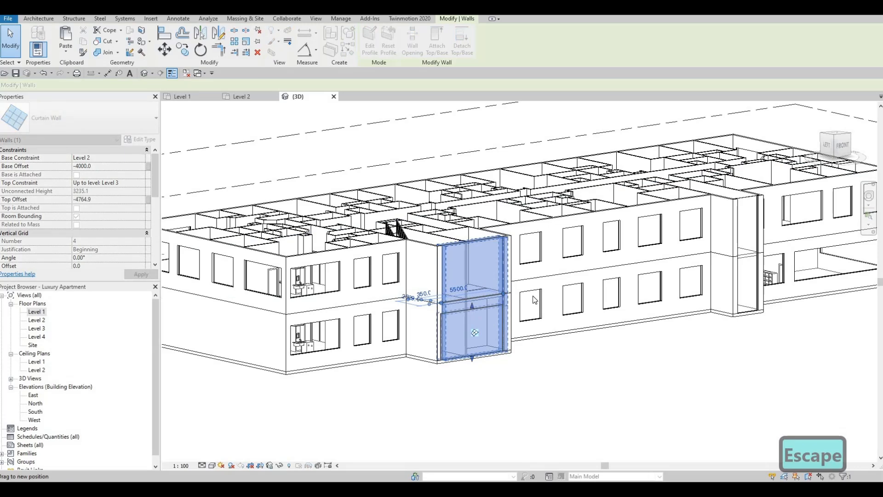
# - Lower the top of the curtain wall on the wide front projection to the ground storey and release its embedded wall
pyautogui.click(460, 295)
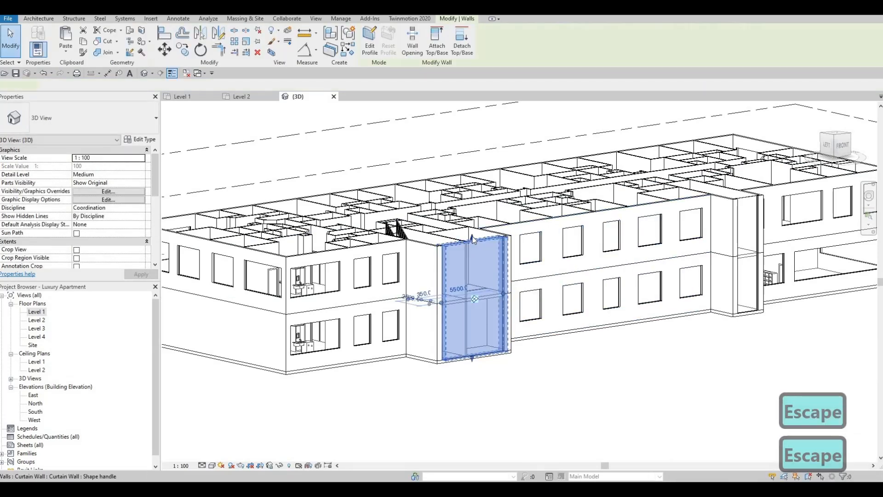
pyautogui.moveTo(339, 279); pyautogui.dragTo(335, 286)
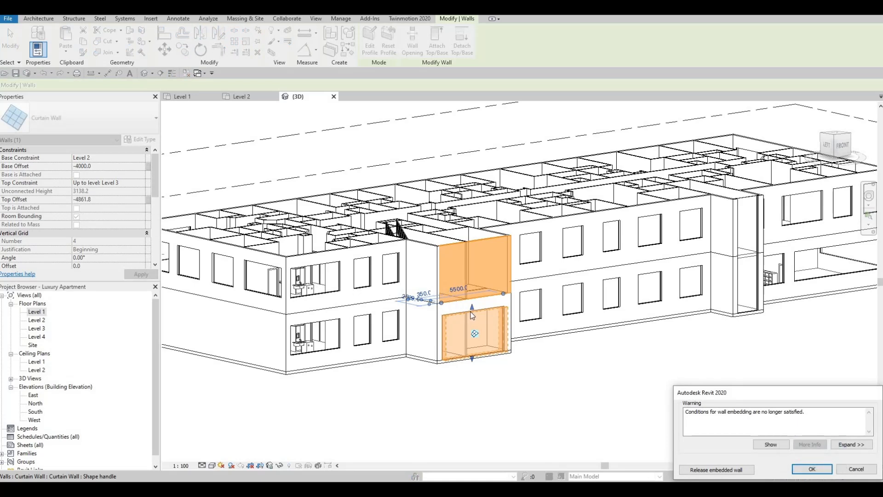
pyautogui.press('Escape')
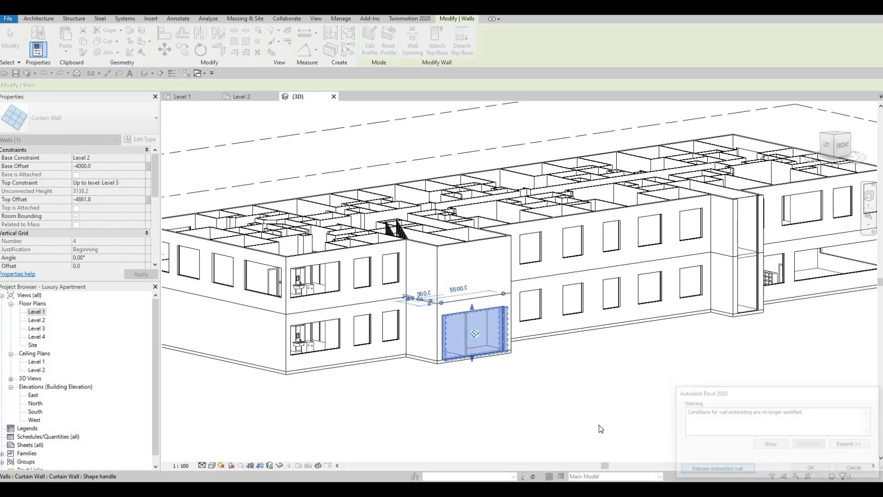
pyautogui.press('Escape')
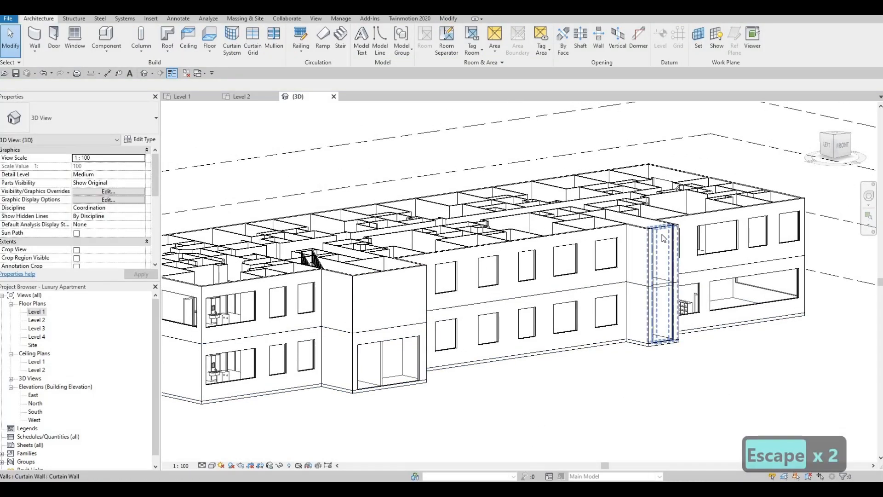
# - Lower the top of the curtain wall on the narrow stair projection to the ground storey and release its embedded wall
pyautogui.click(661, 295)
pyautogui.moveTo(659, 291); pyautogui.dragTo(661, 291)
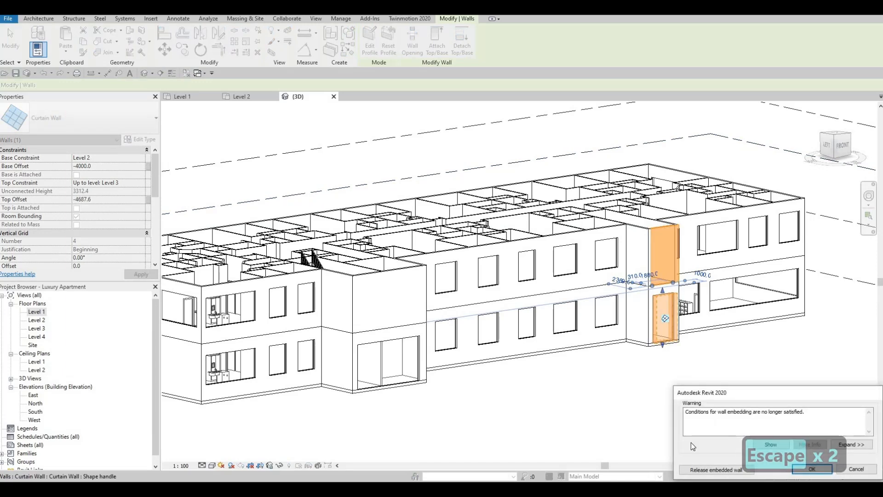
pyautogui.click(700, 470)
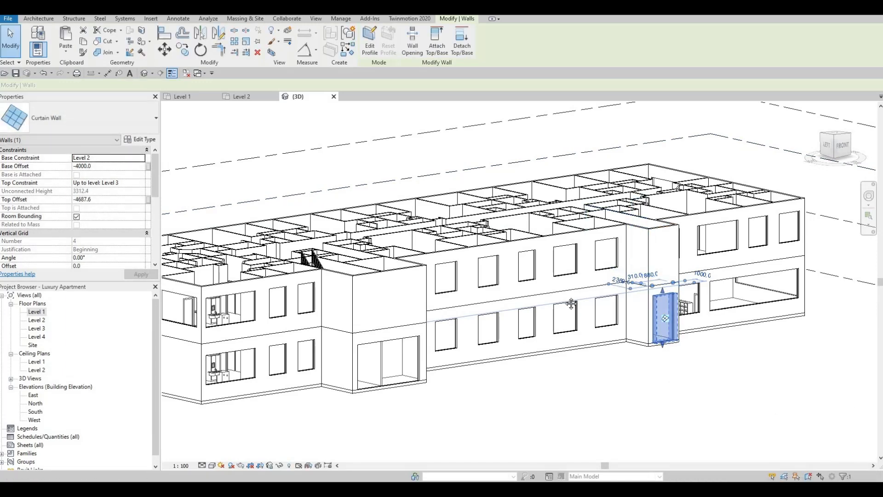
pyautogui.moveTo(571, 304); pyautogui.dragTo(593, 296, button='middle')
pyautogui.press('Escape')
# - Examine the window openings along the building's front and adjoining end facade in 3D
pyautogui.scroll(-2, 559, 365)
pyautogui.moveTo(543, 338); pyautogui.dragTo(570, 367, button='middle')
pyautogui.moveTo(498, 338); pyautogui.dragTo(558, 327, button='middle')
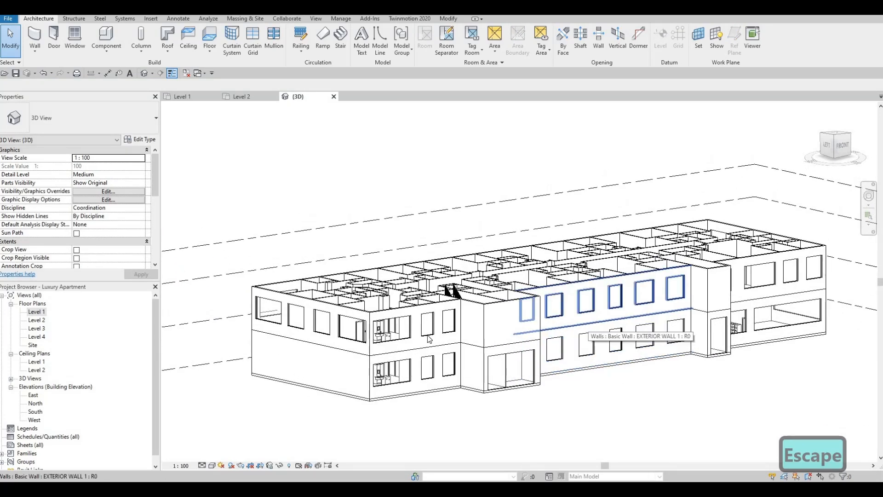
pyautogui.scroll(2, 426, 339)
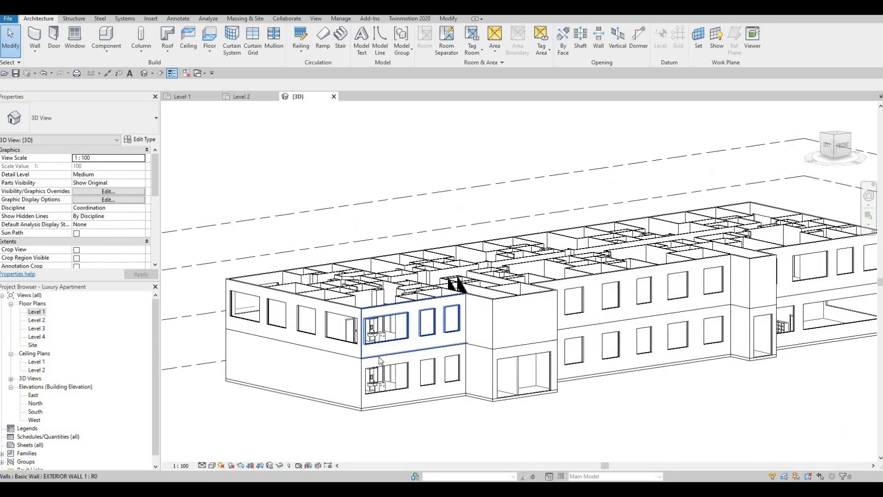
pyautogui.moveTo(378, 359); pyautogui.dragTo(368, 334, button='middle')
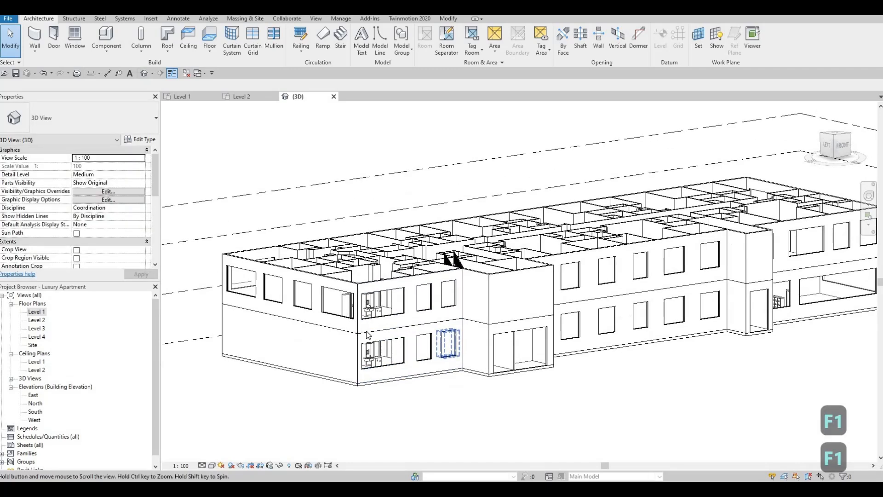
pyautogui.scroll(-1, 365, 335)
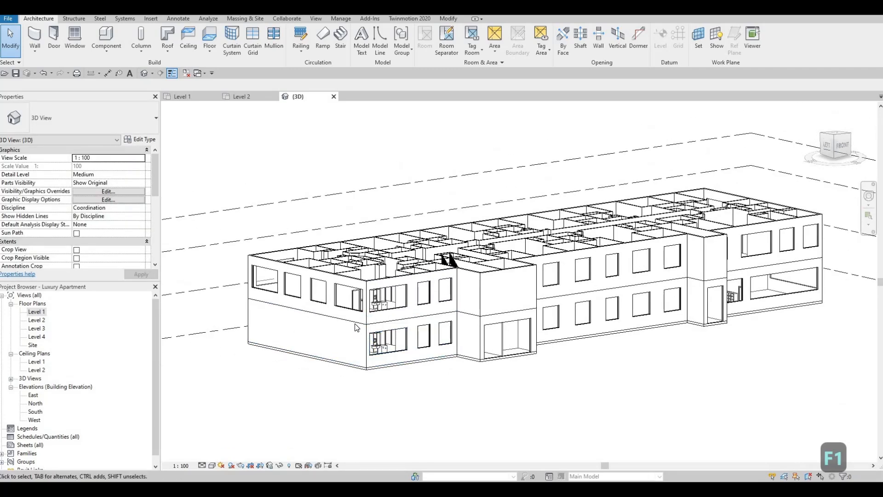
pyautogui.scroll(1, 355, 328)
pyautogui.click(361, 336)
pyautogui.scroll(-1, 392, 341)
pyautogui.press('Escape')
# - Copy the five upper-storey curtain walls on the two end facades and paste them aligned to Level 1
pyautogui.keyDown('shift'); pyautogui.moveTo(474, 383); pyautogui.dragTo(309, 297, button='middle'); pyautogui.keyUp('shift')
pyautogui.press('F1')
pyautogui.click(666, 252)
pyautogui.keyDown('ctrl'); pyautogui.click(330, 299); pyautogui.keyUp('ctrl')
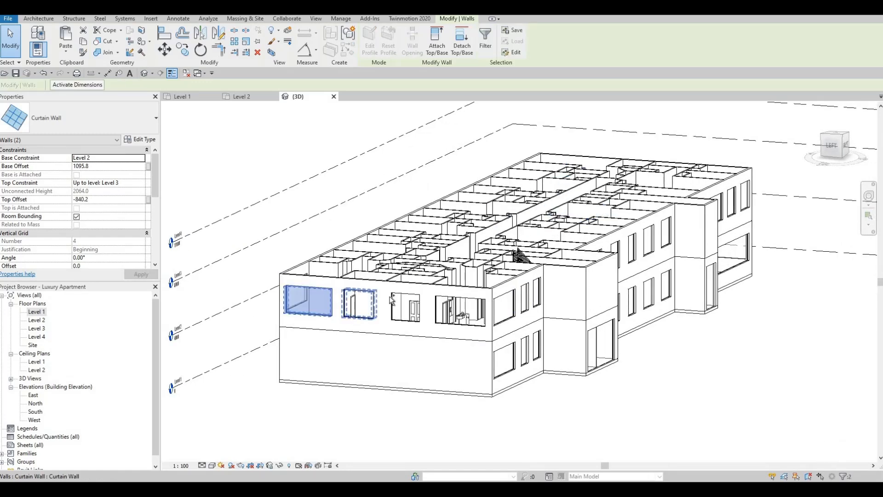
pyautogui.keyDown('ctrl'); pyautogui.click(409, 300); pyautogui.keyUp('ctrl')
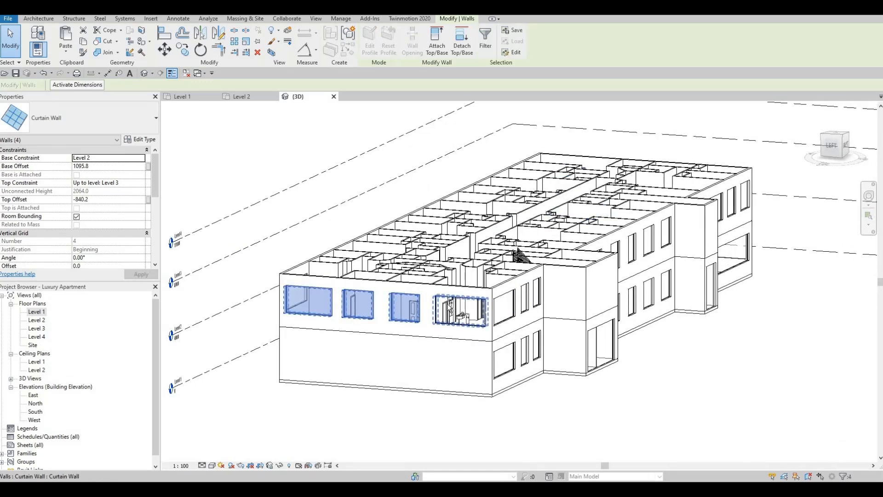
pyautogui.keyDown('ctrl'); pyautogui.click(451, 305); pyautogui.keyUp('ctrl')
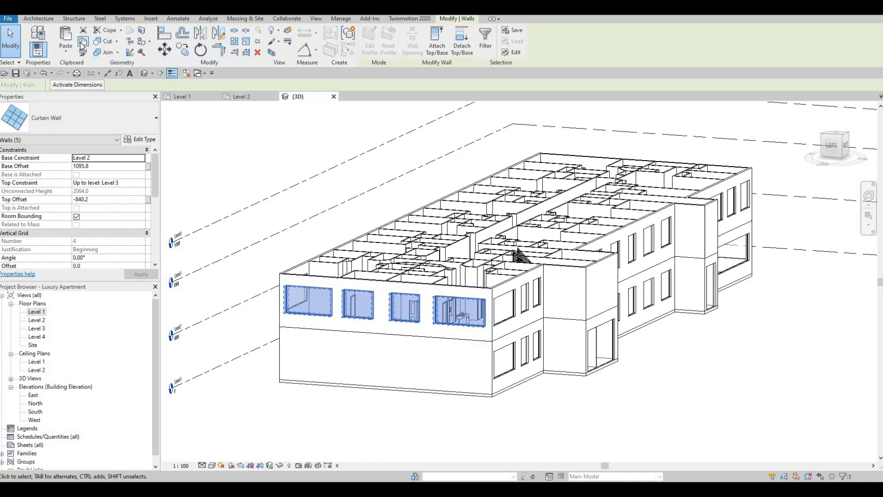
pyautogui.click(65, 52)
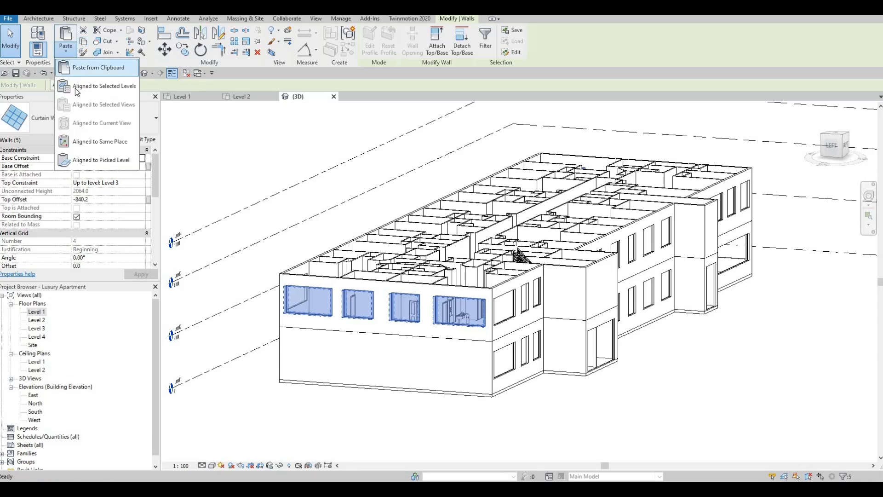
pyautogui.click(97, 86)
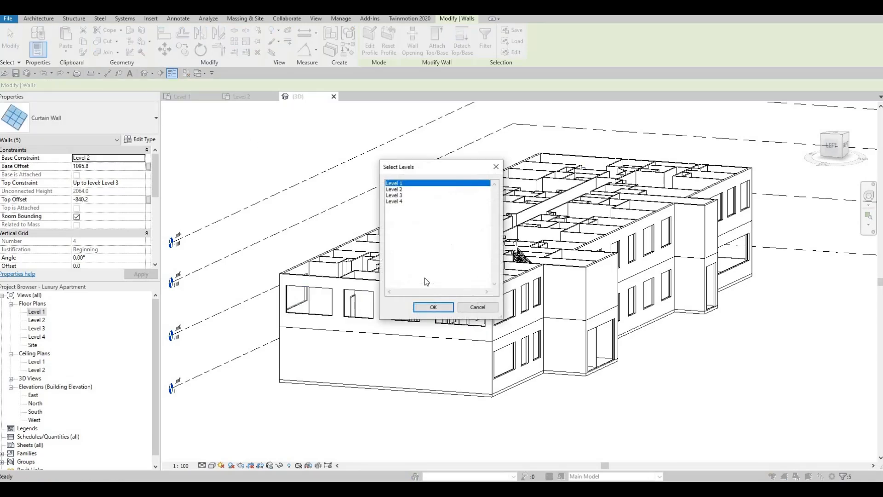
pyautogui.click(431, 307)
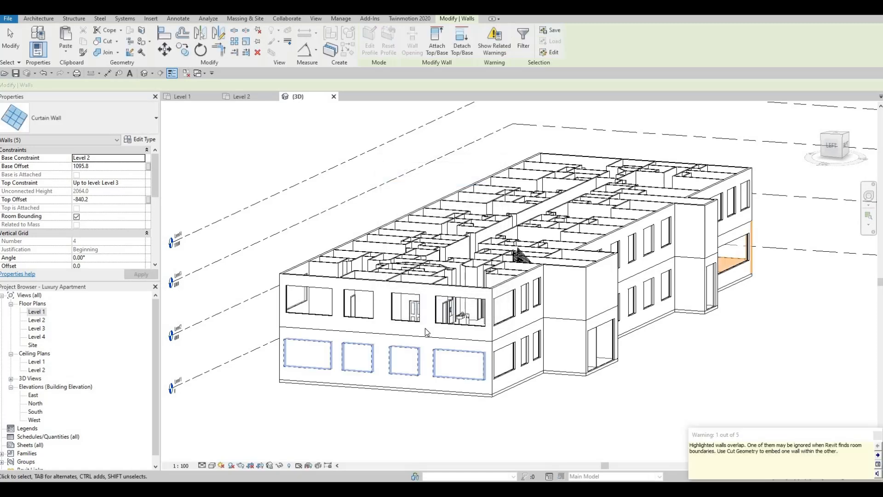
pyautogui.press('Escape')
pyautogui.press('Escape')
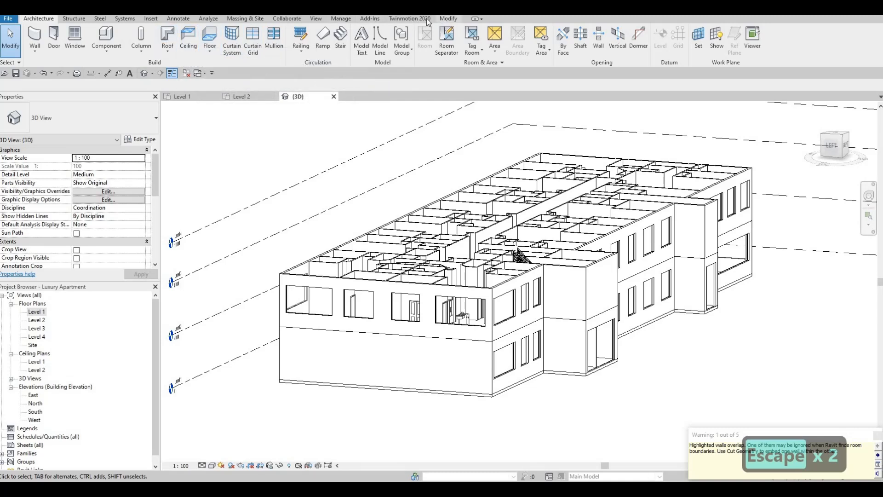
# - Cut the ground-storey exterior wall on the left end facade with its four pasted curtain walls using Cut Geometry
pyautogui.click(449, 19)
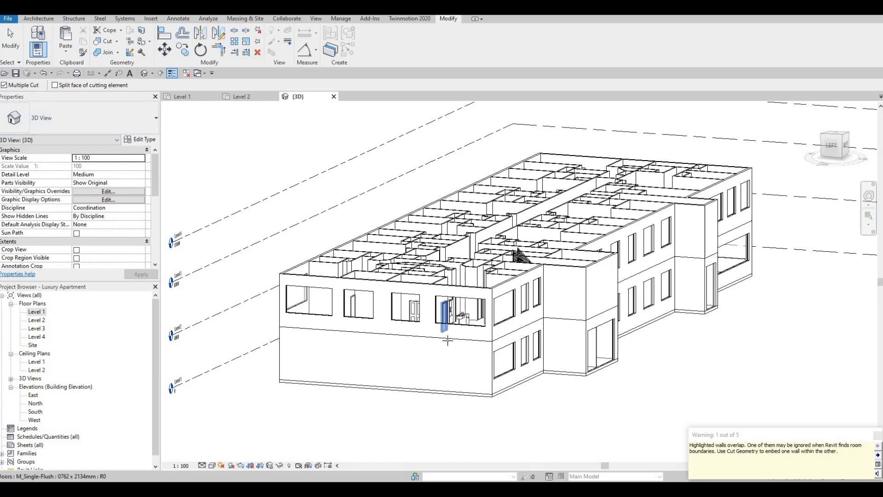
pyautogui.click(454, 351)
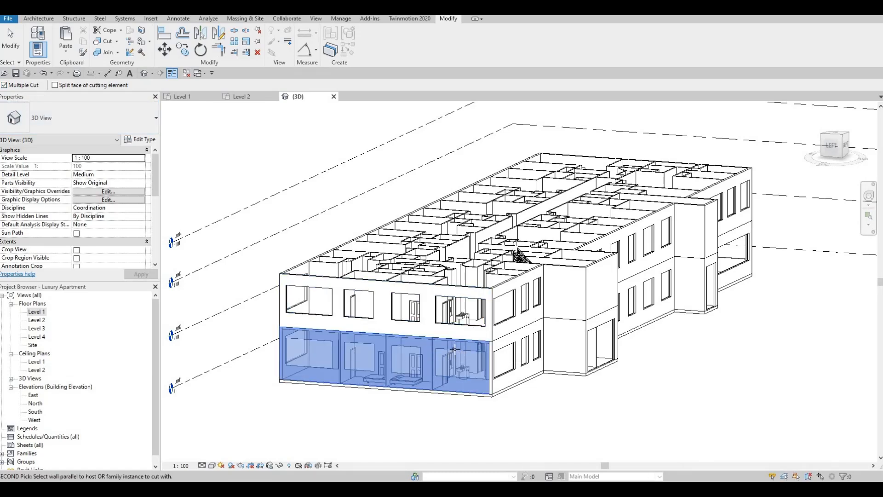
pyautogui.click(454, 352)
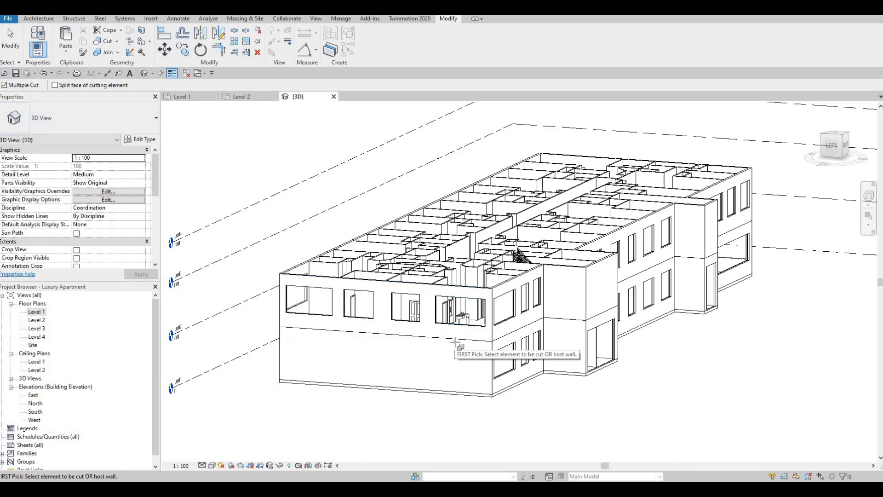
pyautogui.click(455, 350)
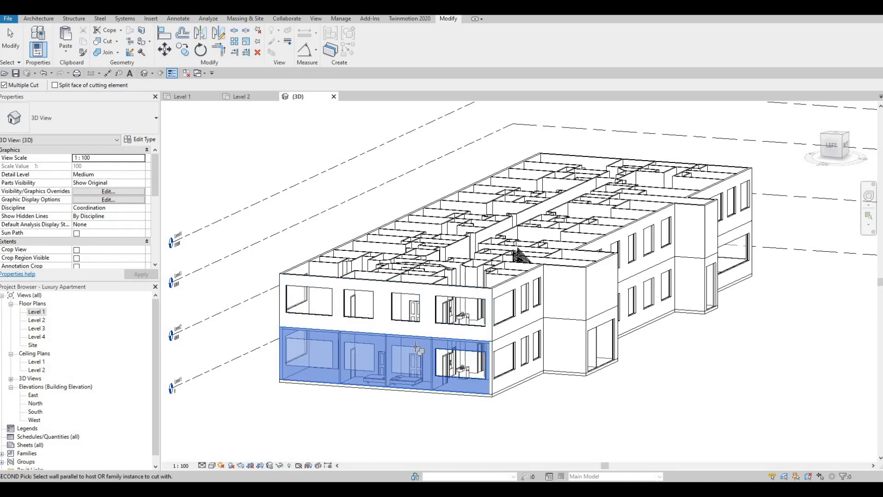
pyautogui.click(413, 348)
pyautogui.click(358, 346)
pyautogui.click(318, 349)
pyautogui.press('Escape')
# - Cut the ground-storey exterior wall on the opposite end facade with its pasted curtain wall
pyautogui.keyDown('shift'); pyautogui.moveTo(391, 358); pyautogui.dragTo(541, 209, button='middle'); pyautogui.keyUp('shift')
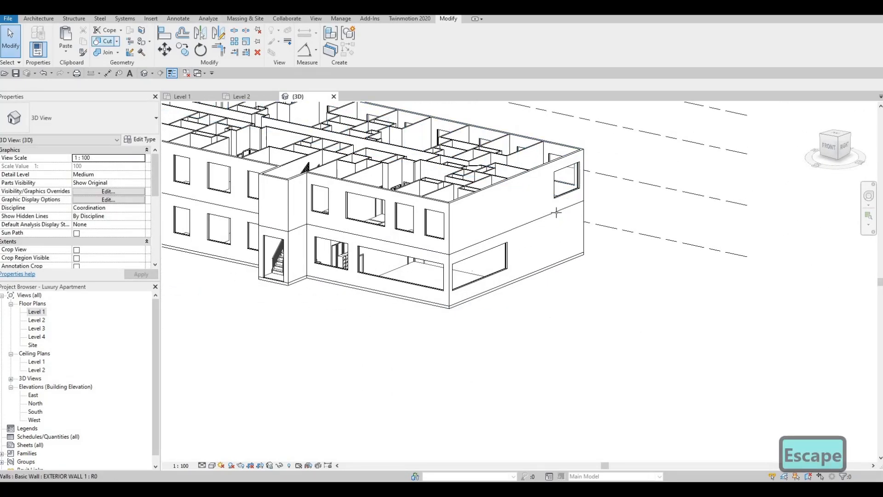
pyautogui.click(104, 41)
pyautogui.click(562, 226)
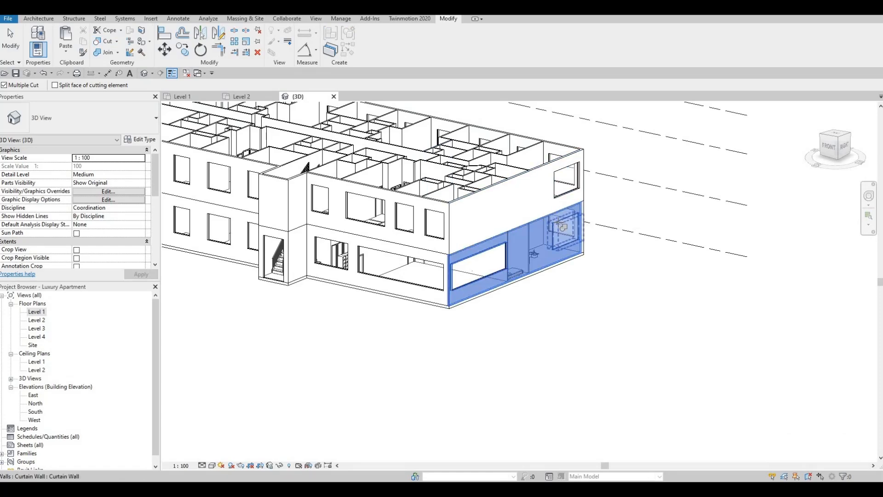
pyautogui.press('Escape')
# - Examine the front facade in 3D and the exterior walls and lobby area in the Level 1 floor plan
pyautogui.keyDown('shift'); pyautogui.moveTo(546, 280); pyautogui.dragTo(505, 294, button='middle'); pyautogui.keyUp('shift')
pyautogui.press('F1')
pyautogui.press('F1')
pyautogui.moveTo(576, 306); pyautogui.dragTo(800, 323, button='middle')
pyautogui.scroll(-1, 700, 310)
pyautogui.moveTo(465, 292); pyautogui.dragTo(476, 276, button='middle')
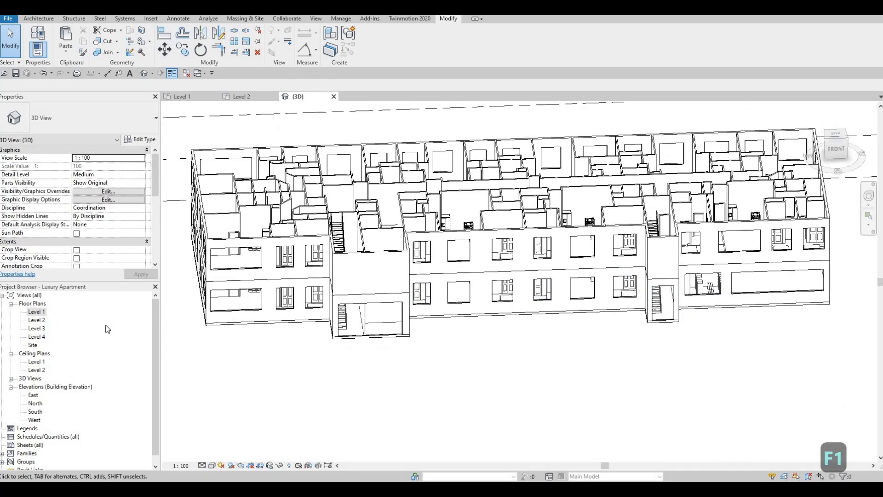
pyautogui.doubleClick(37, 312)
pyautogui.scroll(3, 348, 319)
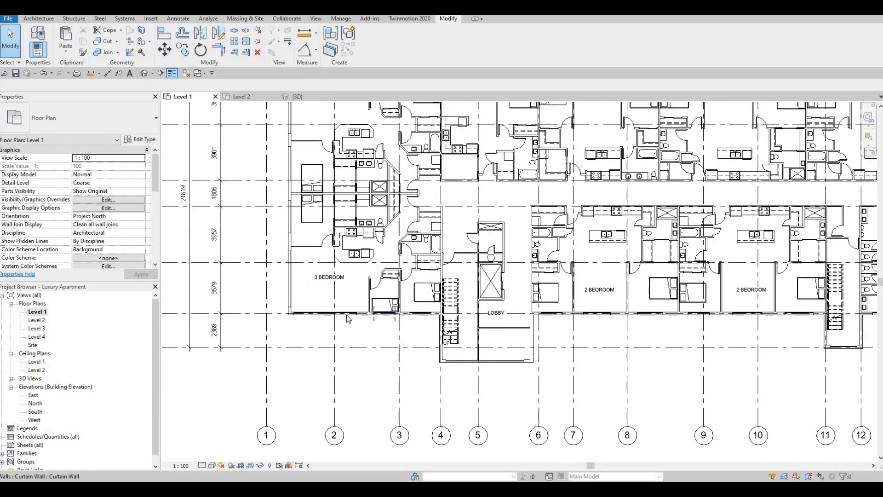
# - Start a floor in the Level 2 plan and duplicate the FLOOR 1 type as FLOOR 2
pyautogui.doubleClick(37, 320)
pyautogui.scroll(-4, 388, 336)
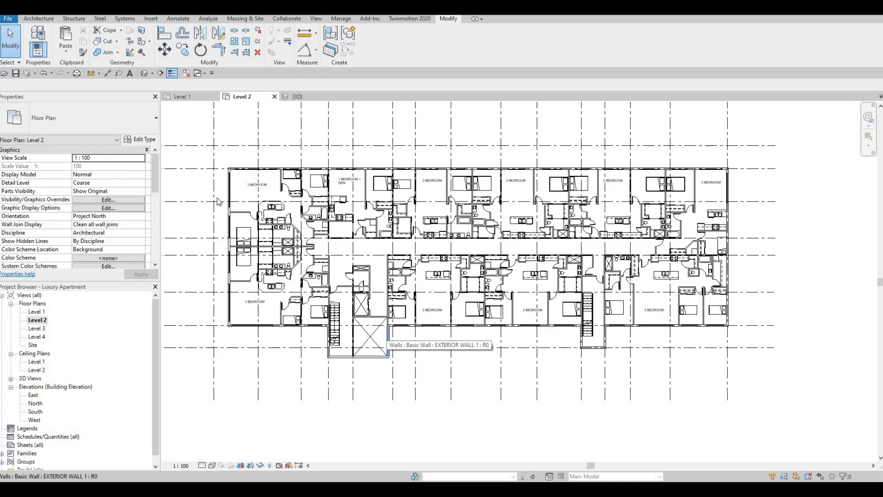
pyautogui.click(42, 18)
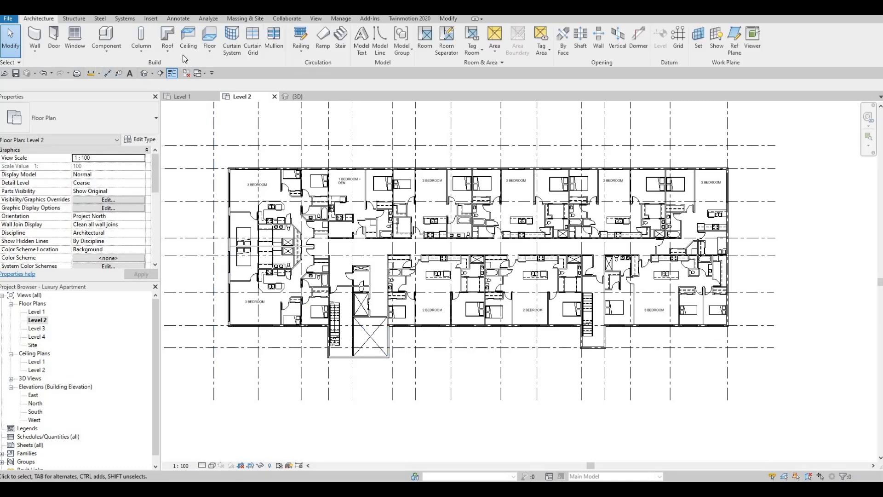
pyautogui.click(209, 40)
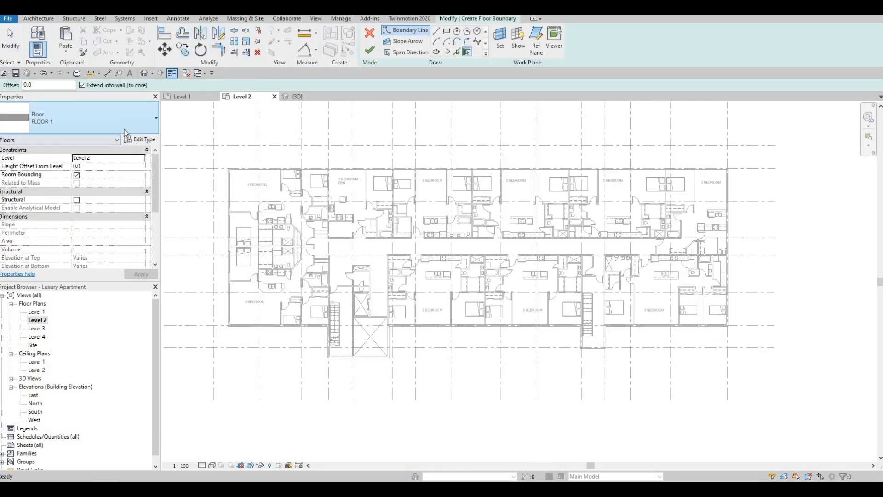
pyautogui.click(140, 139)
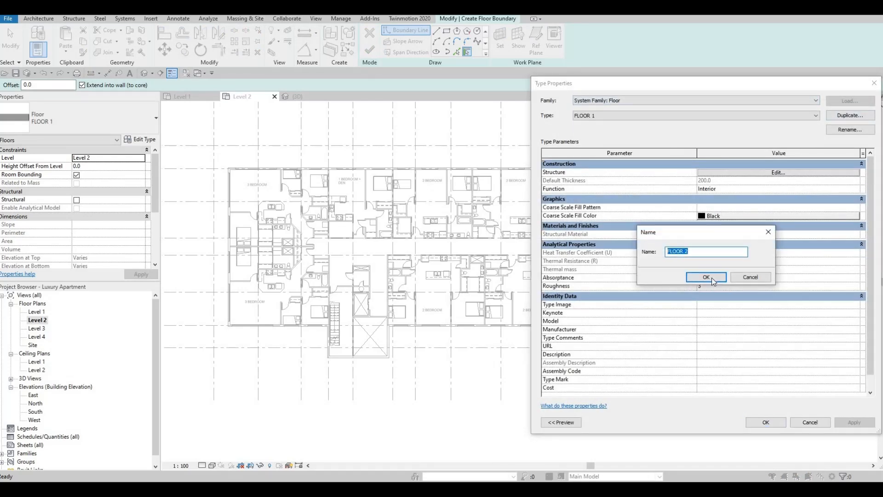
pyautogui.press('Return')
# - Set the material of FLOOR 2's structure layer to Concrete, Lightweight
pyautogui.click(747, 174)
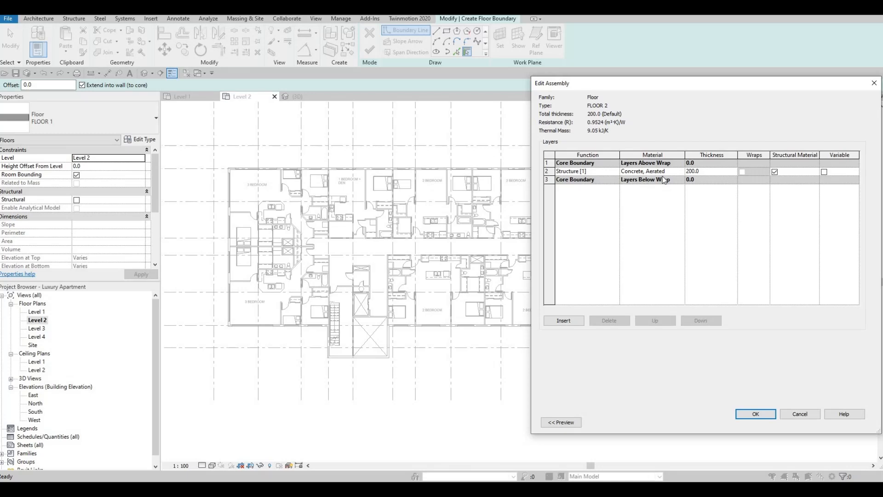
pyautogui.click(679, 171)
pyautogui.click(681, 171)
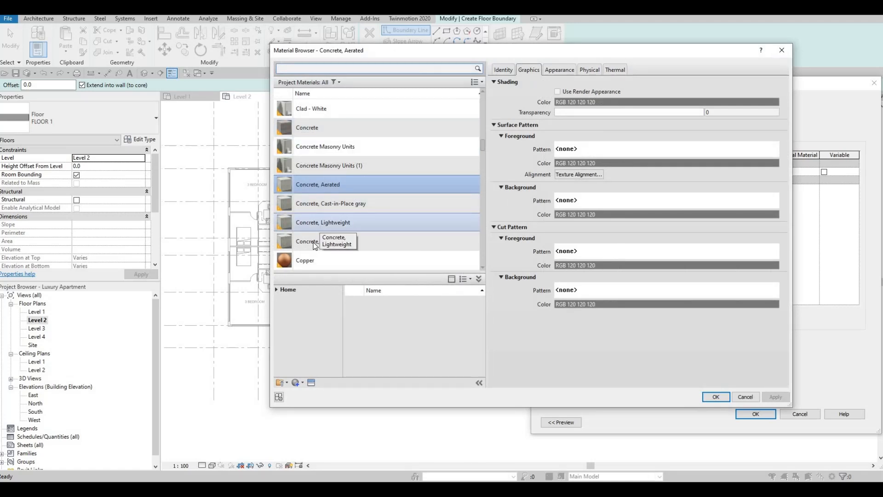
pyautogui.click(332, 224)
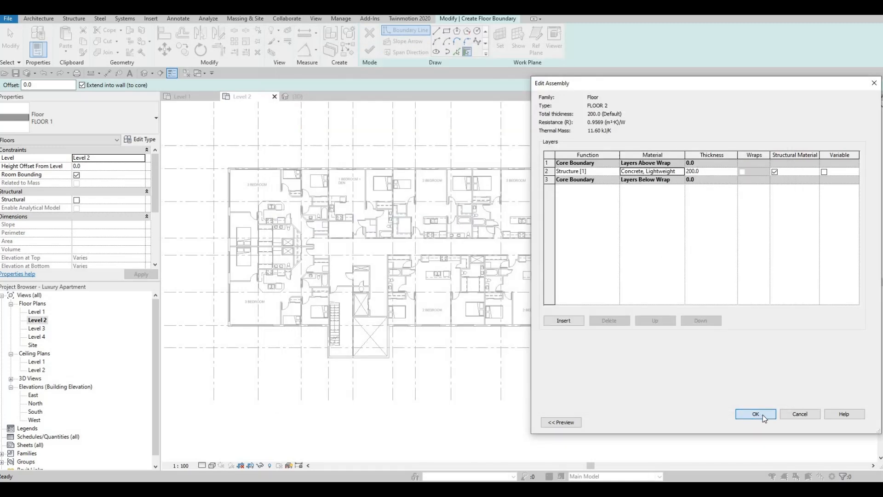
pyautogui.click(763, 416)
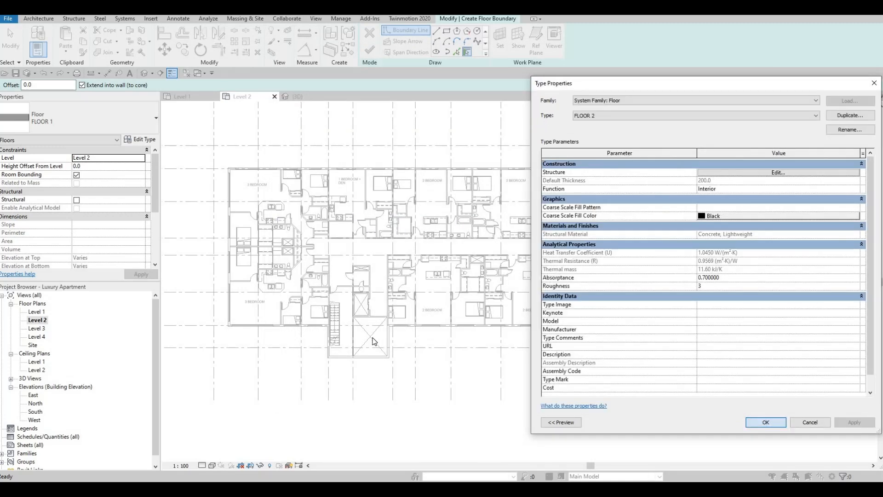
# - Examine the Level 2 floor plan and the exterior area around the corner 3-bedroom apartment near grids F to H
pyautogui.moveTo(389, 389); pyautogui.dragTo(434, 348, button='middle')
pyautogui.scroll(-1, 418, 352)
pyautogui.moveTo(423, 314); pyautogui.dragTo(417, 351, button='middle')
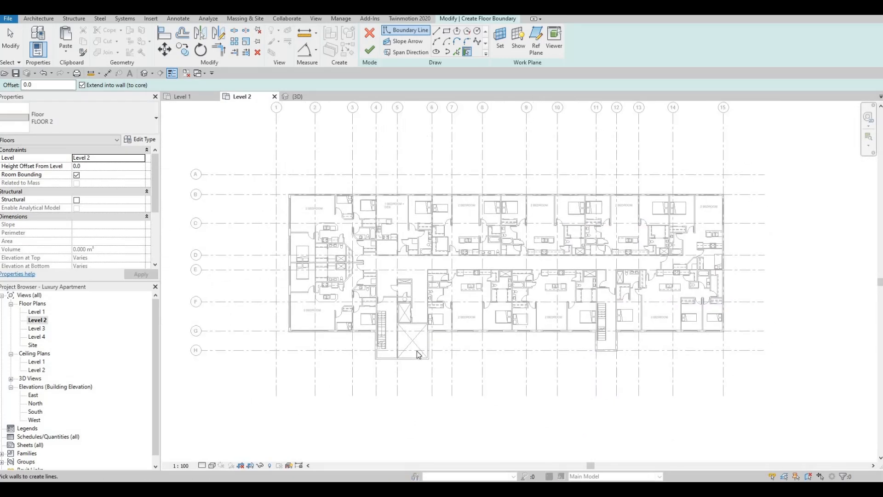
pyautogui.scroll(1, 418, 351)
pyautogui.moveTo(316, 277); pyautogui.dragTo(400, 247, button='middle')
pyautogui.scroll(2, 313, 308)
pyautogui.moveTo(314, 307); pyautogui.dragTo(309, 318, button='middle')
pyautogui.scroll(1, 315, 267)
pyautogui.moveTo(314, 266); pyautogui.dragTo(330, 244, button='middle')
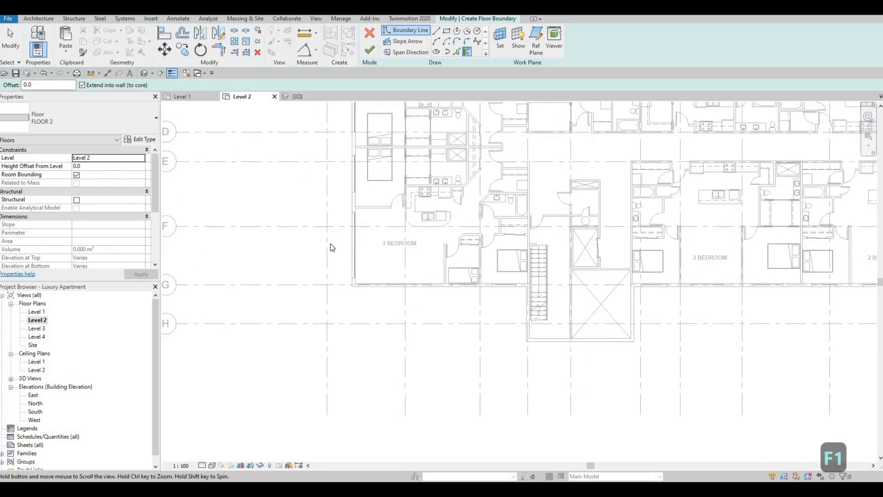
pyautogui.scroll(-1, 332, 248)
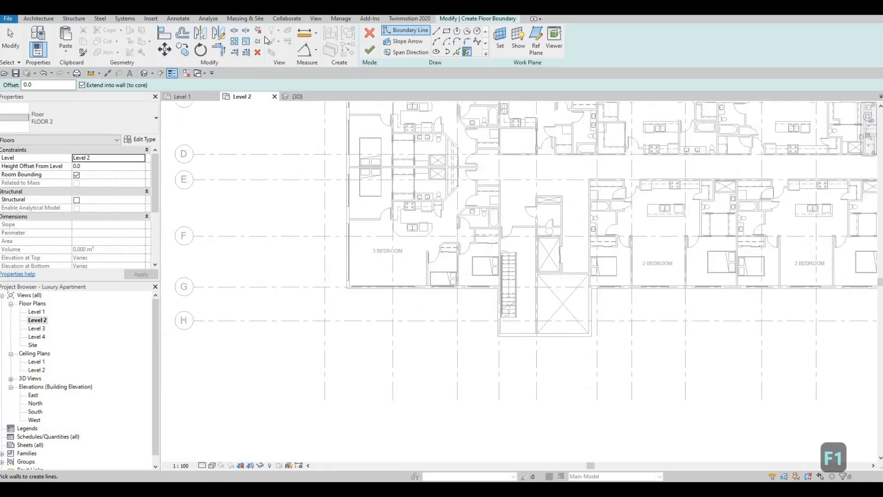
# - Sketch floor boundary lines from the exterior wall along grid F to grid 1, grid H and grid 2, ending at the front wall
pyautogui.click(446, 33)
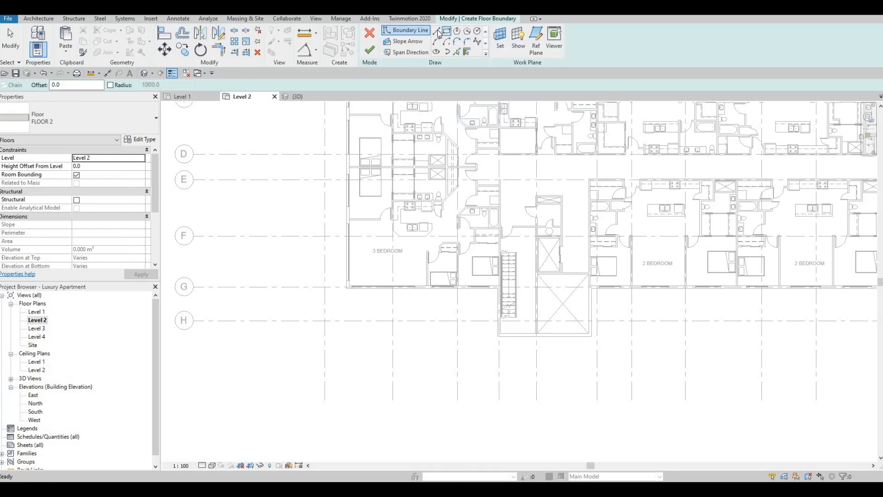
pyautogui.click(437, 31)
pyautogui.scroll(5, 351, 237)
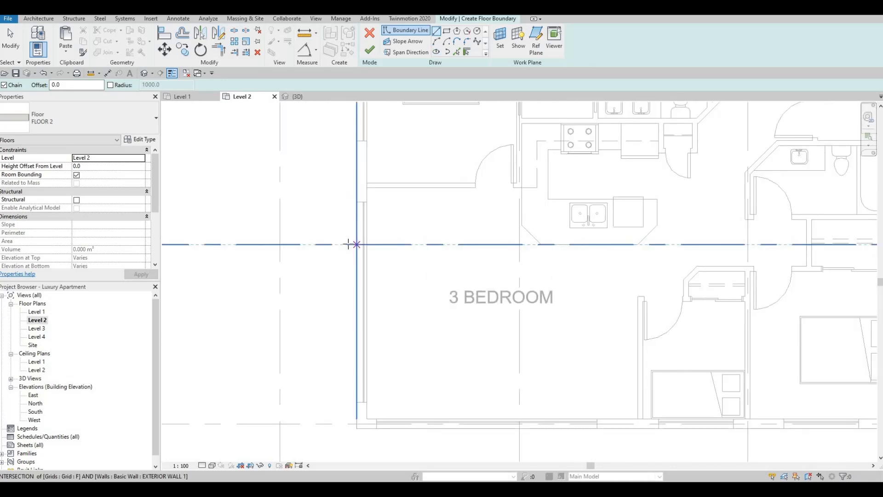
pyautogui.click(279, 243)
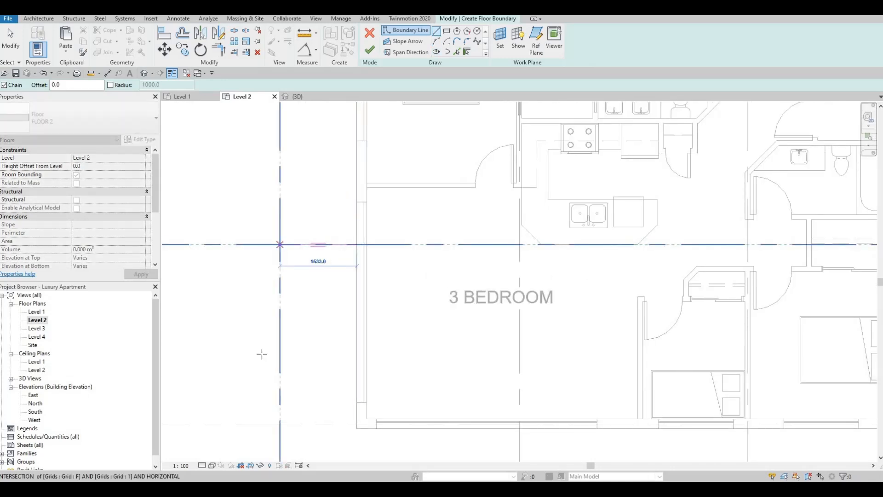
pyautogui.moveTo(282, 455); pyautogui.dragTo(334, 206, button='middle')
pyautogui.scroll(-2, 334, 207)
pyautogui.click(333, 253)
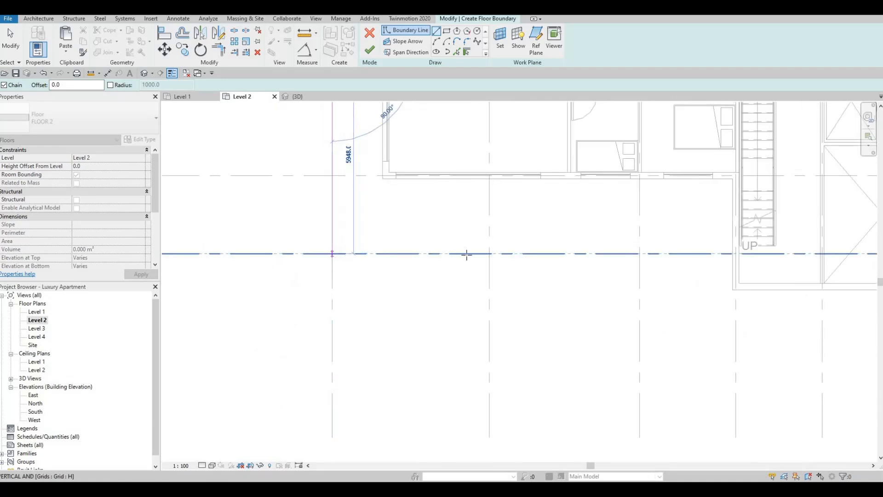
pyautogui.click(488, 254)
pyautogui.click(489, 177)
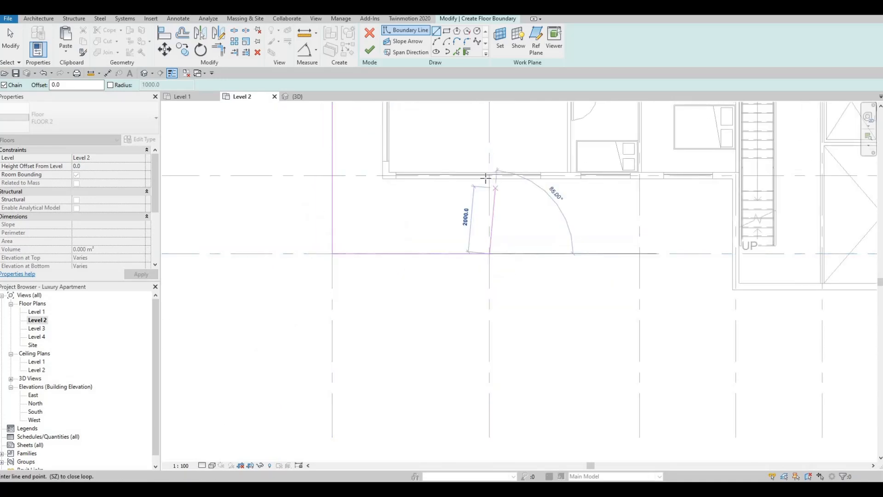
# - Close the L-shaped corner floor boundary along the exterior wall faces, around the building corner and back to grid F
pyautogui.scroll(-4, 476, 266)
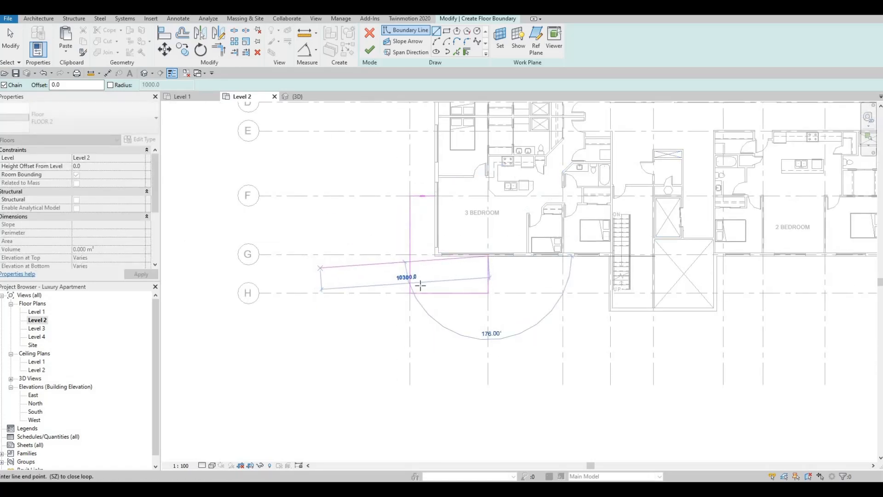
pyautogui.scroll(2, 456, 258)
pyautogui.scroll(-6, 463, 323)
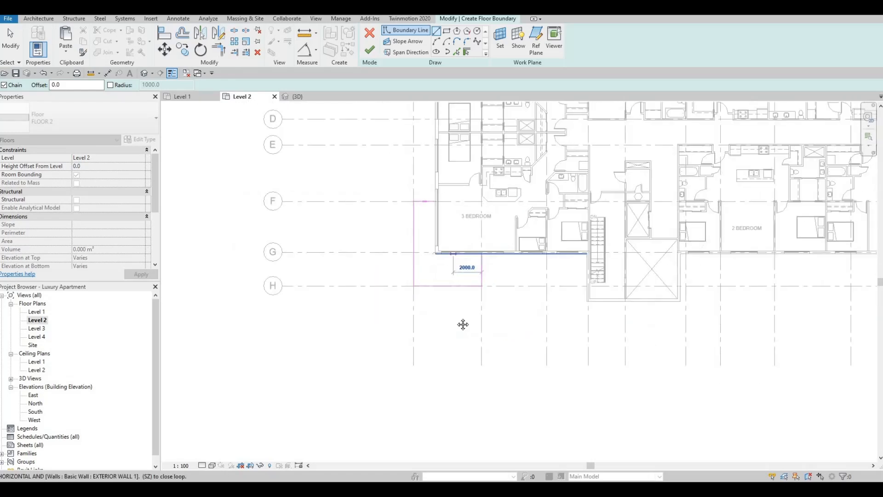
pyautogui.scroll(8, 442, 363)
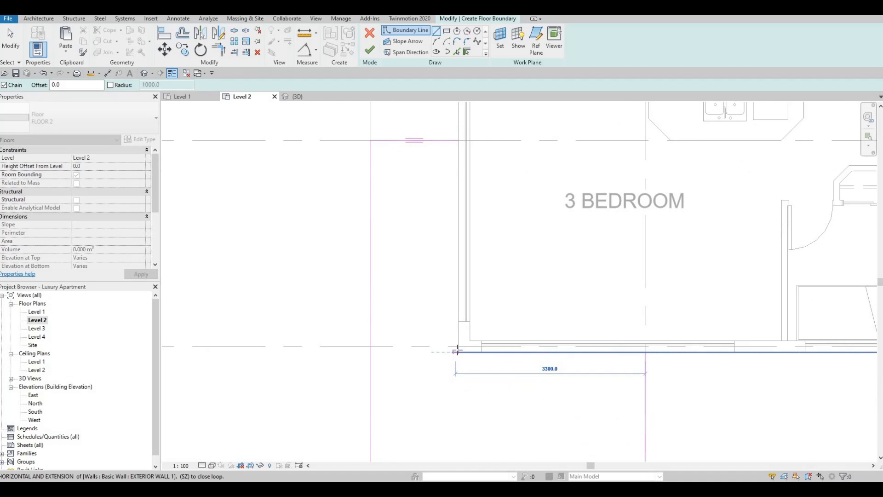
pyautogui.click(457, 352)
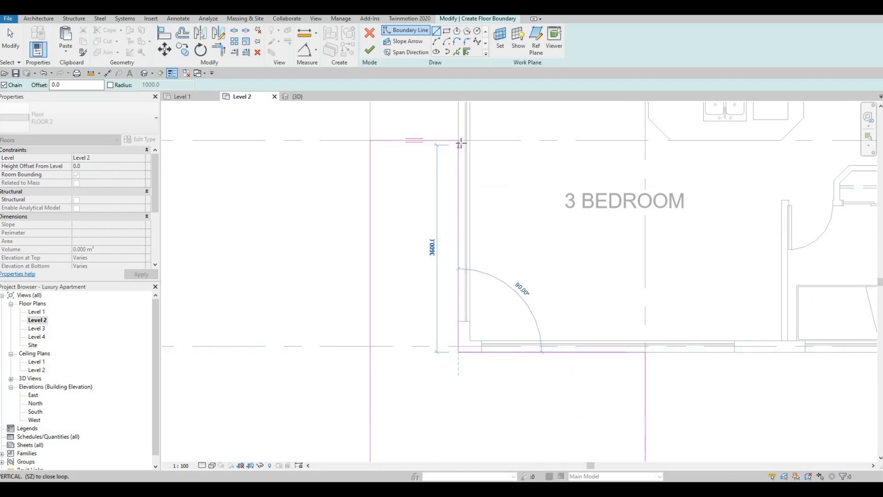
pyautogui.click(449, 152)
pyautogui.press('Escape')
pyautogui.scroll(-5, 416, 261)
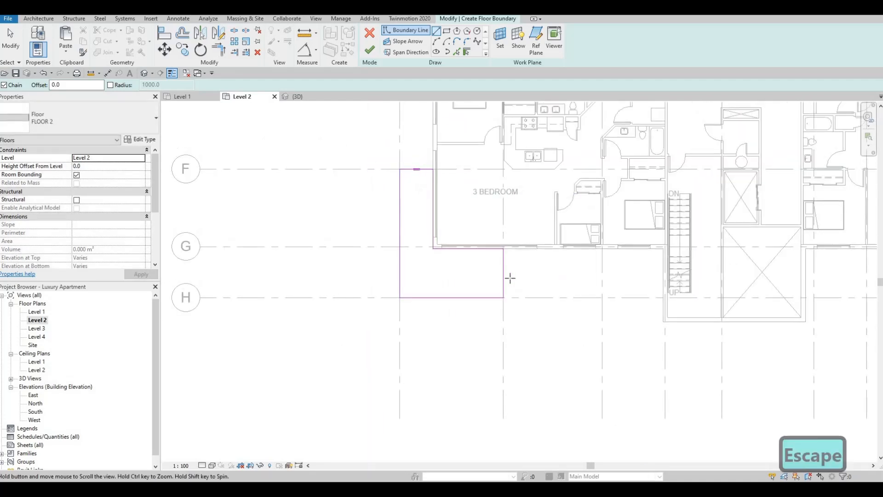
# - Draw a rectangular floor boundary between grids 7 and 8, from the exterior wall face to grid H
pyautogui.moveTo(562, 319); pyautogui.dragTo(501, 292, button='middle')
pyautogui.moveTo(665, 273); pyautogui.dragTo(528, 260, button='middle')
pyautogui.scroll(1, 618, 268)
pyautogui.scroll(1, 528, 255)
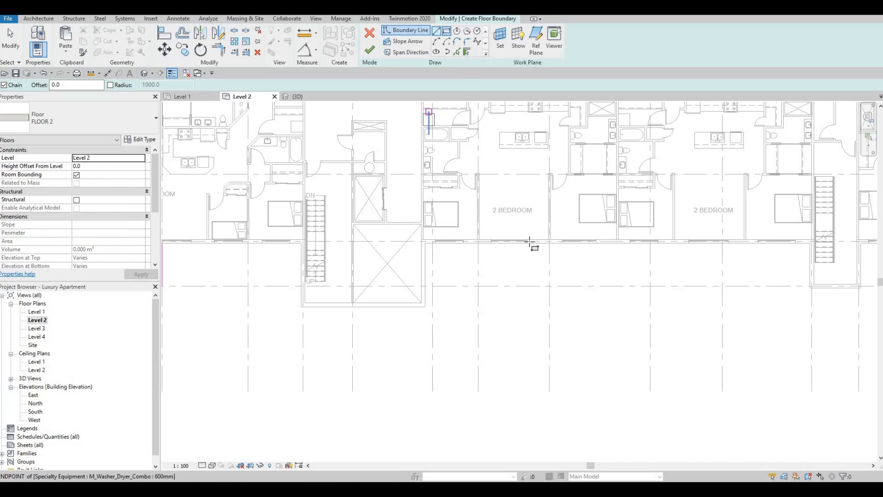
pyautogui.scroll(2, 517, 258)
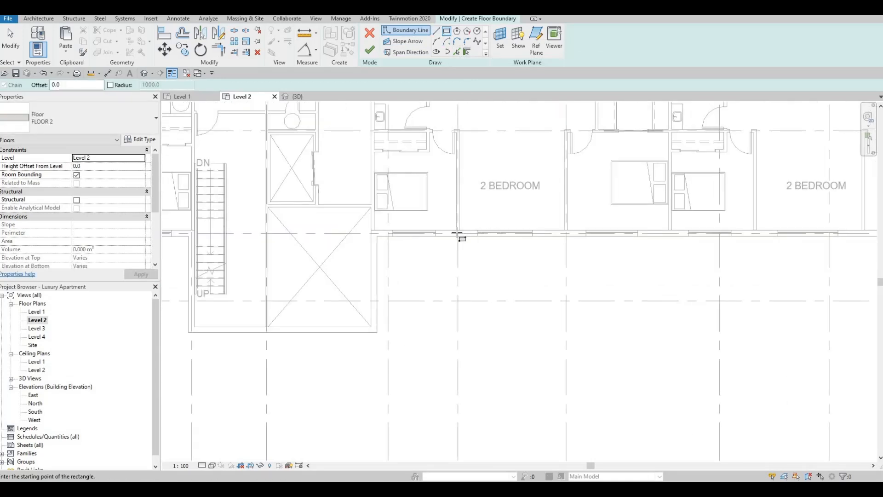
pyautogui.scroll(2, 457, 235)
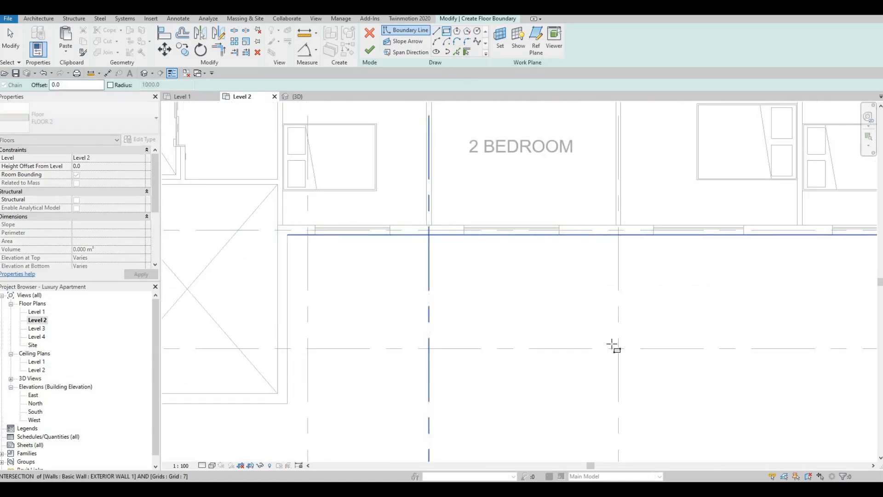
pyautogui.click(618, 348)
pyautogui.press('Escape')
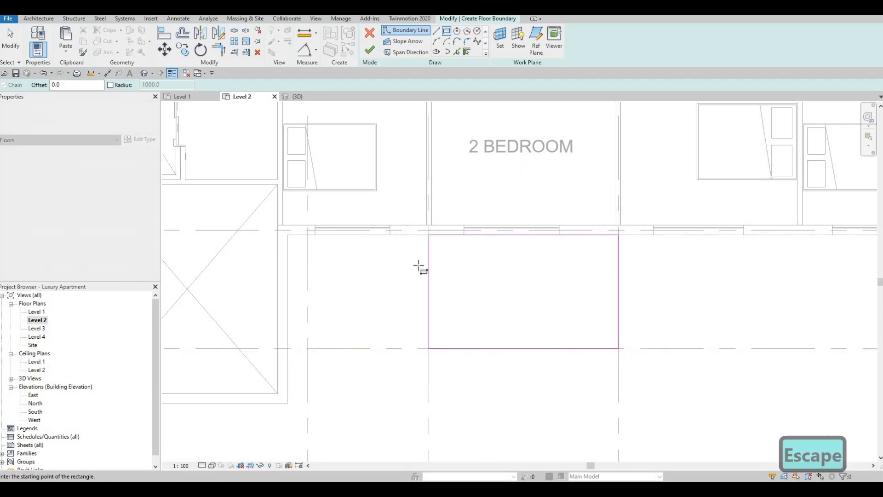
# - Draw a rectangular floor boundary about 3885 mm wide outside the second 2-bedroom apartment, from the exterior wall face to grid H
pyautogui.scroll(-5, 571, 271)
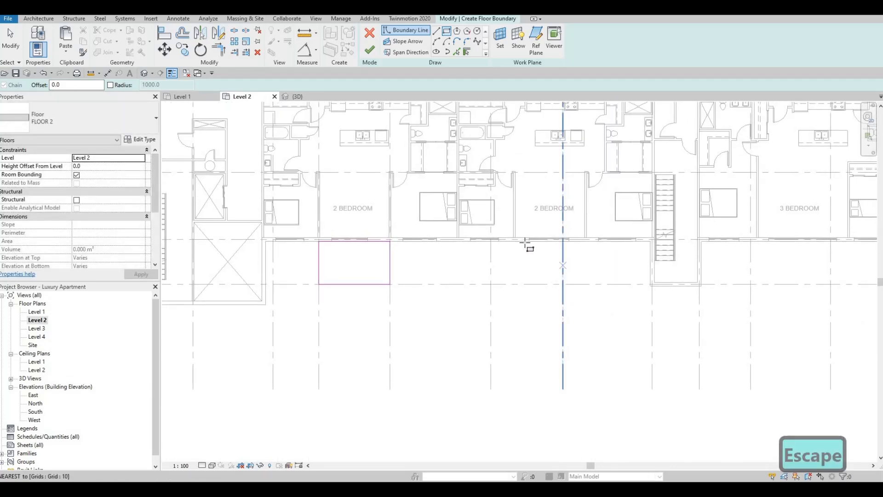
pyautogui.scroll(2, 525, 242)
pyautogui.scroll(3, 503, 242)
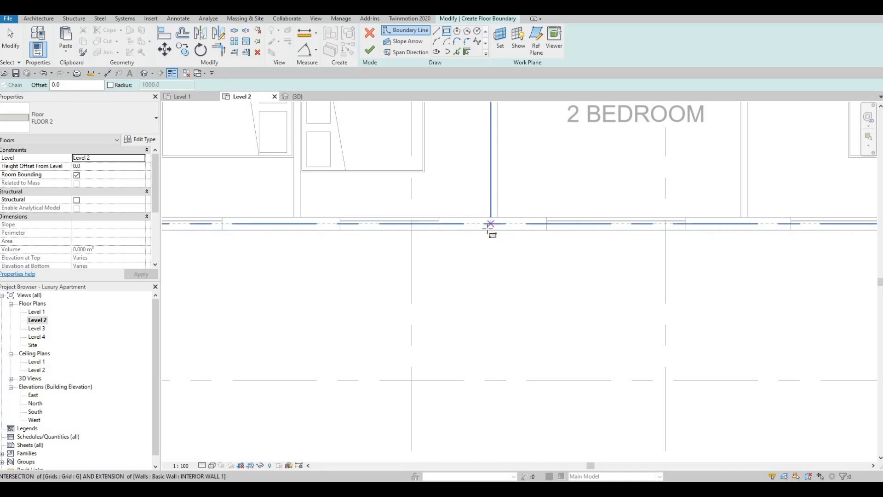
pyautogui.click(491, 229)
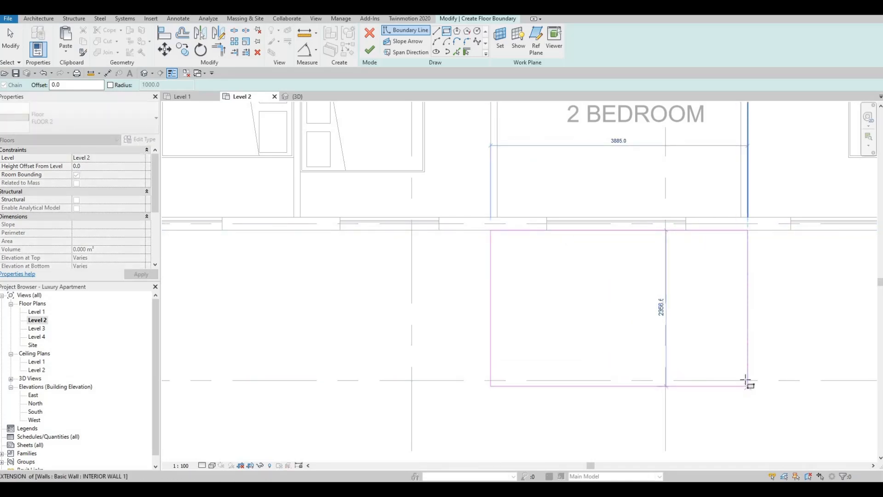
pyautogui.click(670, 353)
pyautogui.press('Escape')
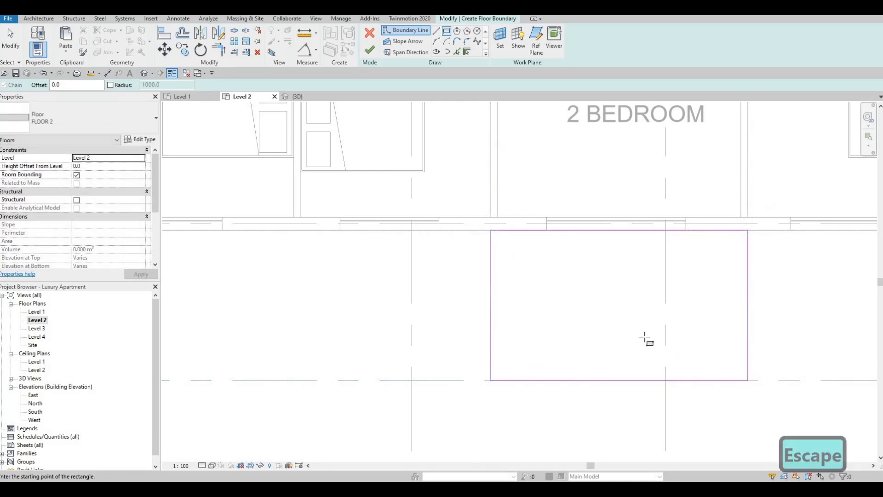
# - Align the side edge of the second 2-bedroom apartment's floor boundary with the adjacent interior wall face
pyautogui.scroll(-2, 657, 339)
pyautogui.press('Escape')
pyautogui.press('a')
pyautogui.press('l')
pyautogui.click(666, 268)
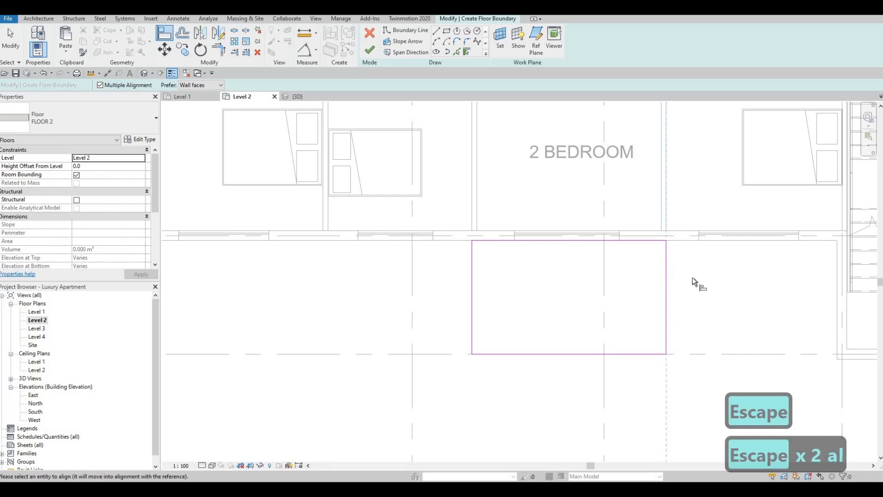
pyautogui.press('Escape')
# - Draw a rectangular floor boundary about 10082 by 2269 mm outside the far 3-bedroom apartment, ending at grids 15 and H
pyautogui.moveTo(400, 292); pyautogui.dragTo(295, 282, button='middle')
pyautogui.scroll(-2, 295, 282)
pyautogui.moveTo(536, 292); pyautogui.dragTo(433, 297, button='middle')
pyautogui.scroll(-2, 434, 297)
pyautogui.moveTo(570, 302); pyautogui.dragTo(536, 308, button='middle')
pyautogui.moveTo(505, 210); pyautogui.dragTo(483, 226, button='middle')
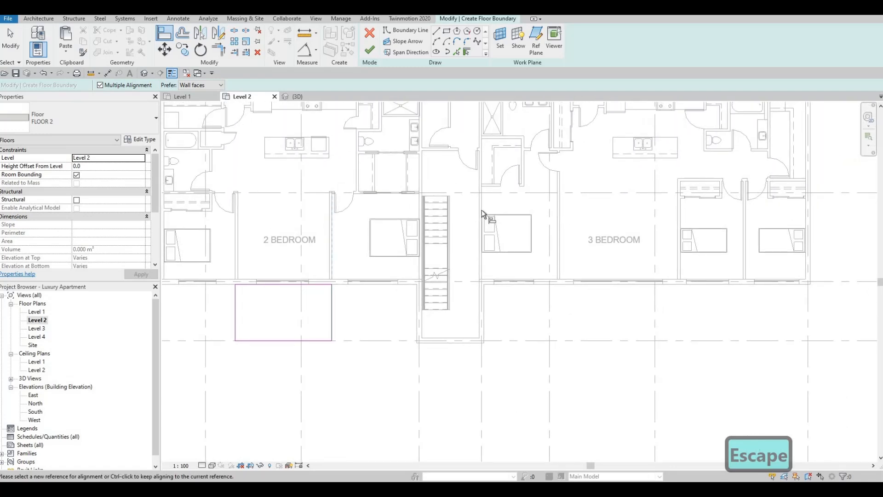
pyautogui.click(447, 32)
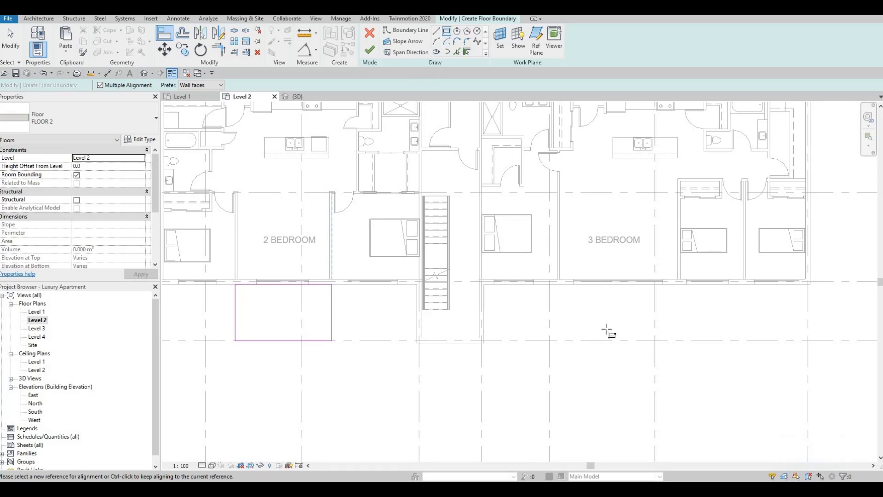
pyautogui.moveTo(601, 331); pyautogui.dragTo(553, 323, button='middle')
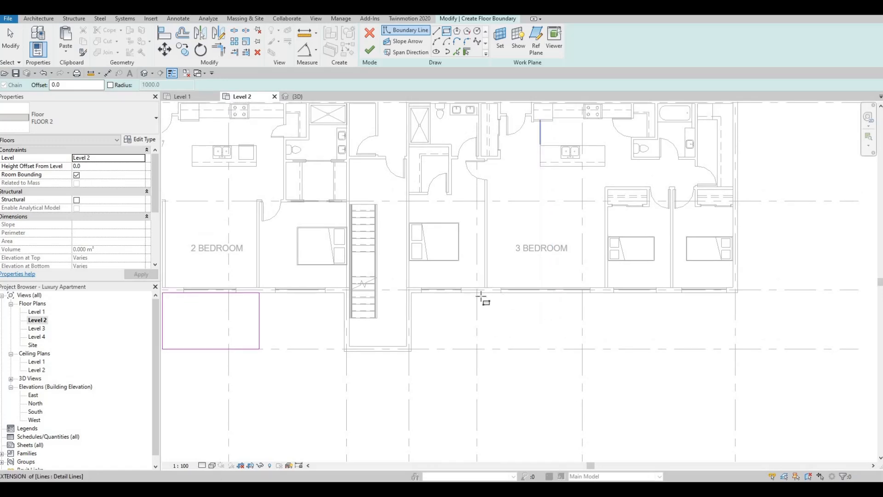
pyautogui.scroll(3, 483, 299)
pyautogui.scroll(5, 476, 291)
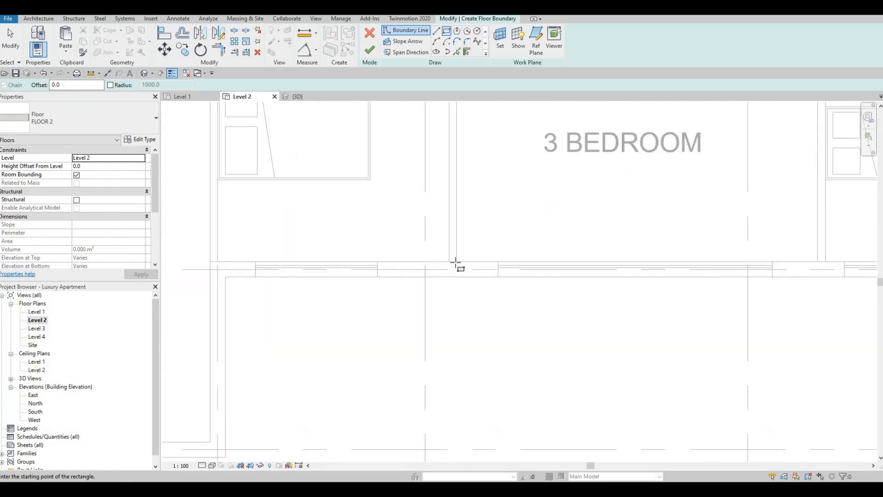
pyautogui.click(444, 274)
pyautogui.moveTo(614, 386); pyautogui.dragTo(615, 386, button='middle')
pyautogui.scroll(-5, 615, 387)
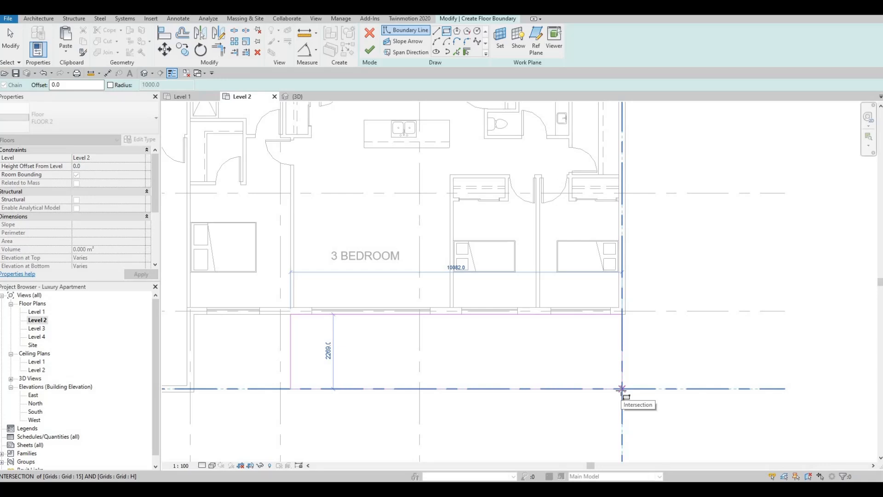
pyautogui.press('Escape')
pyautogui.press('Escape')
# - Start a boundary at the opposite corner apartment with a line along grid C from the exterior wall to grid 1
pyautogui.scroll(-5, 623, 360)
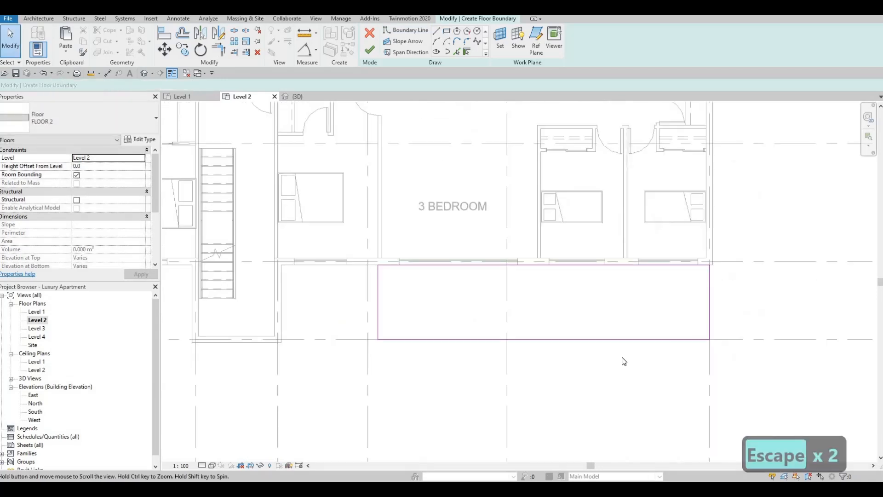
pyautogui.moveTo(512, 325); pyautogui.dragTo(628, 321, button='middle')
pyautogui.scroll(-2, 628, 321)
pyautogui.moveTo(398, 289); pyautogui.dragTo(433, 299, button='middle')
pyautogui.scroll(-1, 401, 288)
pyautogui.moveTo(366, 282); pyautogui.dragTo(423, 284, button='middle')
pyautogui.scroll(1, 379, 246)
pyautogui.scroll(3, 414, 210)
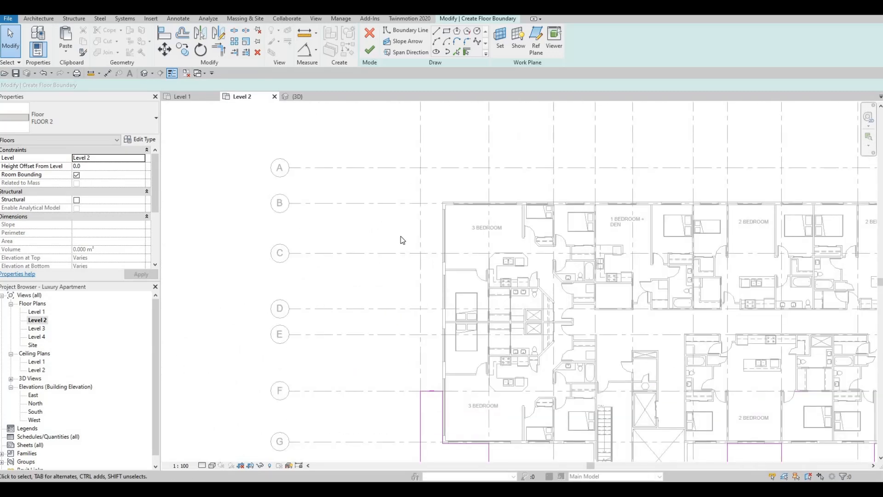
pyautogui.scroll(-1, 455, 160)
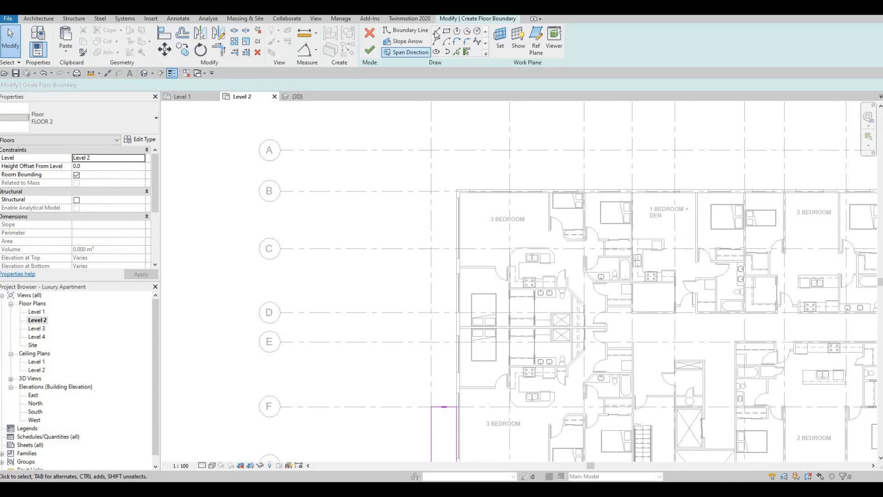
pyautogui.scroll(3, 450, 222)
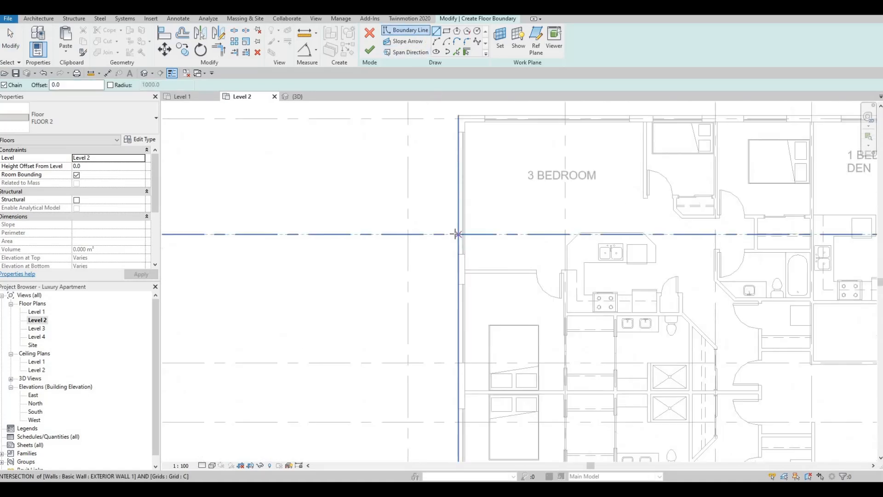
pyautogui.click(397, 235)
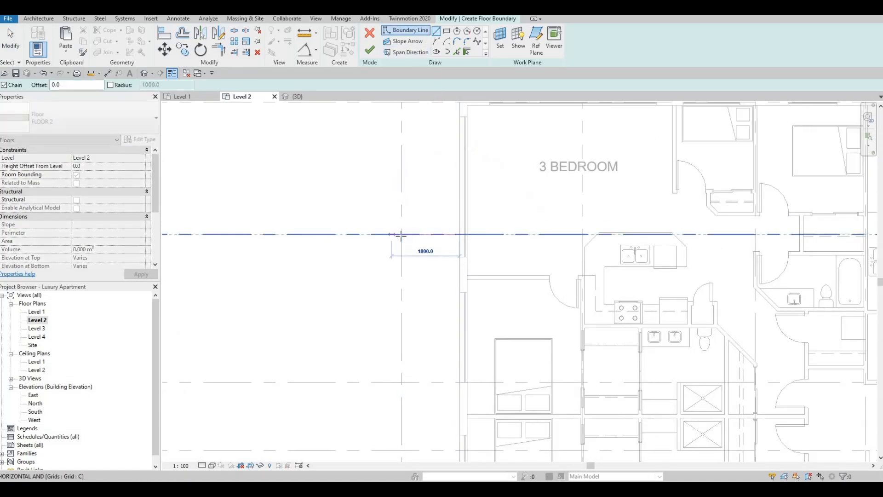
pyautogui.click(402, 234)
# - Complete the corner 3-bedroom apartment's L-shaped boundary along grid 1, grid A and grid 2, returning along the exterior wall faces
pyautogui.moveTo(406, 122); pyautogui.dragTo(423, 315, button='middle')
pyautogui.scroll(-2, 423, 314)
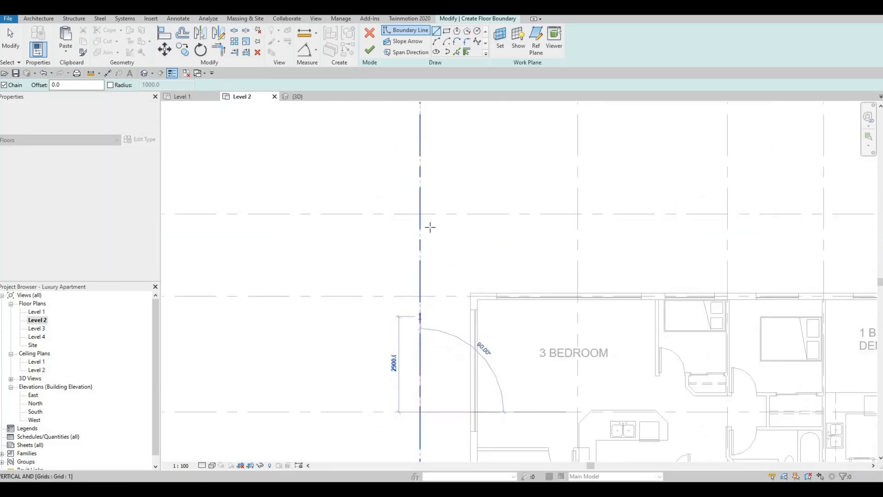
pyautogui.click(421, 227)
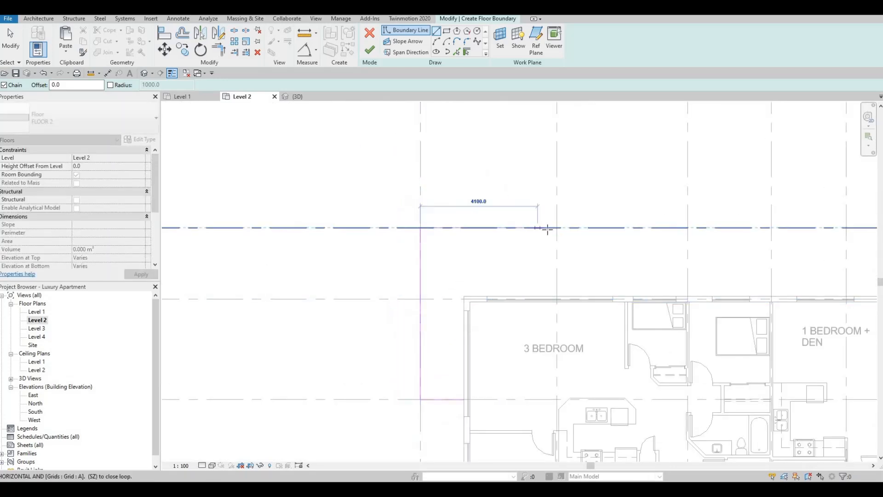
pyautogui.click(564, 278)
pyautogui.scroll(2, 563, 279)
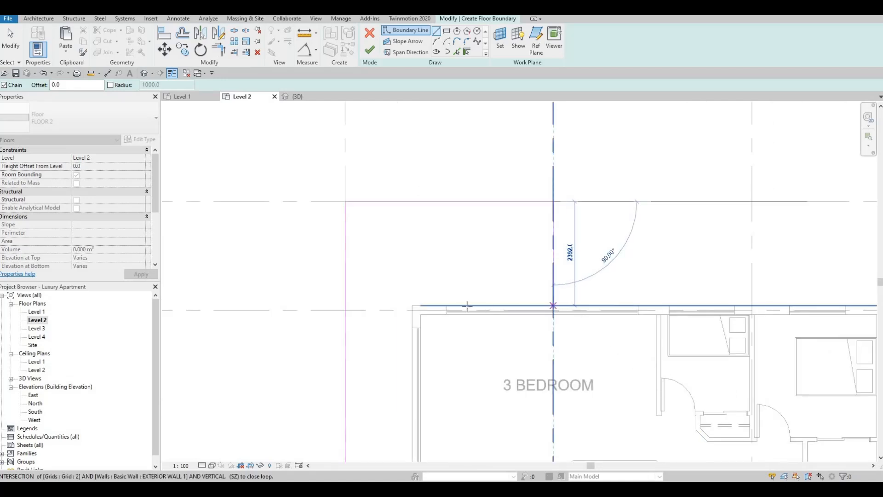
pyautogui.click(419, 307)
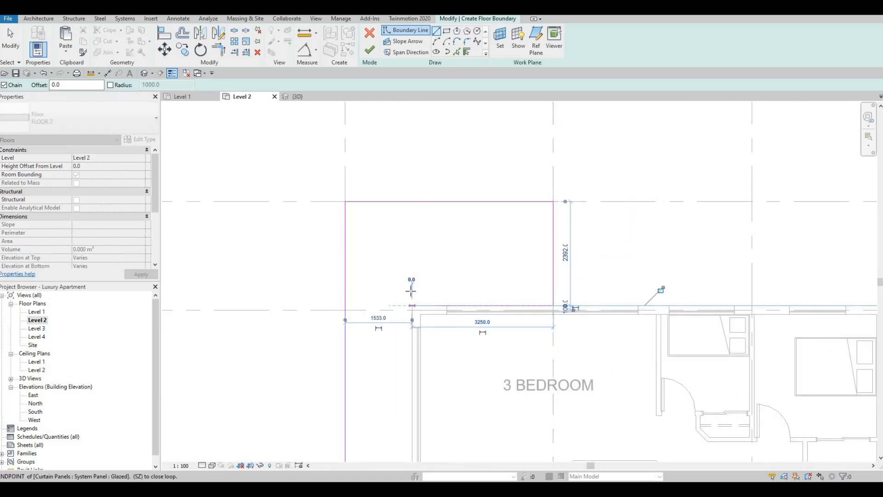
pyautogui.moveTo(406, 453); pyautogui.dragTo(409, 288, button='middle')
pyautogui.scroll(1, 410, 288)
pyautogui.scroll(-1, 410, 289)
pyautogui.press('Escape')
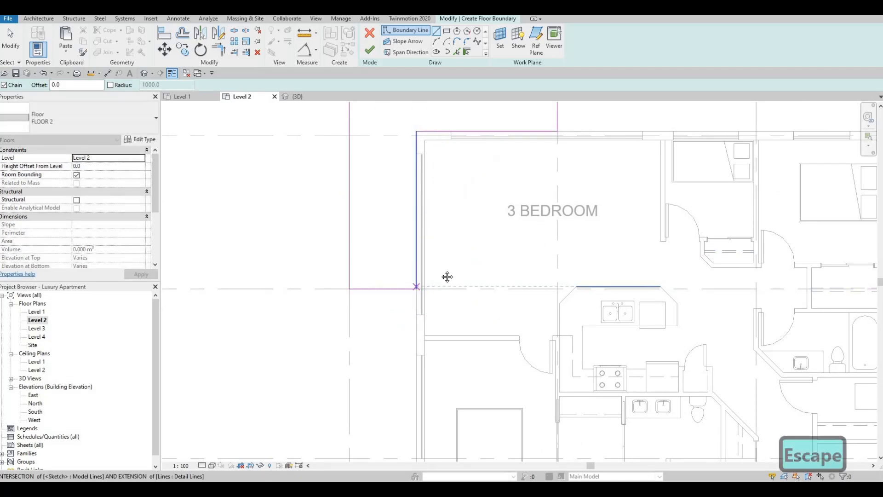
pyautogui.scroll(-4, 449, 271)
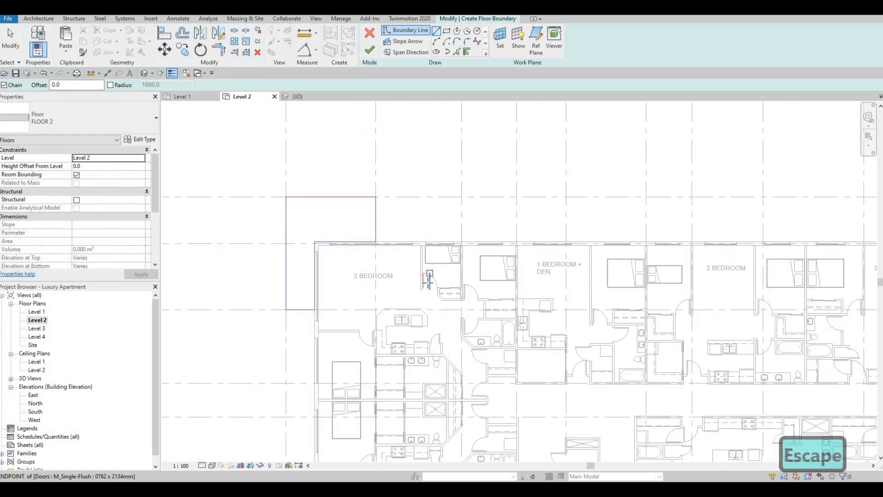
pyautogui.moveTo(428, 282); pyautogui.dragTo(426, 292, button='middle')
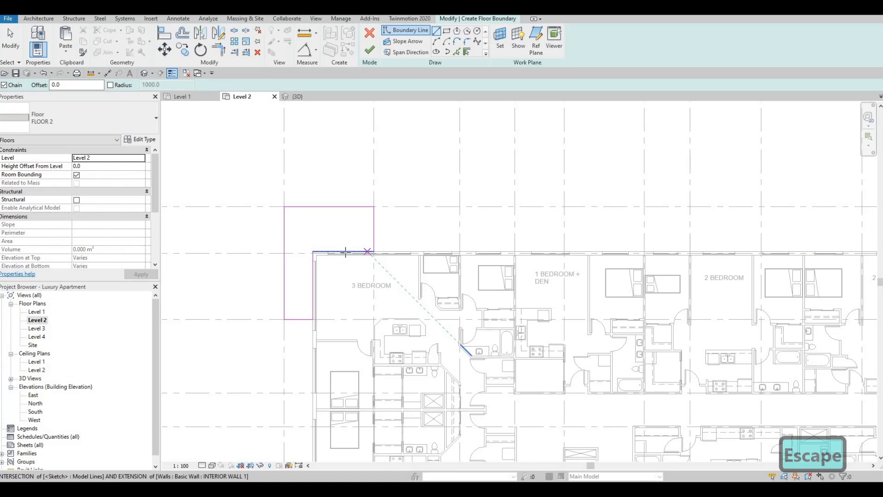
pyautogui.scroll(2, 477, 247)
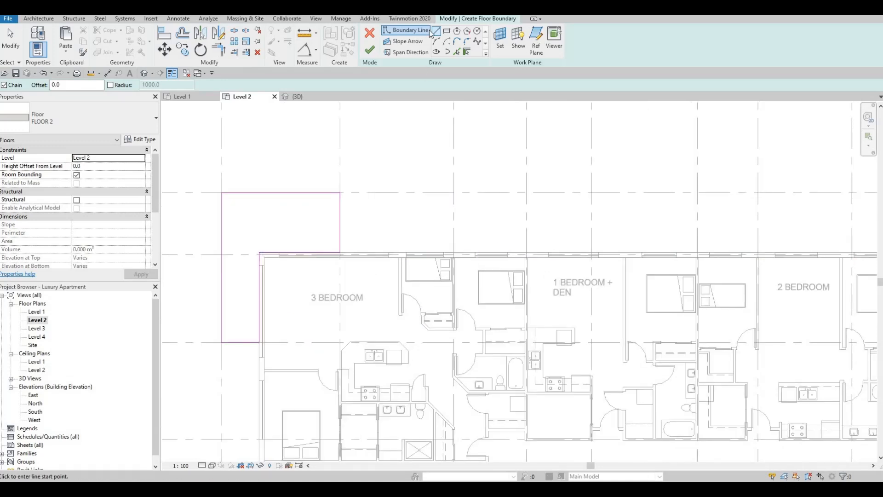
pyautogui.scroll(3, 442, 203)
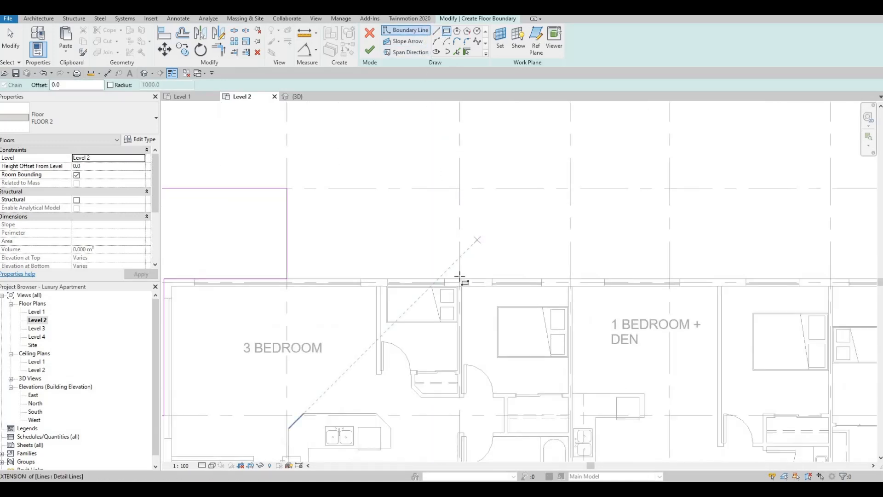
pyautogui.click(460, 271)
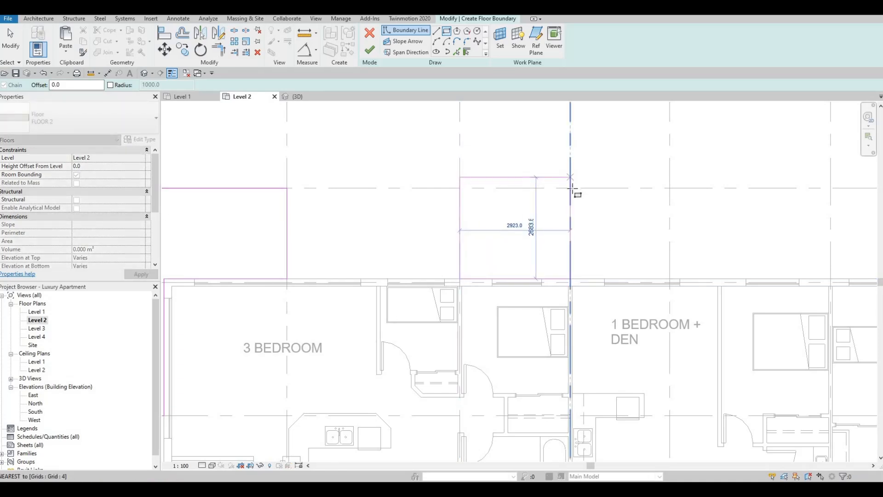
pyautogui.press('Escape')
pyautogui.scroll(-4, 598, 230)
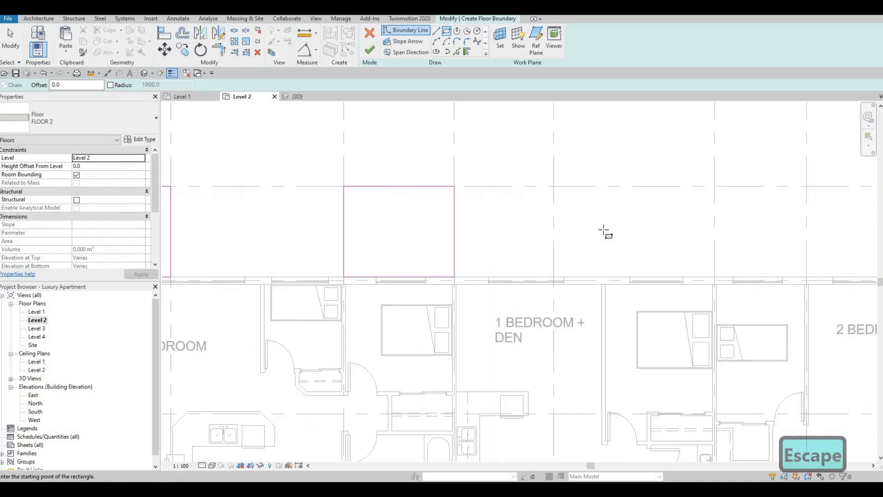
pyautogui.moveTo(540, 239); pyautogui.dragTo(566, 242, button='middle')
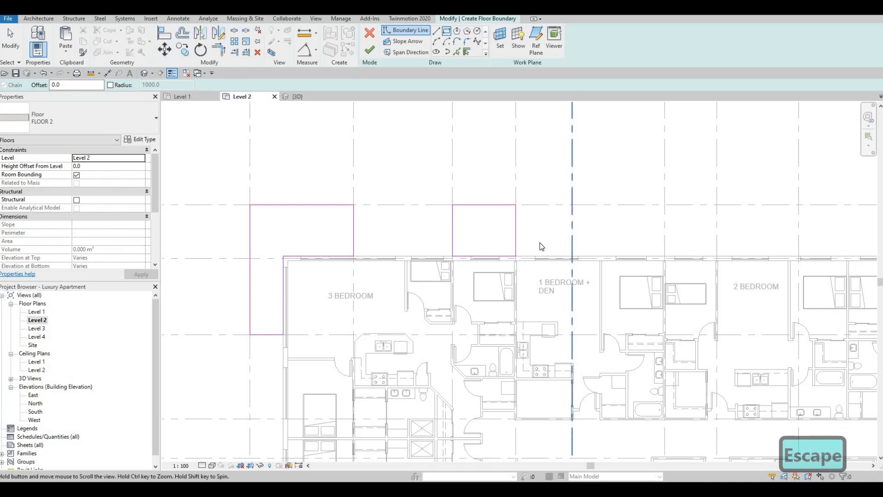
pyautogui.press('Escape')
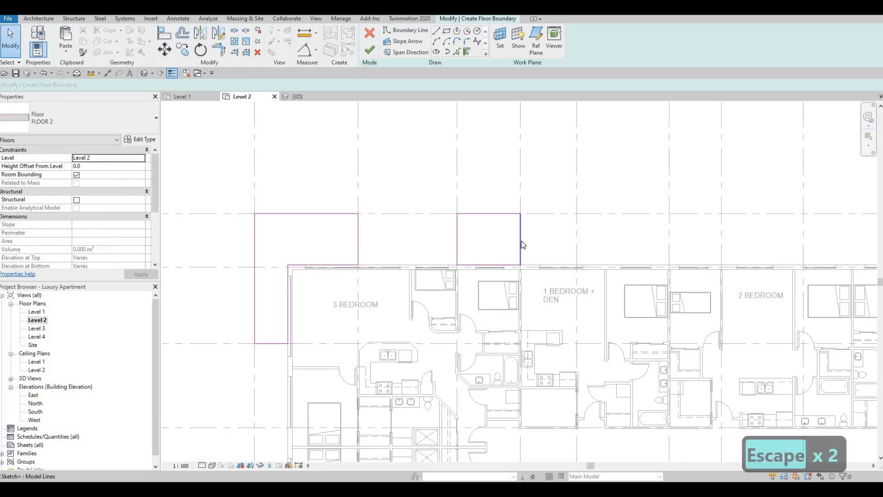
pyautogui.click(520, 241)
pyautogui.press('Tab')
pyautogui.click(520, 241)
pyautogui.press('Delete')
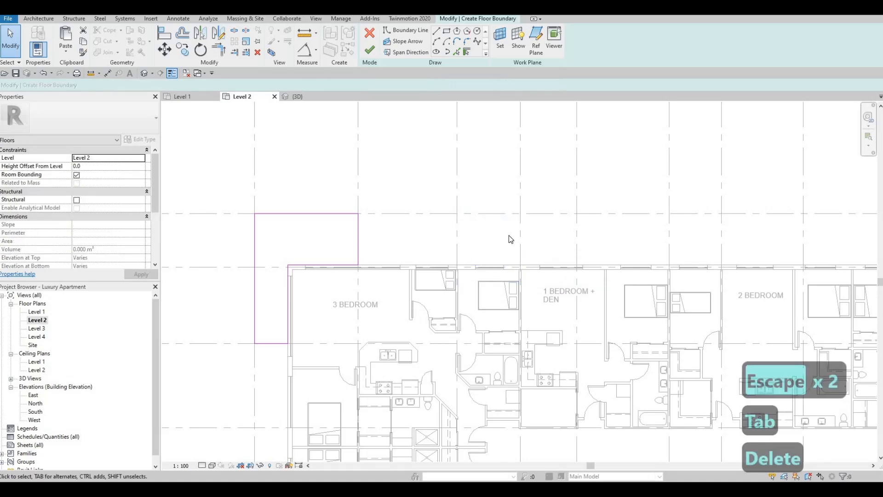
# - Draw a rectangular floor boundary about 3995 by 2492 mm outside the 1 bedroom + den apartment, reaching grid A
pyautogui.scroll(-2, 372, 255)
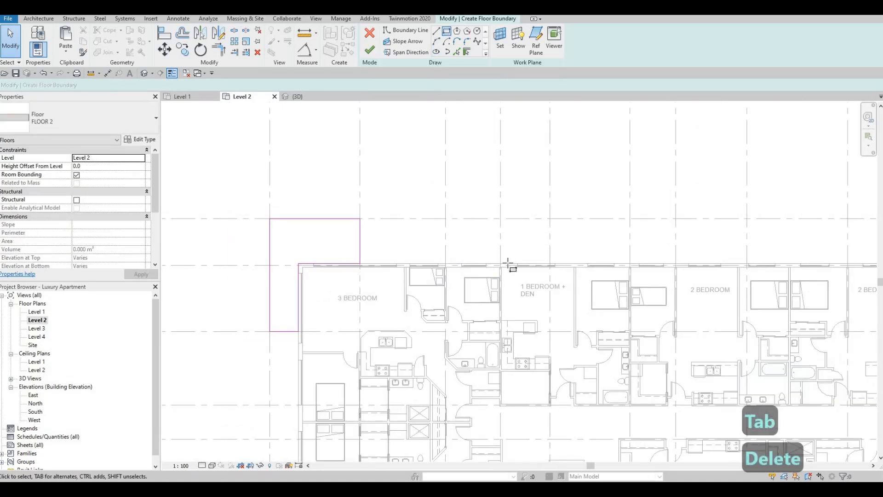
pyautogui.click(560, 218)
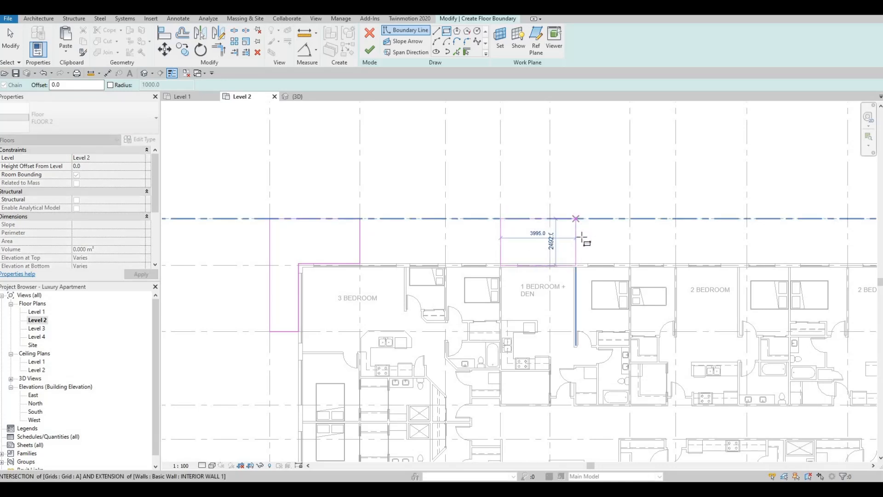
pyautogui.click(586, 260)
pyautogui.scroll(3, 585, 260)
pyautogui.press('Escape')
pyautogui.press('Escape')
pyautogui.press('Escape')
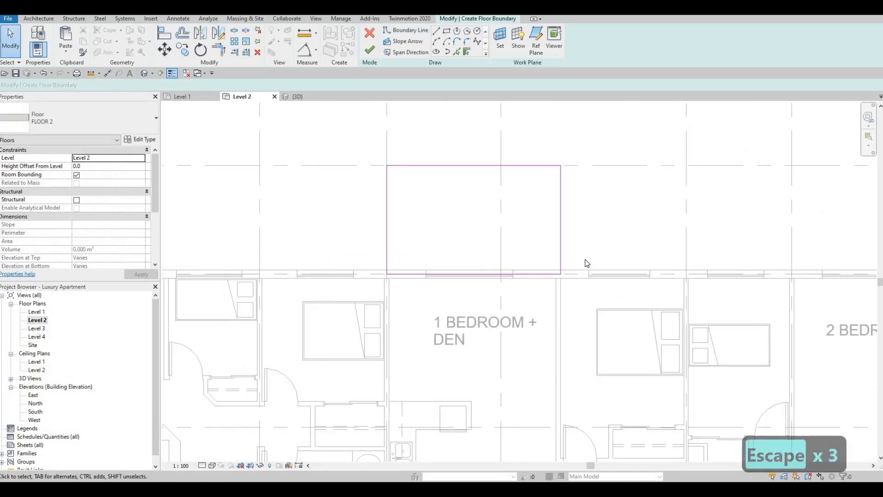
# - Align the side edges of the 1 bedroom + den apartment's floor boundary with the adjacent interior wall faces
pyautogui.press('a')
pyautogui.press('l')
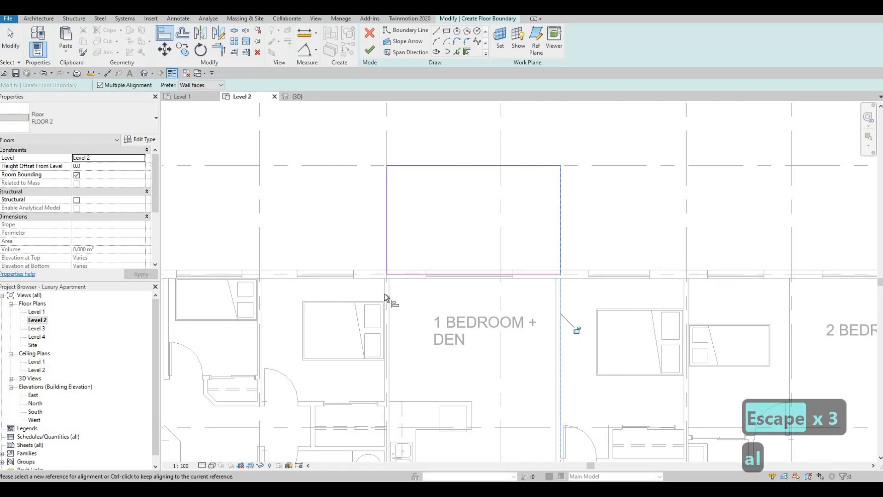
pyautogui.press('Escape')
pyautogui.press('Escape')
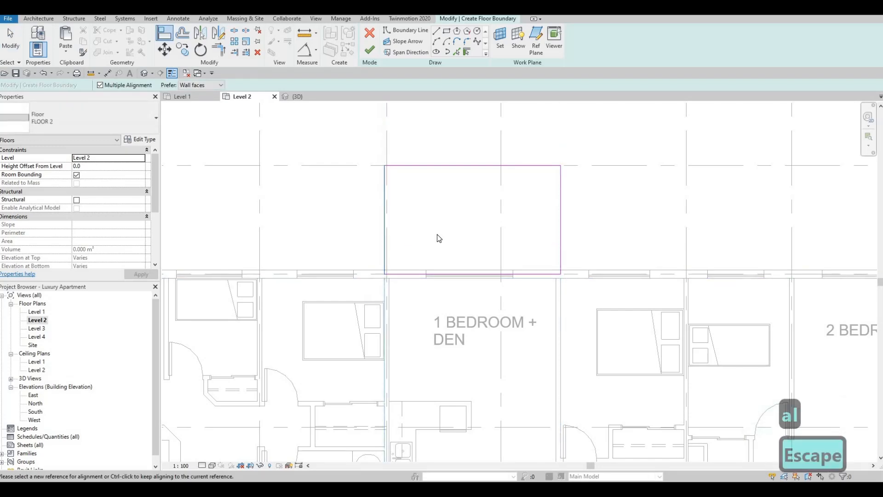
pyautogui.scroll(-2, 437, 233)
pyautogui.scroll(-5, 435, 248)
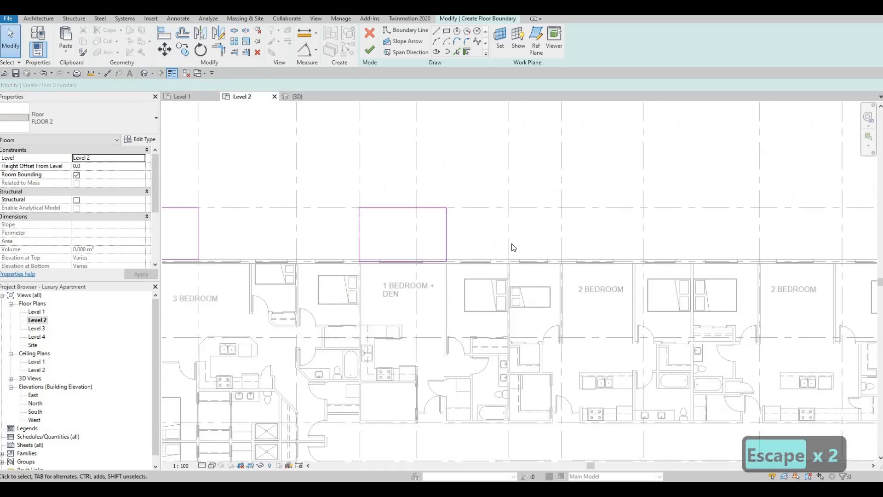
pyautogui.press('Escape')
pyautogui.press('Escape')
pyautogui.press('Escape')
# - Draw a rectangular floor boundary outside the 2-bedroom apartment next to the 1 bedroom + den, from the exterior wall face to grid A
pyautogui.scroll(2, 500, 241)
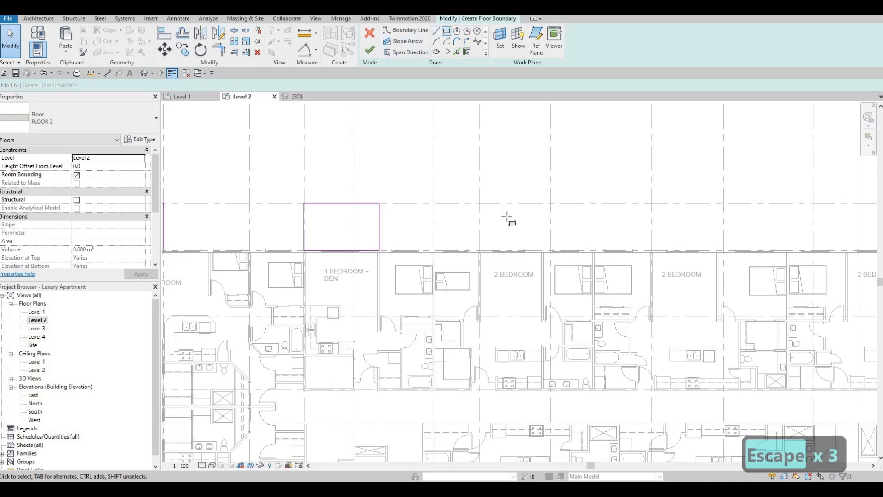
pyautogui.scroll(2, 479, 265)
pyautogui.click(467, 265)
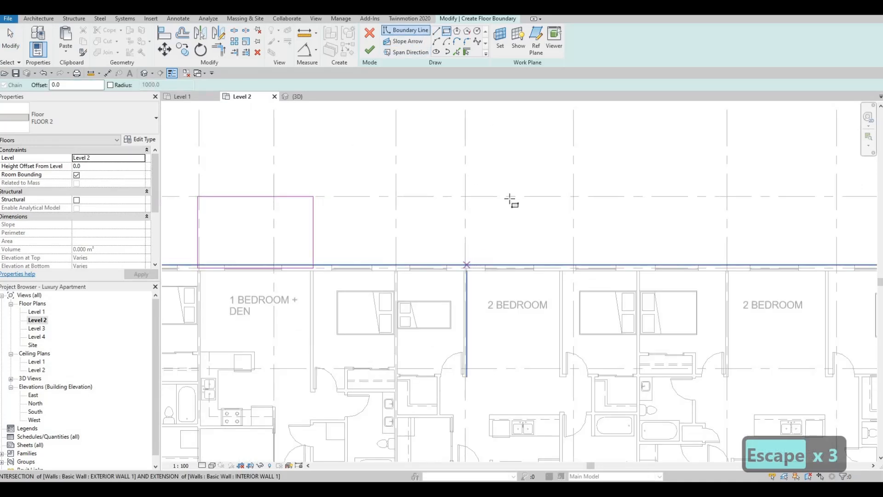
pyautogui.click(573, 197)
pyautogui.press('Escape')
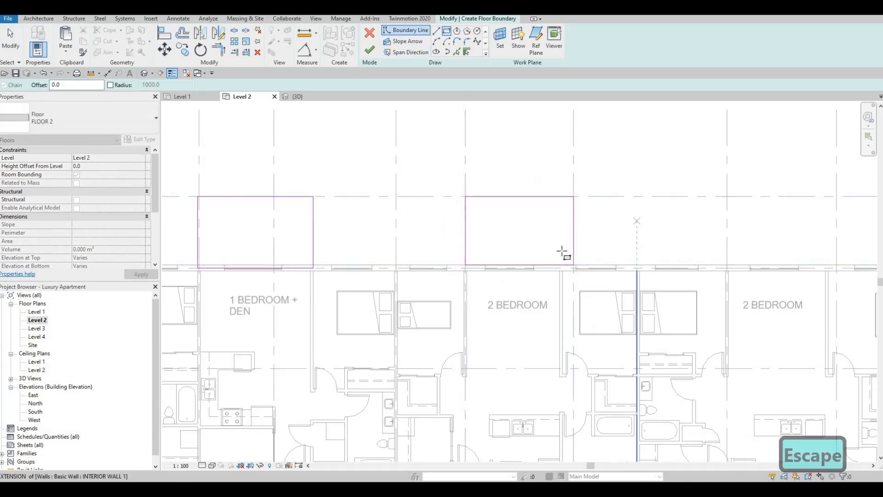
# - Draw a rectangular floor boundary about 3540 by 2392 mm outside the second 2-bedroom apartment on this side, ending at grid A
pyautogui.scroll(-1, 561, 254)
pyautogui.moveTo(601, 254); pyautogui.dragTo(491, 254, button='middle')
pyautogui.scroll(1, 624, 261)
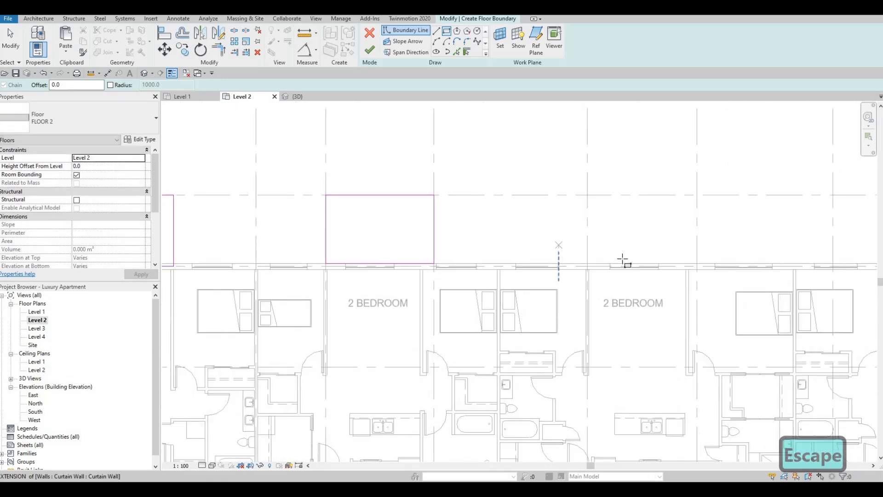
pyautogui.scroll(1, 574, 266)
pyautogui.click(570, 266)
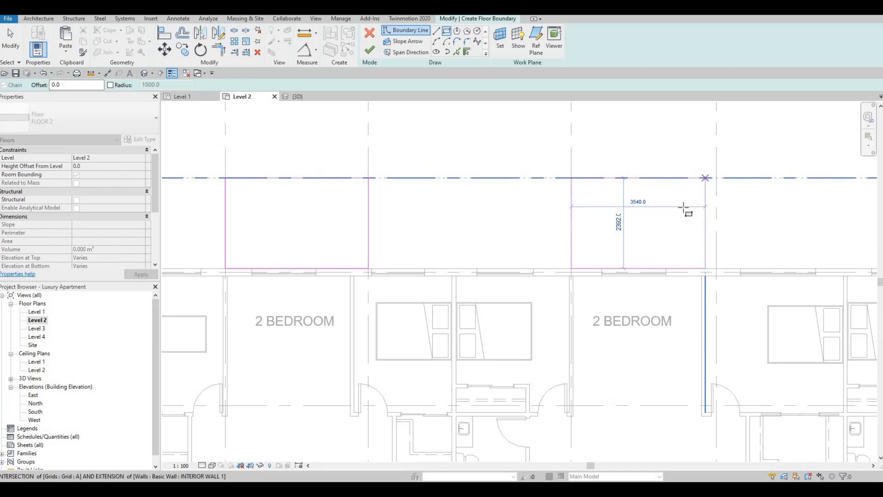
pyautogui.press('Escape')
pyautogui.scroll(-2, 523, 230)
# - Draw a rectangular floor boundary about 3526 by 2392 mm outside the third 2-bedroom apartment, ending at grids 13 and A
pyautogui.keyDown('shift'); pyautogui.hscroll(4, 642, 224); pyautogui.keyUp('shift')
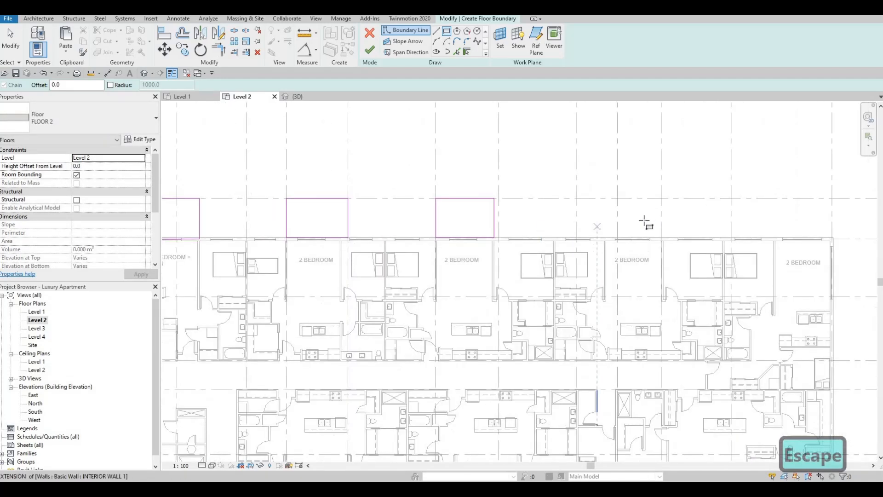
pyautogui.scroll(4, 586, 251)
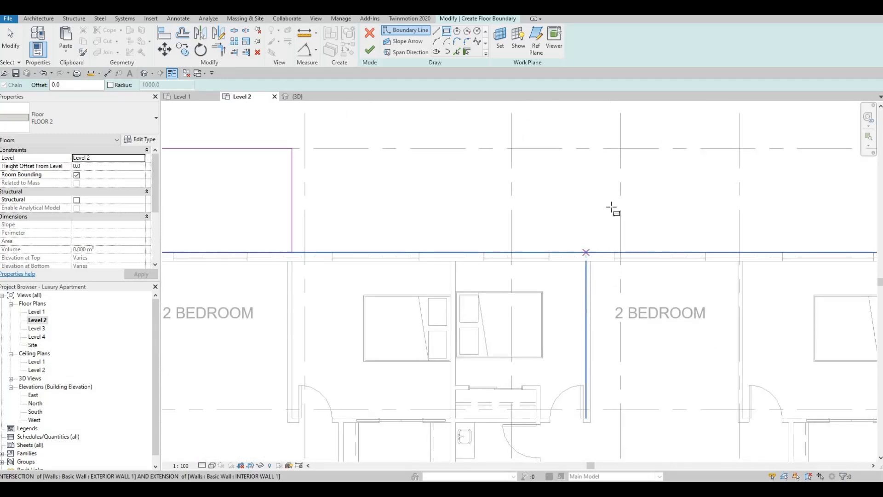
pyautogui.click(586, 252)
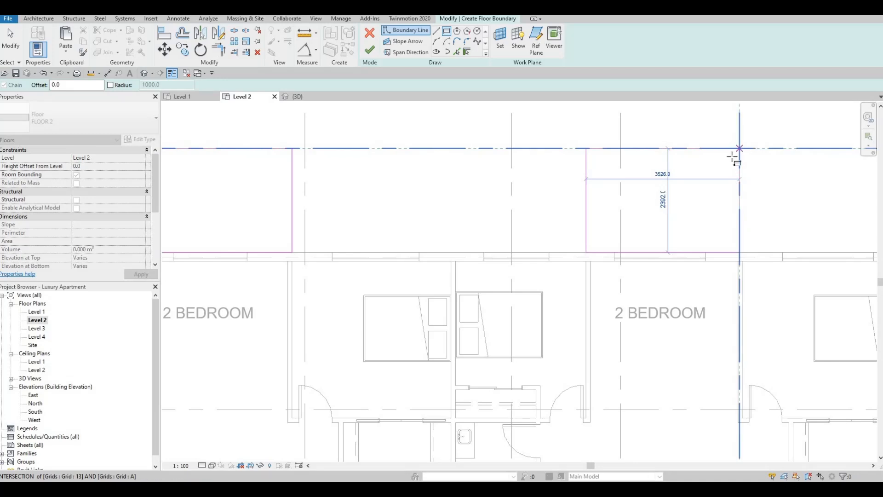
pyautogui.press('Escape')
pyautogui.press('Escape')
pyautogui.scroll(-5, 676, 244)
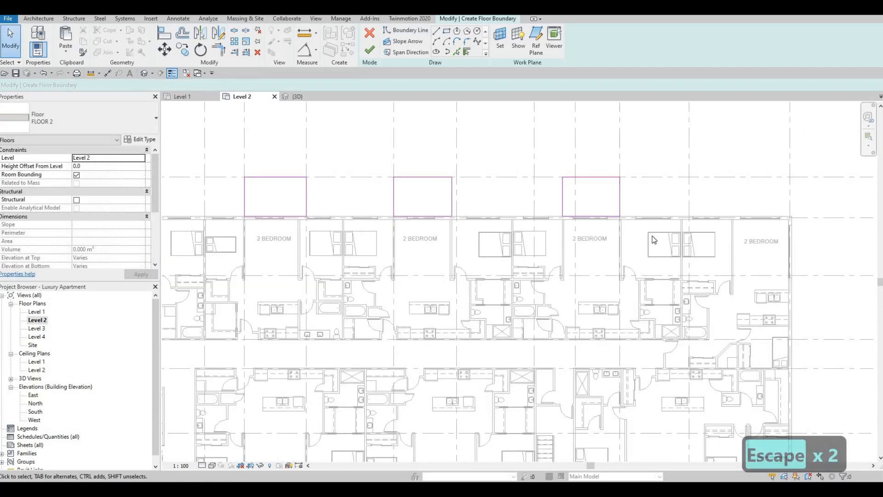
# - Draw a rectangular floor boundary outside the end 2-bedroom apartment, from the last grid to the interior wall and out to grid A
pyautogui.scroll(3, 710, 179)
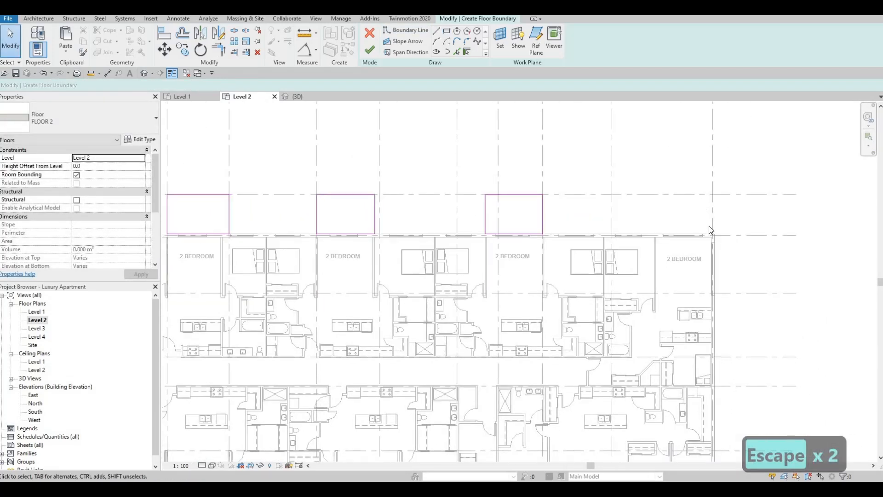
pyautogui.click(446, 30)
pyautogui.click(716, 260)
pyautogui.scroll(4, 719, 258)
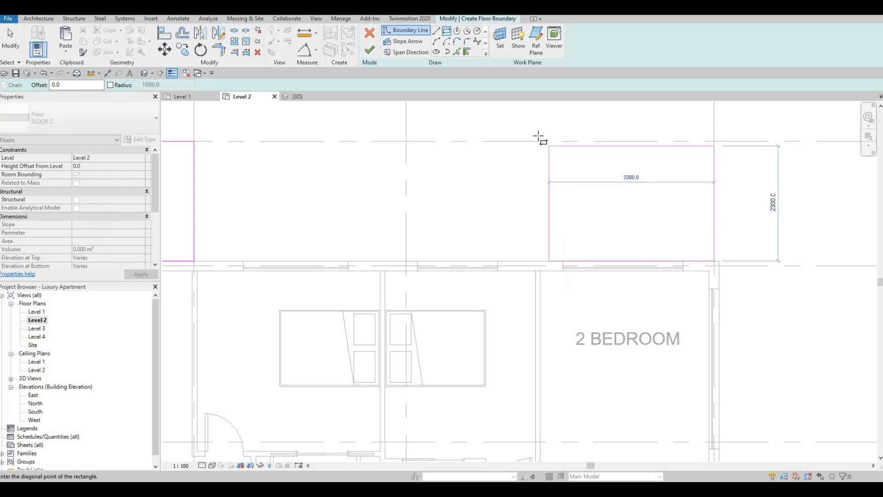
pyautogui.click(535, 141)
pyautogui.press('Escape')
pyautogui.press('Escape')
pyautogui.scroll(-2, 527, 249)
# - Check the boundary loops around the whole building and finish the floor sketch to create the slabs
pyautogui.scroll(-6, 560, 252)
pyautogui.moveTo(662, 197); pyautogui.dragTo(668, 236, button='middle')
pyautogui.scroll(-1, 668, 237)
pyautogui.press('Escape')
pyautogui.moveTo(664, 277); pyautogui.dragTo(675, 313, button='middle')
pyautogui.scroll(1, 666, 304)
pyautogui.moveTo(639, 343); pyautogui.dragTo(633, 363, button='middle')
pyautogui.moveTo(644, 313); pyautogui.dragTo(657, 301, button='middle')
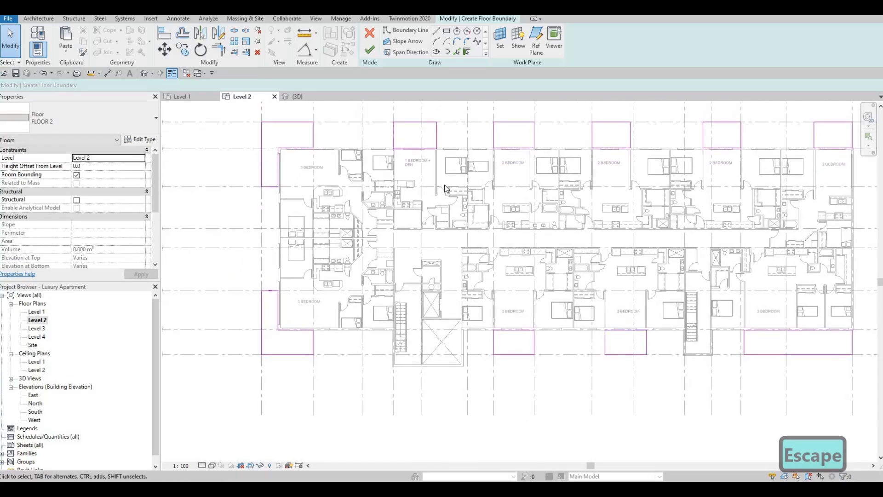
pyautogui.click(368, 52)
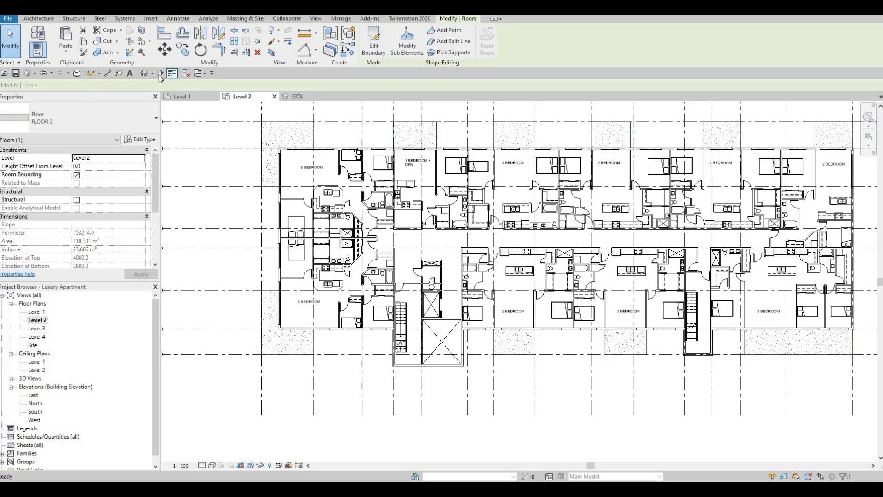
# - Switch to the 3D view and examine the new exterior slabs around the building
pyautogui.click(297, 97)
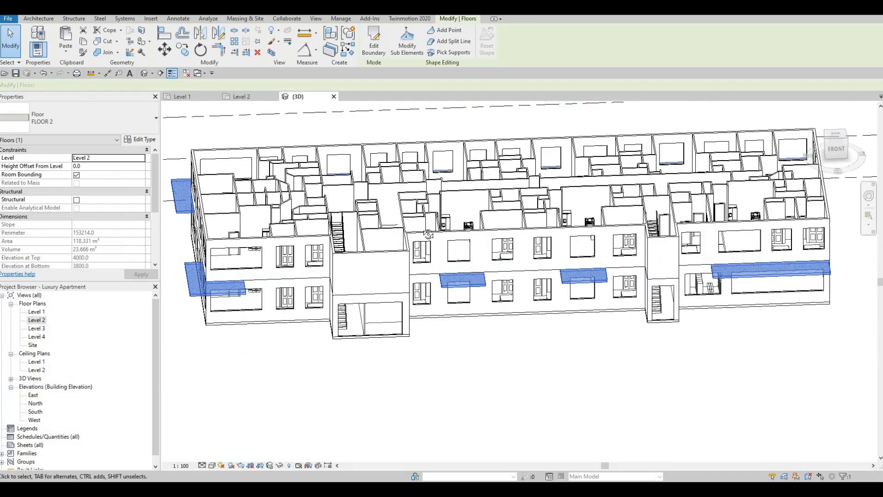
pyautogui.keyDown('shift'); pyautogui.moveTo(473, 263); pyautogui.dragTo(453, 244, button='middle'); pyautogui.keyUp('shift')
pyautogui.press('Escape')
pyautogui.press('Escape')
pyautogui.keyDown('shift'); pyautogui.moveTo(440, 202); pyautogui.dragTo(526, 170, button='middle'); pyautogui.keyUp('shift')
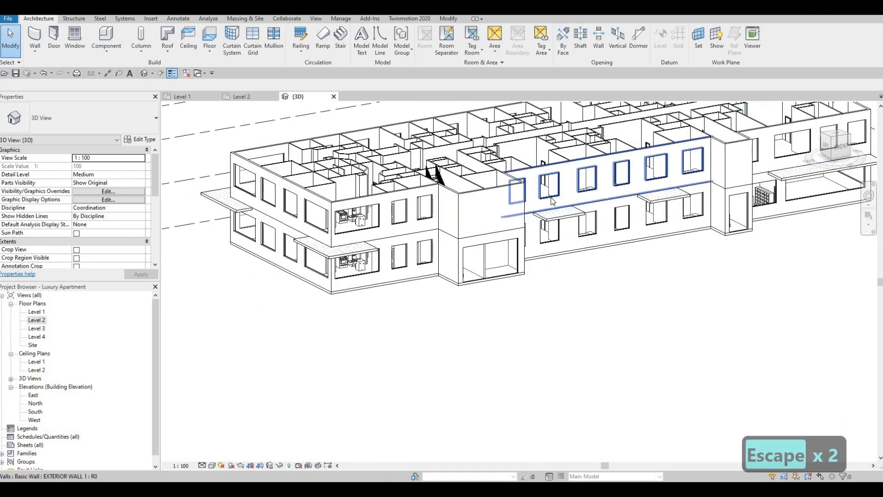
# - Extend the 1900 mm wide Level 2 curtain wall beside the lobby down to the exterior slab, with a base offset of 0.0
pyautogui.click(553, 201)
pyautogui.press('Escape')
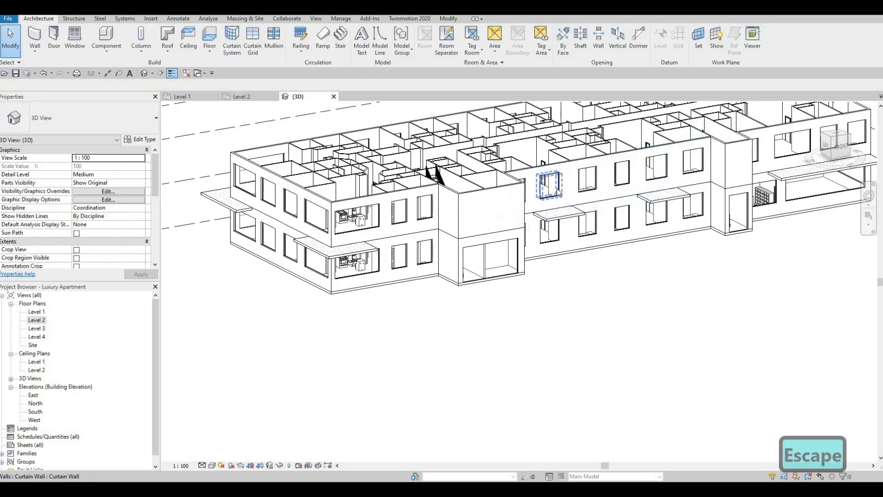
pyautogui.click(552, 197)
pyautogui.scroll(4, 551, 199)
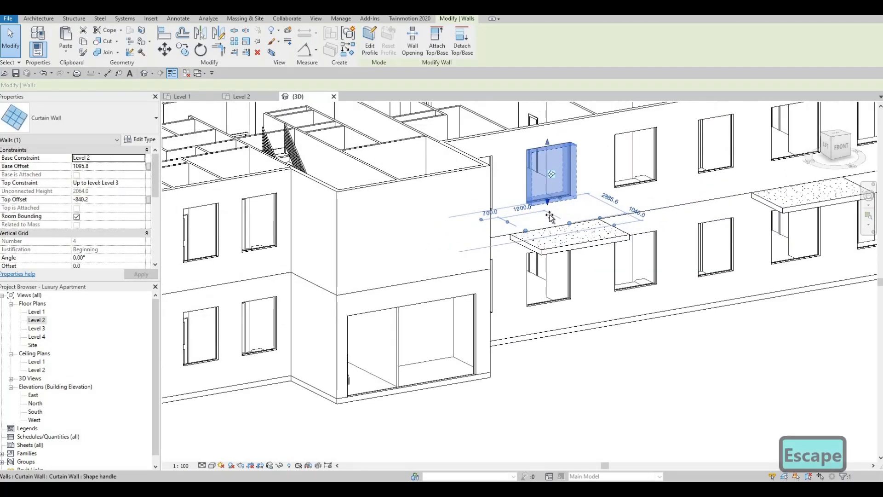
pyautogui.moveTo(550, 226)
pyautogui.mouseDown()
pyautogui.moveTo(548, 216)
pyautogui.moveTo(548, 230)
pyautogui.mouseUp()
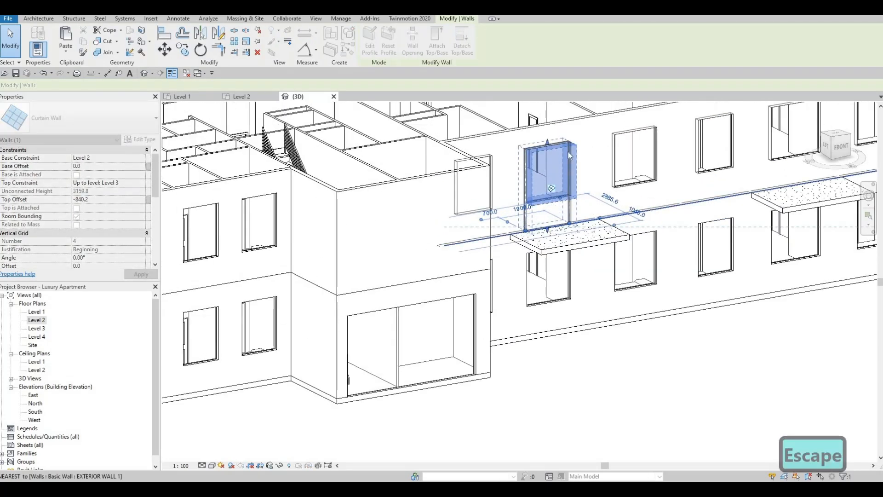
pyautogui.press('Escape')
pyautogui.press('Escape')
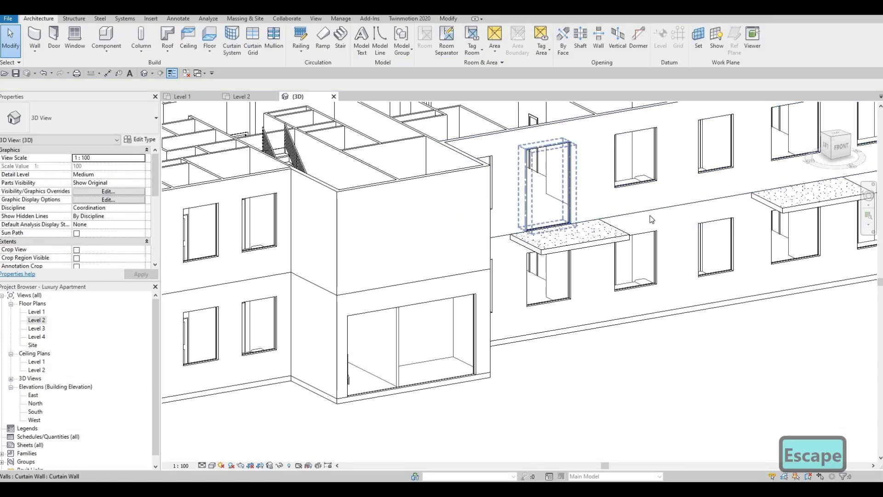
# - Extend the 2100 mm wide Level 2 curtain wall above the second front slab down to the slab
pyautogui.scroll(-5, 558, 216)
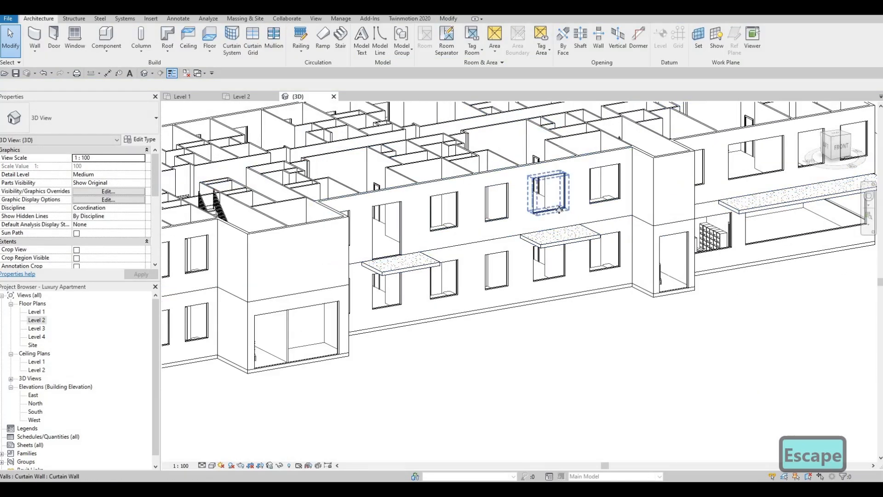
pyautogui.click(559, 210)
pyautogui.scroll(3, 557, 212)
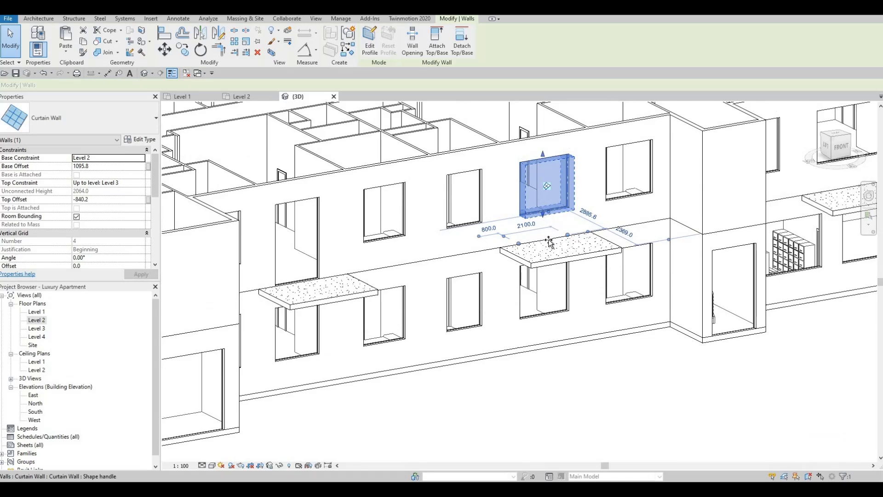
pyautogui.press('Escape')
# - Stretch the base of the 3600 mm wide Level 2 curtain wall down to the long front slab
pyautogui.scroll(-3, 579, 230)
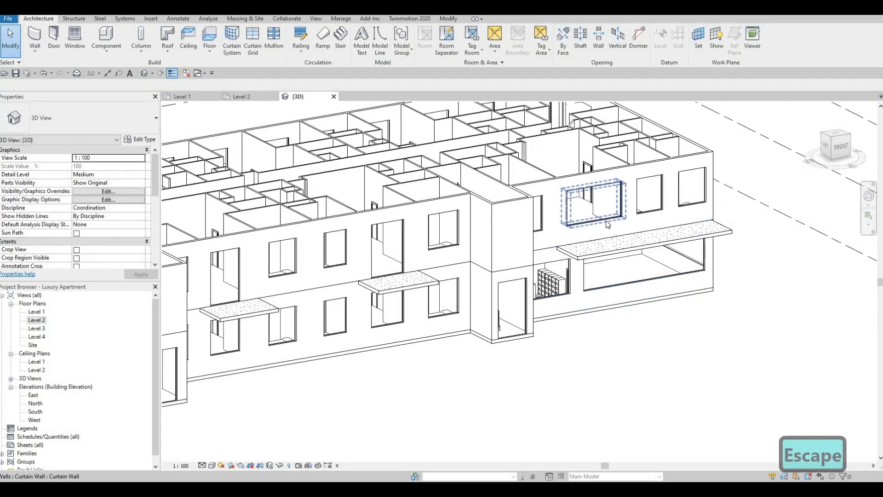
pyautogui.scroll(1, 607, 224)
pyautogui.click(608, 224)
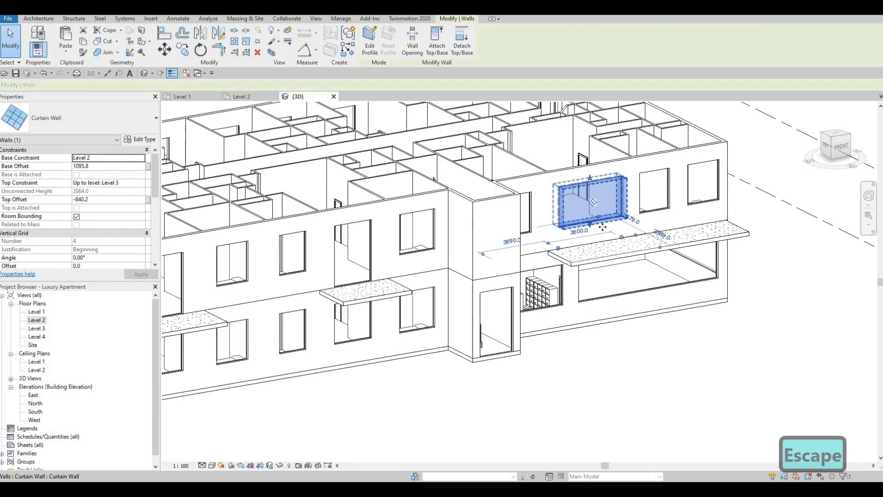
pyautogui.scroll(2, 603, 226)
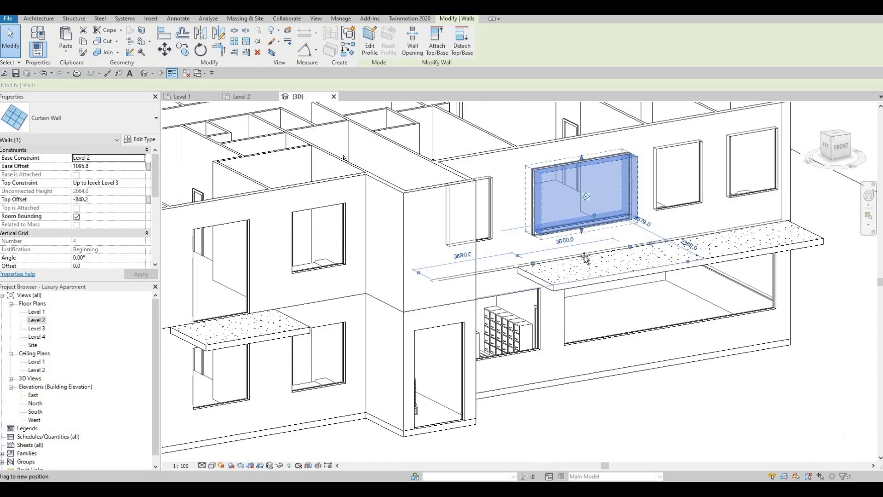
pyautogui.press('Escape')
# - Extend the Level 2 curtain wall on the left face at the front corner down to the corner slab, with base offset 0.0
pyautogui.scroll(-4, 541, 237)
pyautogui.moveTo(486, 257); pyautogui.dragTo(676, 203, button='middle')
pyautogui.scroll(3, 543, 234)
pyautogui.moveTo(404, 242); pyautogui.dragTo(583, 200, button='middle')
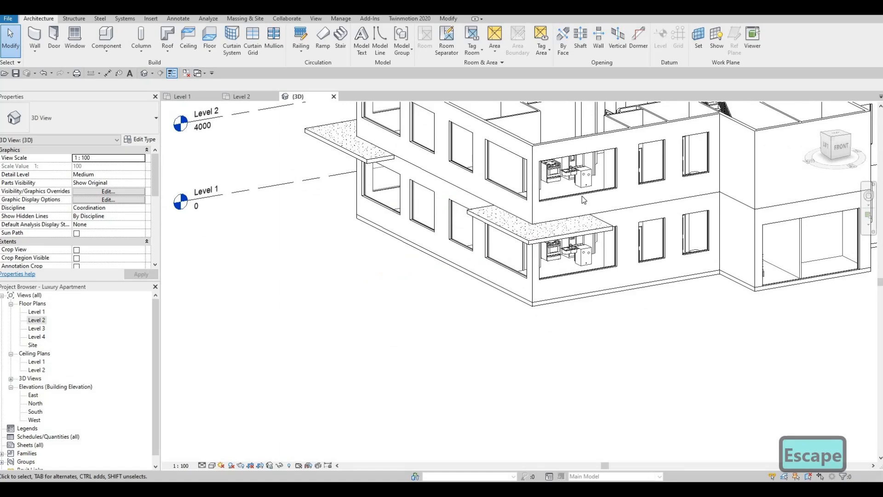
pyautogui.click(511, 186)
pyautogui.keyDown('shift'); pyautogui.moveTo(511, 186); pyautogui.dragTo(519, 231, button='middle'); pyautogui.keyUp('shift')
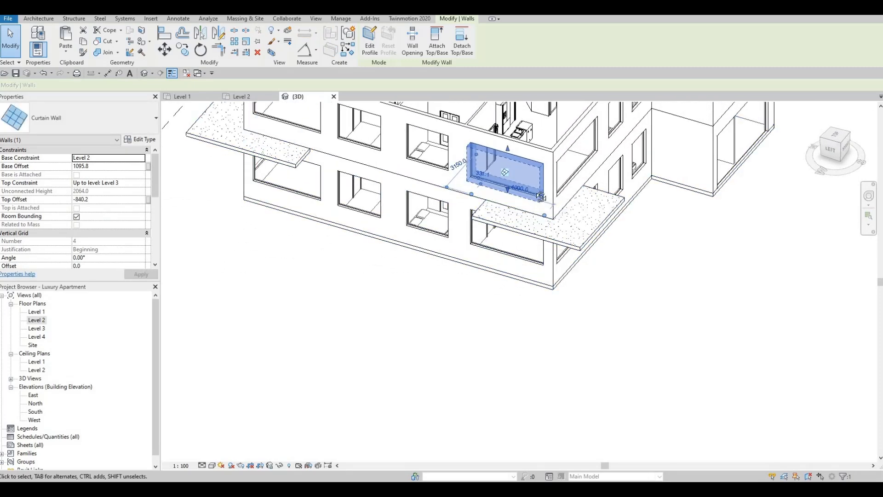
pyautogui.scroll(2, 502, 191)
pyautogui.moveTo(510, 216); pyautogui.dragTo(510, 222)
pyautogui.press('Escape')
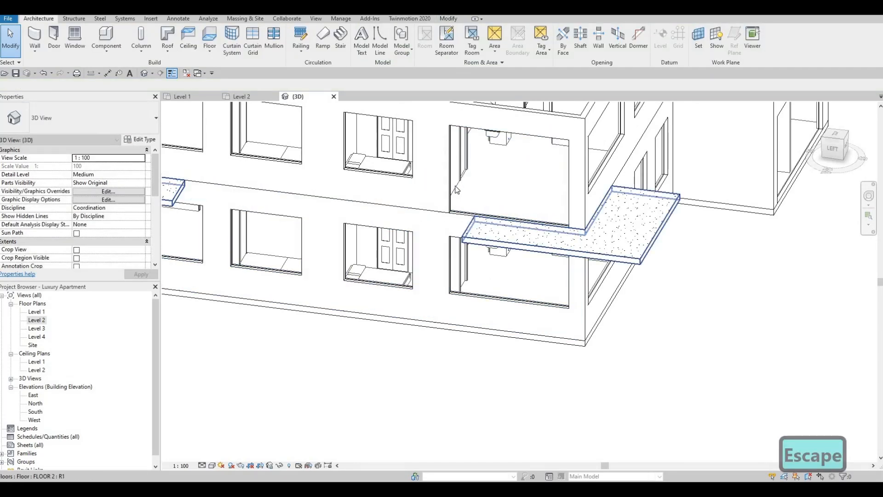
# - In the Level 2 plan, shorten the front-corner 3-bedroom side curtain wall so it ends at the grid line on the slab's edge
pyautogui.click(455, 191)
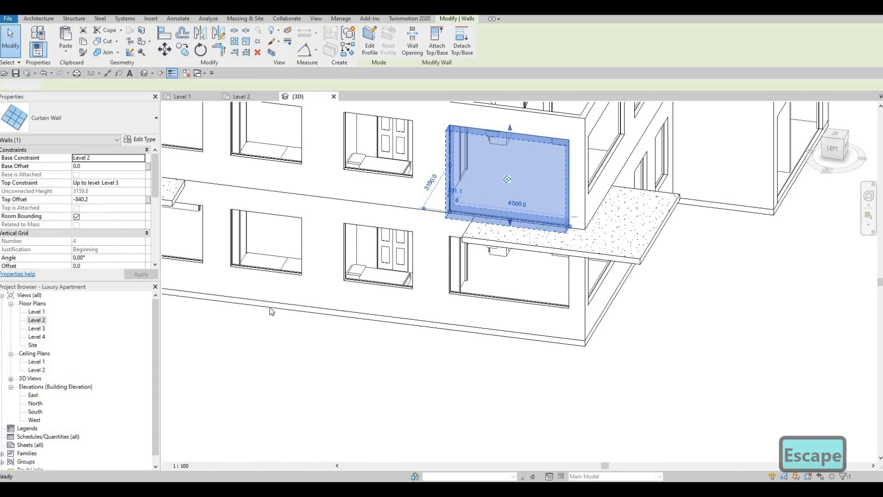
pyautogui.moveTo(295, 276); pyautogui.dragTo(363, 252, button='middle')
pyautogui.scroll(4, 354, 259)
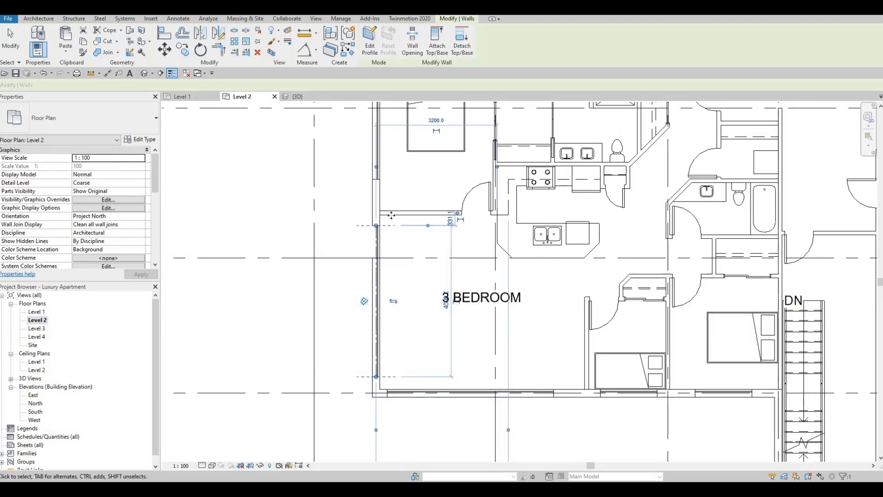
pyautogui.scroll(3, 363, 248)
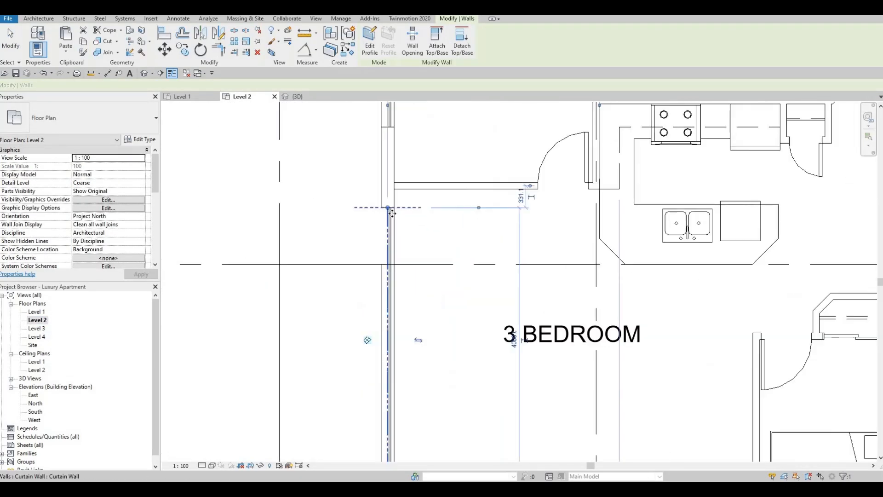
pyautogui.click(391, 271)
pyautogui.press('Escape')
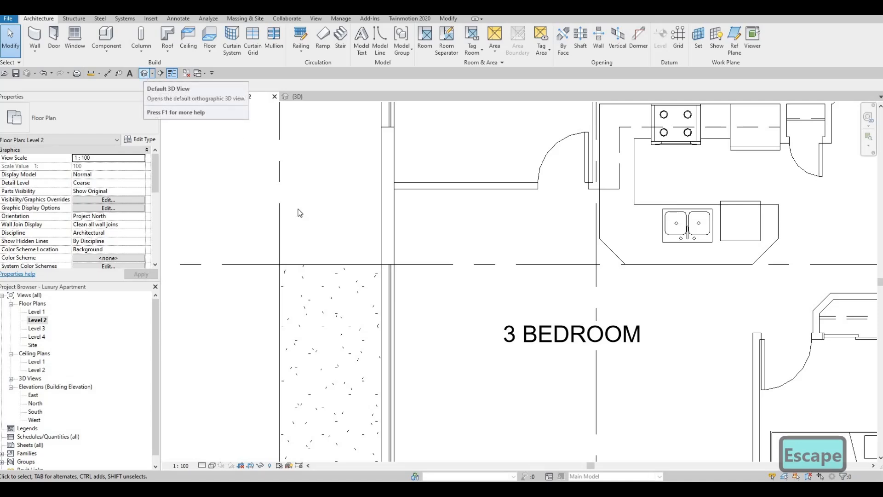
# - Try aligning the edge of the Level 1 corner curtain wall with the Level 2 opening above in 3D, and undo it
pyautogui.keyDown('shift'); pyautogui.moveTo(415, 254); pyautogui.dragTo(416, 261, button='middle'); pyautogui.keyUp('shift')
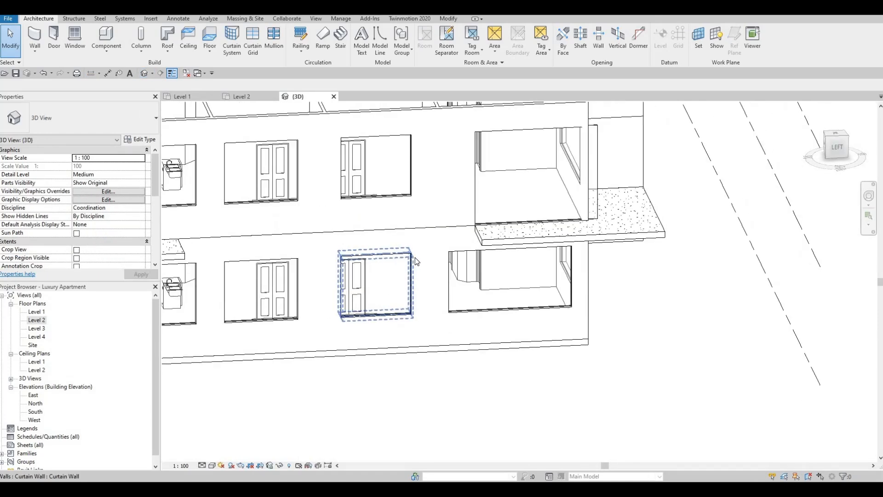
pyautogui.press('l')
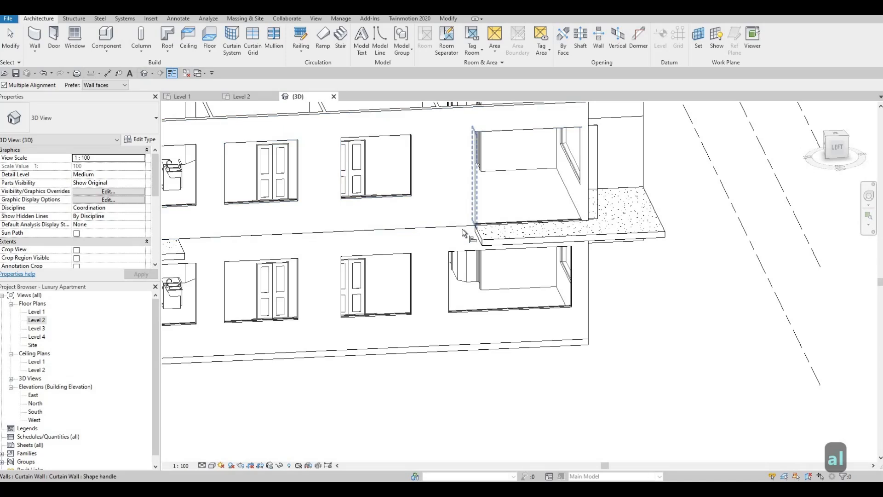
pyautogui.click(449, 275)
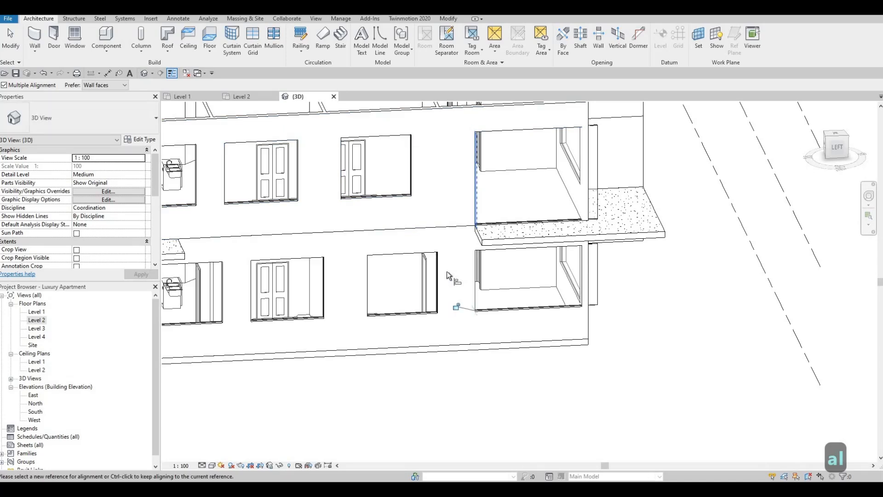
pyautogui.hotkey('ctrl', 'z')
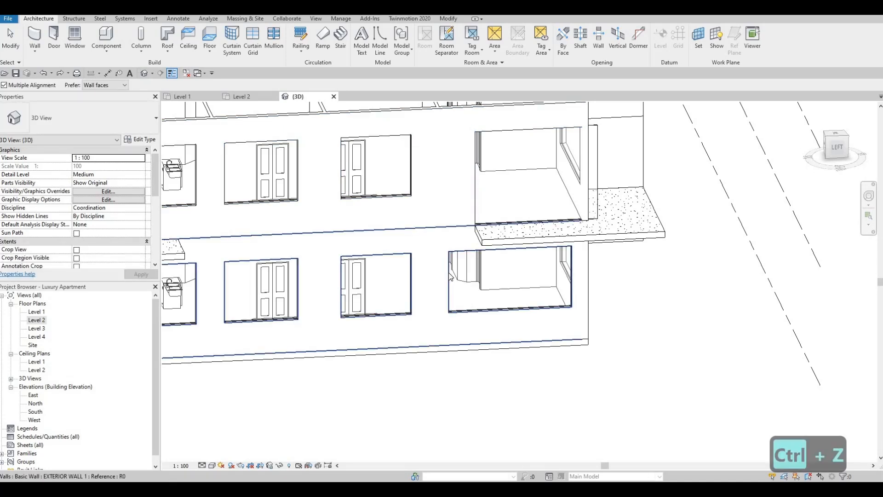
pyautogui.press('Escape')
pyautogui.press('Escape')
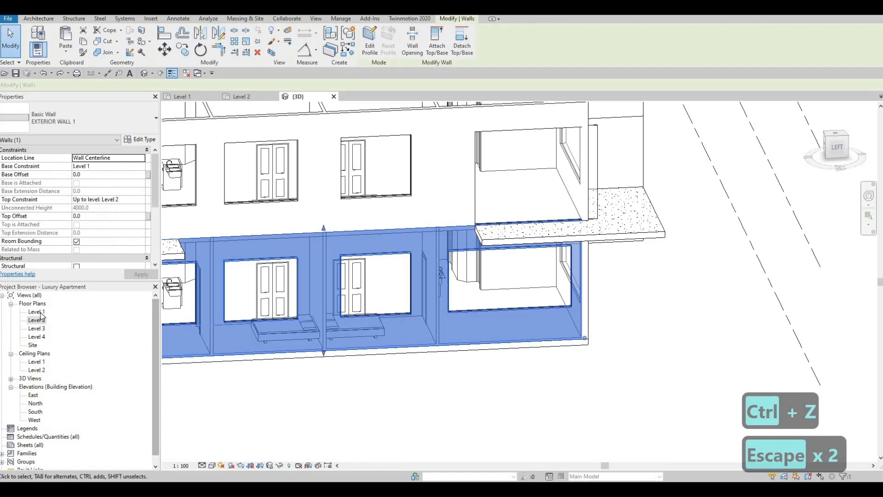
# - In the Level 1 plan, shorten the front 3-bedroom side curtain wall to the same grid line as the one above
pyautogui.scroll(4, 301, 230)
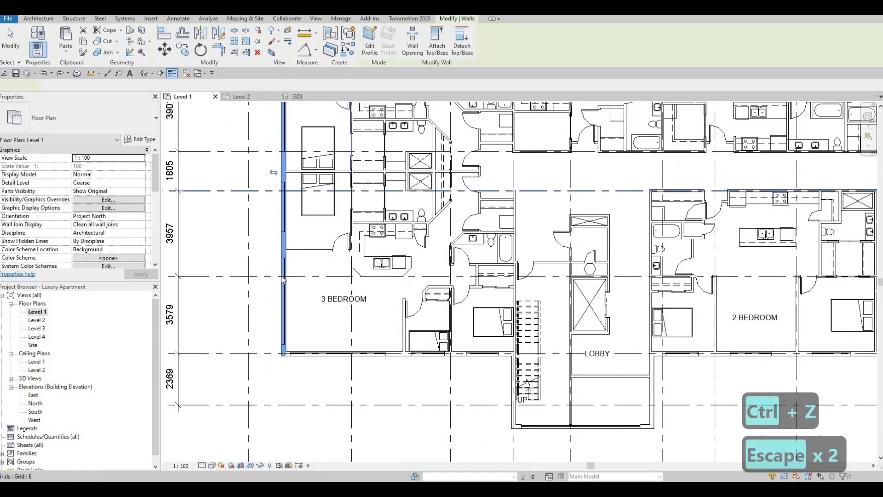
pyautogui.press('Escape')
pyautogui.scroll(4, 294, 296)
pyautogui.click(292, 321)
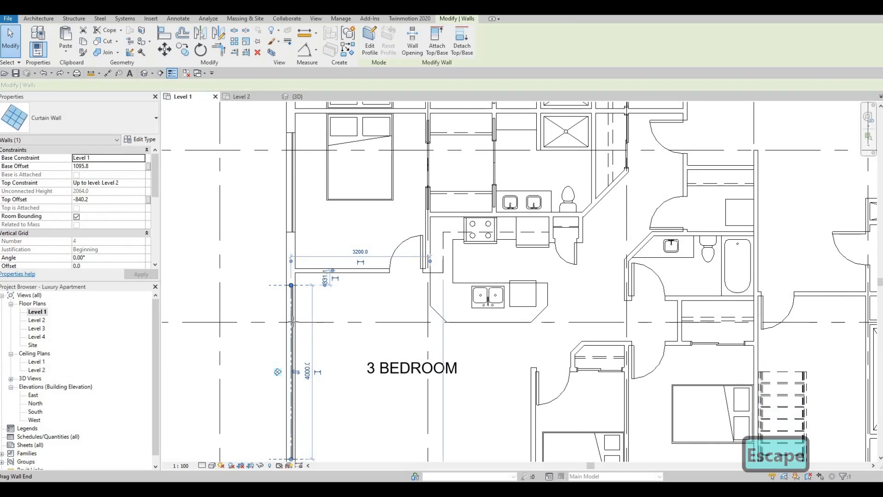
pyautogui.press('Escape')
pyautogui.press('Escape')
pyautogui.scroll(-3, 400, 274)
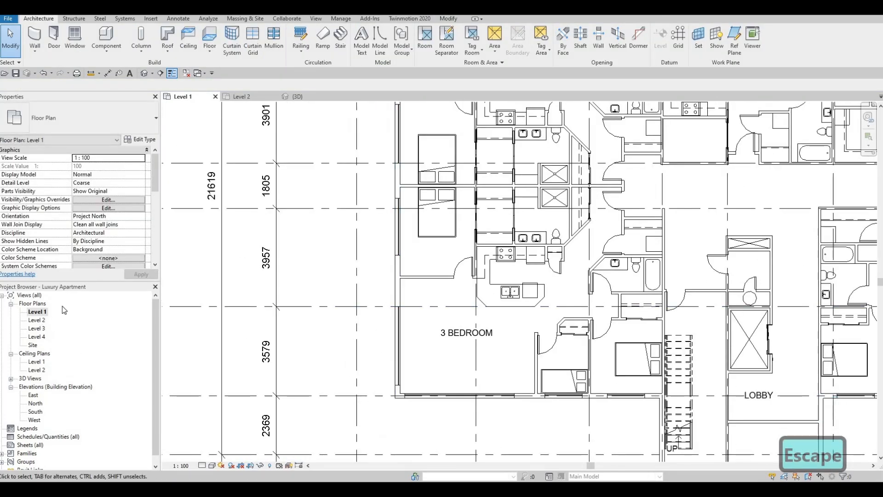
# - Check the left face in 3D and, in the Level 2 plan, shorten the rear 3-bedroom side curtain wall to grid C
pyautogui.hotkey('ctrl', 'Tab')
pyautogui.keyDown('shift'); pyautogui.moveTo(508, 296); pyautogui.dragTo(462, 205, button='middle'); pyautogui.keyUp('shift')
pyautogui.scroll(5, 474, 242)
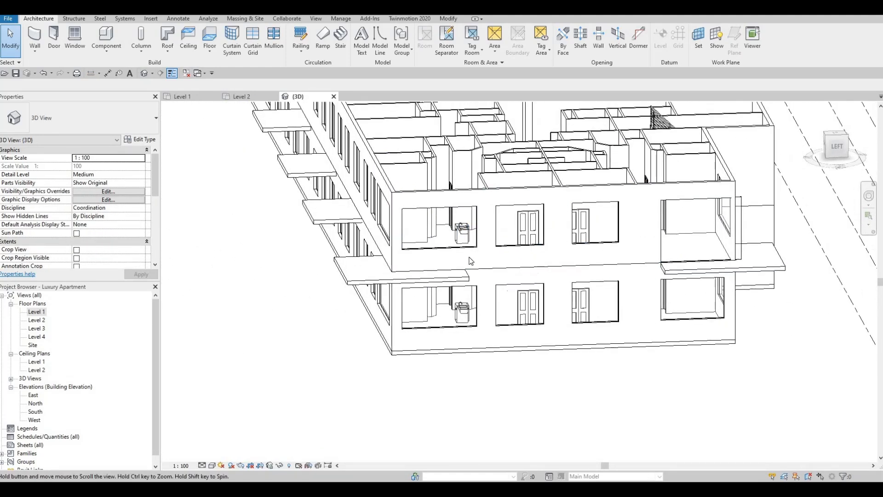
pyautogui.doubleClick(37, 320)
pyautogui.scroll(-3, 410, 281)
pyautogui.scroll(-3, 418, 322)
pyautogui.scroll(3, 416, 319)
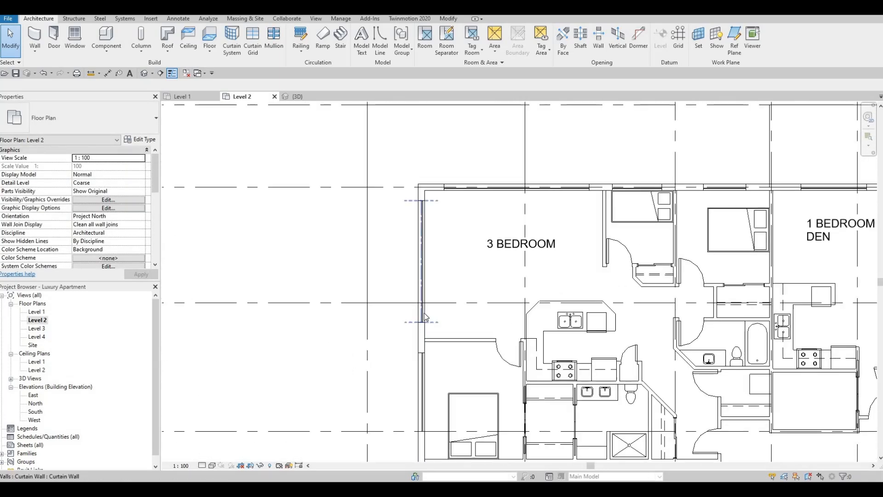
pyautogui.click(424, 322)
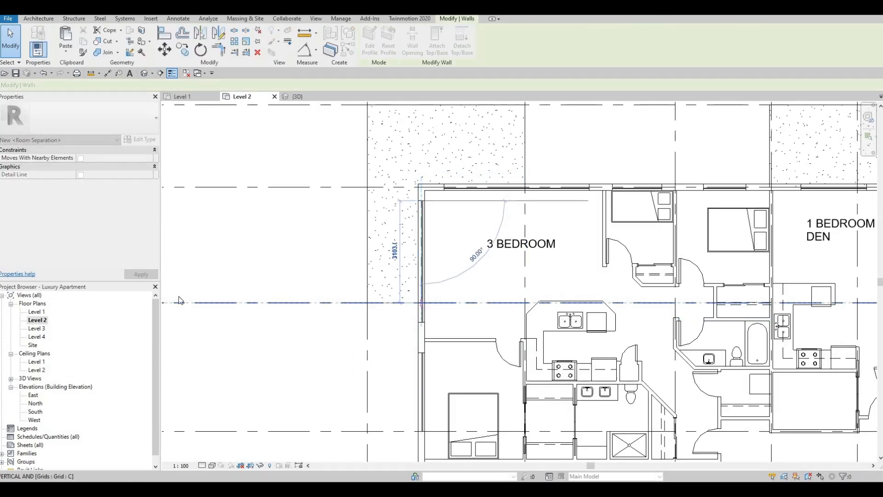
pyautogui.press('Escape')
# - In the Level 1 plan, shorten the rear 3-bedroom side curtain wall to the matching grid line
pyautogui.click(183, 97)
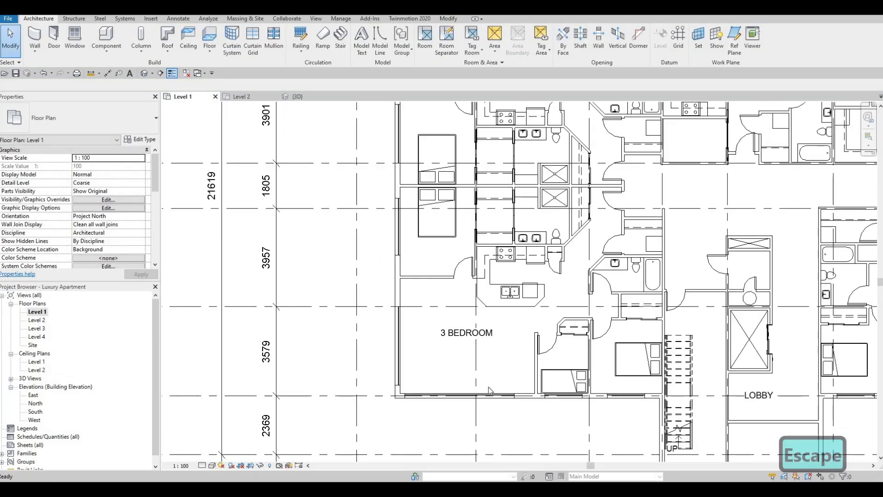
pyautogui.moveTo(408, 104); pyautogui.dragTo(413, 274, button='middle')
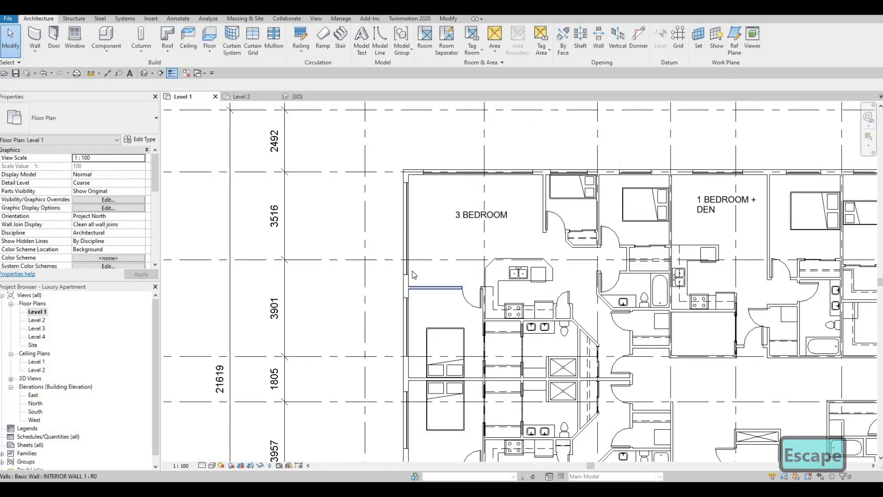
pyautogui.click(404, 262)
pyautogui.scroll(2, 403, 261)
pyautogui.moveTo(402, 276); pyautogui.dragTo(403, 254)
pyautogui.press('Escape')
pyautogui.press('Escape')
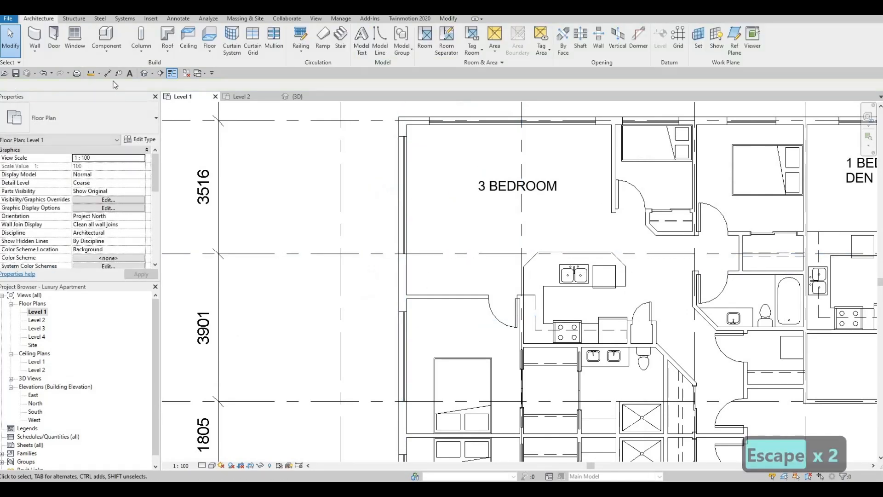
# - In the 3D view, extend the Level 2 curtain wall on the left face at the rear corner down to the slab
pyautogui.click(144, 73)
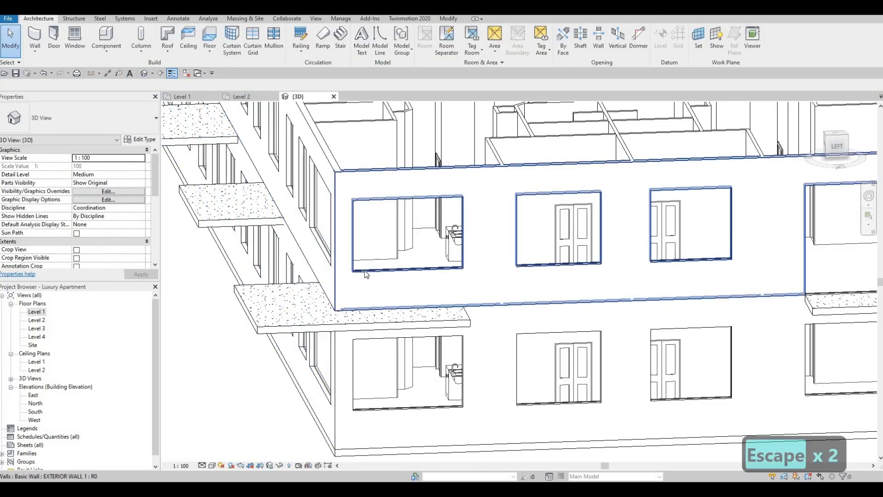
pyautogui.click(418, 277)
pyautogui.moveTo(407, 276); pyautogui.dragTo(400, 308)
pyautogui.press('Escape')
# - On the rear face, extend the Level 2 curtain wall above the first slab in from the left-face corner down to the slab
pyautogui.keyDown('shift'); pyautogui.moveTo(397, 289); pyautogui.dragTo(399, 319, button='middle'); pyautogui.keyUp('shift')
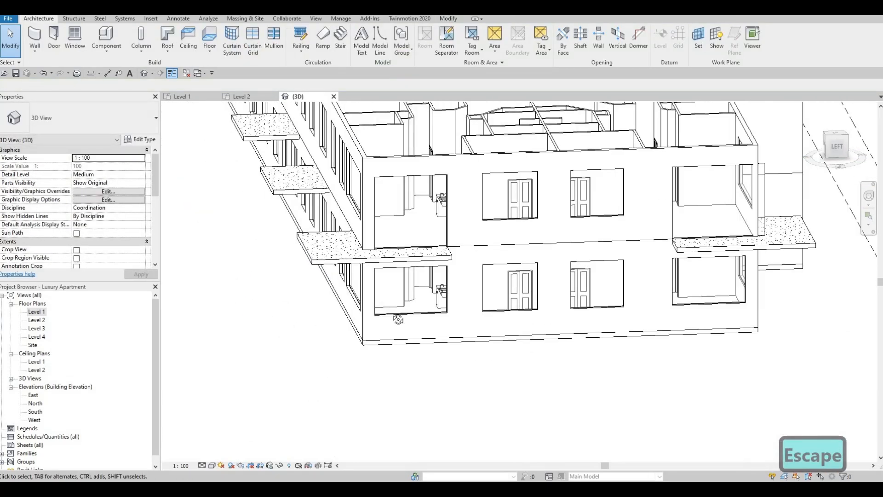
pyautogui.keyDown('shift'); pyautogui.moveTo(533, 321); pyautogui.dragTo(490, 296, button='middle'); pyautogui.keyUp('shift')
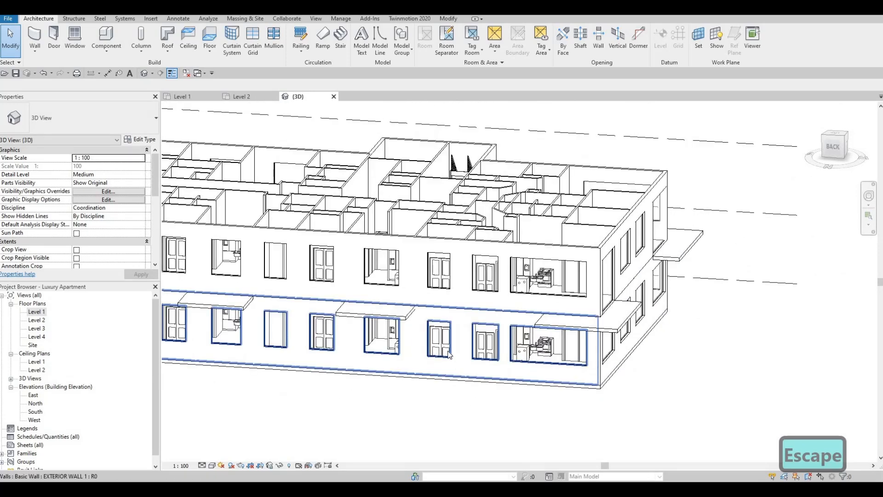
pyautogui.scroll(5, 490, 296)
pyautogui.click(476, 244)
pyautogui.press('Escape')
pyautogui.click(481, 250)
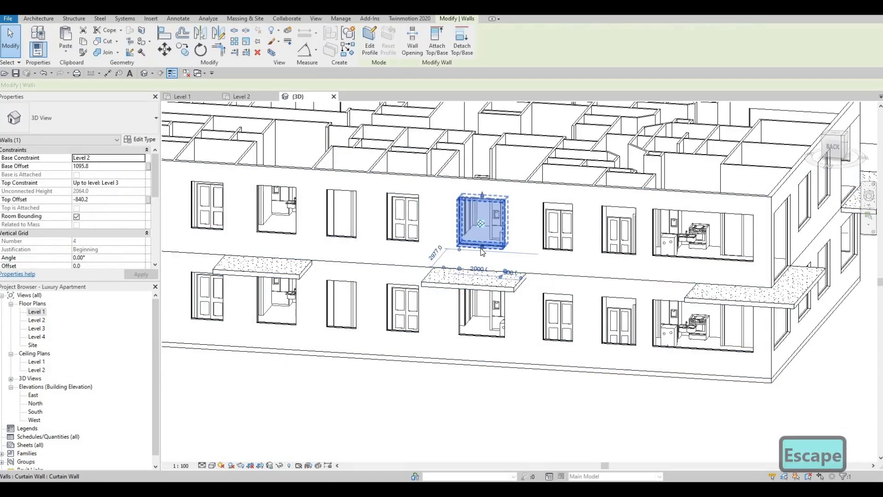
pyautogui.moveTo(480, 275); pyautogui.dragTo(480, 275)
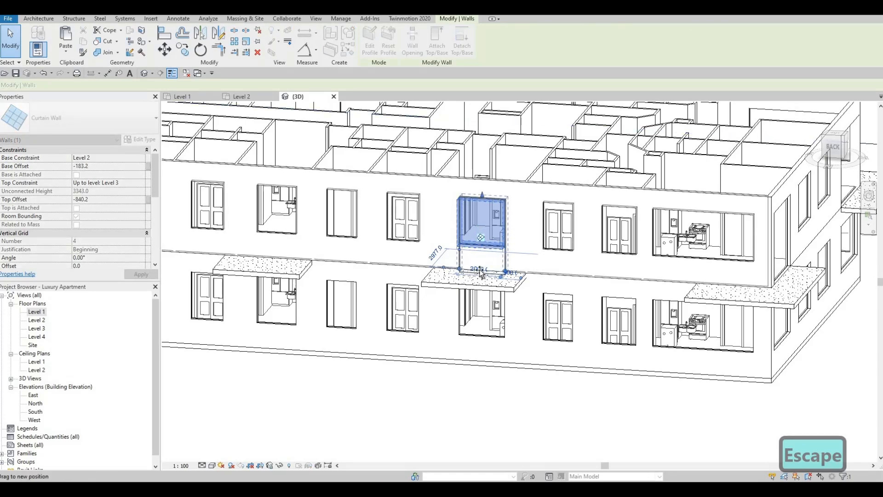
pyautogui.press('Escape')
# - Extend the Level 2 curtain wall above the second mid-facade slab on the rear face down to the slab
pyautogui.moveTo(277, 234); pyautogui.dragTo(487, 253, button='middle')
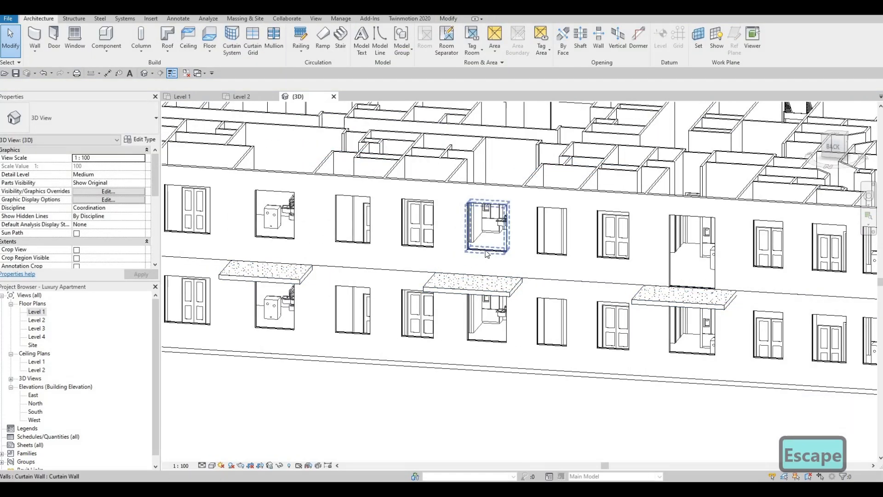
pyautogui.press('Tab')
pyautogui.press('Tab')
pyautogui.press('Tab')
pyautogui.press('Tab')
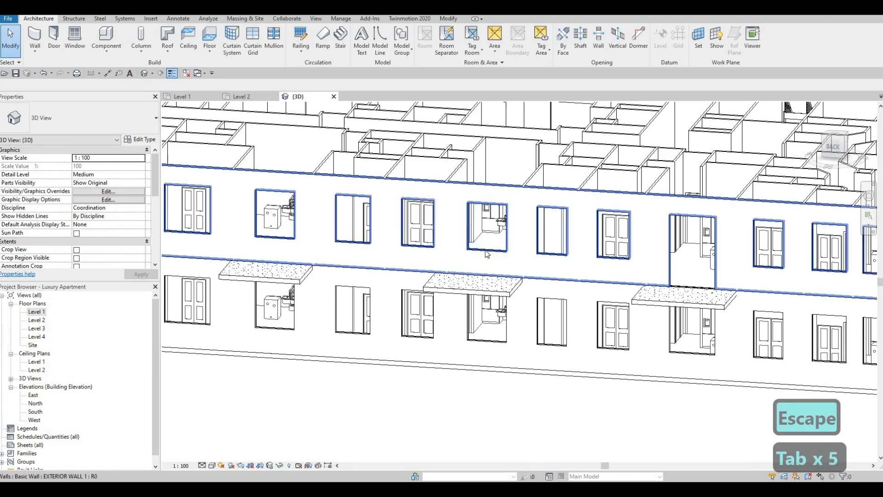
pyautogui.press('Tab')
pyautogui.press('Tab')
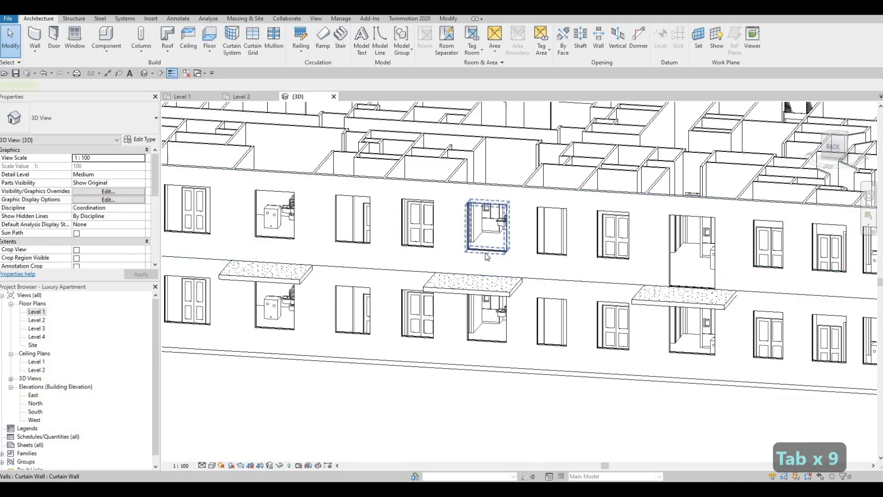
pyautogui.click(485, 257)
pyautogui.moveTo(487, 254); pyautogui.dragTo(437, 297)
pyautogui.moveTo(390, 271); pyautogui.dragTo(520, 289, button='middle')
pyautogui.press('Escape')
# - Extend the Level 2 curtain wall above the third mid-facade slab on the rear face down to Level 2
pyautogui.moveTo(410, 258); pyautogui.dragTo(490, 272, button='middle')
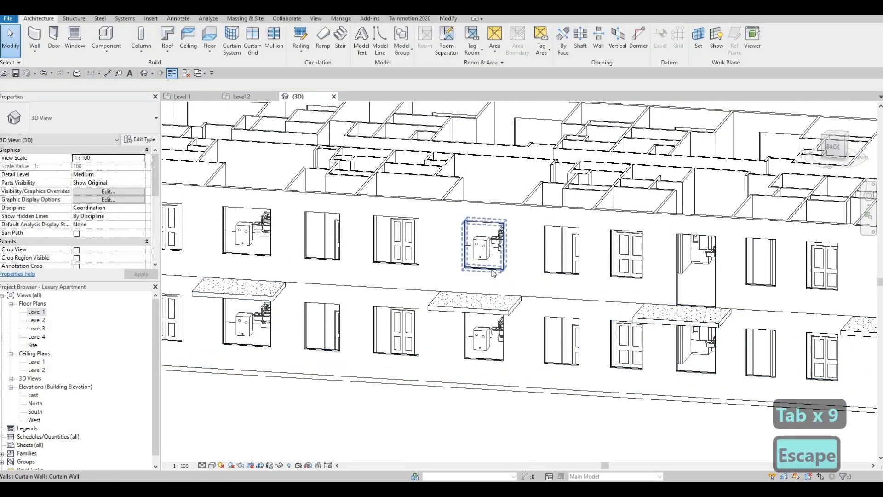
pyautogui.press('Tab')
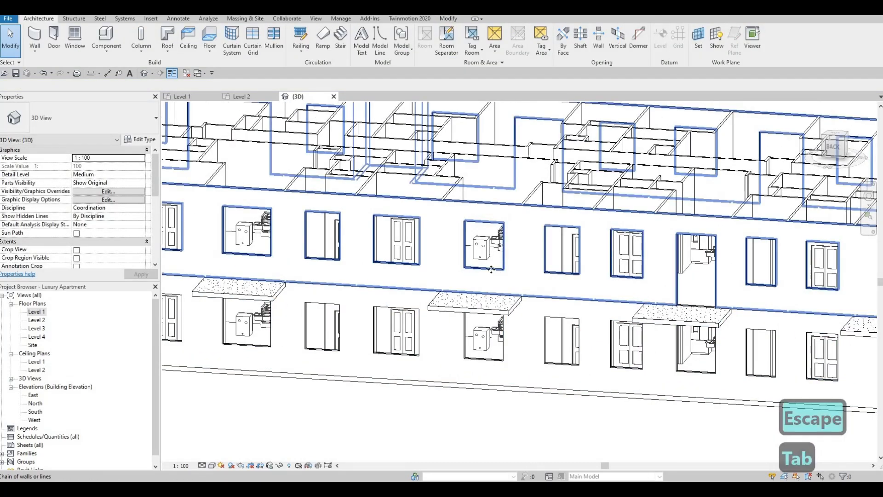
pyautogui.press('Tab')
pyautogui.click(491, 274)
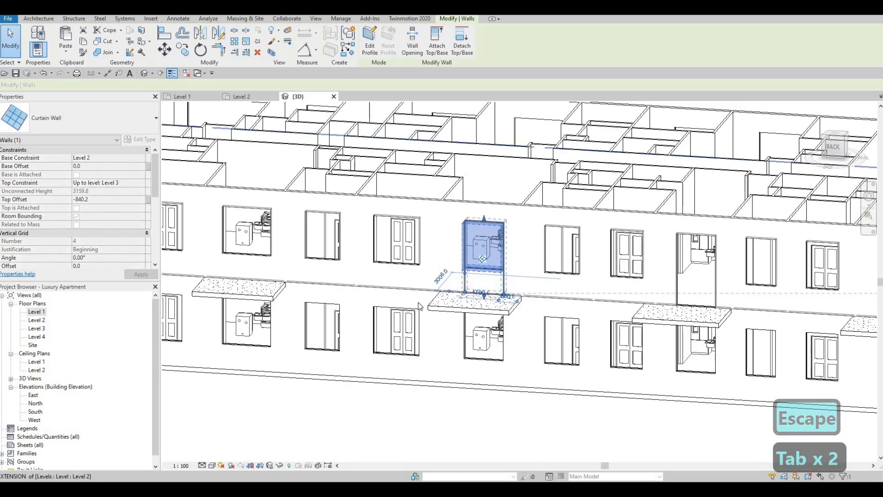
pyautogui.press('Escape')
# - Extend the Level 2 kitchen curtain wall above the fourth slab on the rear face down to the slab
pyautogui.keyDown('shift'); pyautogui.moveTo(653, 329); pyautogui.dragTo(579, 321, button='middle'); pyautogui.keyUp('shift')
pyautogui.scroll(7, 777, 353)
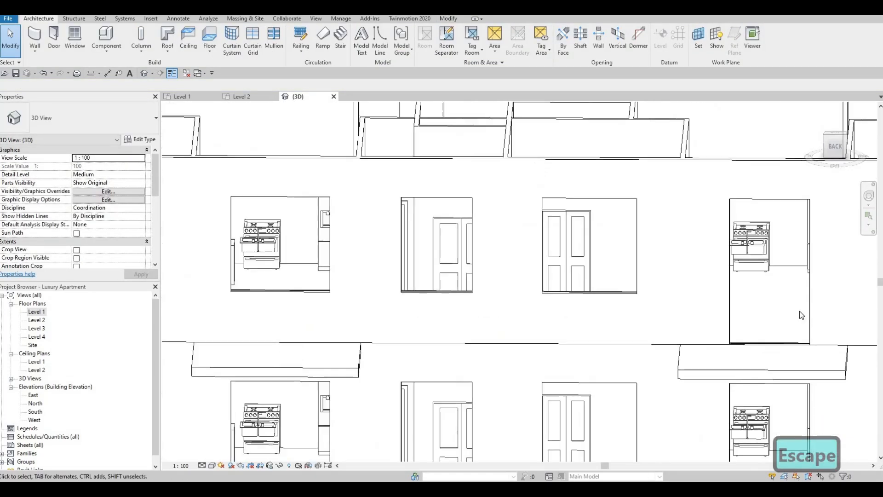
pyautogui.scroll(-3, 518, 266)
pyautogui.moveTo(239, 270); pyautogui.dragTo(542, 262, button='middle')
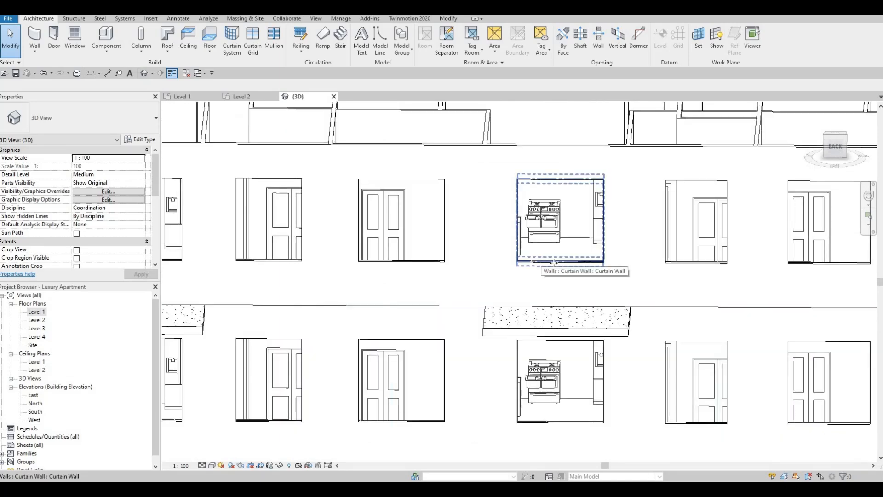
pyautogui.click(560, 267)
pyautogui.moveTo(559, 307); pyautogui.dragTo(683, 290)
# - Extend the last Level 2 curtain wall on the rear face, at the far corner, down to the slab
pyautogui.moveTo(408, 260); pyautogui.dragTo(655, 256, button='middle')
pyautogui.click(388, 258)
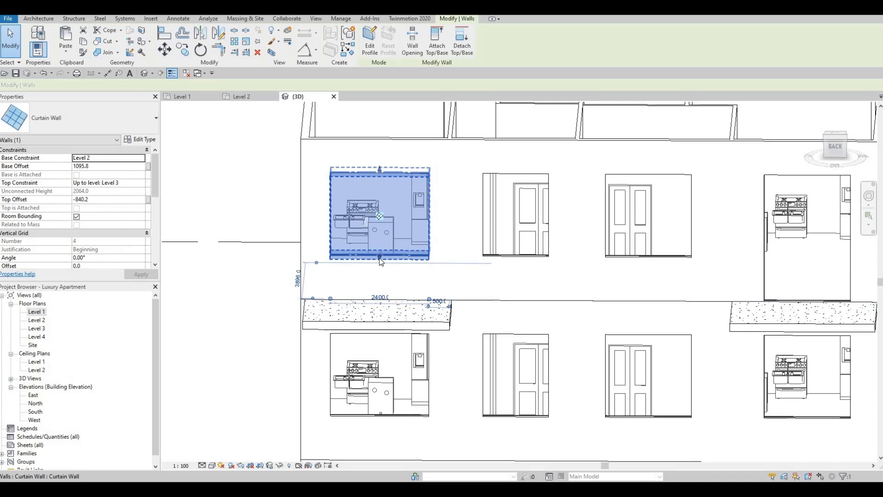
pyautogui.moveTo(382, 295); pyautogui.dragTo(384, 300)
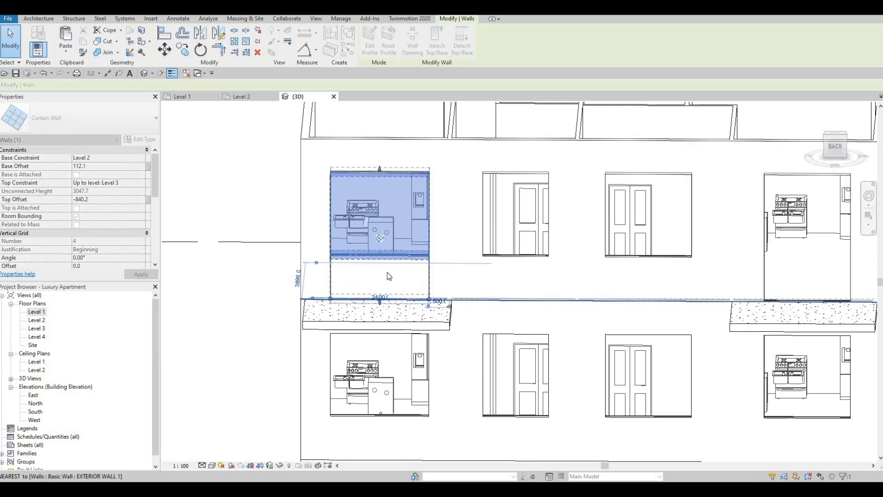
pyautogui.scroll(-2, 388, 274)
pyautogui.press('Escape')
# - Copy the exterior FLOOR 2 slabs down to Level 1, pasting them aligned to selected levels
pyautogui.keyDown('shift'); pyautogui.moveTo(647, 309); pyautogui.dragTo(408, 241, button='middle'); pyautogui.keyUp('shift')
pyautogui.scroll(-1, 408, 240)
pyautogui.moveTo(733, 359); pyautogui.dragTo(56, 294, button='middle')
pyautogui.scroll(-1, 466, 274)
pyautogui.moveTo(392, 316); pyautogui.dragTo(394, 317, button='middle')
pyautogui.keyDown('shift'); pyautogui.moveTo(491, 339); pyautogui.dragTo(309, 299, button='middle'); pyautogui.keyUp('shift')
pyautogui.moveTo(308, 299); pyautogui.dragTo(435, 250, button='middle')
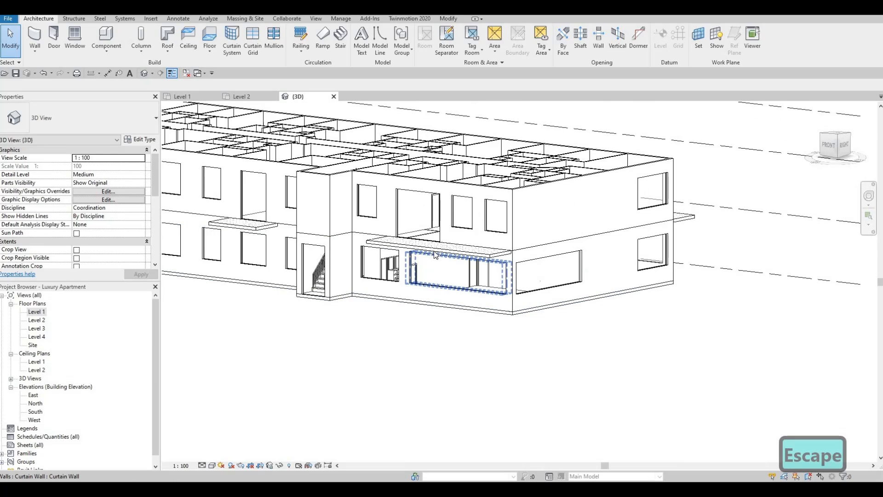
pyautogui.click(423, 245)
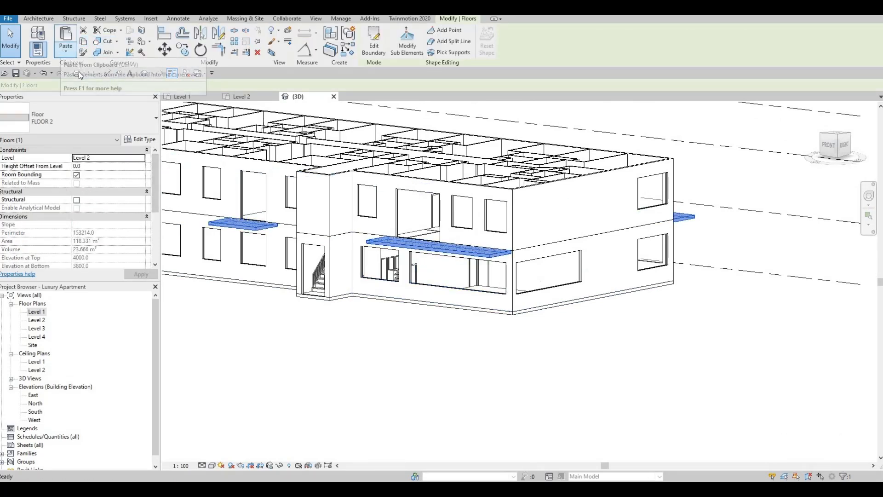
pyautogui.click(65, 55)
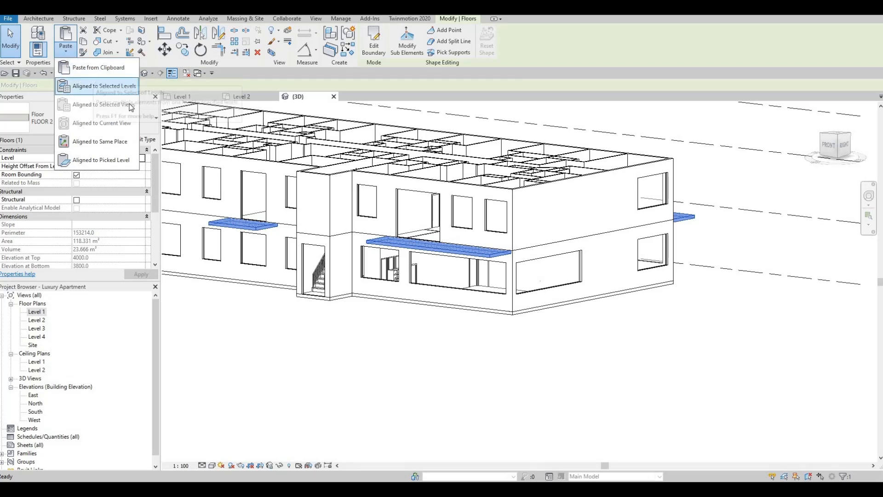
pyautogui.click(92, 86)
pyautogui.click(432, 312)
pyautogui.press('Escape')
pyautogui.press('Escape')
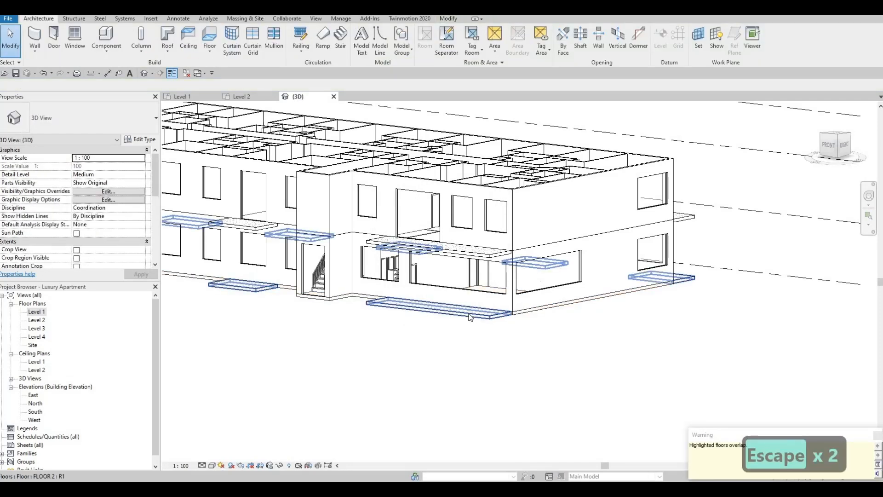
# - Examine how the copied Level 1 slabs meet the building corner and sit below the front curtain walls
pyautogui.scroll(5, 503, 285)
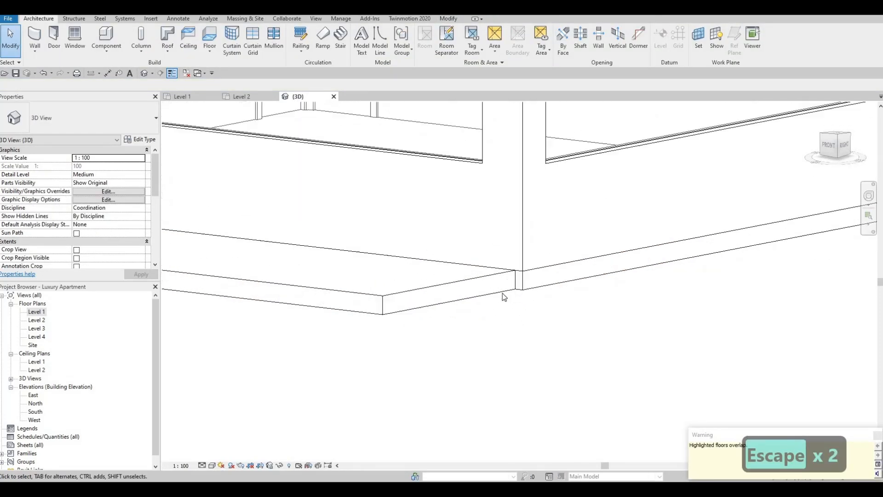
pyautogui.scroll(-6, 502, 279)
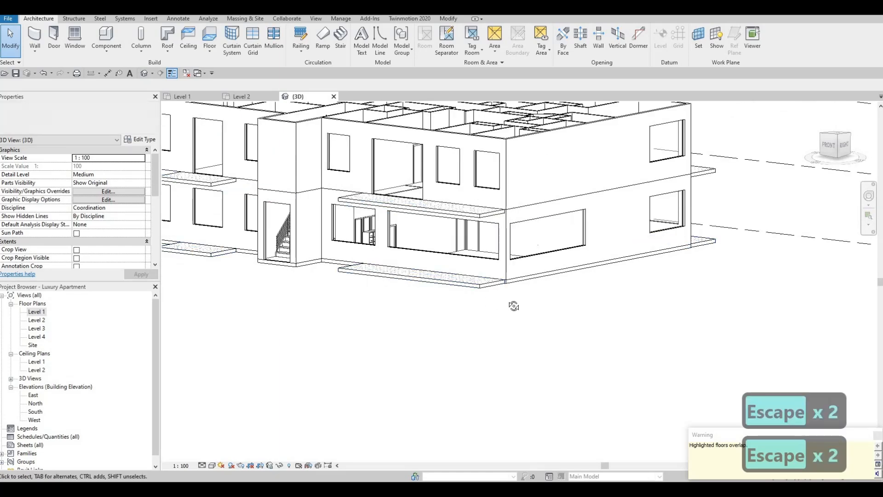
pyautogui.scroll(3, 512, 305)
pyautogui.keyDown('shift'); pyautogui.moveTo(562, 276); pyautogui.dragTo(460, 255, button='middle'); pyautogui.keyUp('shift')
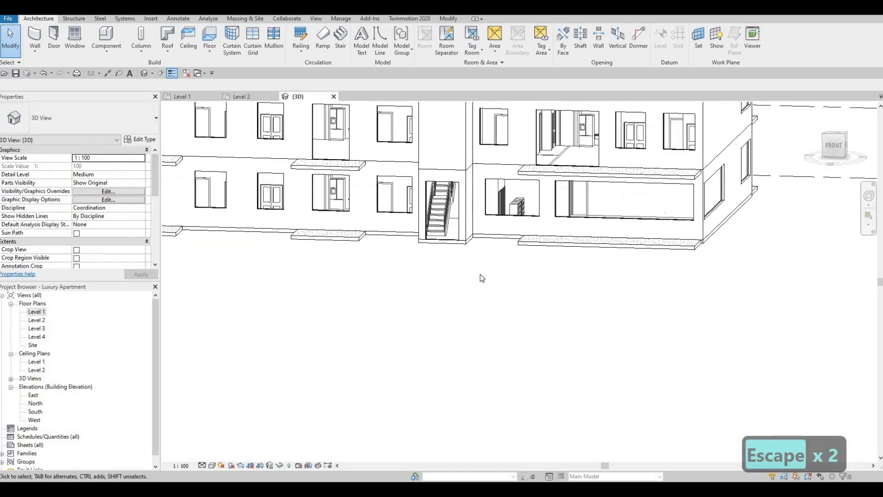
pyautogui.scroll(4, 536, 255)
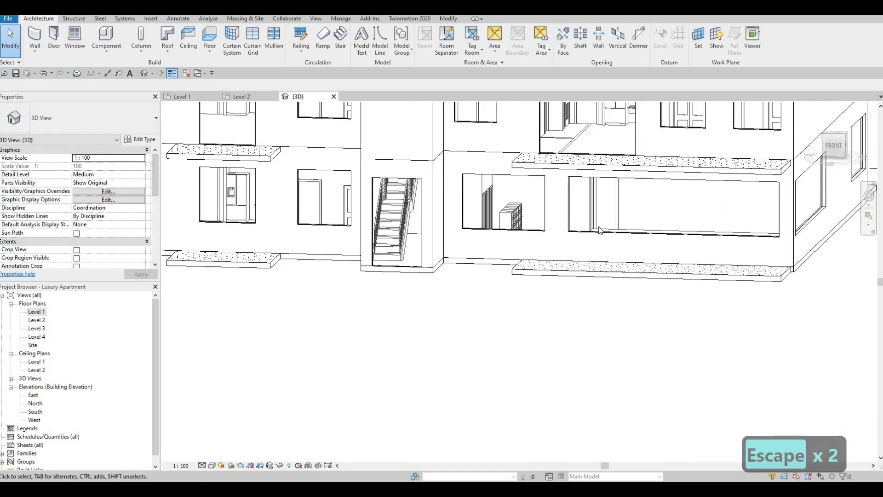
pyautogui.scroll(-2, 605, 283)
pyautogui.scroll(-2, 604, 283)
pyautogui.scroll(3, 603, 276)
pyautogui.moveTo(595, 259); pyautogui.dragTo(478, 247, button='middle')
pyautogui.scroll(2, 460, 253)
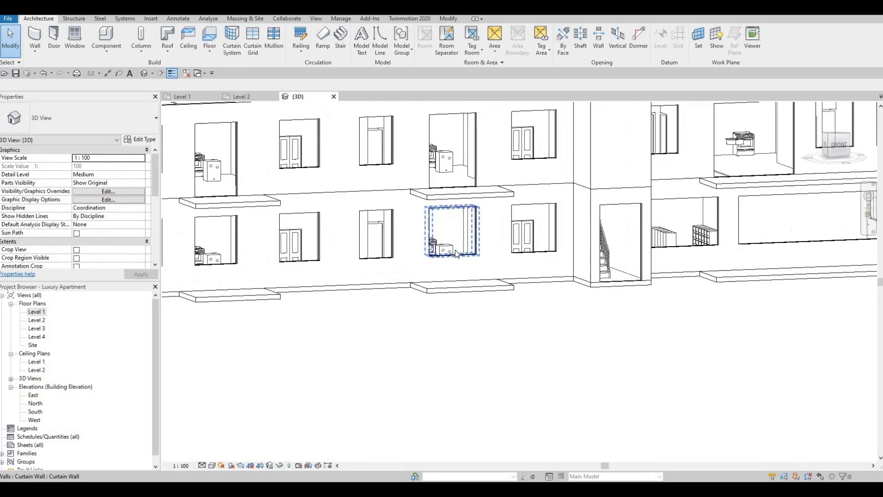
# - Extend the 2100 mm wide Level 1 curtain wall near the staircase on the front face down to the slab
pyautogui.click(460, 256)
pyautogui.press('Escape')
pyautogui.click(457, 258)
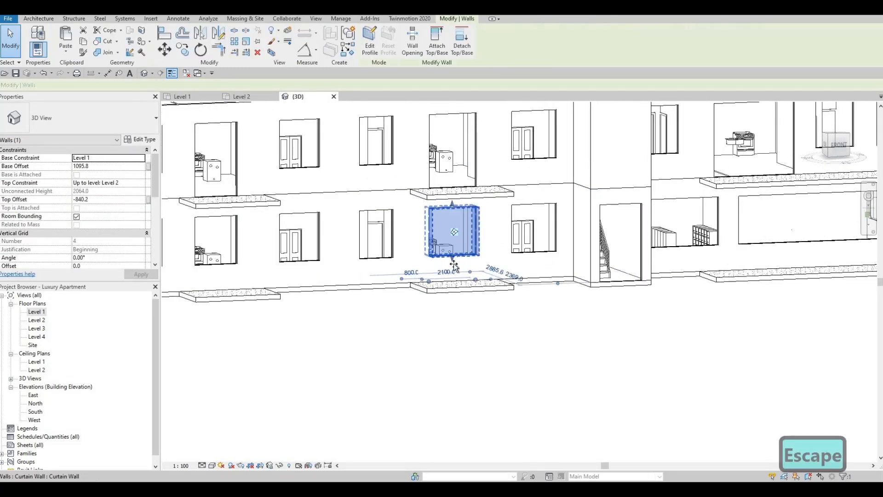
pyautogui.press('Escape')
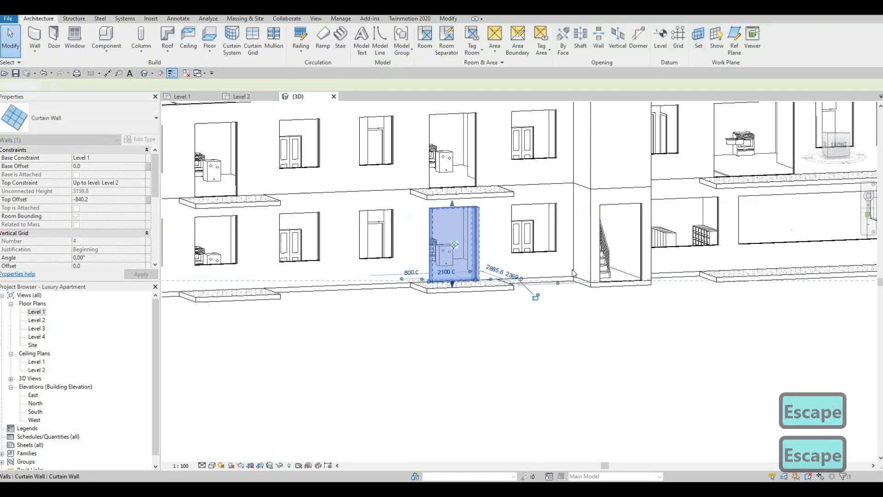
# - Extend the 1900 mm wide Level 1 curtain wall near the central entrance on the front face down to its slab
pyautogui.moveTo(464, 270); pyautogui.dragTo(495, 270, button='middle')
pyautogui.moveTo(254, 268); pyautogui.dragTo(492, 265, button='middle')
pyautogui.click(487, 267)
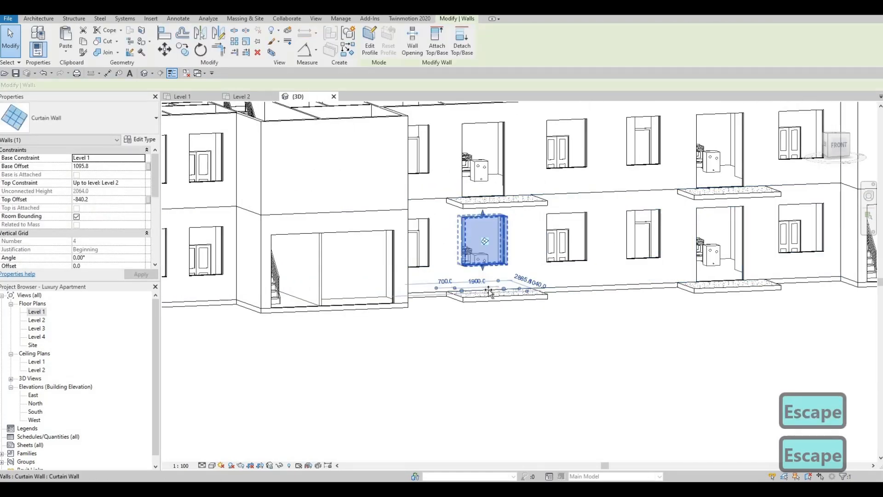
pyautogui.press('Escape')
# - Extend the Level 1 curtain wall on the left face at the front corner down to the slab
pyautogui.moveTo(193, 264); pyautogui.dragTo(387, 261, button='middle')
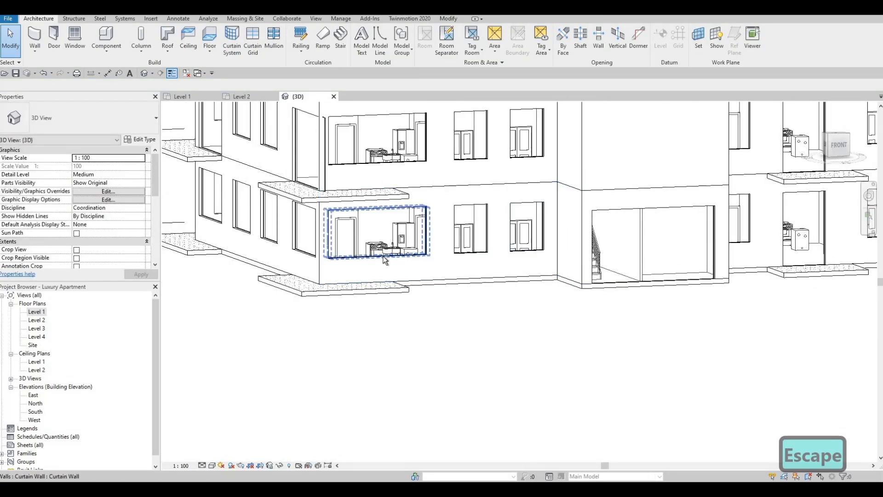
pyautogui.keyDown('shift'); pyautogui.moveTo(444, 263); pyautogui.dragTo(333, 255, button='middle'); pyautogui.keyUp('shift')
pyautogui.click(333, 255)
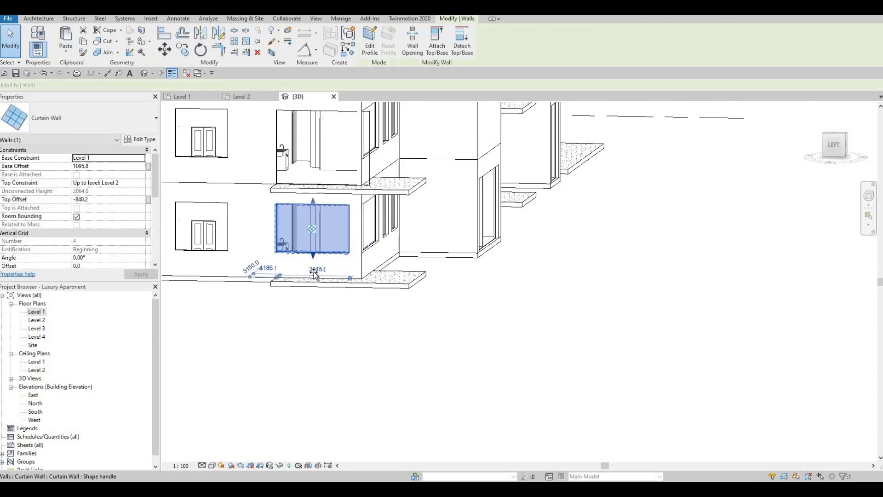
pyautogui.moveTo(313, 278); pyautogui.dragTo(313, 278)
pyautogui.press('Escape')
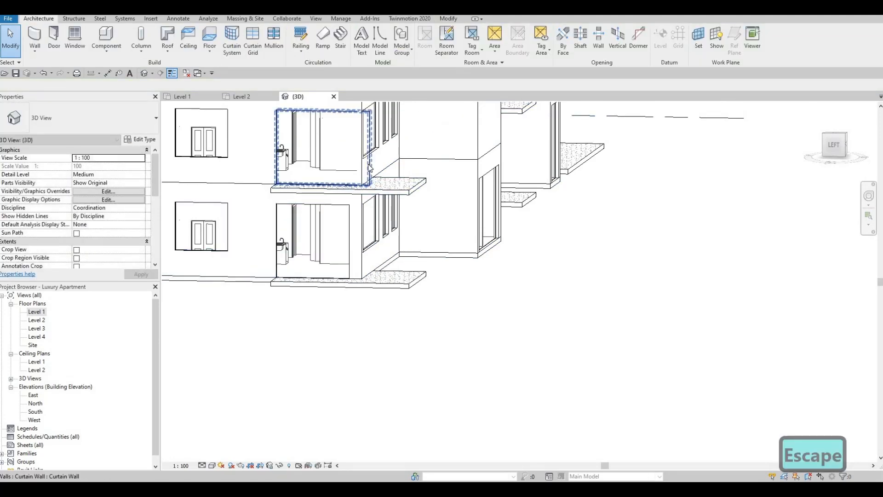
# - Align the front edge of the Level 2 curtain wall on the left face with the Level 1 curtain wall below it
pyautogui.click(381, 189)
pyautogui.moveTo(381, 188); pyautogui.dragTo(486, 258, button='middle')
pyautogui.scroll(-2, 486, 259)
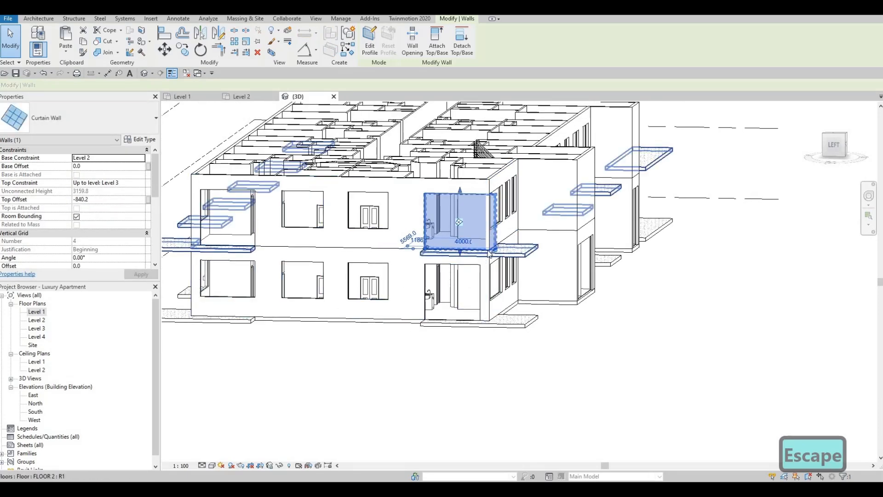
pyautogui.scroll(3, 493, 235)
pyautogui.press('Escape')
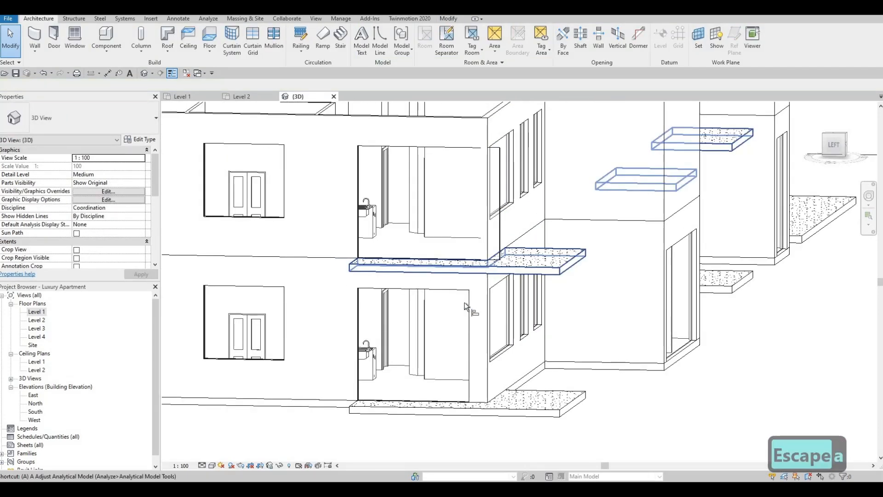
pyautogui.press('l')
pyautogui.click(501, 217)
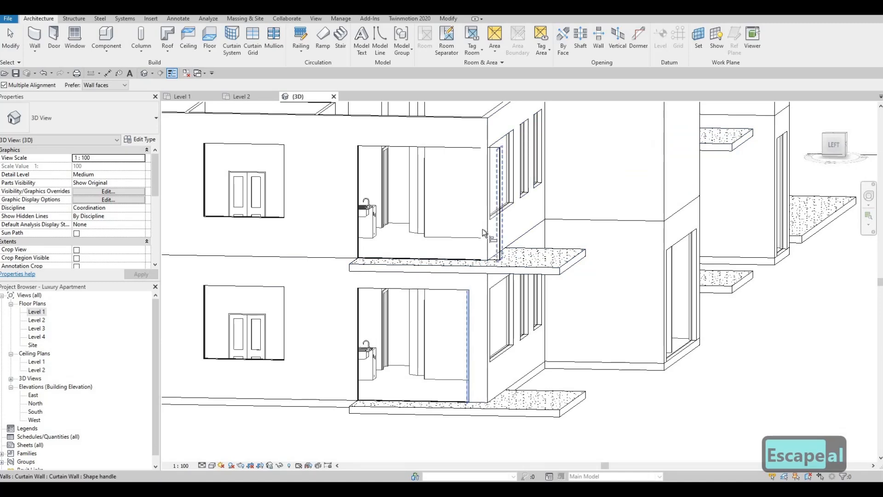
pyautogui.scroll(-2, 402, 281)
pyautogui.press('Escape')
pyautogui.moveTo(402, 281); pyautogui.dragTo(545, 235, button='middle')
pyautogui.scroll(-1, 545, 236)
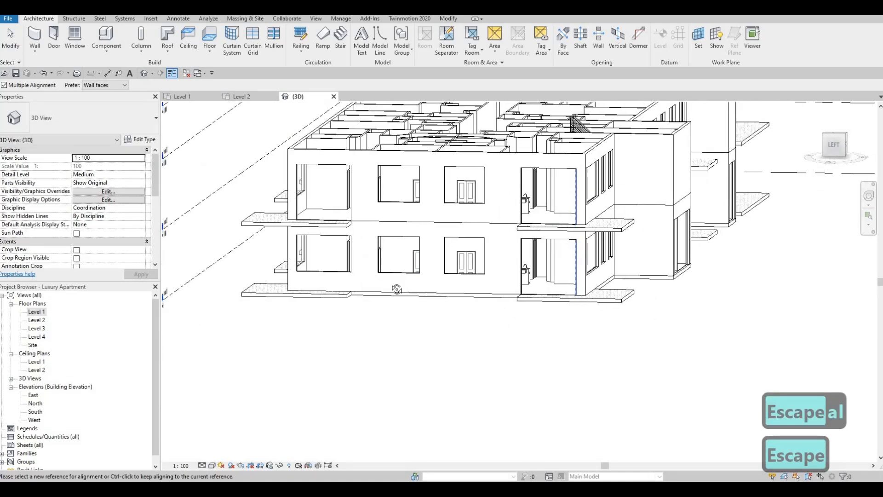
pyautogui.press('Escape')
# - Extend the Level 1 curtain wall on the left face at the rear corner down to the slab
pyautogui.keyDown('shift'); pyautogui.moveTo(487, 282); pyautogui.dragTo(346, 319, button='middle'); pyautogui.keyUp('shift')
pyautogui.scroll(2, 346, 318)
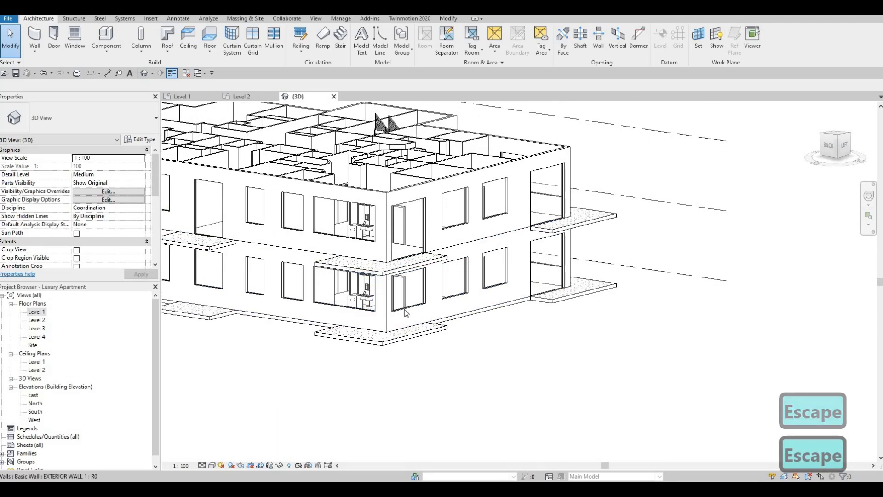
pyautogui.click(407, 311)
pyautogui.scroll(1, 408, 331)
pyautogui.moveTo(409, 310); pyautogui.dragTo(409, 341)
pyautogui.press('Escape')
pyautogui.keyDown('shift'); pyautogui.moveTo(496, 339); pyautogui.dragTo(503, 325, button='middle'); pyautogui.keyUp('shift')
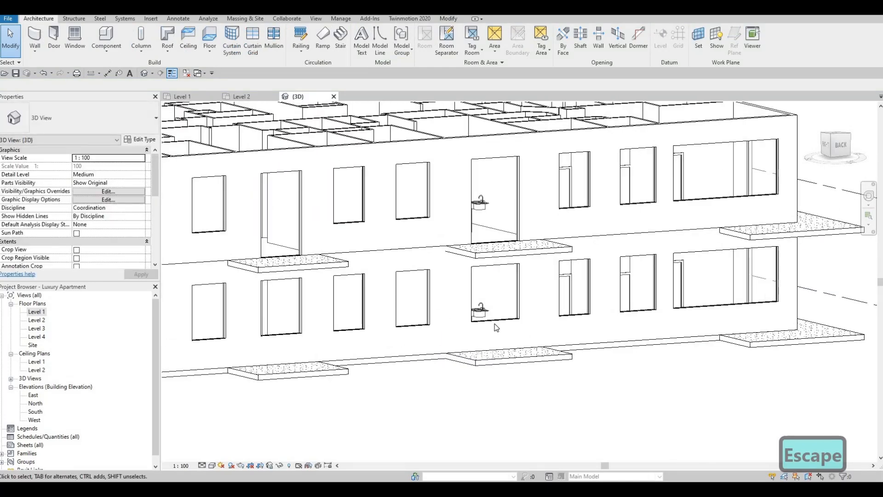
# - Extend the 2000 mm wide Level 1 curtain wall on the rear face and the adjacent 1700 mm wide one down to their slabs
pyautogui.click(495, 323)
pyautogui.moveTo(494, 324); pyautogui.dragTo(494, 350)
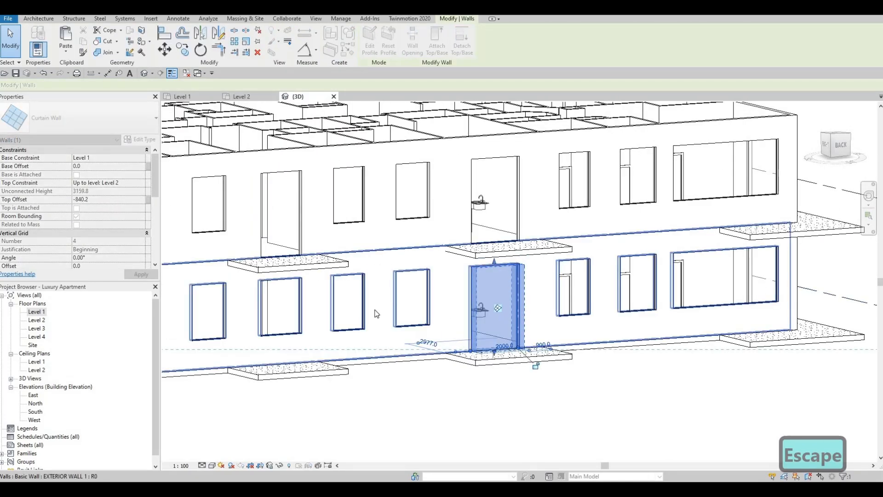
pyautogui.moveTo(376, 313); pyautogui.dragTo(473, 290, button='middle')
pyautogui.click(380, 286)
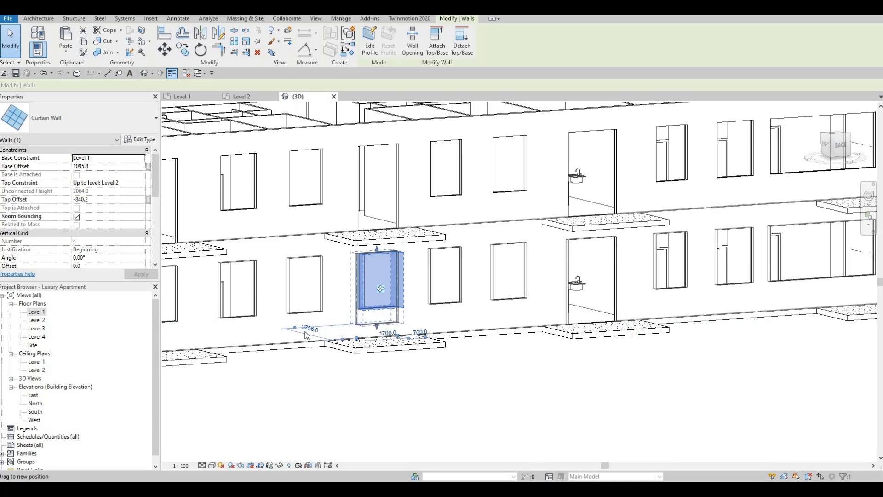
pyautogui.moveTo(305, 332); pyautogui.dragTo(307, 338)
# - Extend the next two Level 1 balcony curtain walls on the rear face, toward the corner with the right face, down to their slabs
pyautogui.moveTo(401, 281); pyautogui.dragTo(704, 229, button='middle')
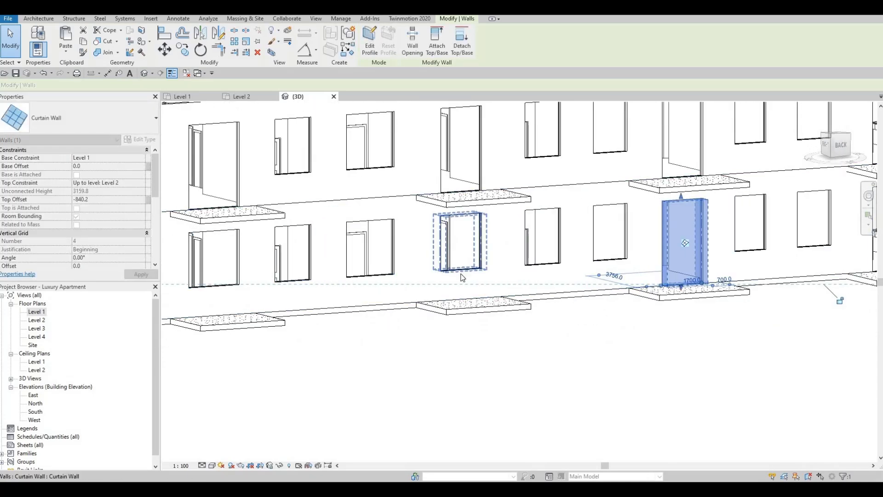
pyautogui.click(463, 275)
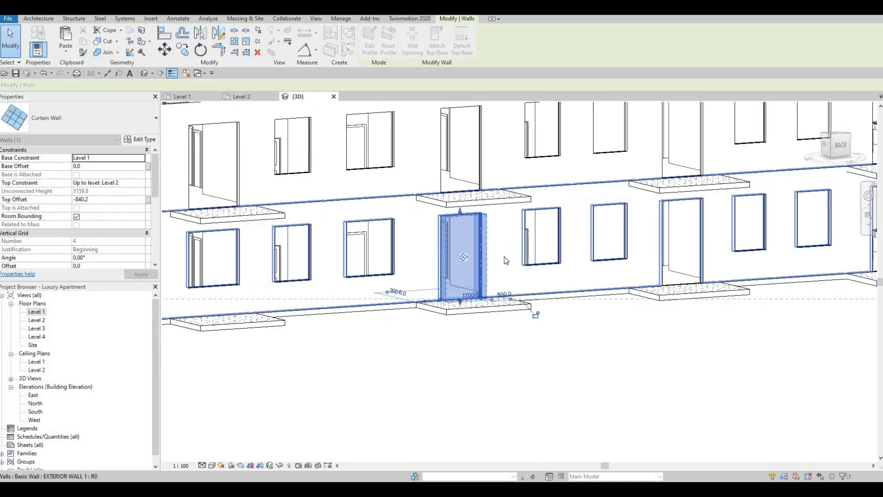
pyautogui.moveTo(377, 285); pyautogui.dragTo(653, 276, button='middle')
pyautogui.click(483, 237)
pyautogui.moveTo(488, 291); pyautogui.dragTo(398, 277)
pyautogui.press('Escape')
# - Extend the 2400 mm wide Level 1 curtain wall at the corner end of the rear face down to the slab
pyautogui.moveTo(235, 276); pyautogui.dragTo(344, 265, button='middle')
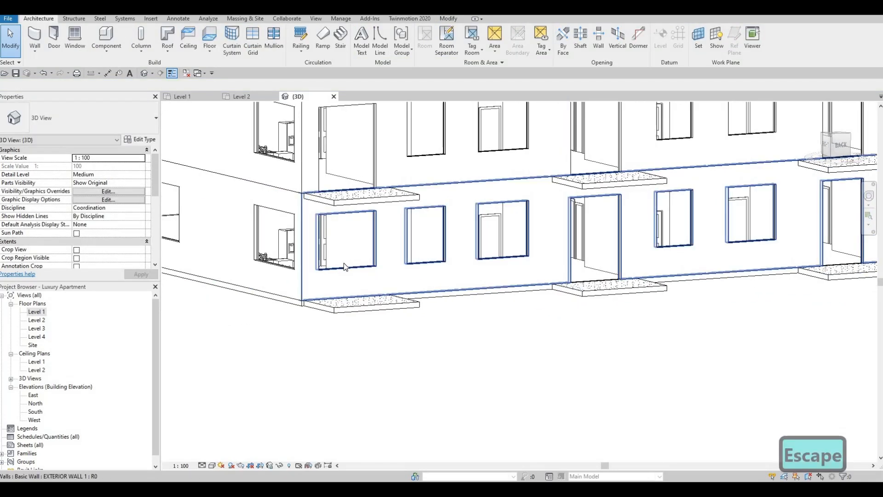
pyautogui.click(345, 266)
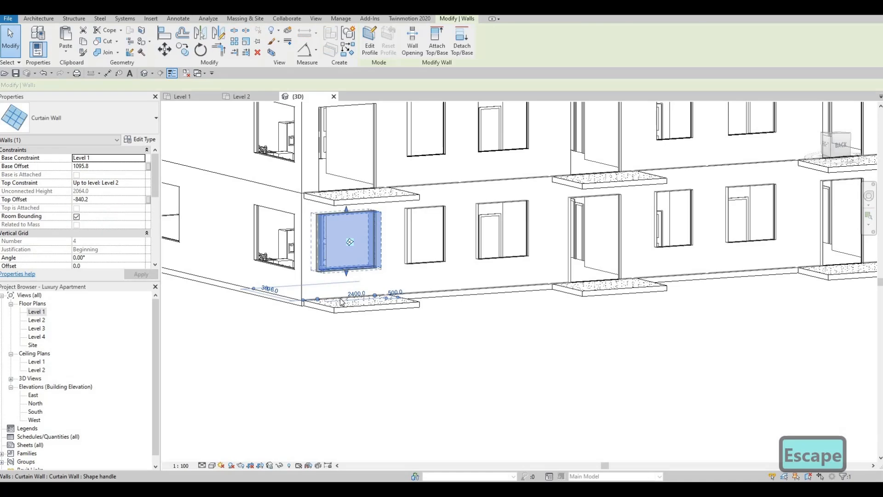
pyautogui.press('Escape')
pyautogui.keyDown('shift'); pyautogui.moveTo(473, 301); pyautogui.dragTo(109, 279, button='middle'); pyautogui.keyUp('shift')
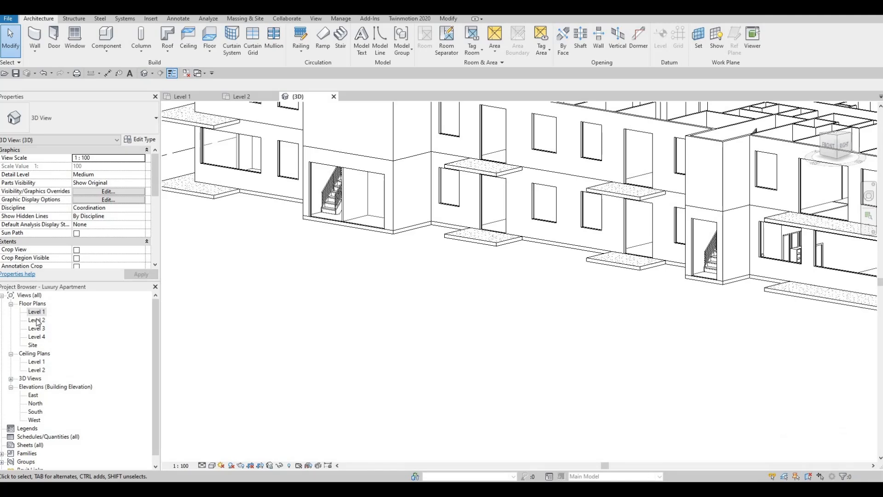
# - Start a railing of type Glass Panel - Bottom Fill on the Level 2 floor plan
pyautogui.doubleClick(37, 321)
pyautogui.scroll(-3, 271, 120)
pyautogui.scroll(2, 308, 244)
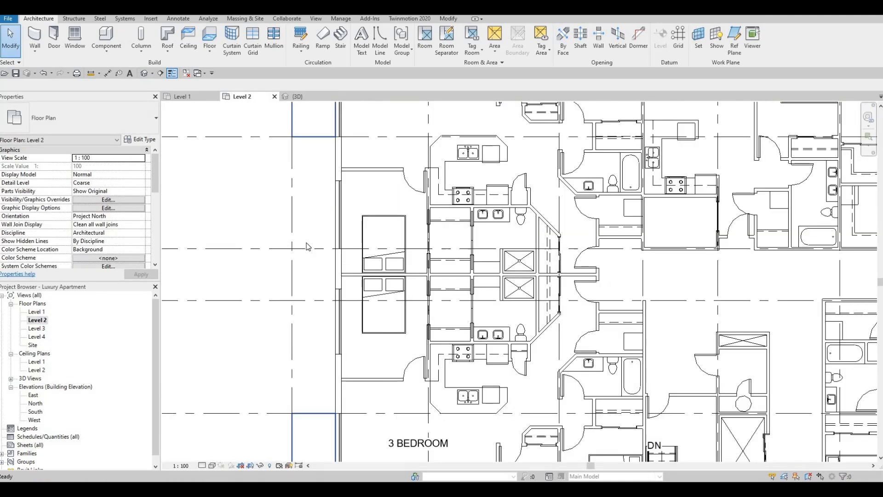
pyautogui.moveTo(265, 152); pyautogui.dragTo(266, 236, button='middle')
pyautogui.scroll(1, 264, 273)
pyautogui.moveTo(265, 272); pyautogui.dragTo(276, 299, button='middle')
pyautogui.scroll(-1, 276, 299)
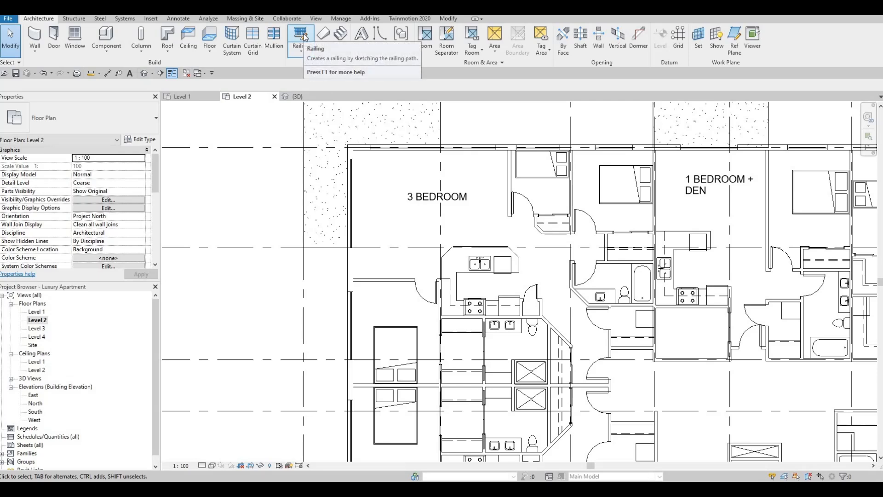
pyautogui.click(301, 34)
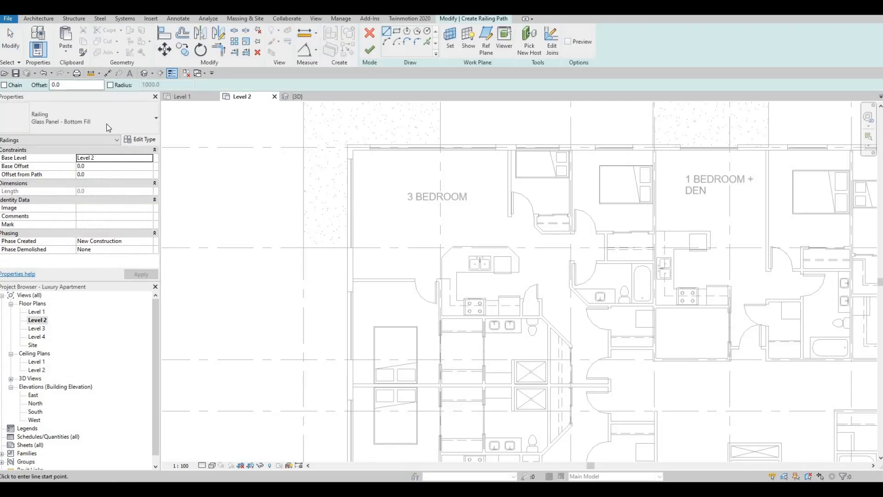
pyautogui.click(88, 129)
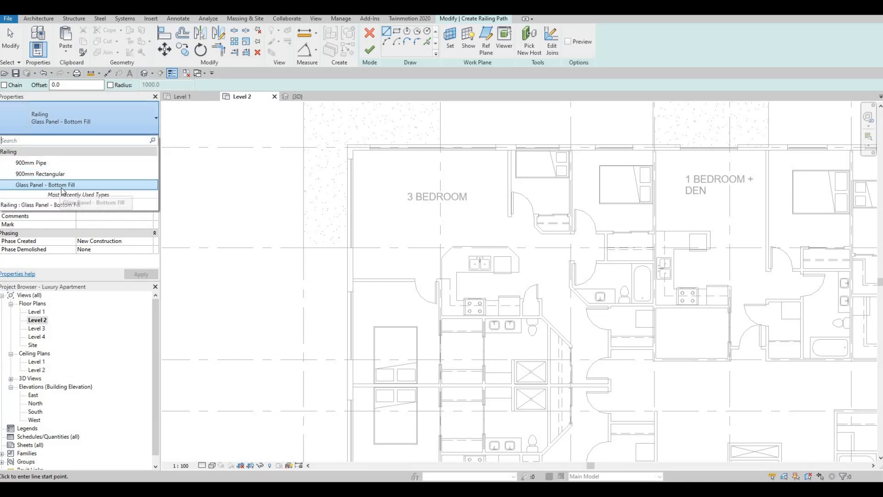
pyautogui.click(93, 184)
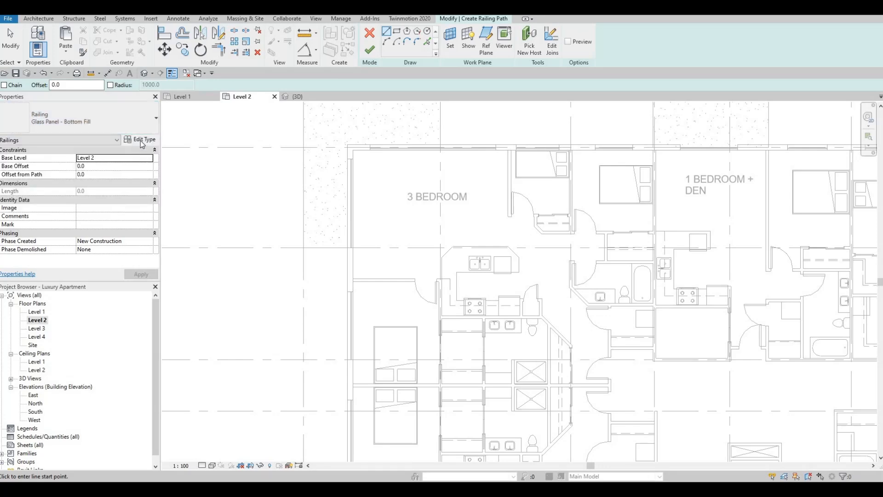
# - Duplicate the railing type as Glass Panel - Bottom Fill 2
pyautogui.click(141, 143)
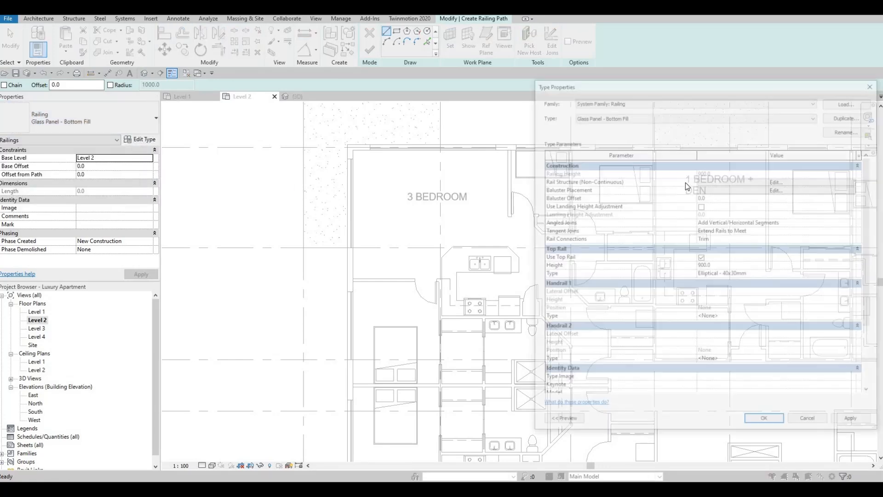
pyautogui.click(844, 116)
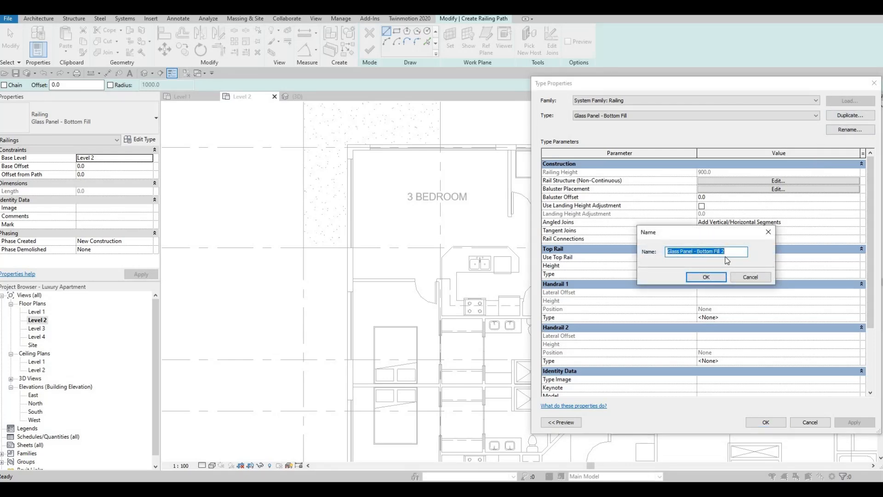
pyautogui.click(715, 277)
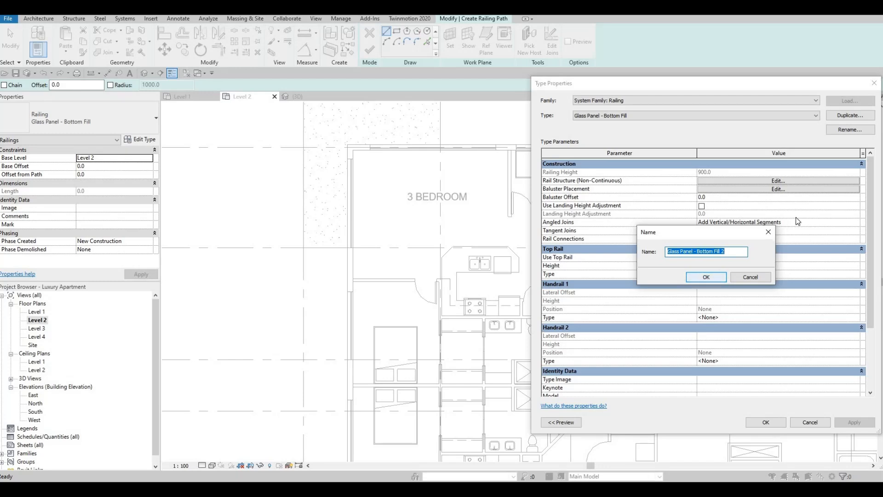
# - Delete the M_Baluster - Steel Flat regular baluster from the main pattern of the new type's baluster placement
pyautogui.click(762, 189)
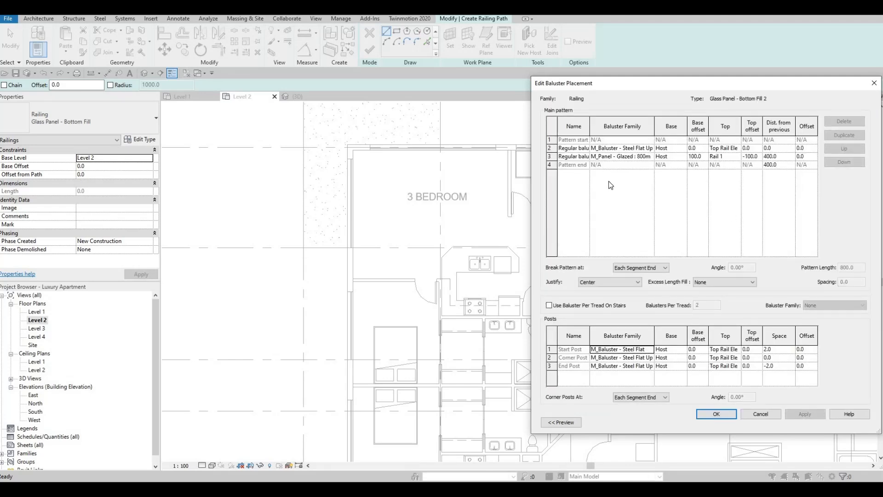
pyautogui.click(550, 148)
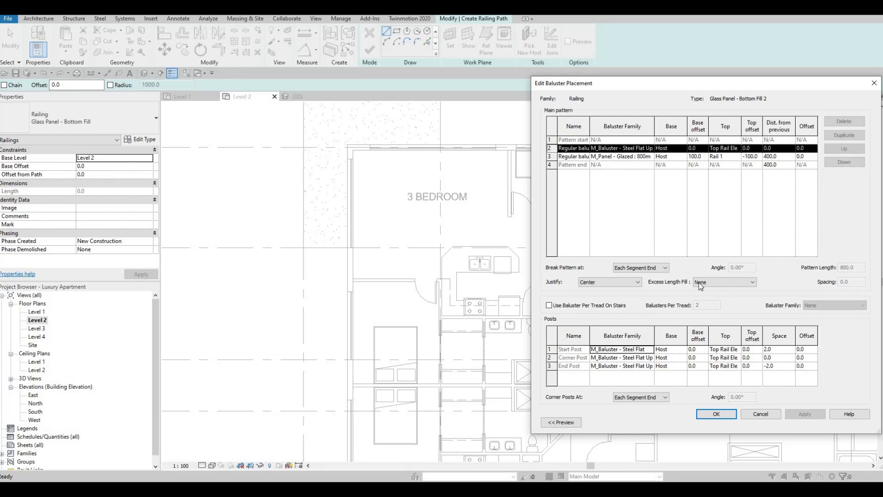
pyautogui.click(854, 124)
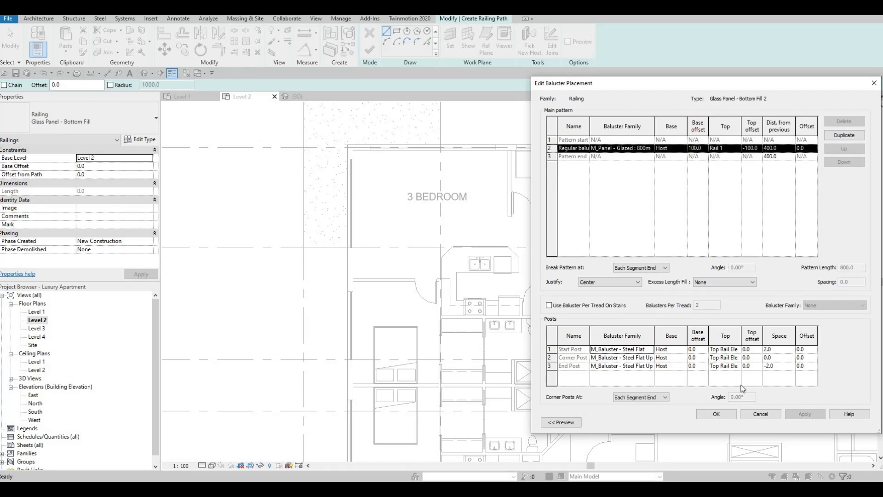
pyautogui.click(726, 416)
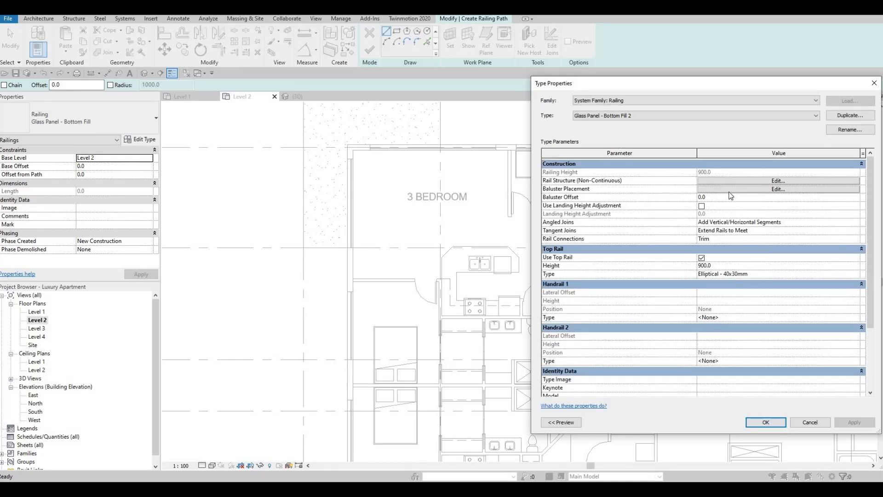
pyautogui.click(730, 190)
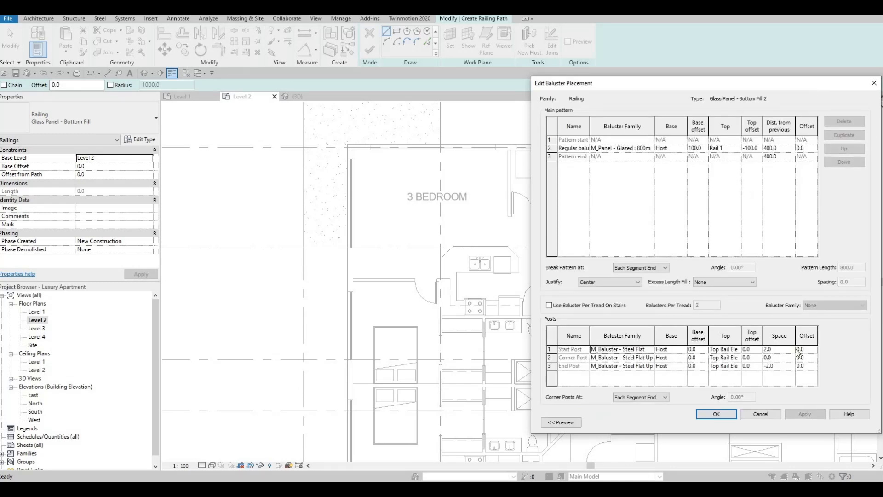
pyautogui.click(761, 413)
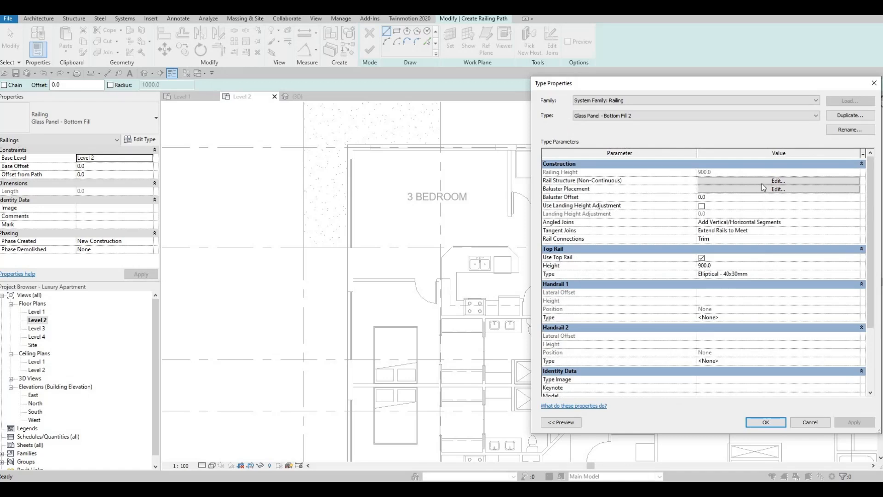
# - Delete all rails from the new type's non-continuous rail structure and accept the type changes
pyautogui.click(746, 181)
pyautogui.click(554, 152)
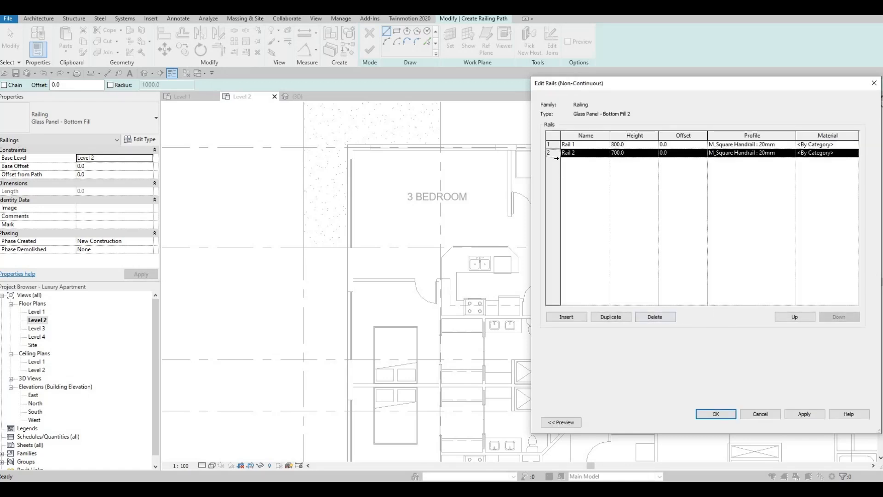
pyautogui.click(655, 317)
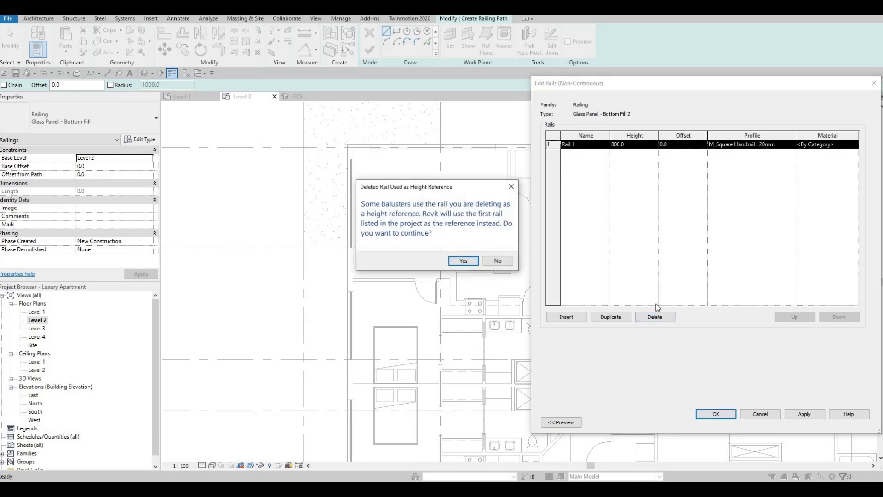
pyautogui.click(469, 261)
pyautogui.click(732, 414)
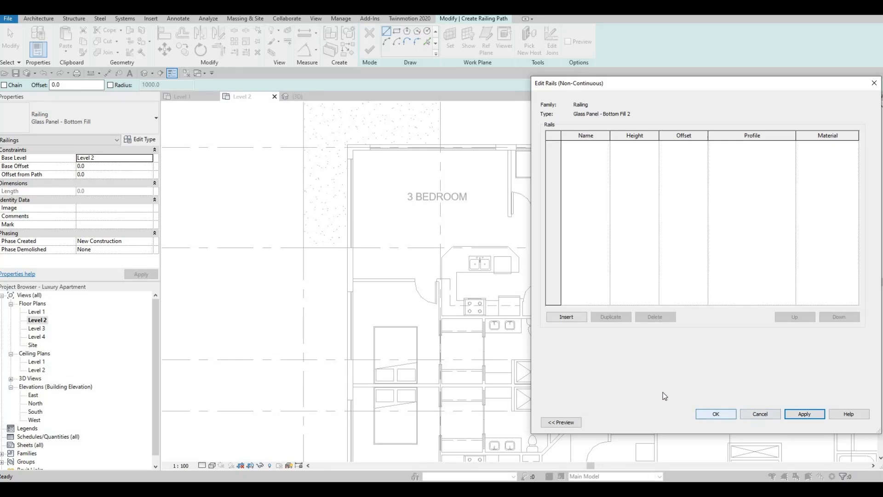
pyautogui.click(766, 422)
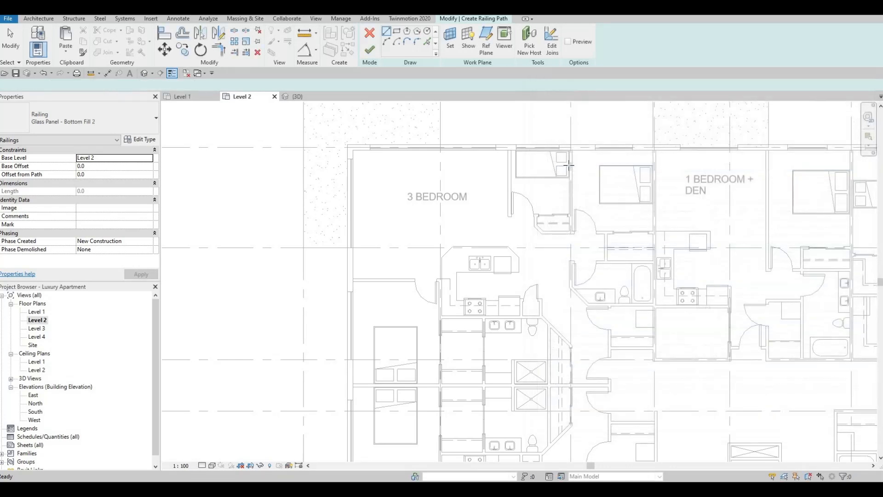
# - Sketch a straight test railing about 2050 mm long just above grid H, beside the 3 BEDROOM corner balcony, and finish it
pyautogui.scroll(-4, 621, 270)
pyautogui.scroll(-2, 525, 269)
pyautogui.moveTo(514, 319); pyautogui.dragTo(529, 258, button='middle')
pyautogui.scroll(3, 528, 259)
pyautogui.click(530, 259)
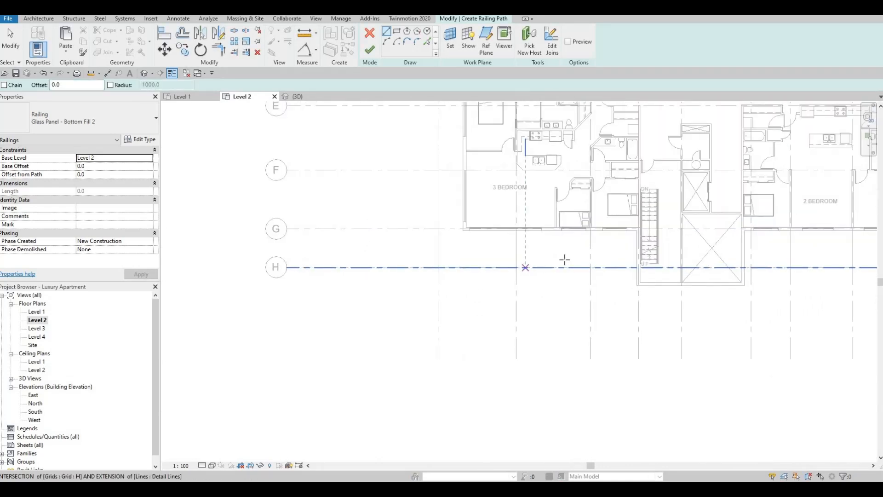
pyautogui.press('Escape')
pyautogui.press('Escape')
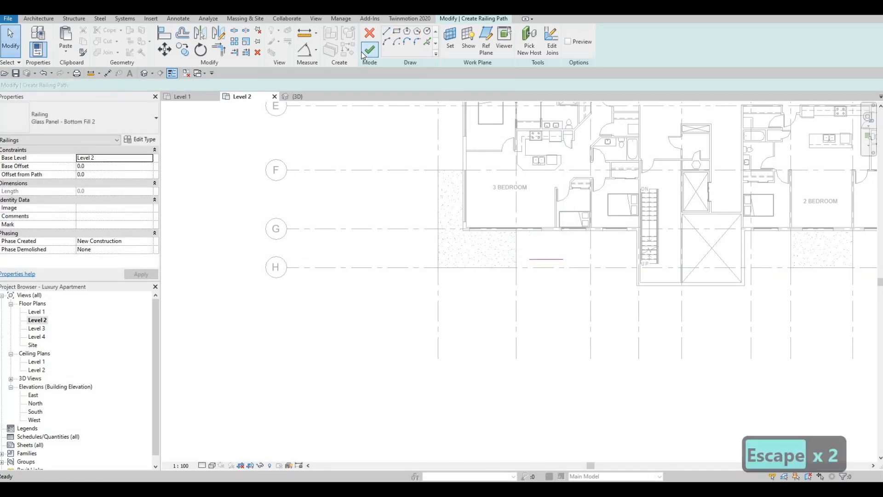
pyautogui.click(370, 49)
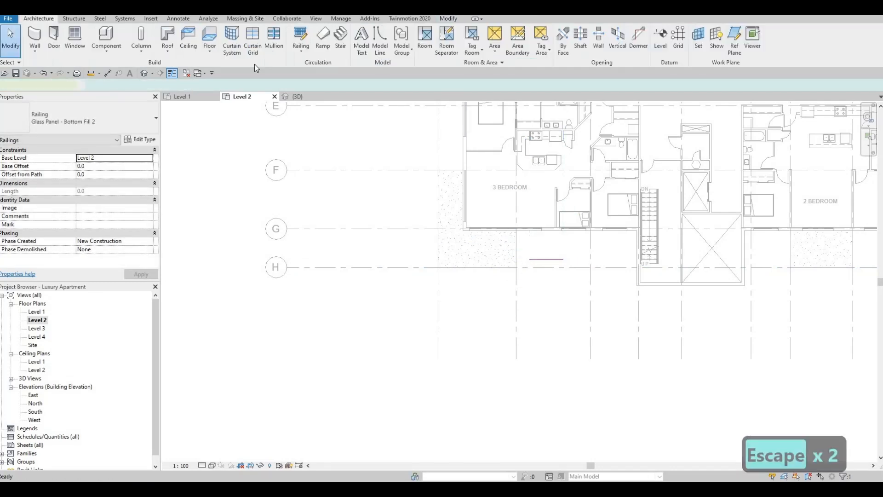
# - Examine the test railing's glass panels, posts and top rail up close in the 3D view
pyautogui.click(143, 73)
pyautogui.click(656, 280)
pyautogui.moveTo(657, 280); pyautogui.dragTo(301, 183, button='middle')
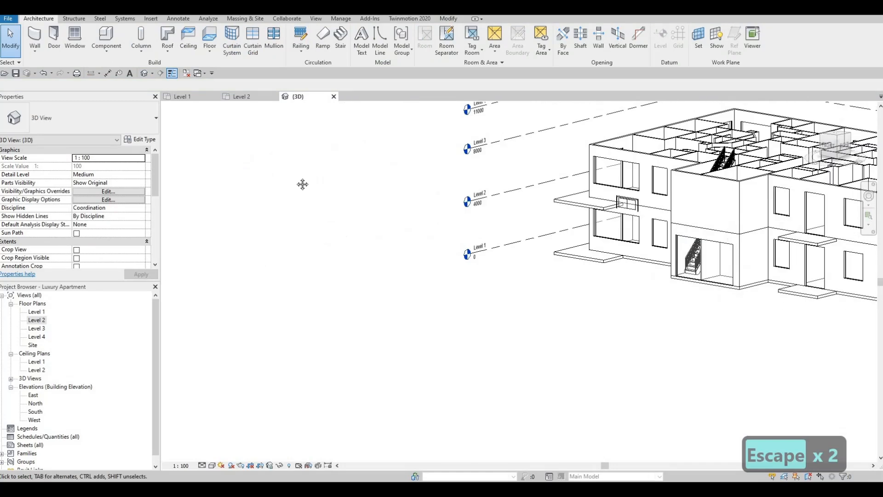
pyautogui.keyDown('shift'); pyautogui.moveTo(577, 232); pyautogui.dragTo(595, 236, button='middle'); pyautogui.keyUp('shift')
pyautogui.keyDown('shift'); pyautogui.moveTo(697, 243); pyautogui.dragTo(717, 219, button='middle'); pyautogui.keyUp('shift')
pyautogui.scroll(3, 501, 194)
pyautogui.scroll(6, 476, 209)
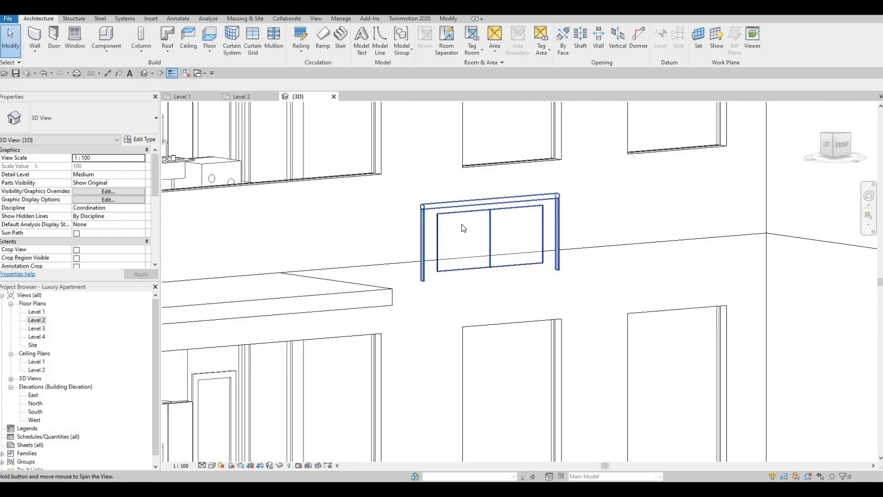
pyautogui.click(472, 223)
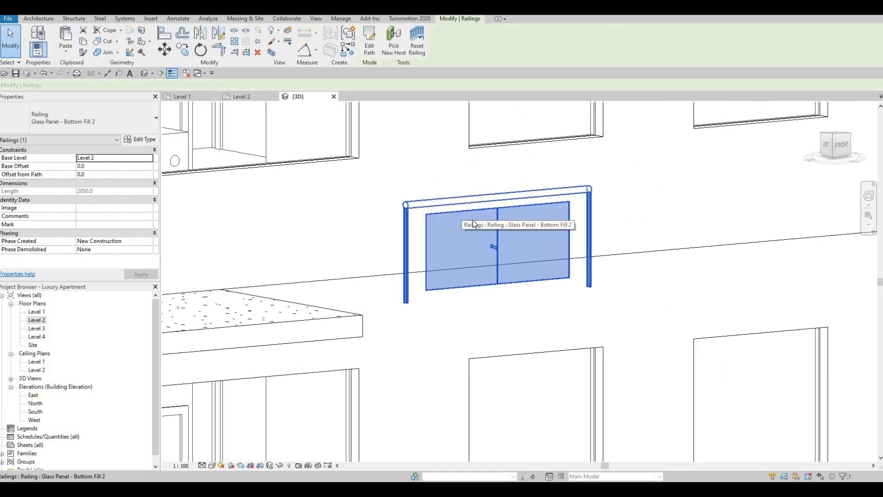
# - Undo the test railing and the railing type changes
pyautogui.hotkey('ctrl', 'z')
pyautogui.hotkey('ctrl', 'z')
pyautogui.hotkey('ctrl', 'z')
pyautogui.hotkey('ctrl', 'z')
pyautogui.hotkey('ctrl', 'z')
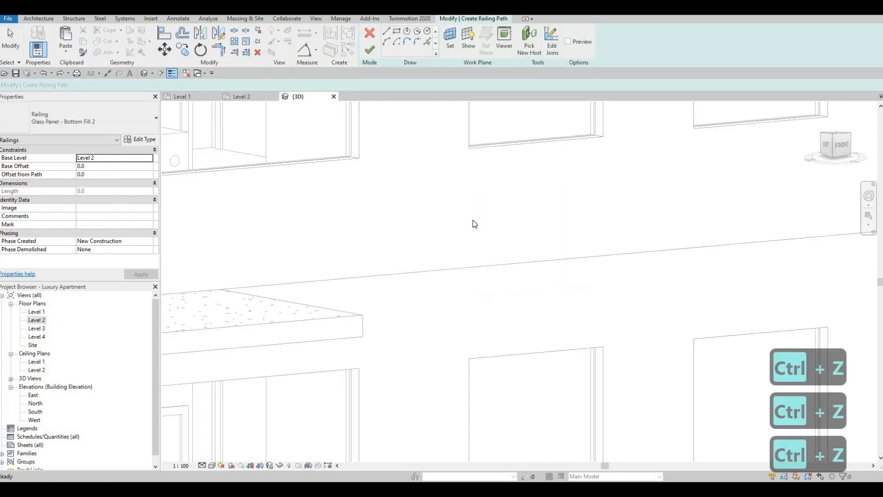
pyautogui.scroll(-3, 627, 244)
pyautogui.scroll(-5, 627, 245)
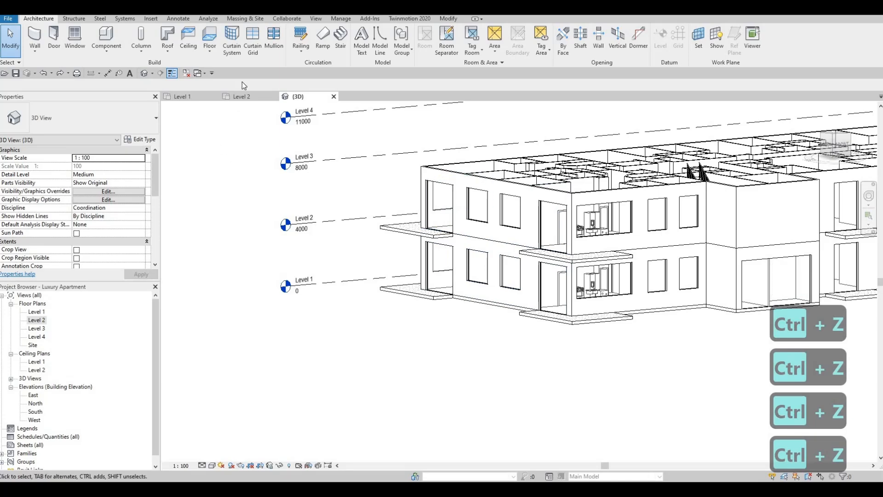
# - On Level 1, sketch a straight Glass Panel - Bottom Fill test railing 6600 mm long just below grid H around grids 1 and 2, and finish it
pyautogui.click(39, 318)
pyautogui.doubleClick(36, 311)
pyautogui.scroll(-3, 391, 115)
pyautogui.scroll(-2, 381, 101)
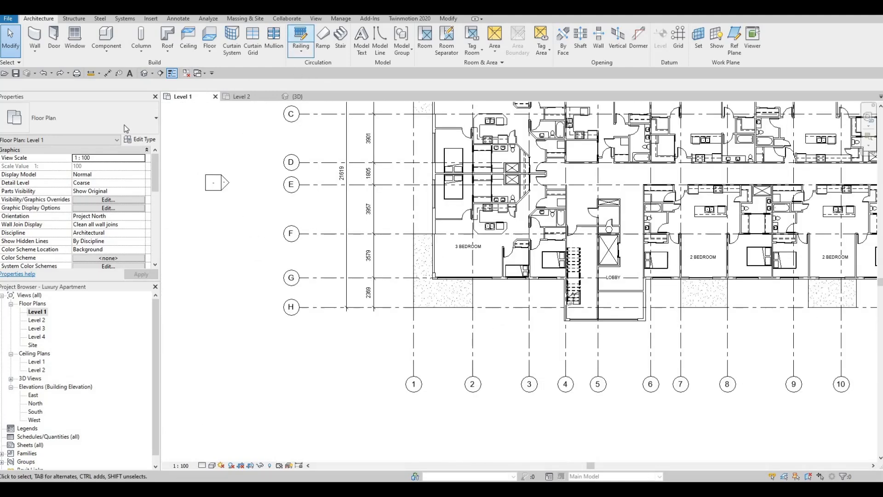
pyautogui.click(385, 342)
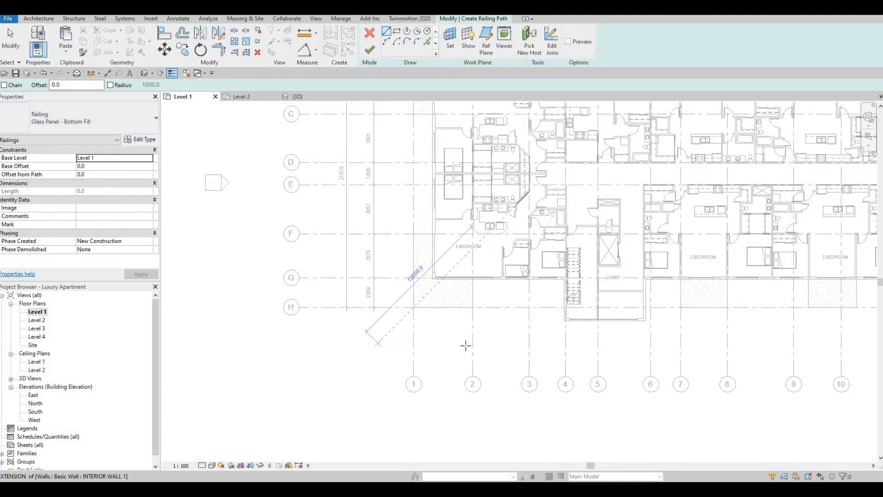
pyautogui.click(466, 342)
pyautogui.press('Escape')
pyautogui.press('Escape')
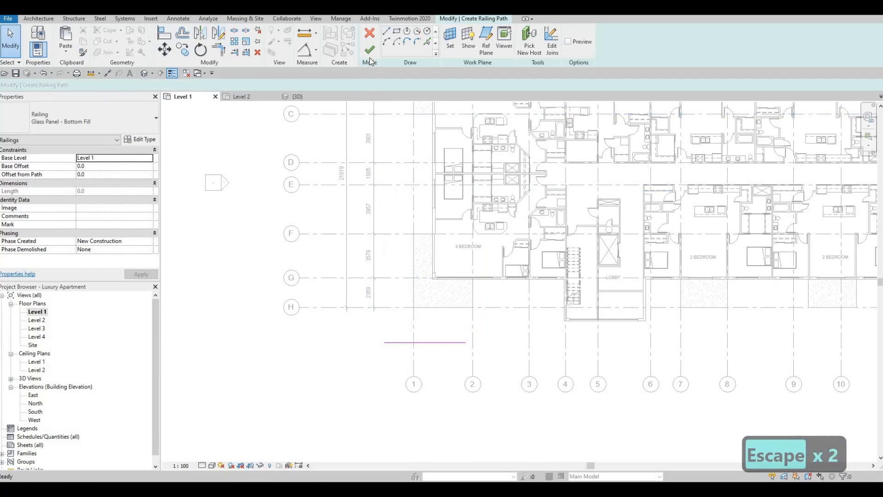
pyautogui.click(370, 49)
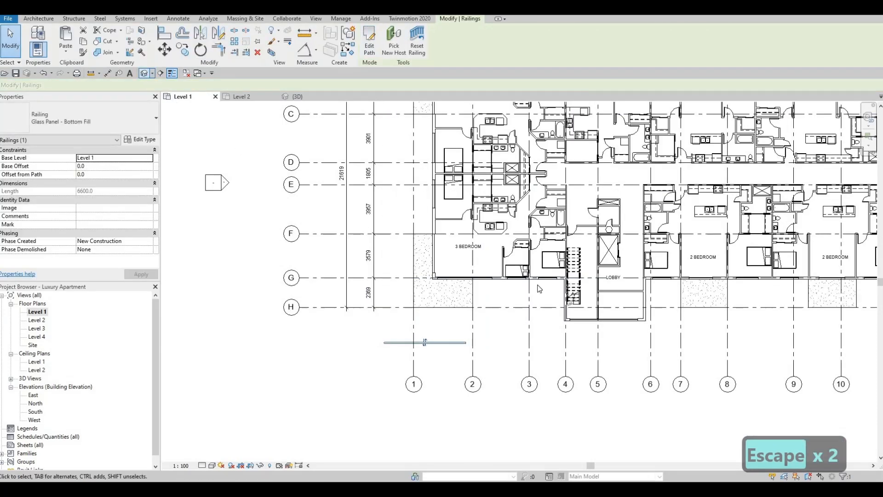
# - Select the test railing in the 3D view and duplicate its type as "Glass Panel - Bottom Fill 2"
pyautogui.click(297, 96)
pyautogui.scroll(10, 501, 320)
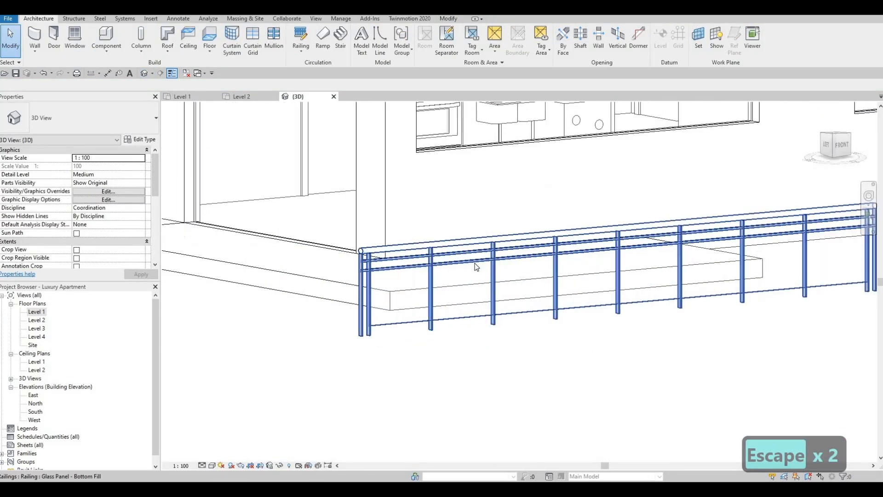
pyautogui.click(477, 264)
pyautogui.press('Escape')
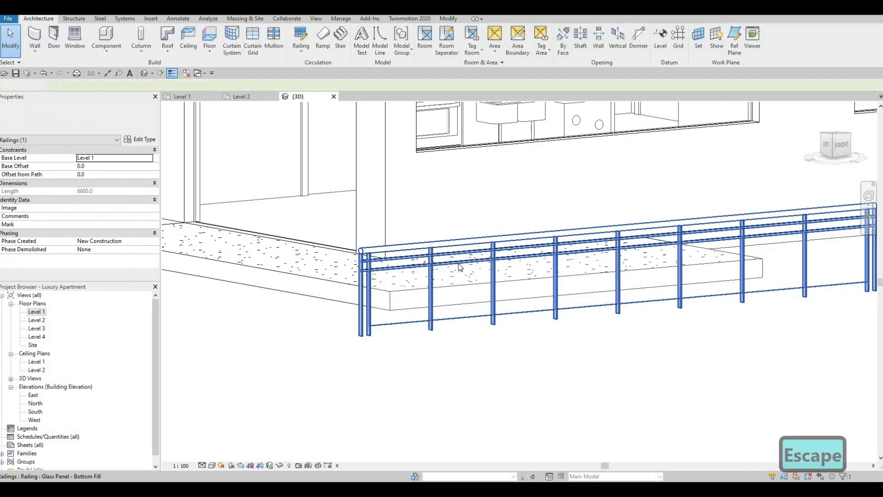
pyautogui.scroll(3, 459, 254)
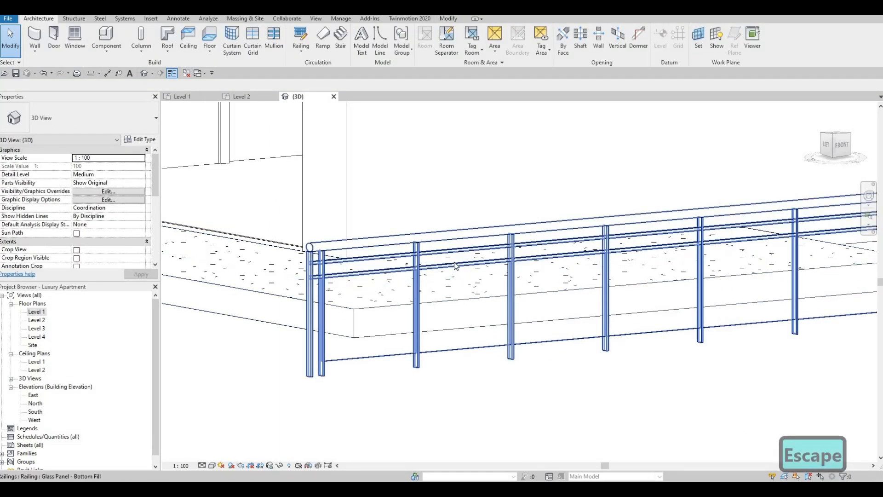
pyautogui.click(417, 252)
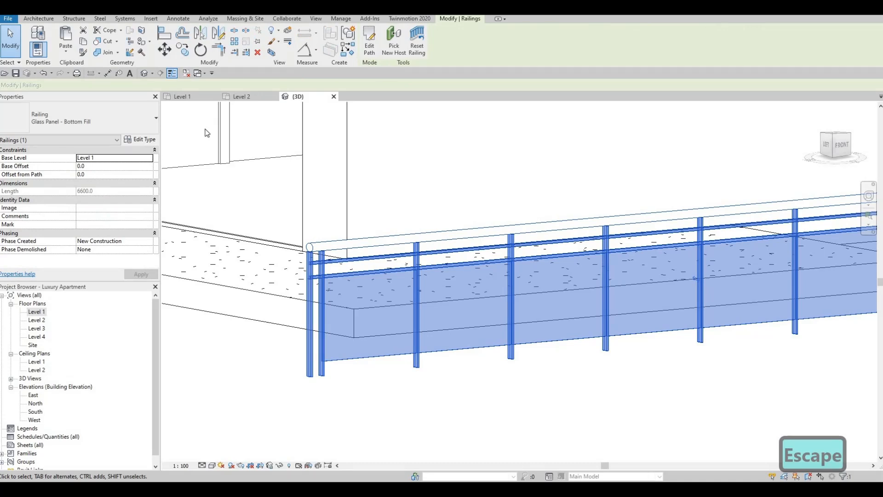
pyautogui.click(148, 139)
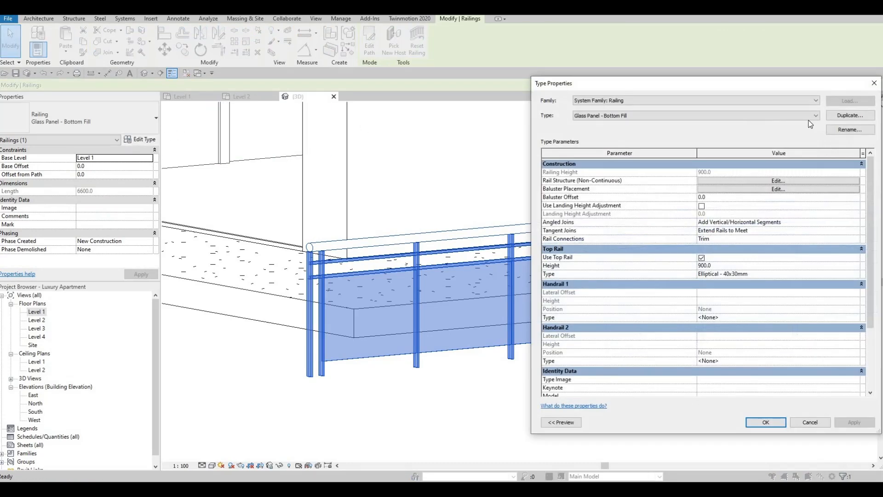
pyautogui.click(845, 116)
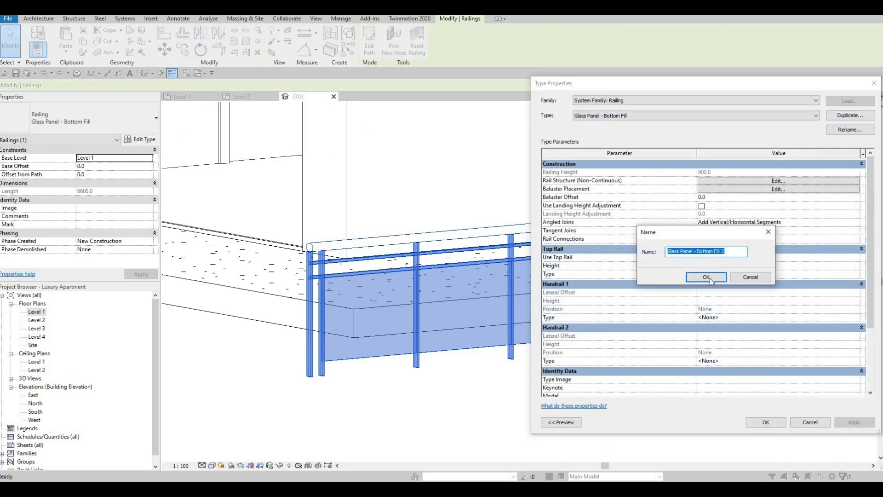
pyautogui.press('Return')
# - Delete the lower rail from the new railing type's non-continuous rail structure
pyautogui.click(763, 181)
pyautogui.click(580, 258)
pyautogui.click(652, 317)
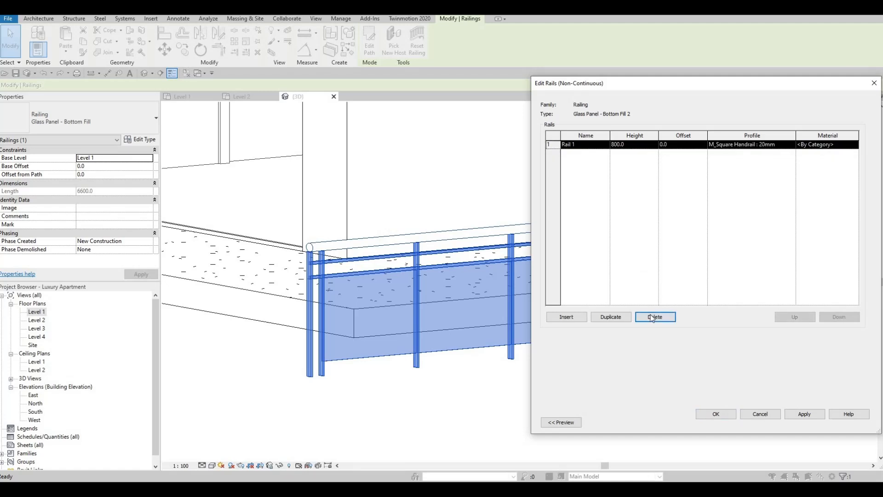
# - Delete Rail 1 from the Glass Panel - Bottom Fill 2 railing's non-continuous rail structure and confirm the type changes
pyautogui.click(655, 316)
pyautogui.click(483, 258)
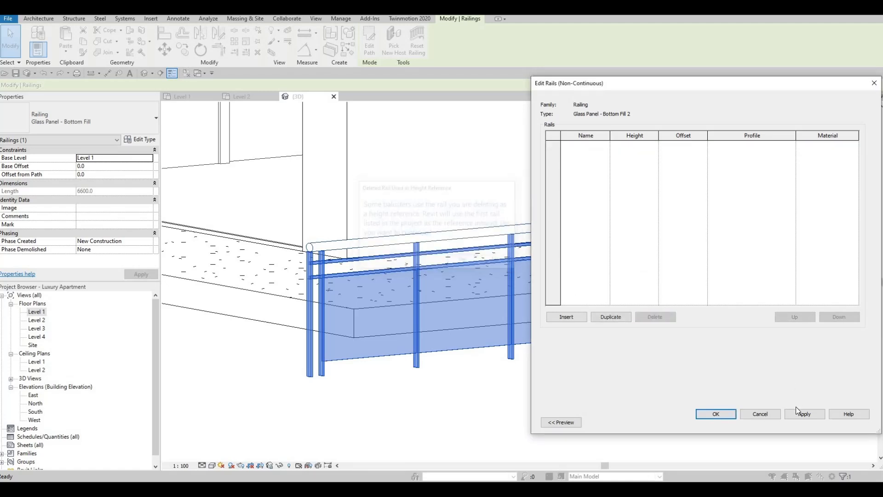
pyautogui.click(803, 415)
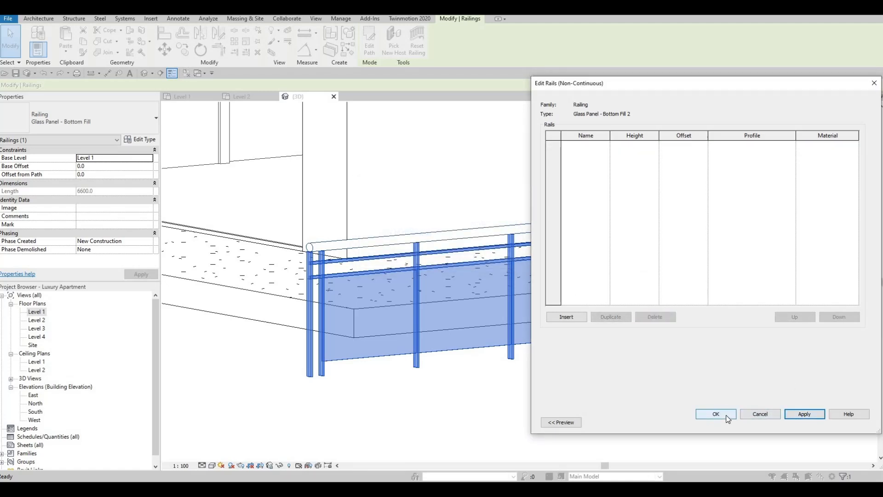
pyautogui.click(716, 414)
pyautogui.click(771, 424)
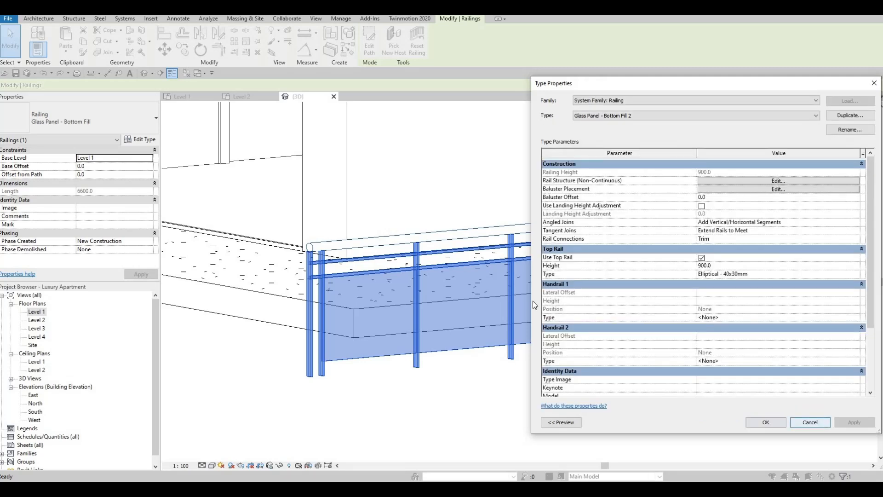
# - Change the top rail type's profile to M_Rectangular Handrail : 50 x 50mm
pyautogui.keyDown('shift'); pyautogui.moveTo(500, 263); pyautogui.dragTo(480, 248, button='middle'); pyautogui.keyUp('shift')
pyautogui.scroll(3, 437, 246)
pyautogui.moveTo(394, 268); pyautogui.dragTo(540, 270, button='middle')
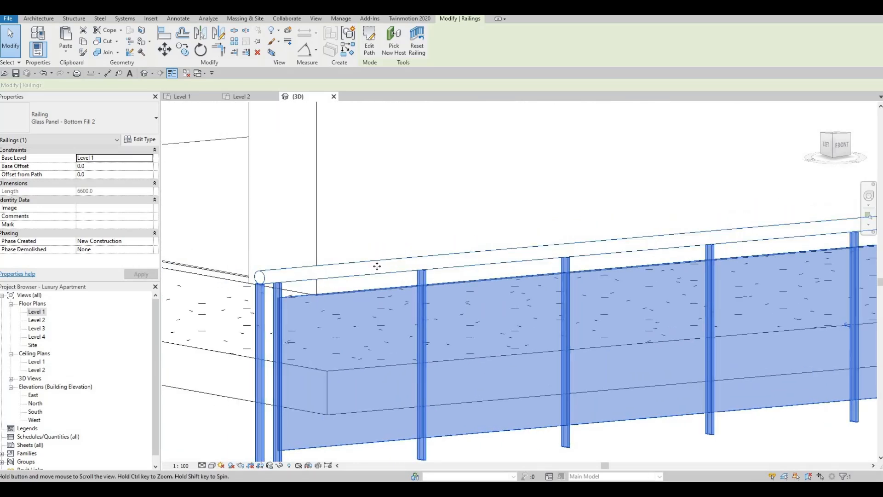
pyautogui.moveTo(342, 267); pyautogui.dragTo(377, 266, button='middle')
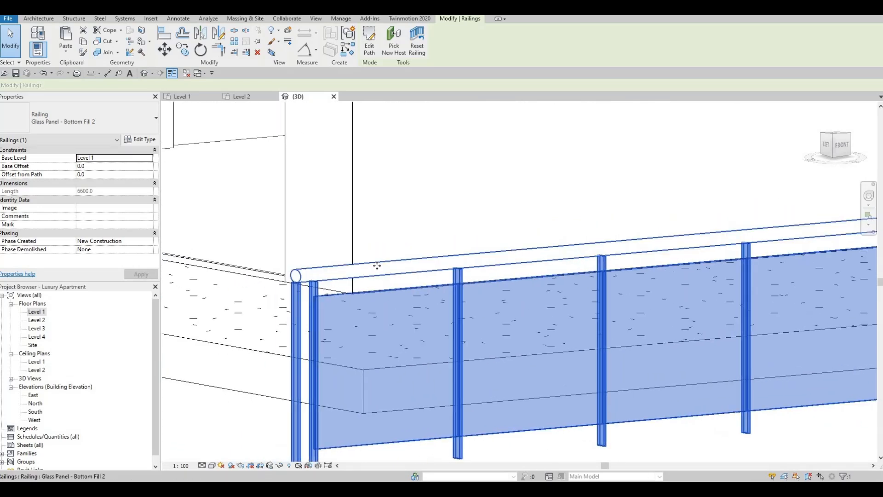
pyautogui.click(140, 139)
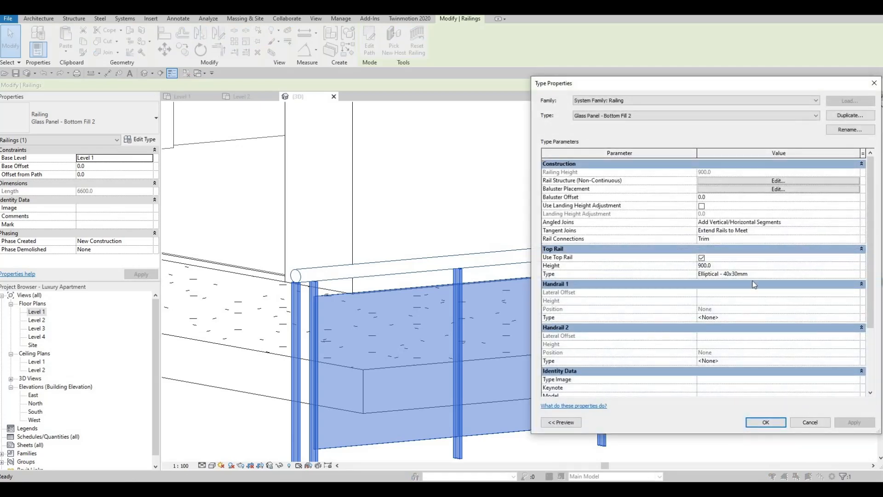
pyautogui.click(858, 275)
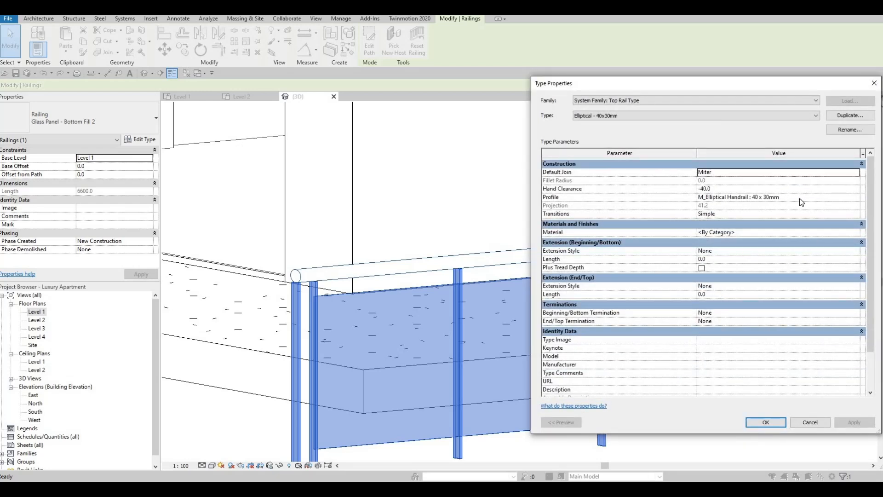
pyautogui.click(857, 198)
pyautogui.click(855, 197)
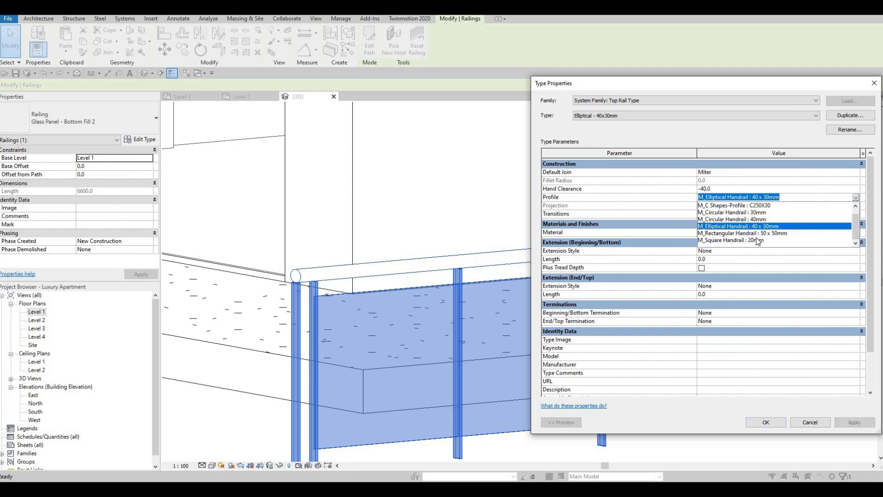
pyautogui.click(753, 234)
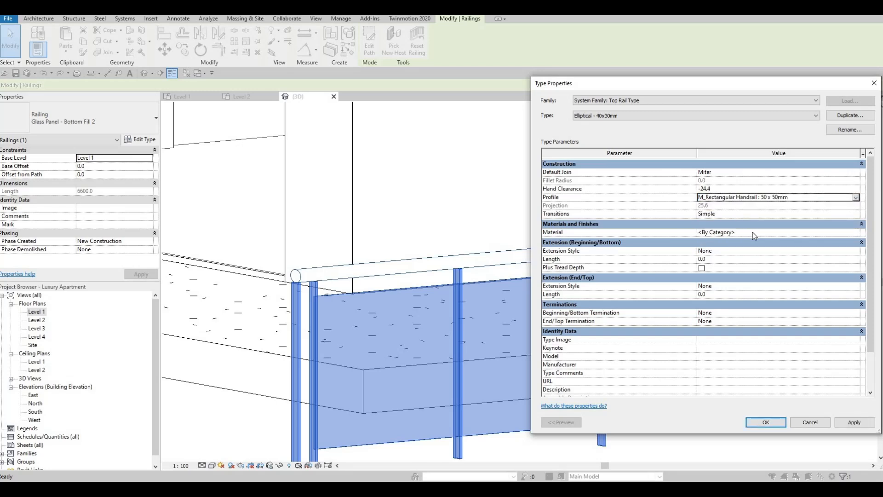
# - Assign the Aluminum 7075 material from the AEC Materials Metal library to the top rail type
pyautogui.click(858, 233)
pyautogui.click(856, 232)
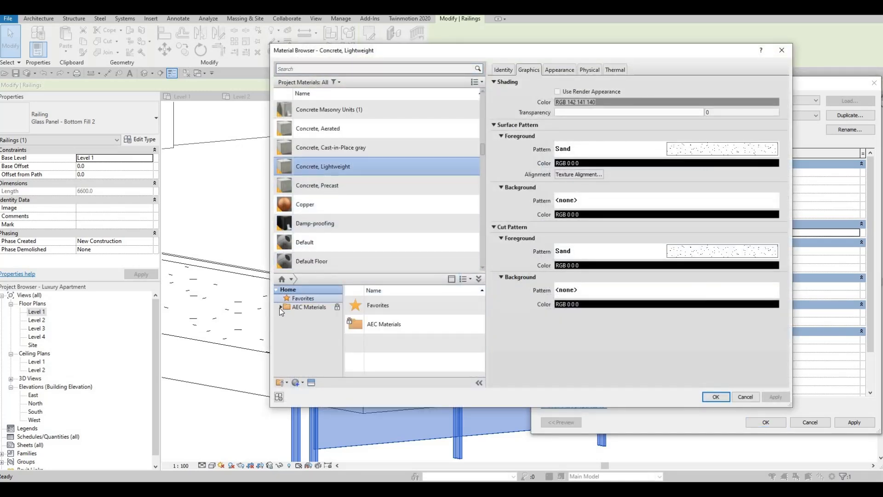
pyautogui.scroll(-4, 291, 356)
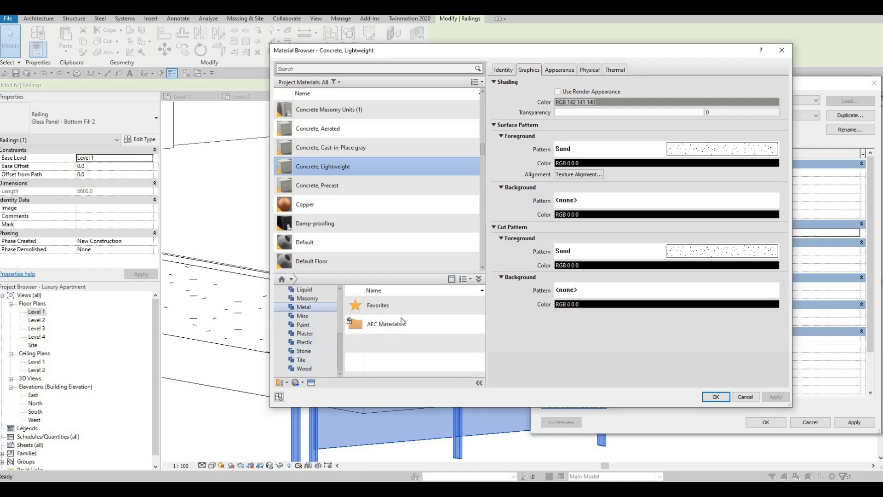
pyautogui.click(307, 307)
pyautogui.scroll(-1, 441, 322)
pyautogui.click(464, 311)
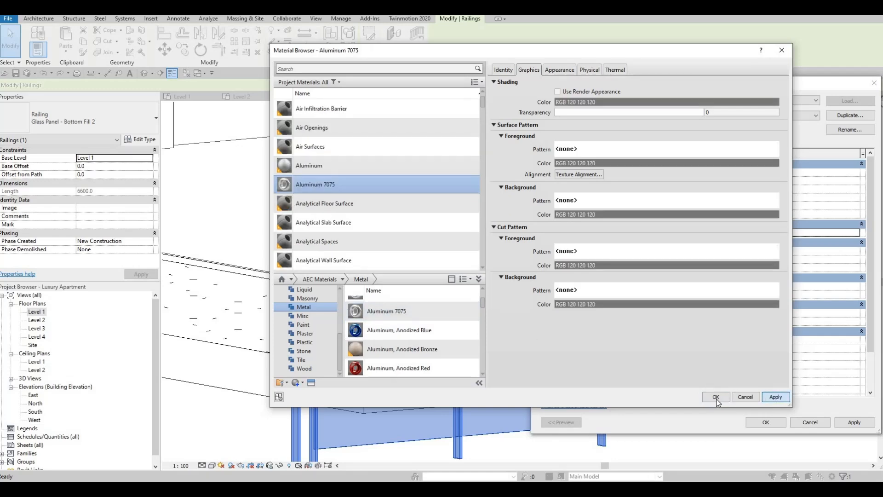
pyautogui.click(715, 399)
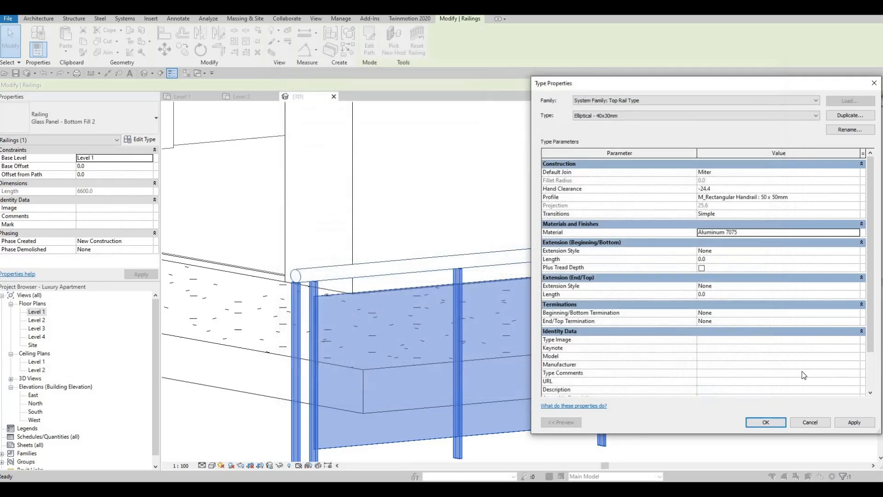
# - Copy the top rail's material name and confirm the top rail type's changes
pyautogui.click(749, 232)
pyautogui.hotkey('ctrl', 'c')
pyautogui.click(850, 423)
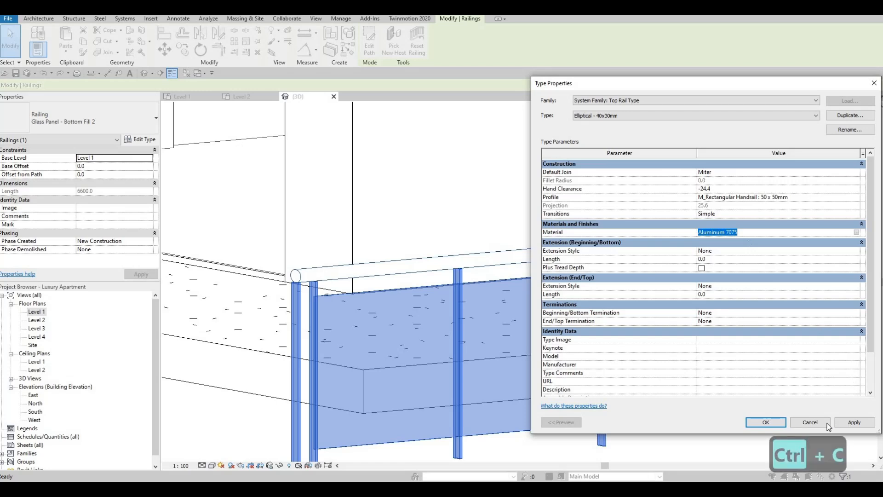
pyautogui.click(781, 424)
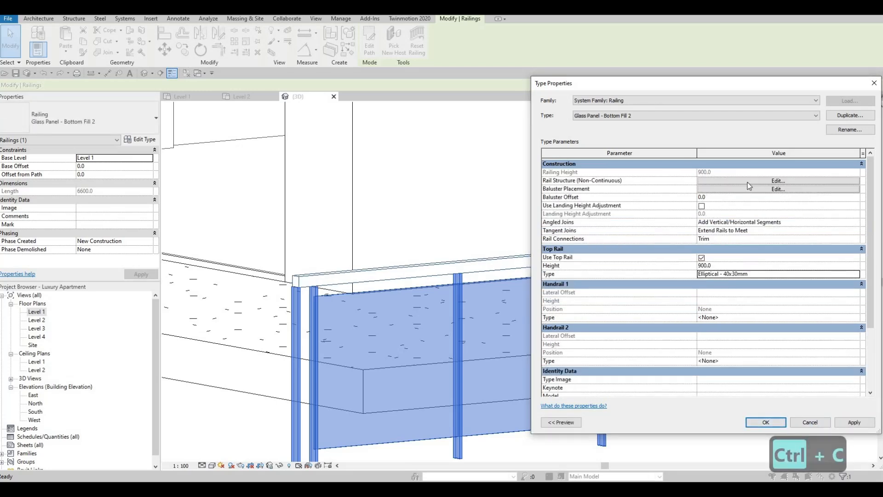
# - Check the railing's rail structure and the baluster families used for its regular baluster and start post
pyautogui.click(747, 181)
pyautogui.press('Return')
pyautogui.click(755, 193)
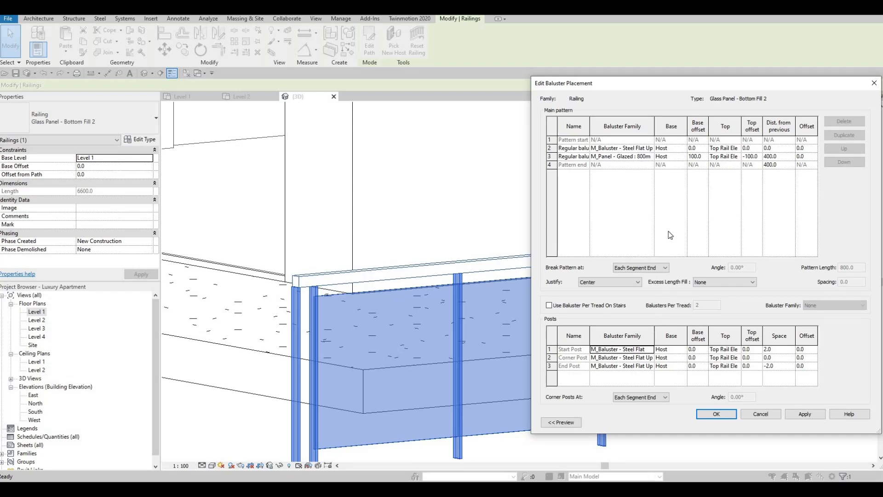
pyautogui.click(647, 148)
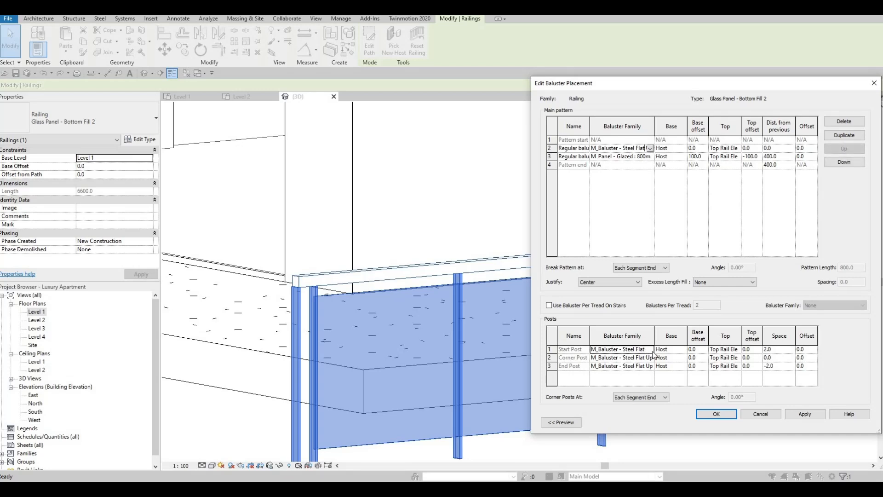
pyautogui.click(652, 351)
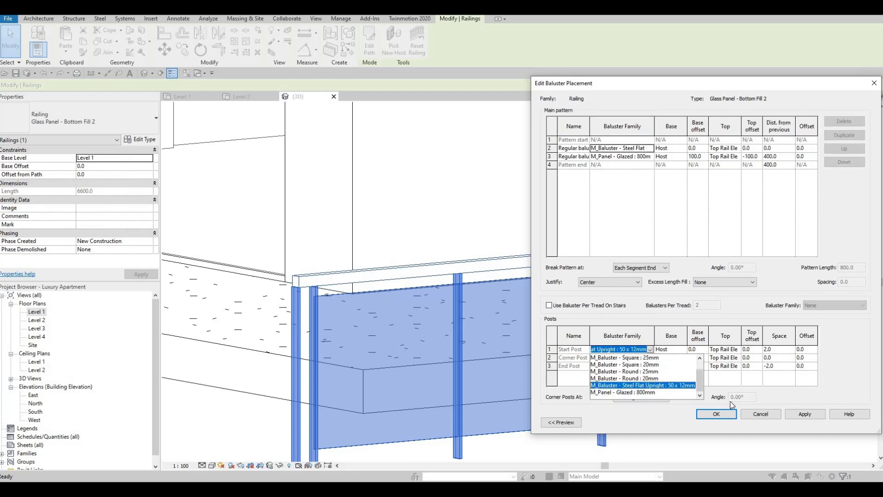
pyautogui.click(735, 406)
pyautogui.click(817, 418)
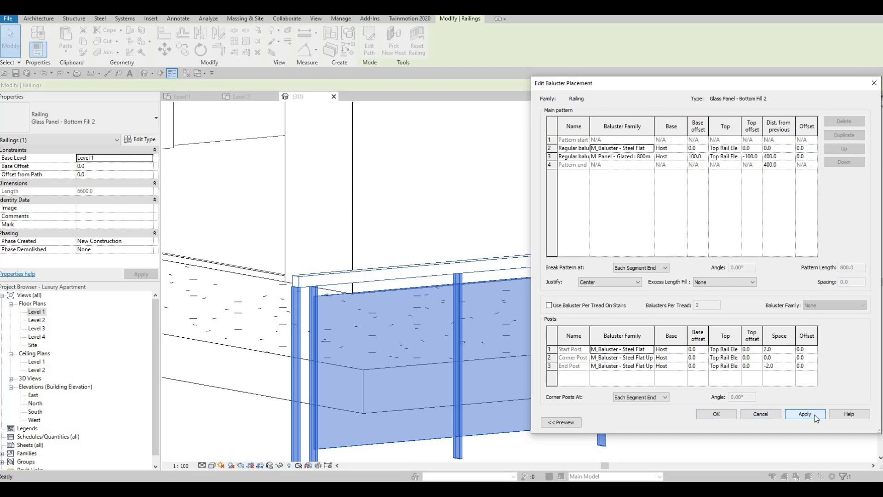
pyautogui.click(731, 413)
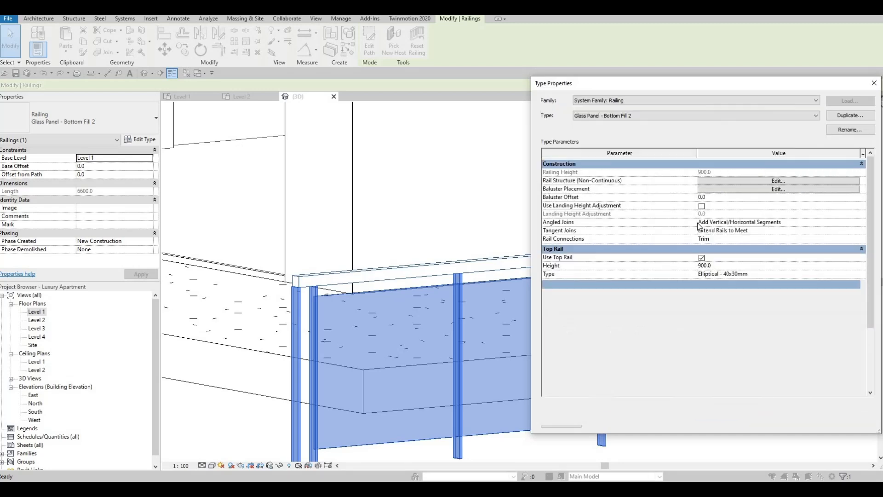
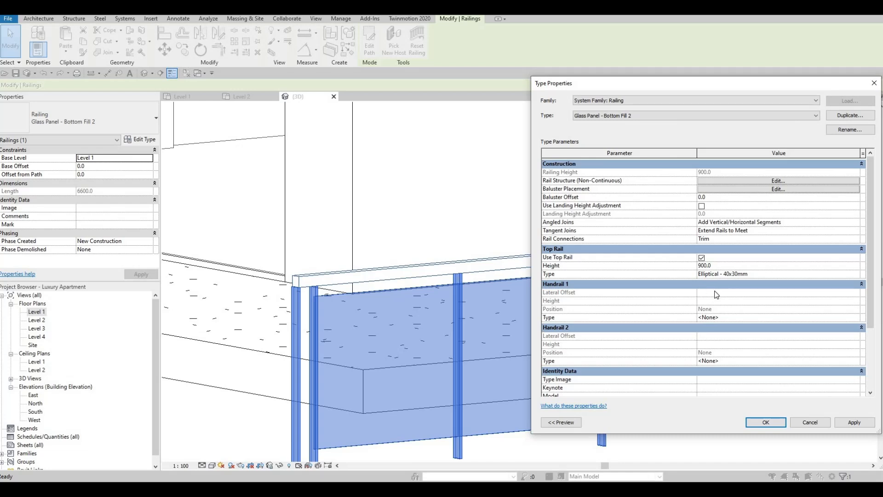
# - Apply and confirm the railing type's properties, and deselect the railing in the 3D view
pyautogui.scroll(-2, 726, 301)
pyautogui.scroll(2, 732, 292)
pyautogui.click(847, 423)
pyautogui.click(766, 422)
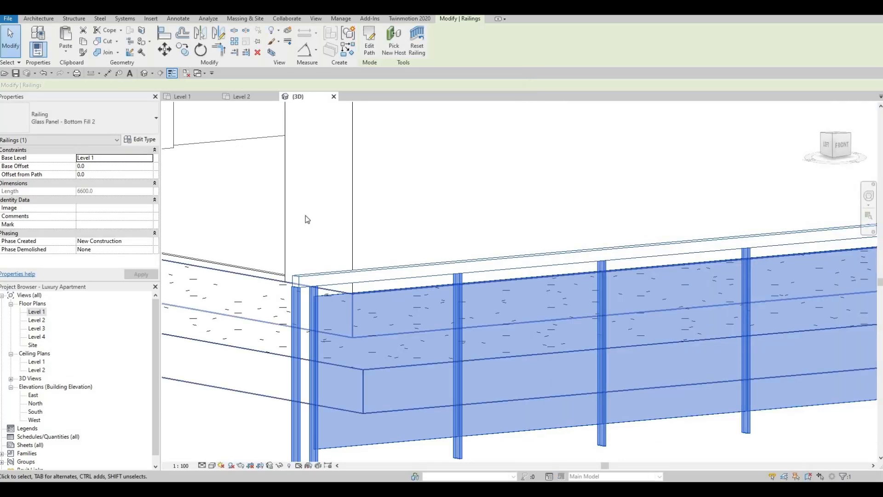
pyautogui.scroll(-4, 470, 221)
pyautogui.scroll(-2, 239, 262)
pyautogui.press('Escape')
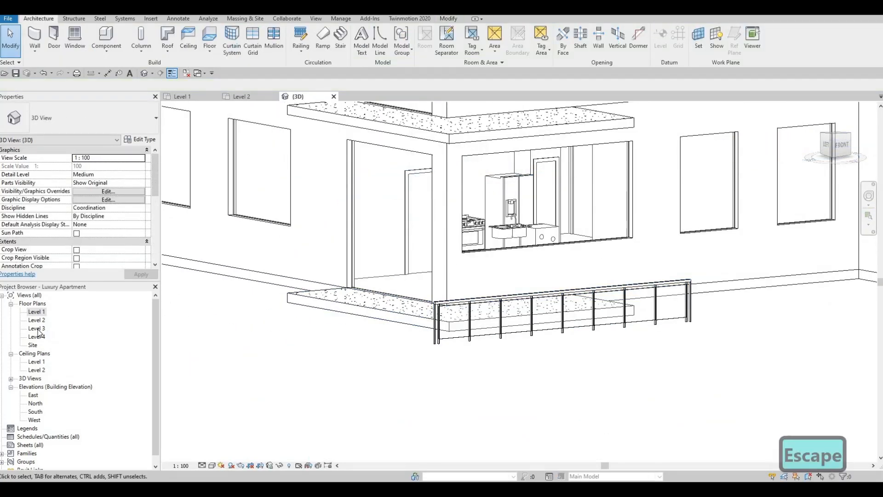
pyautogui.click(437, 339)
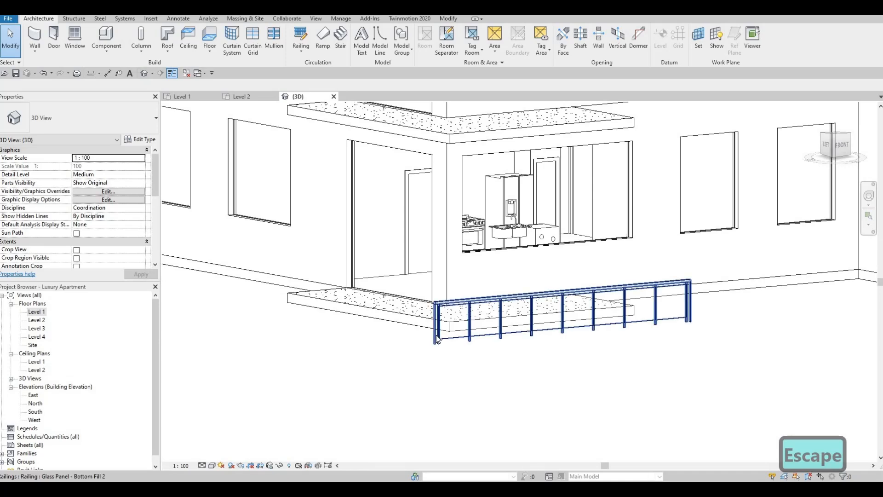
pyautogui.press('Escape')
# - Open the Level 2 floor plan and start a railing path sketch using Pick Lines
pyautogui.doubleClick(37, 320)
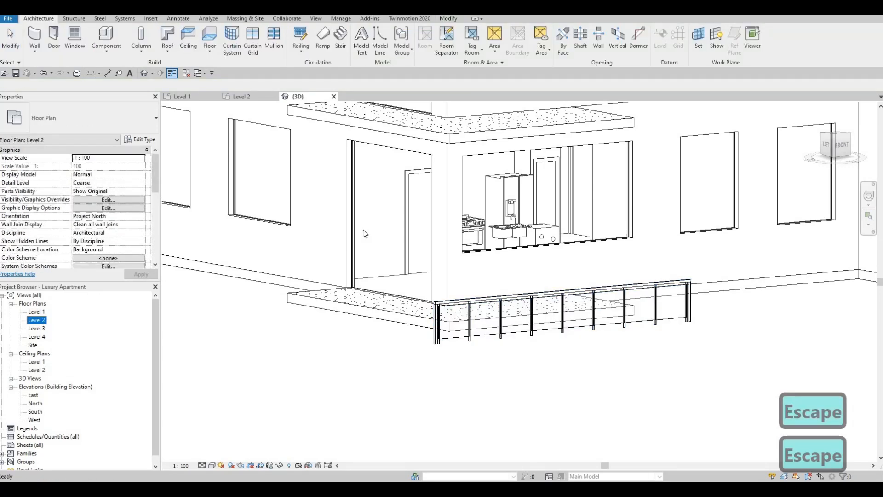
pyautogui.click(301, 51)
pyautogui.click(322, 61)
pyautogui.moveTo(397, 114); pyautogui.dragTo(452, 158, button='middle')
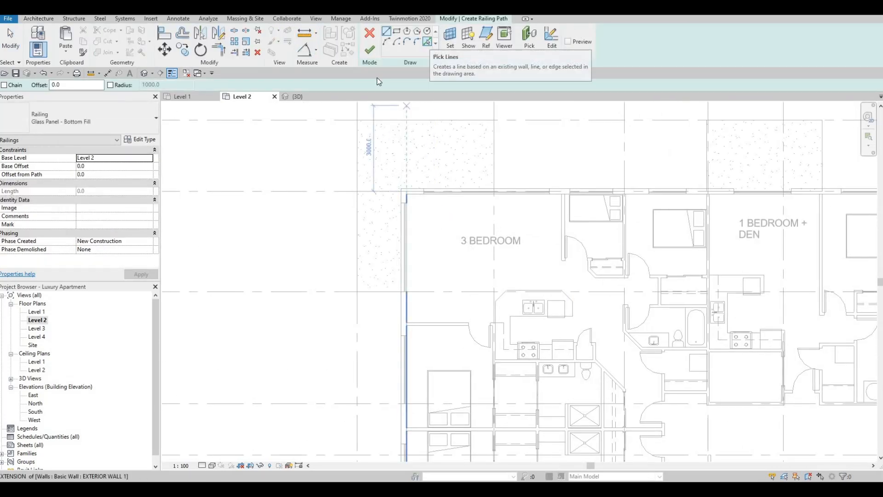
pyautogui.click(430, 43)
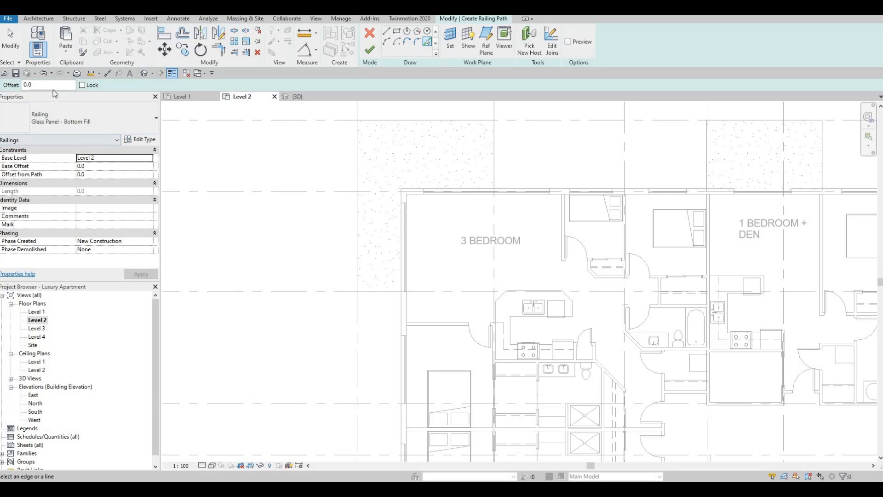
pyautogui.doubleClick(28, 85)
pyautogui.write('50')
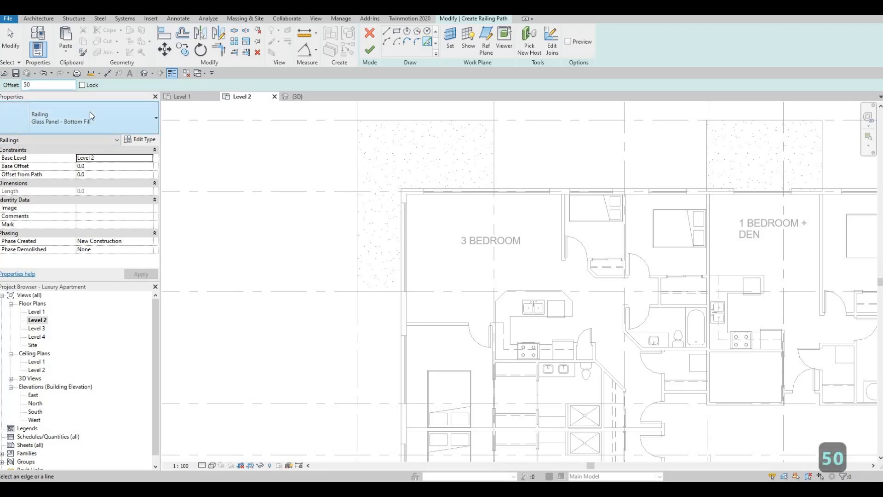
pyautogui.press('Return')
pyautogui.scroll(3, 418, 199)
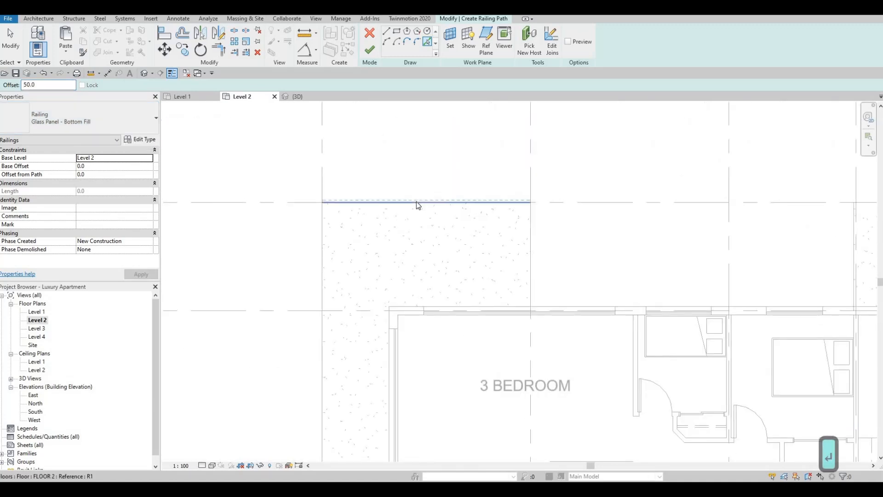
pyautogui.press('Tab')
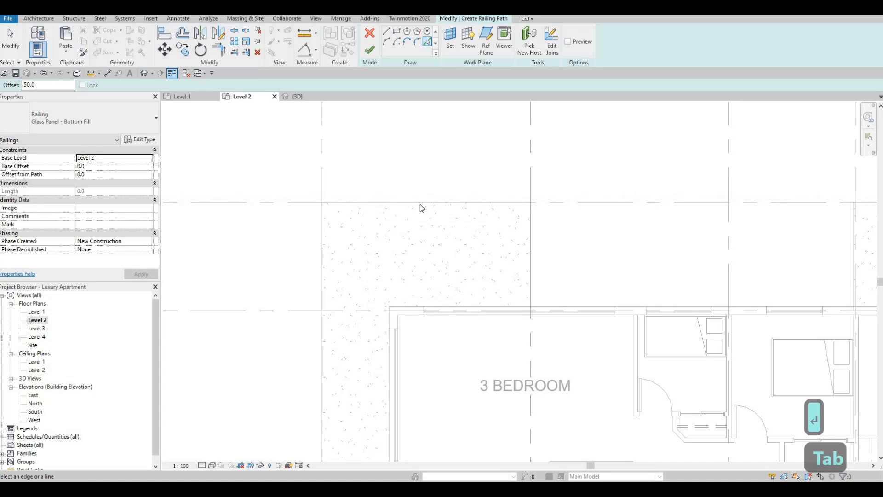
pyautogui.press('Escape')
pyautogui.press('Escape')
pyautogui.press('Escape')
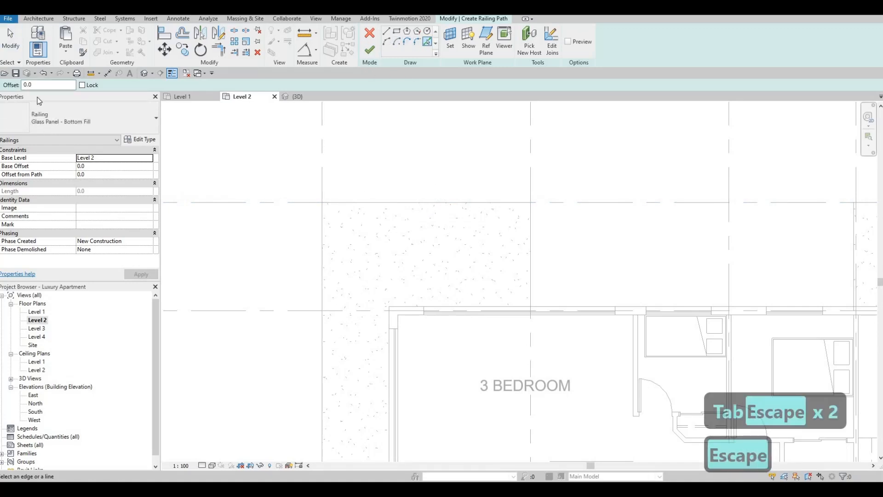
# - Set the line offset to 50 and pick the outer slab edges of the corner 3 Bedroom balcony between grids A and C
pyautogui.doubleClick(28, 85)
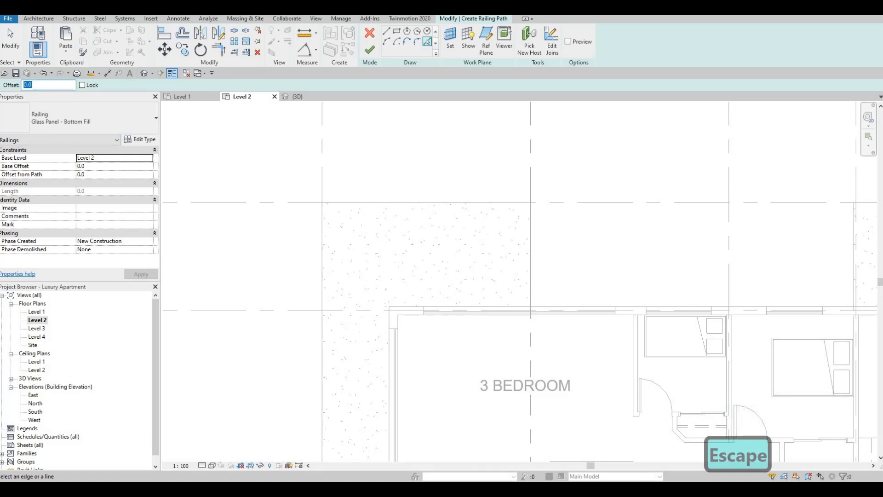
pyautogui.write('50')
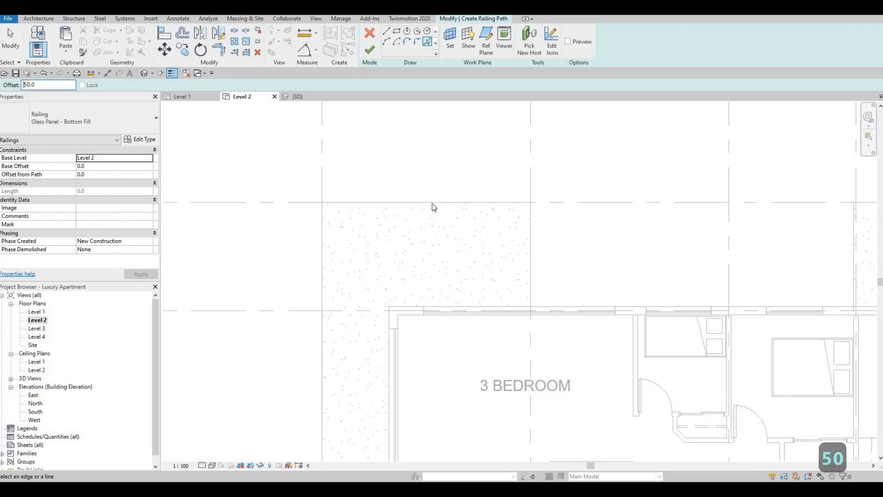
pyautogui.scroll(2, 534, 232)
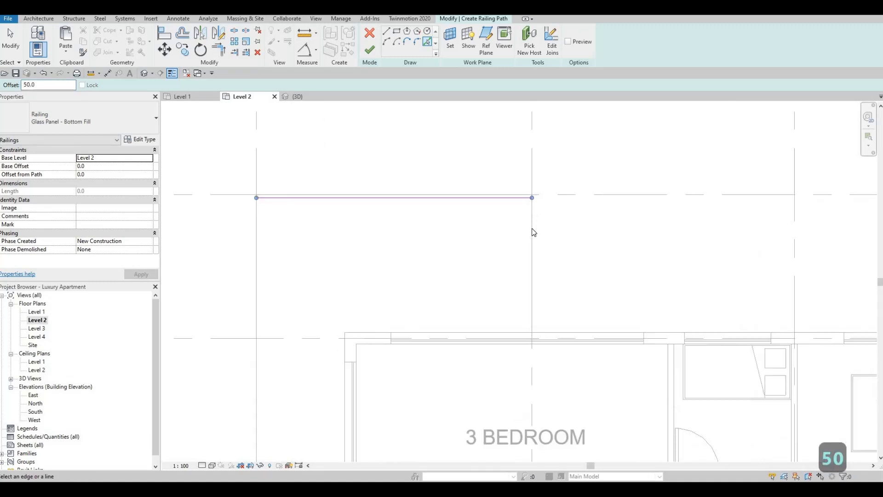
pyautogui.click(529, 229)
pyautogui.click(419, 212)
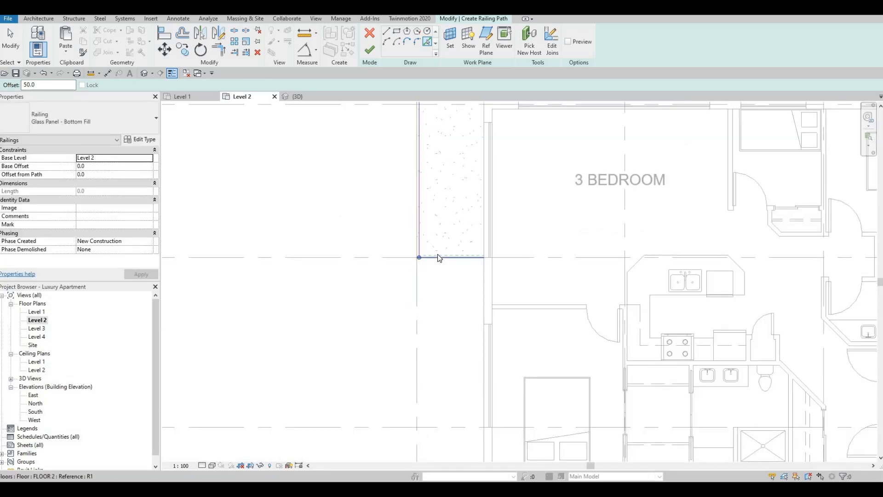
pyautogui.click(450, 179)
# - Pick the slab edges of the corner 3 Bedroom balcony between grids F and H as railing path lines
pyautogui.scroll(-4, 439, 276)
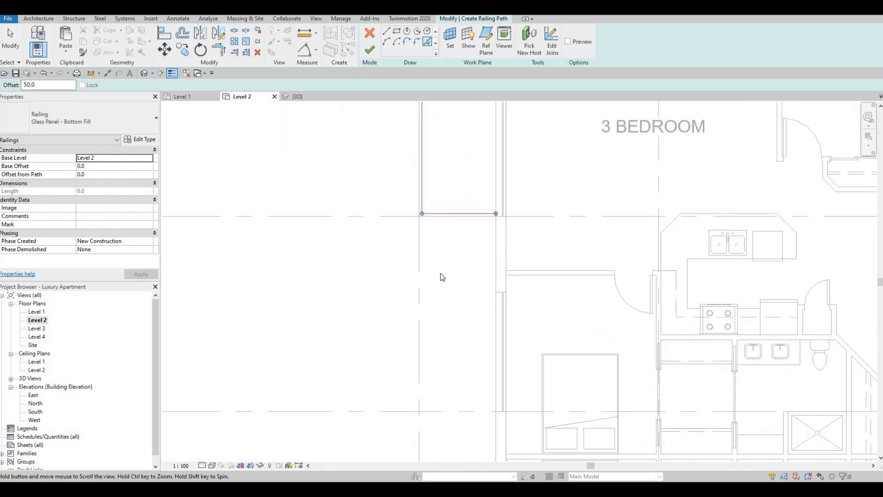
pyautogui.scroll(4, 471, 229)
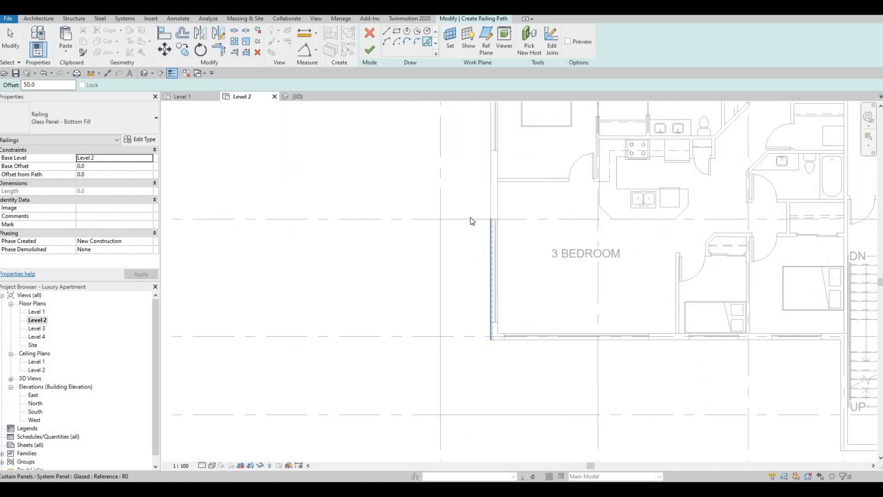
pyautogui.click(425, 255)
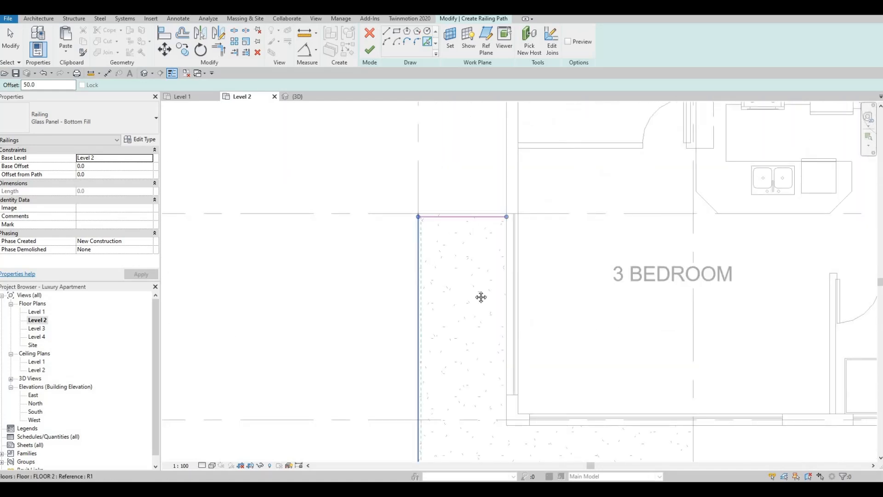
pyautogui.scroll(-1, 480, 371)
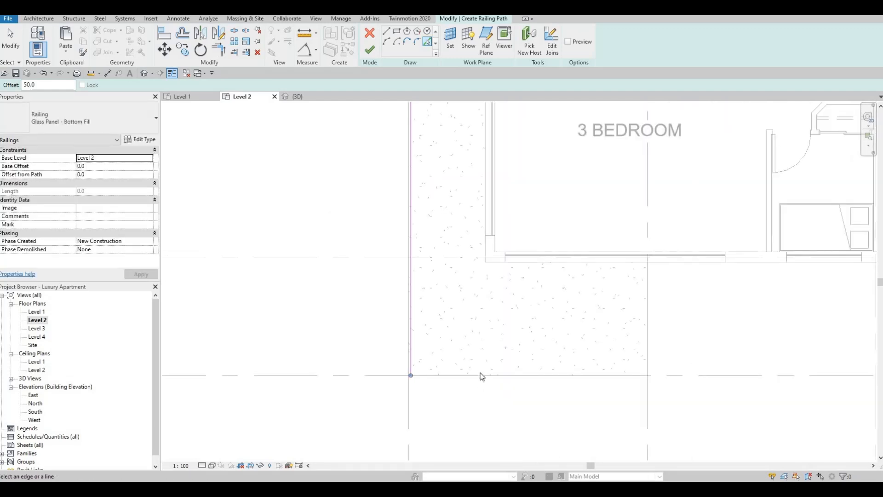
pyautogui.click(640, 375)
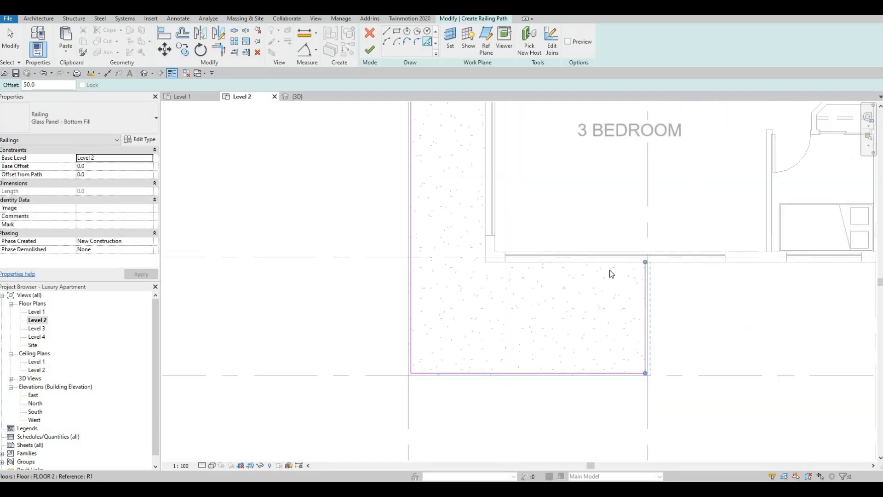
# - Add railing path lines along the outer edges of the first 2 Bedroom balcony past the elevator shaft on grid H
pyautogui.moveTo(611, 274); pyautogui.dragTo(447, 254, button='middle')
pyautogui.scroll(-3, 558, 252)
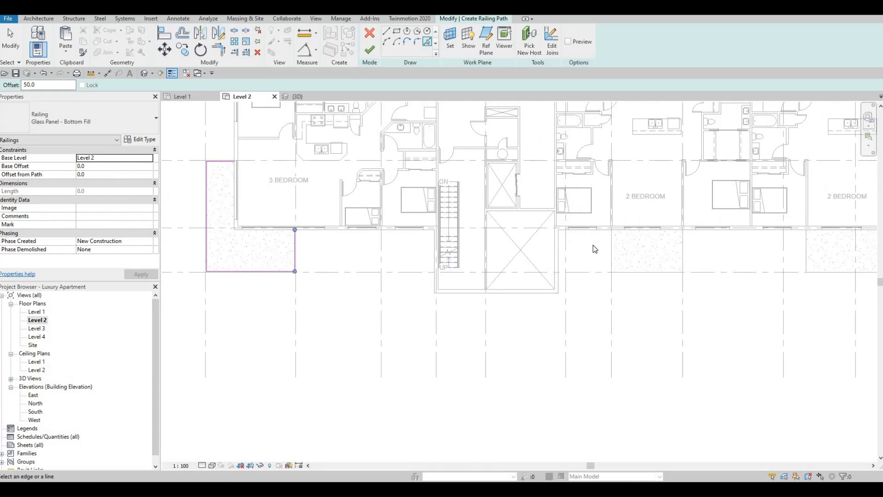
pyautogui.scroll(3, 594, 248)
pyautogui.click(622, 296)
pyautogui.click(736, 256)
# - Add railing path lines around the second 2 Bedroom balcony on grid H, just before the end stairwell
pyautogui.moveTo(609, 255); pyautogui.dragTo(311, 257, button='middle')
pyautogui.scroll(-3, 311, 257)
pyautogui.scroll(1, 561, 253)
pyautogui.click(571, 287)
pyautogui.scroll(2, 573, 286)
pyautogui.click(673, 271)
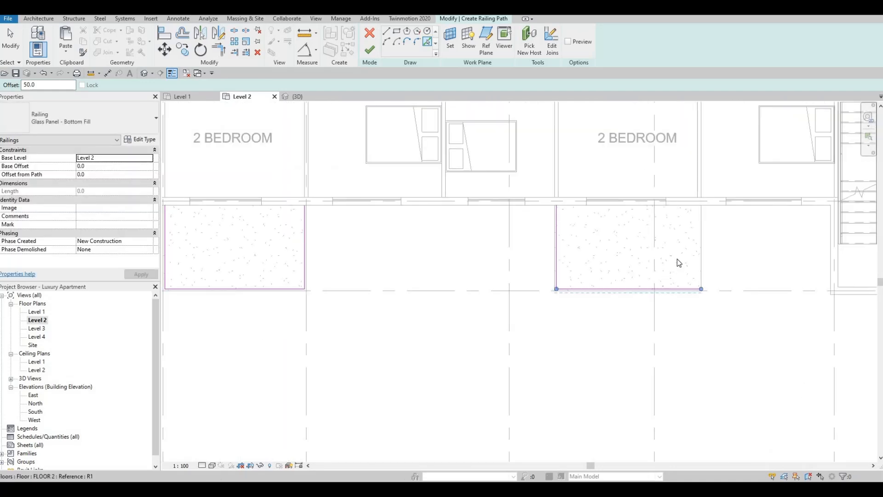
pyautogui.click(700, 258)
# - Pick the outer edges of the long 3 Bedroom balcony at the east end of grid H as railing path lines
pyautogui.moveTo(630, 261); pyautogui.dragTo(346, 254, button='middle')
pyautogui.scroll(-1, 640, 238)
pyautogui.scroll(1, 672, 269)
pyautogui.click(670, 278)
pyautogui.moveTo(780, 281); pyautogui.dragTo(432, 277, button='middle')
pyautogui.scroll(-1, 619, 232)
pyautogui.scroll(2, 623, 228)
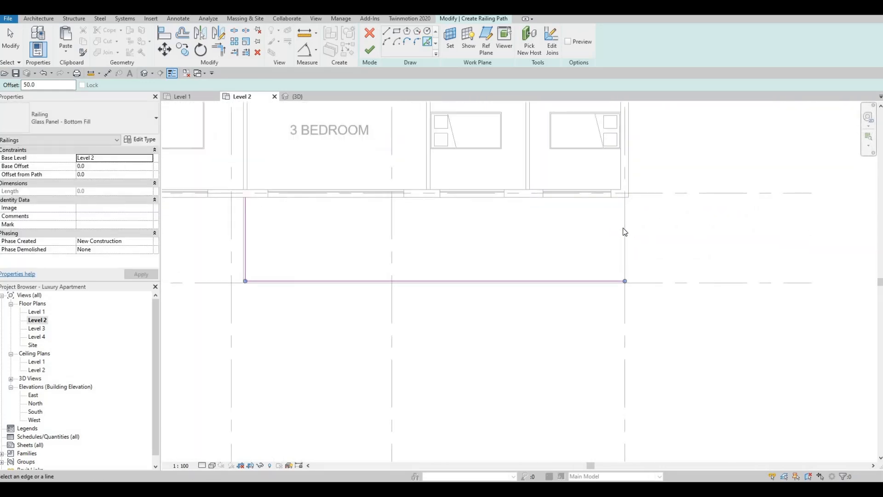
pyautogui.click(624, 224)
# - Pick the three outer edges of the 2 Bedroom balcony at the east end of grid A
pyautogui.moveTo(578, 120); pyautogui.dragTo(582, 256, button='middle')
pyautogui.scroll(-2, 581, 193)
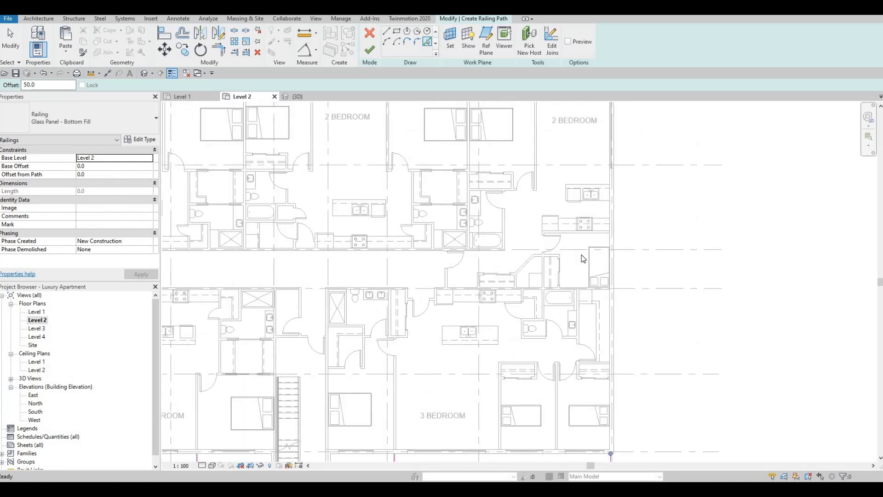
pyautogui.scroll(-1, 585, 262)
pyautogui.scroll(3, 597, 209)
pyautogui.click(603, 211)
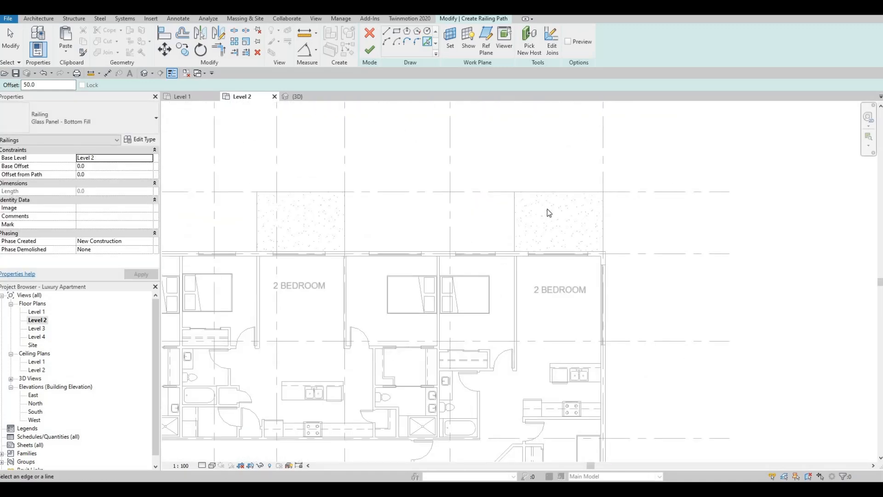
pyautogui.click(515, 213)
pyautogui.click(532, 194)
# - Pick the three outer edges of the second 2 Bedroom balcony from the east end along grid A
pyautogui.moveTo(324, 212); pyautogui.dragTo(656, 227, button='middle')
pyautogui.scroll(1, 616, 223)
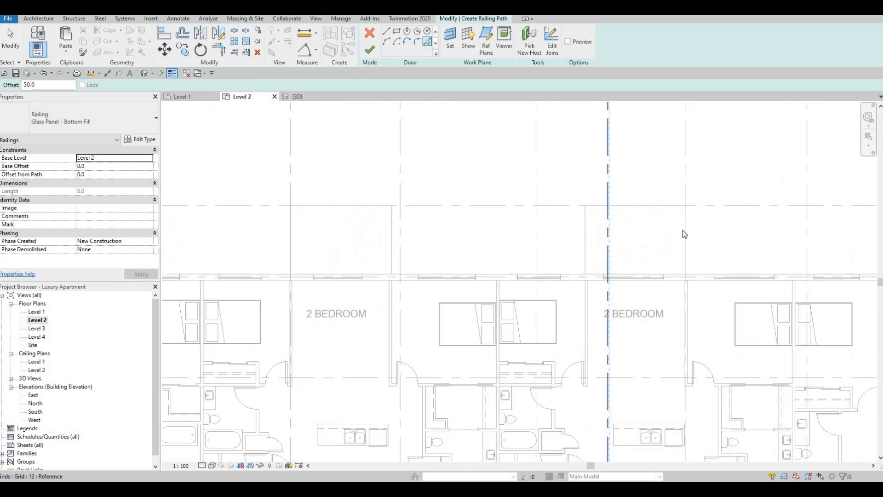
pyautogui.click(684, 230)
pyautogui.click(655, 205)
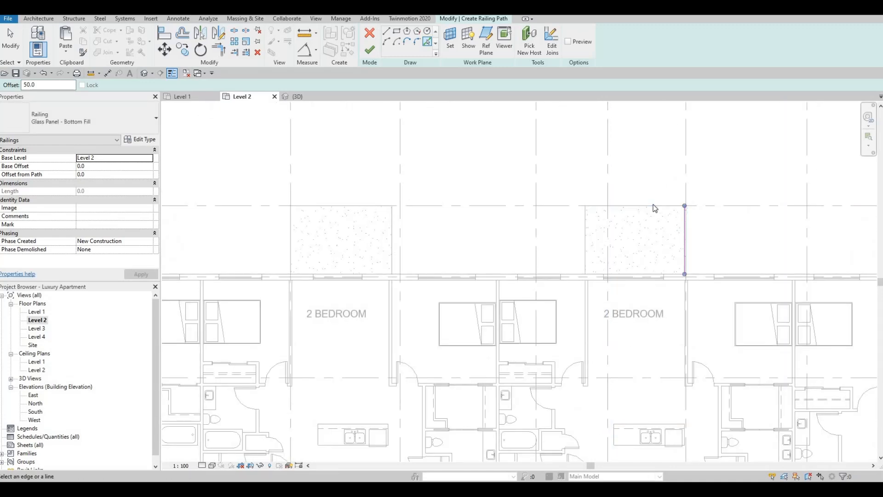
pyautogui.click(585, 221)
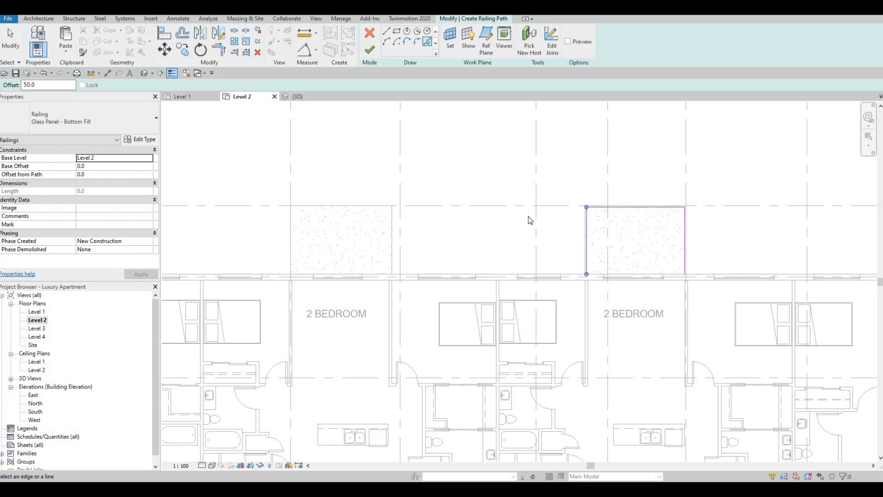
# - Add railing path lines around the third and fourth 2 Bedroom balconies from the east end along grid A
pyautogui.moveTo(388, 220); pyautogui.dragTo(538, 221, button='middle')
pyautogui.click(539, 221)
pyautogui.click(496, 198)
pyautogui.click(440, 217)
pyautogui.moveTo(335, 224); pyautogui.dragTo(644, 223, button='middle')
pyautogui.scroll(1, 590, 220)
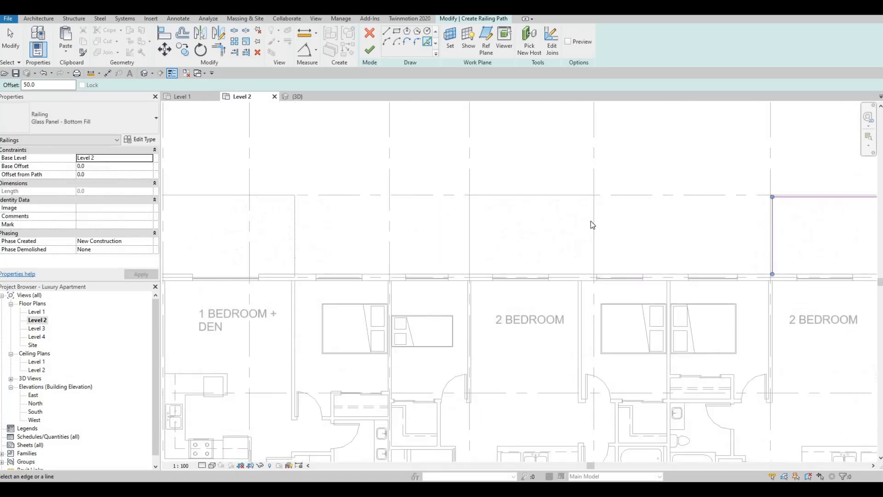
pyautogui.click(592, 220)
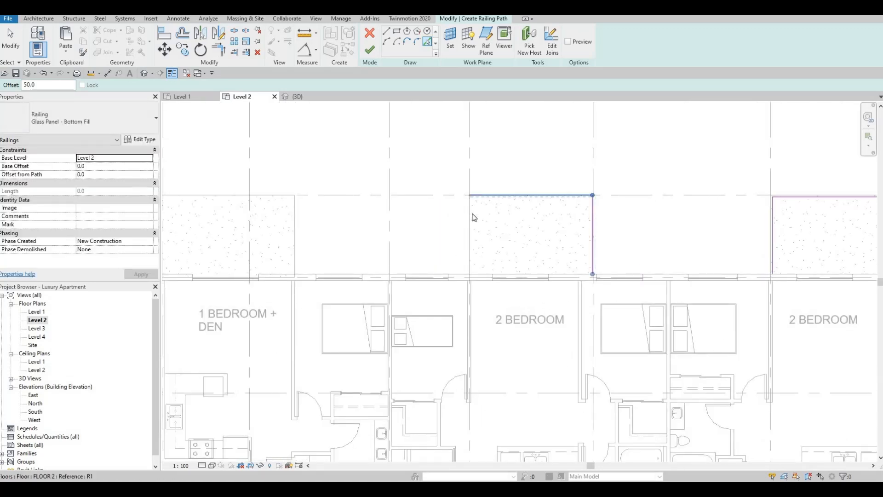
# - Pick the three outer edges of the 1 Bedroom + Den balcony on grid A as railing path lines
pyautogui.moveTo(384, 222); pyautogui.dragTo(489, 209, button='middle')
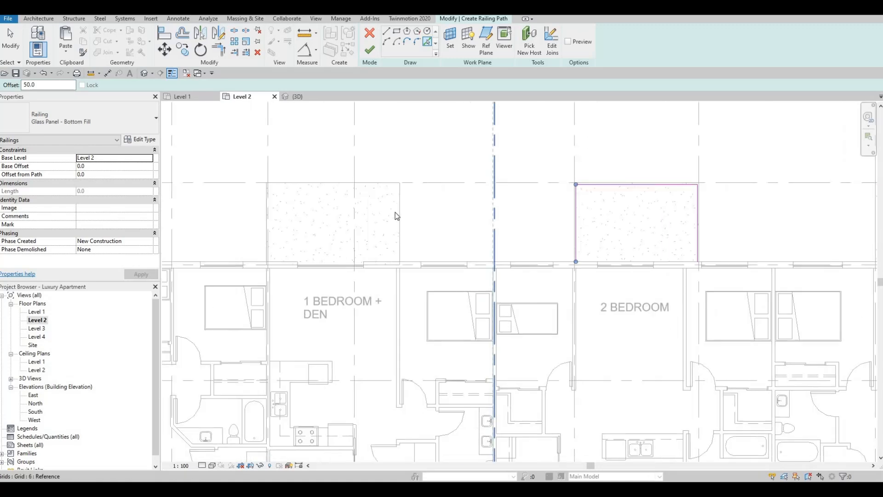
pyautogui.moveTo(398, 211)
pyautogui.mouseDown(button='middle')
pyautogui.moveTo(487, 208)
pyautogui.moveTo(622, 181)
pyautogui.mouseUp(button='middle')
pyautogui.click(437, 189)
pyautogui.click(407, 207)
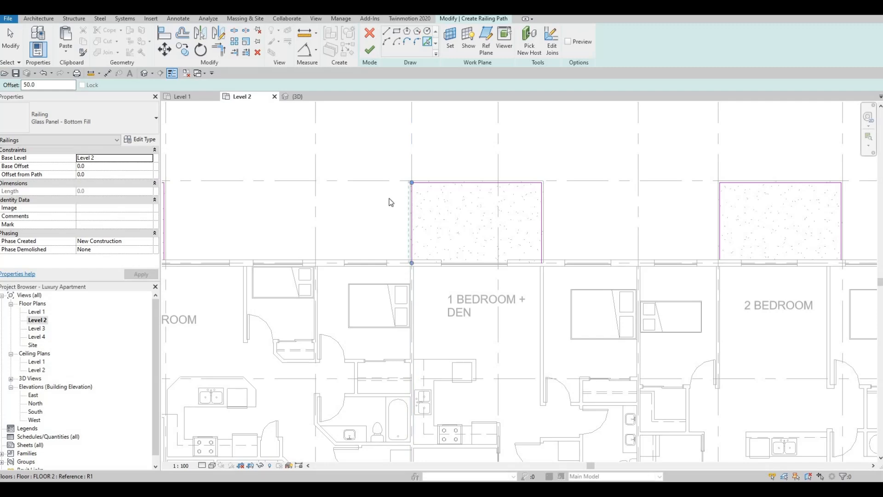
# - Try to finish the railing sketch with all the Level 2 balcony paths in it, without discarding the sketch
pyautogui.scroll(3, 402, 189)
pyautogui.moveTo(439, 211); pyautogui.dragTo(594, 208, button='middle')
pyautogui.scroll(-3, 324, 232)
pyautogui.moveTo(324, 233); pyautogui.dragTo(650, 217, button='middle')
pyautogui.scroll(-6, 384, 199)
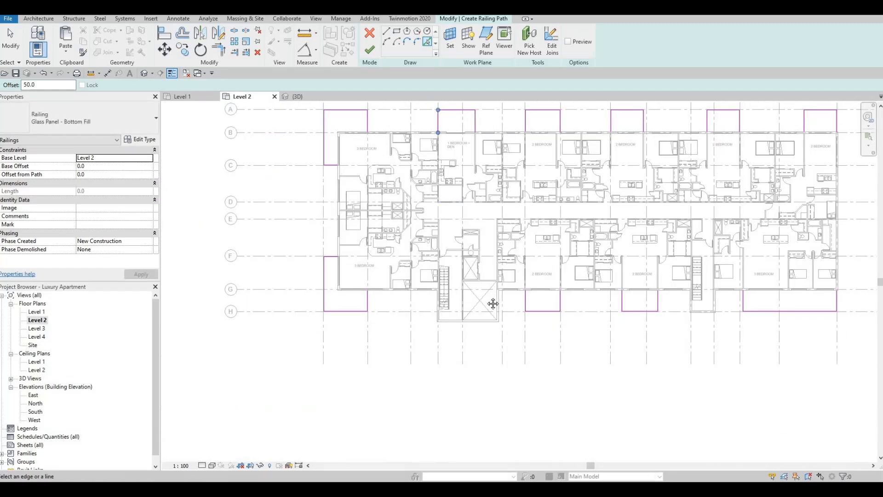
pyautogui.press('Escape')
pyautogui.moveTo(498, 260); pyautogui.dragTo(502, 286, button='middle')
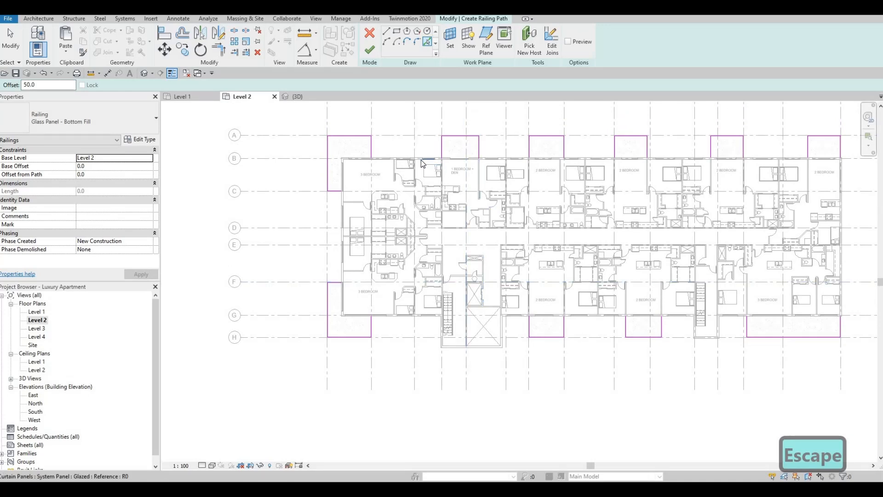
pyautogui.click(369, 50)
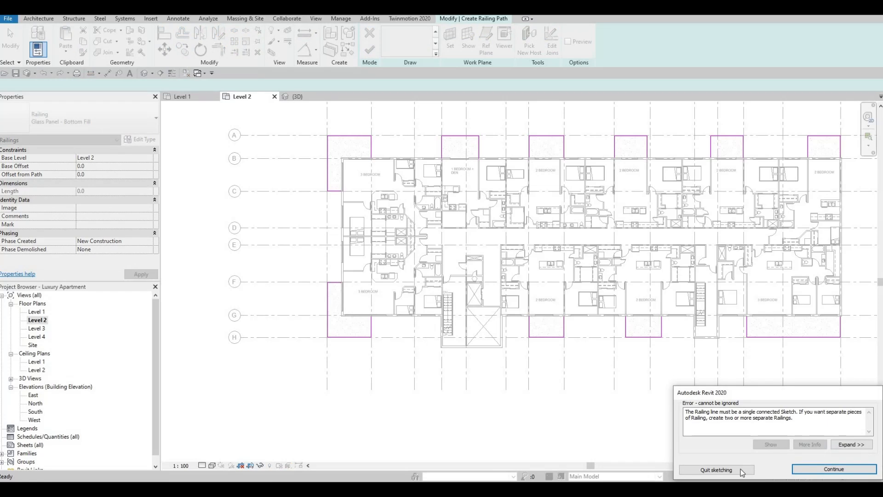
pyautogui.click(743, 471)
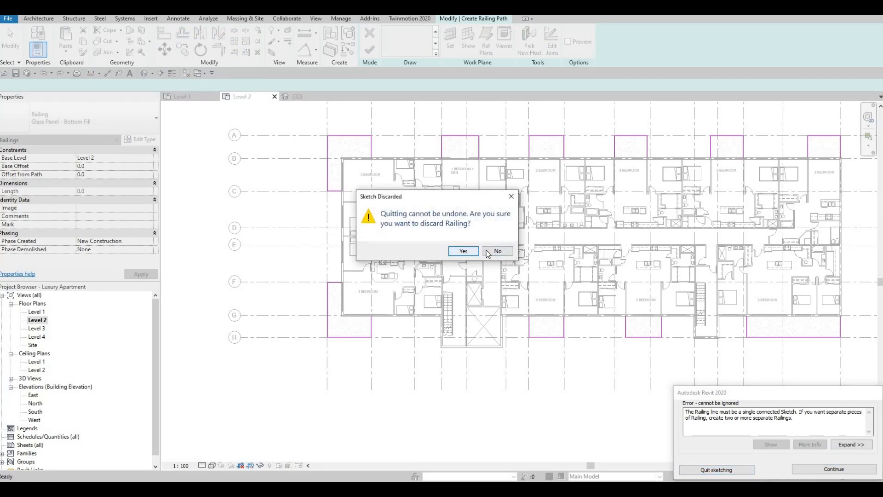
pyautogui.press('Escape')
pyautogui.press('Escape')
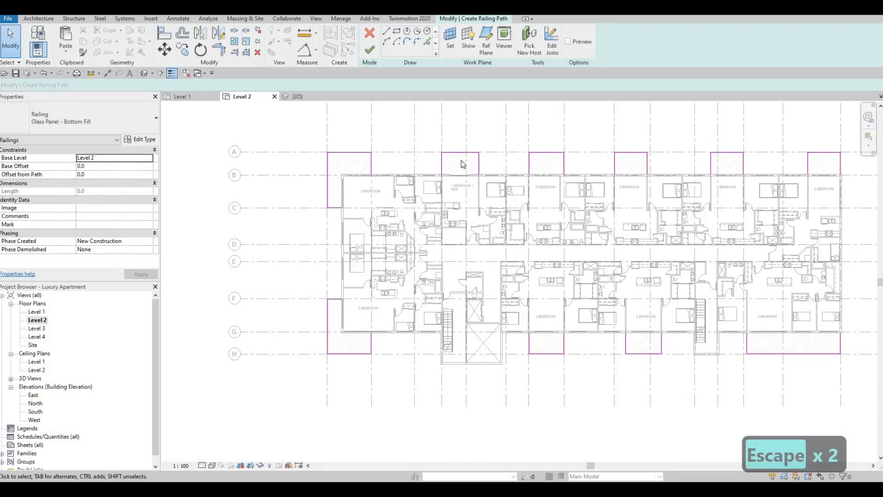
pyautogui.press('Escape')
# - Delete every path line except those of the corner balcony between grids A and C, finish the railing and deselect it
pyautogui.moveTo(418, 126); pyautogui.dragTo(849, 362)
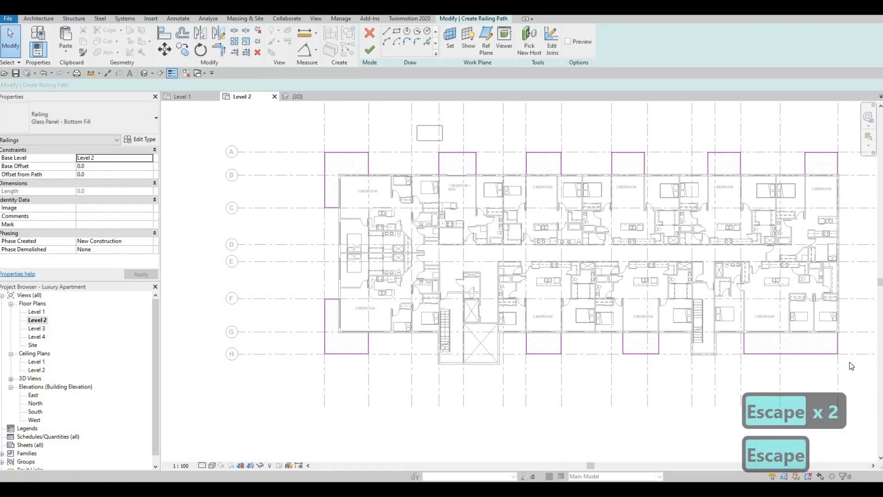
pyautogui.press('Delete')
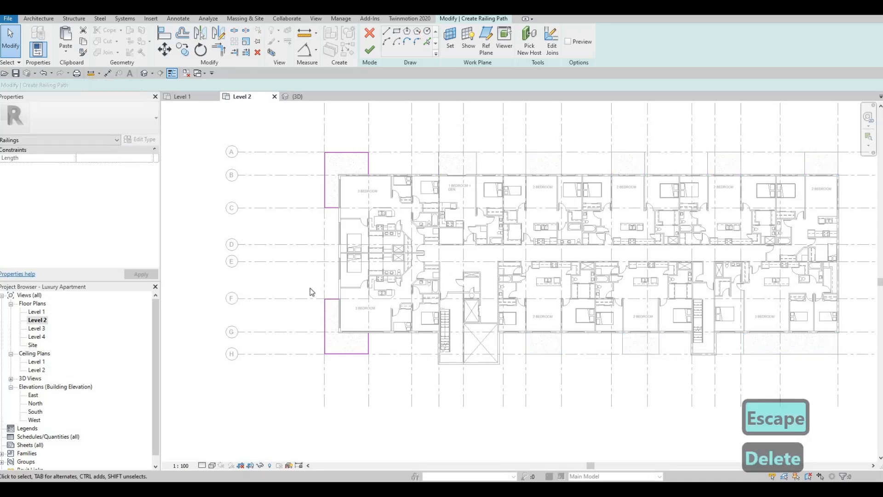
pyautogui.moveTo(398, 363); pyautogui.dragTo(309, 288)
pyautogui.press('Delete')
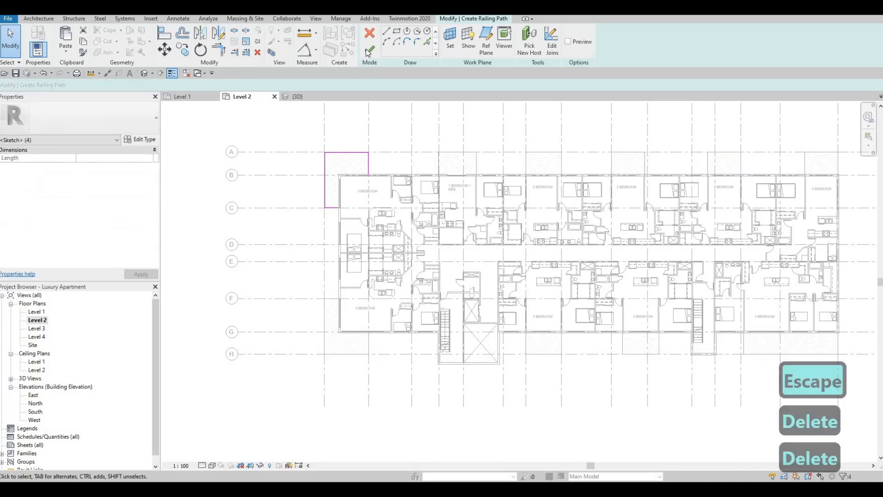
pyautogui.click(370, 49)
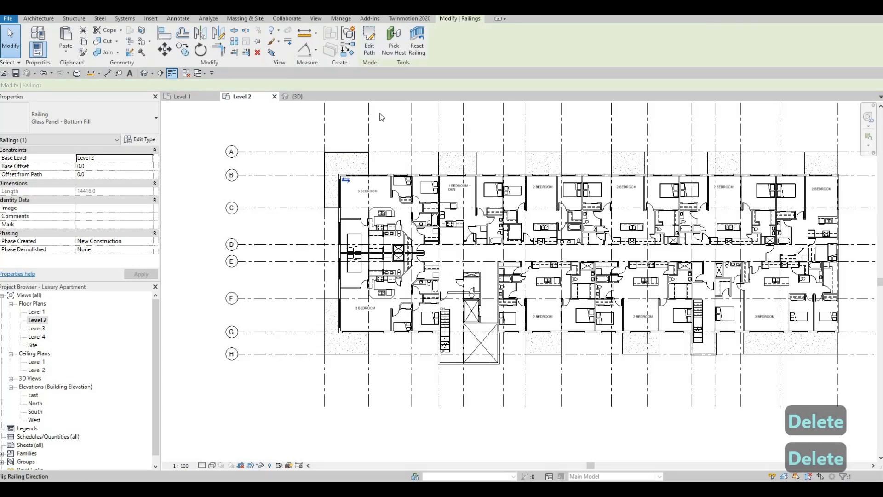
pyautogui.press('Escape')
pyautogui.press('Escape')
pyautogui.scroll(2, 390, 153)
pyautogui.click(301, 37)
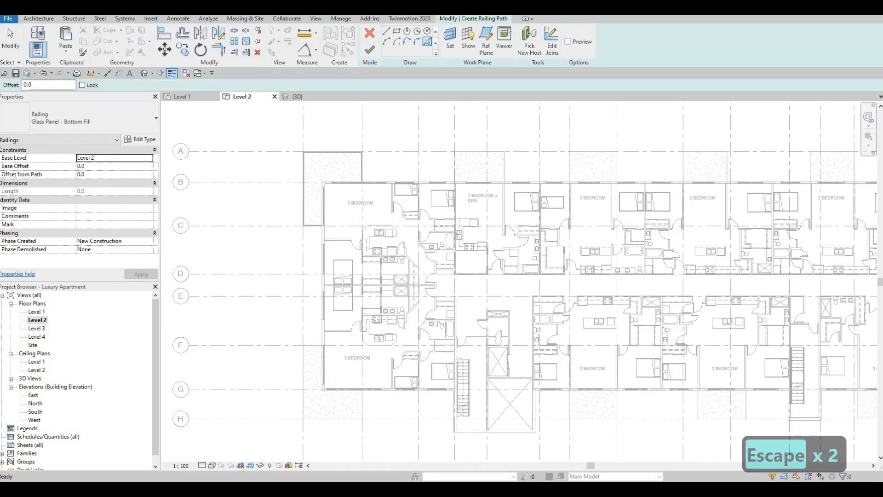
pyautogui.write('50')
pyautogui.press('Return')
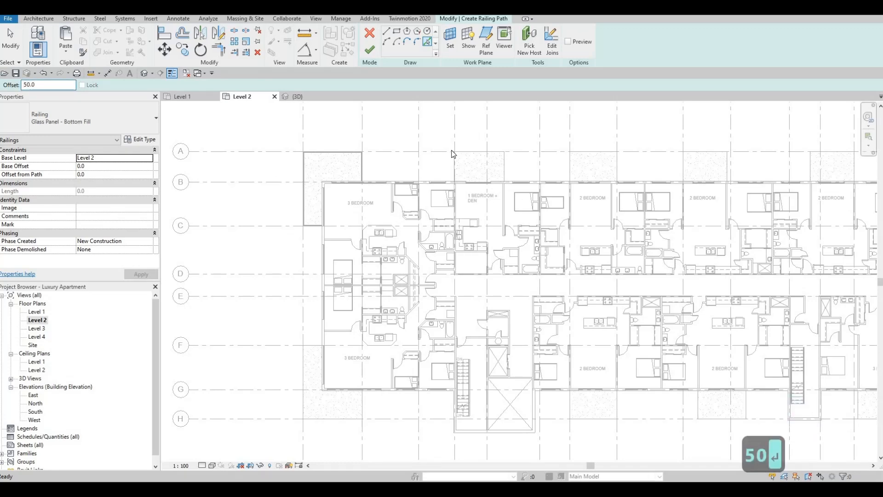
pyautogui.scroll(3, 451, 154)
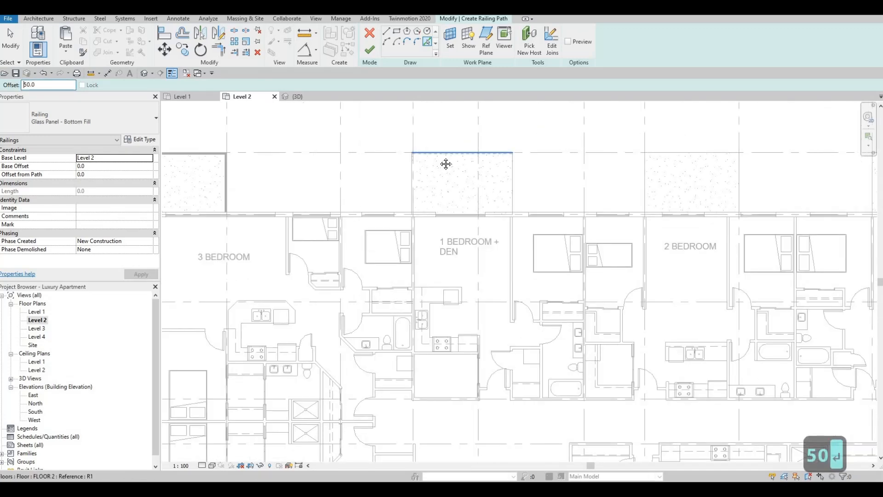
pyautogui.scroll(-2, 446, 164)
pyautogui.press('Escape')
pyautogui.press('Escape')
pyautogui.click(370, 33)
pyautogui.scroll(-2, 299, 260)
pyautogui.press('Escape')
# - Delete the stray straight railing standing on the ground in front of the building in the 3D view
pyautogui.scroll(-1, 244, 133)
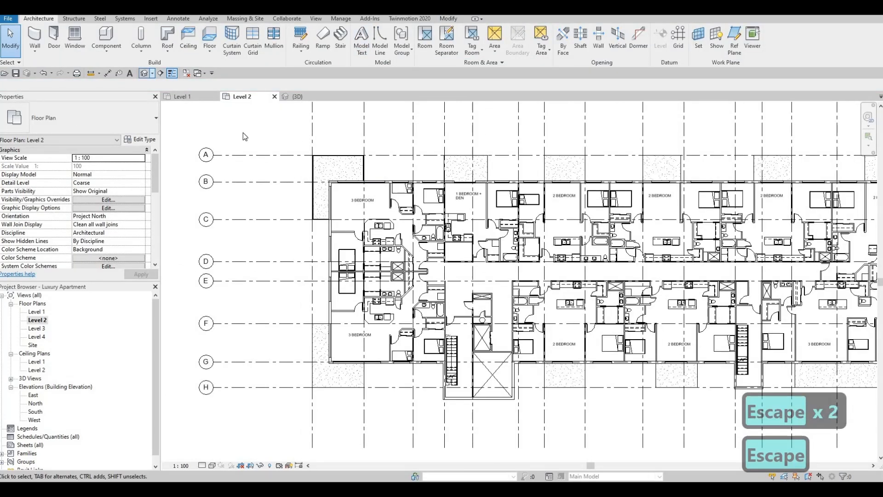
pyautogui.scroll(-3, 415, 261)
pyautogui.keyDown('shift'); pyautogui.moveTo(415, 251); pyautogui.dragTo(501, 242, button='middle'); pyautogui.keyUp('shift')
pyautogui.scroll(-1, 496, 230)
pyautogui.moveTo(460, 177); pyautogui.dragTo(504, 180, button='middle')
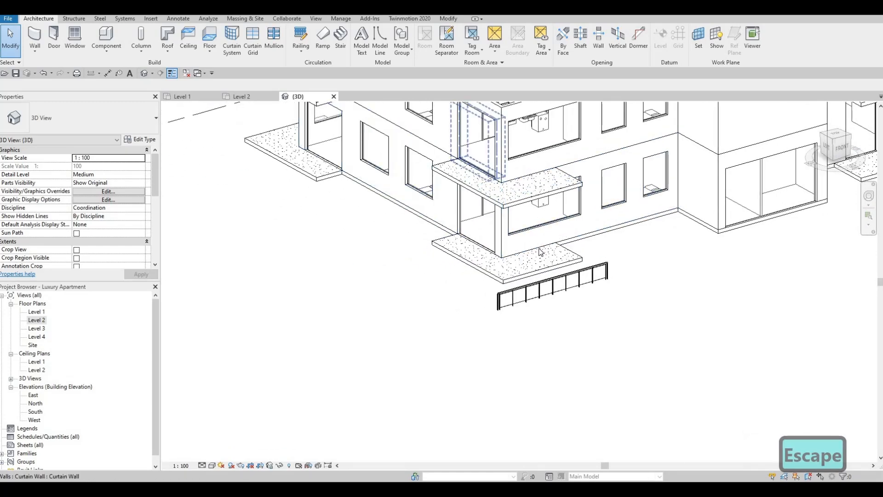
pyautogui.scroll(-3, 575, 281)
pyautogui.click(556, 296)
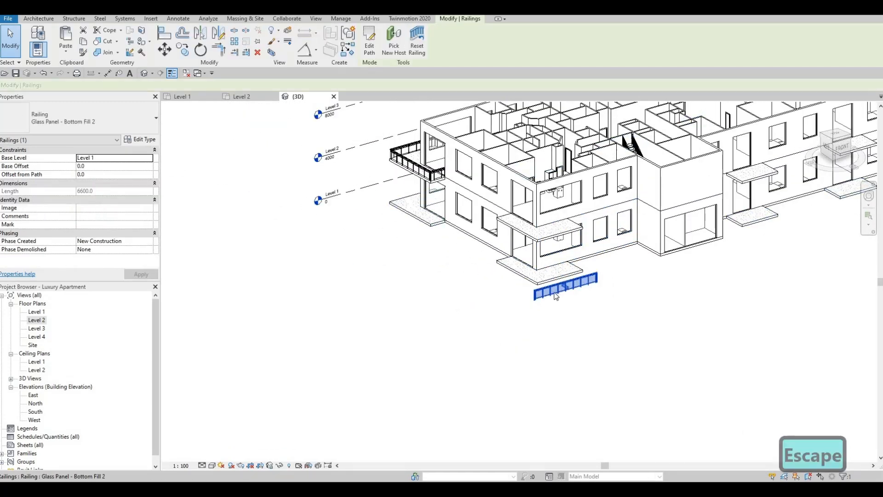
pyautogui.press('Delete')
pyautogui.moveTo(496, 260); pyautogui.dragTo(491, 283, button='middle')
pyautogui.scroll(1, 519, 270)
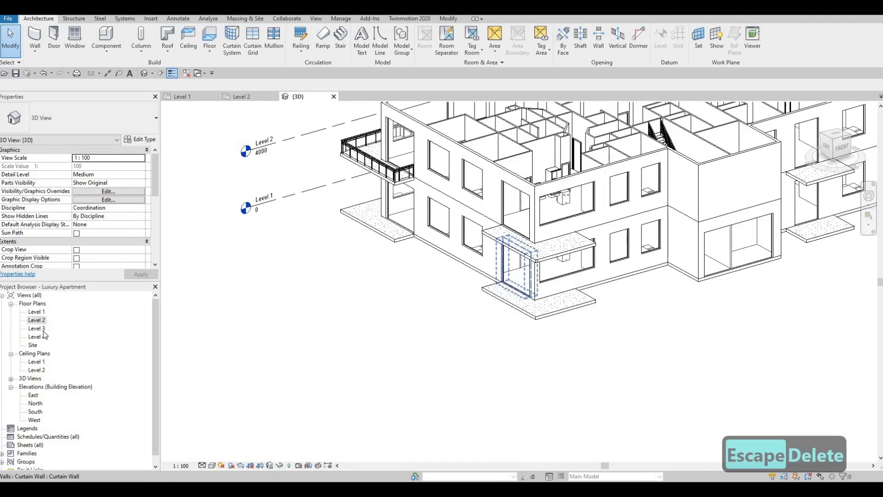
# - Open the Level 1 floor plan and create an in-place component in the Generic Models category, keeping the default name
pyautogui.doubleClick(37, 312)
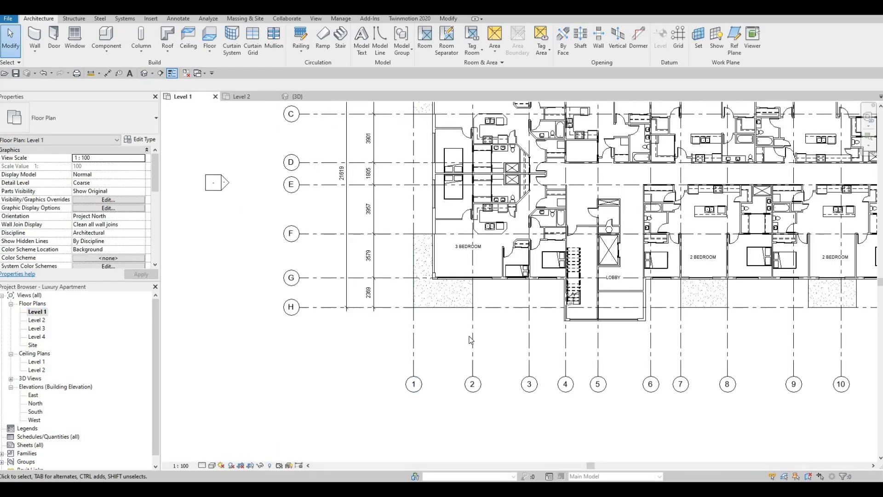
pyautogui.scroll(3, 480, 174)
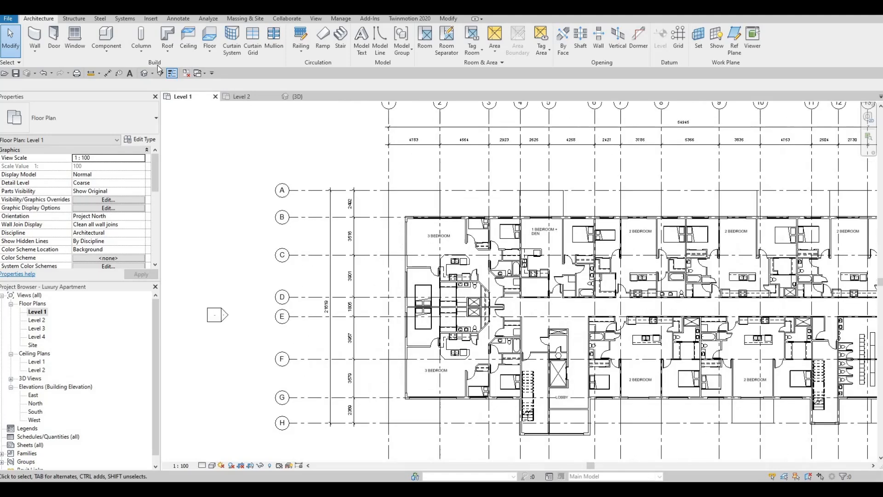
pyautogui.click(106, 49)
pyautogui.click(115, 88)
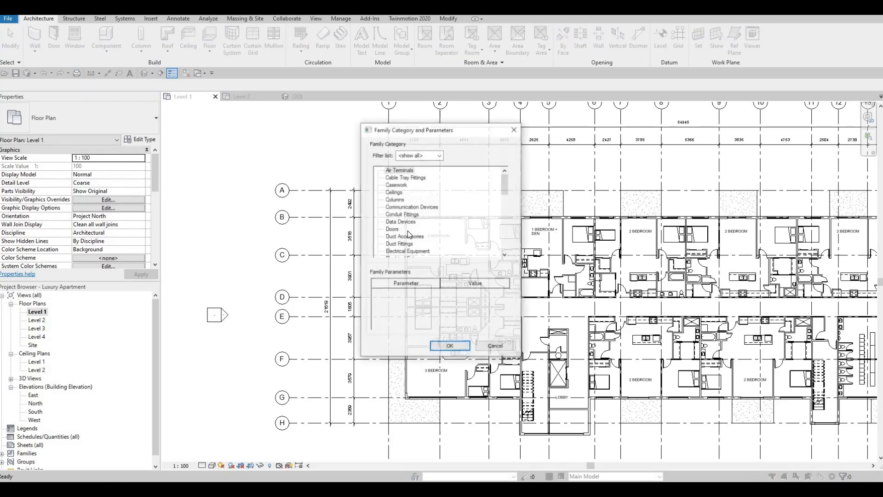
pyautogui.scroll(-3, 401, 237)
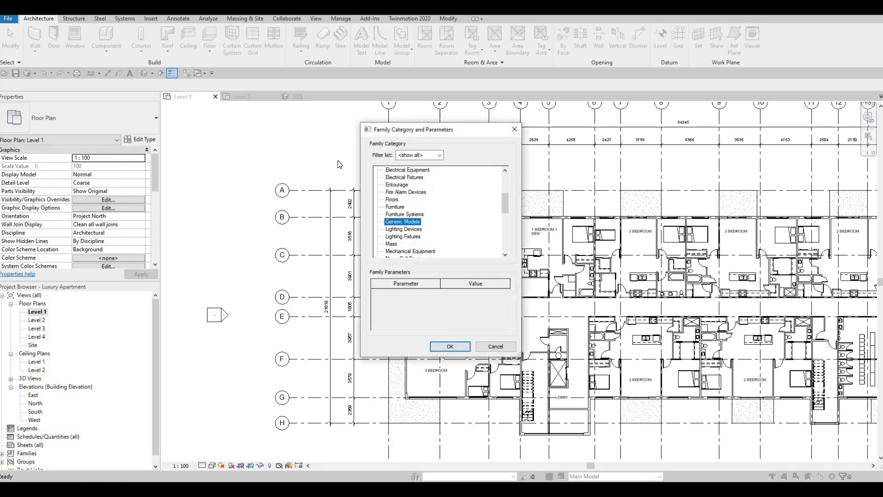
pyautogui.click(450, 346)
pyautogui.press('Return')
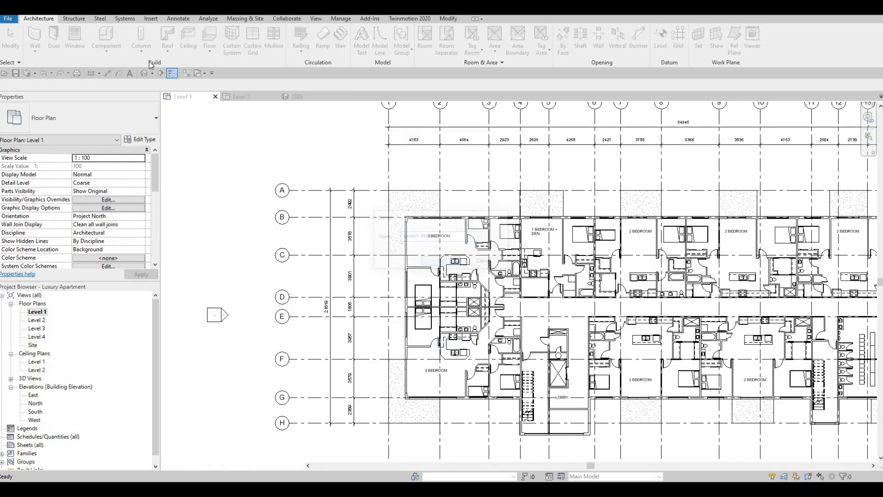
# - Start an extrusion and sketch a rectangle about 460 by 480 mm from the intersection of grids A and 1
pyautogui.click(76, 40)
pyautogui.scroll(1, 261, 35)
pyautogui.scroll(1, 261, 34)
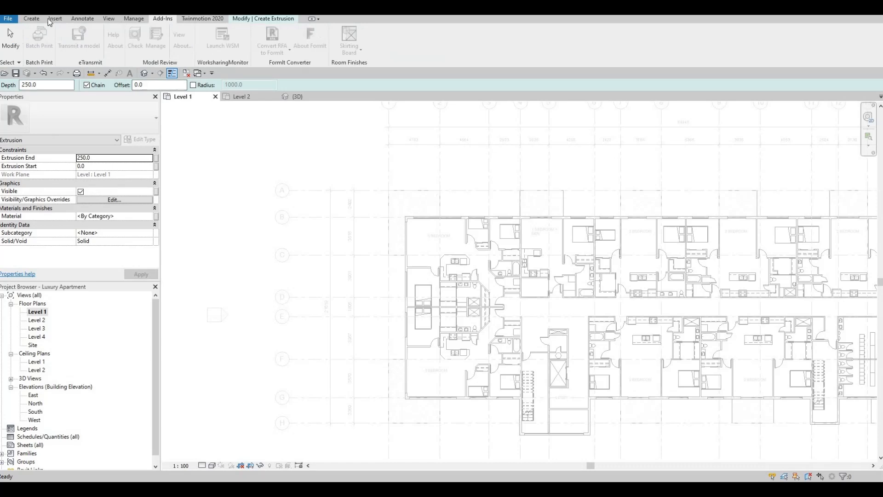
pyautogui.scroll(5, 280, 24)
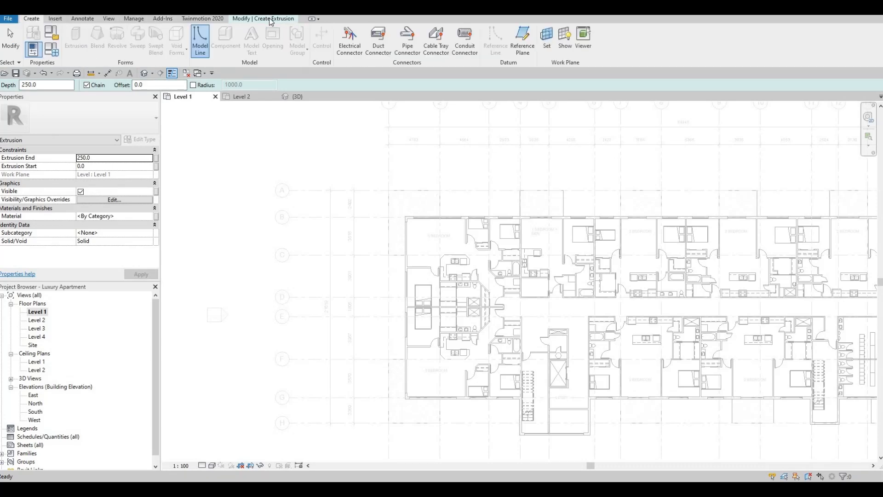
pyautogui.scroll(-7, 336, 37)
pyautogui.click(344, 32)
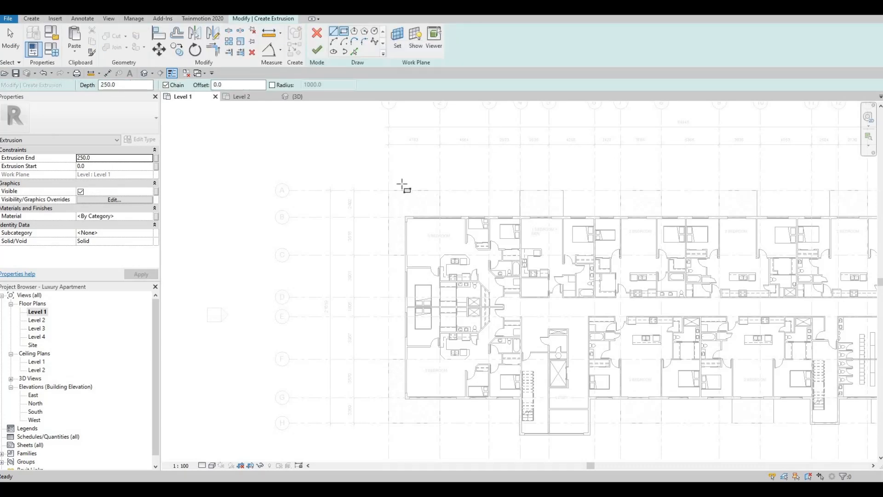
pyautogui.scroll(2, 363, 197)
pyautogui.scroll(6, 361, 194)
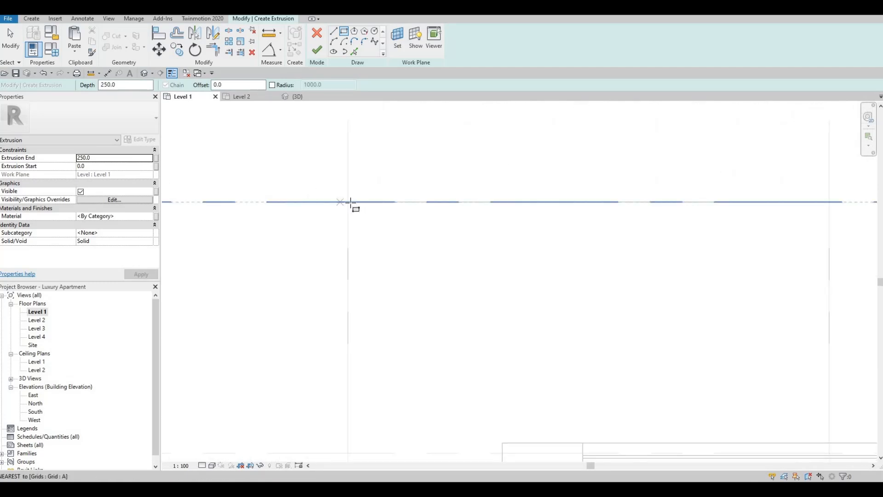
pyautogui.click(363, 222)
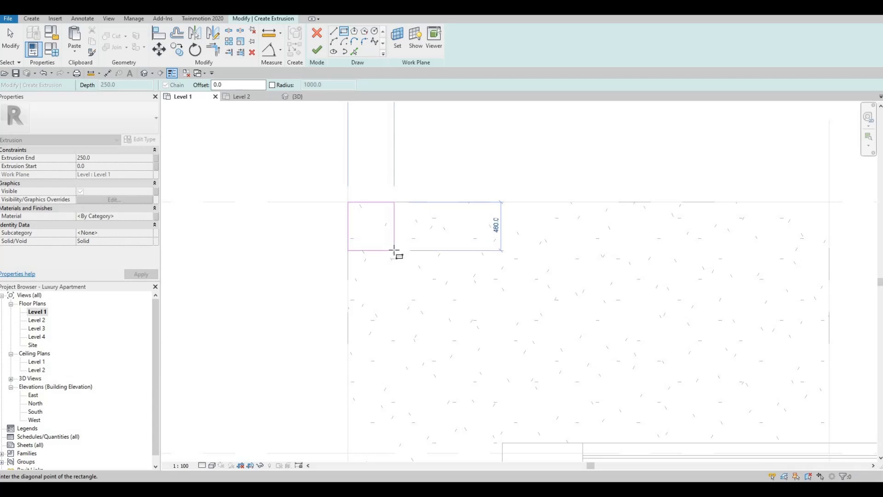
pyautogui.scroll(-1, 394, 251)
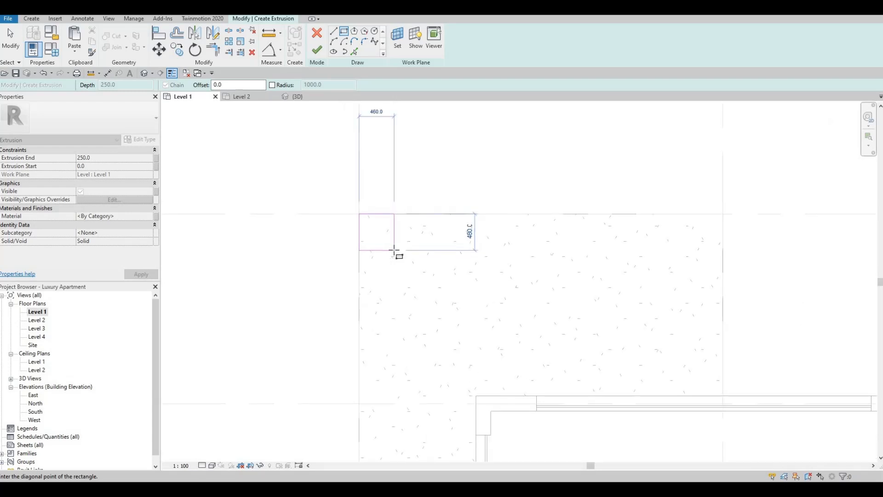
pyautogui.click(361, 212)
pyautogui.press('Escape')
pyautogui.press('Escape')
pyautogui.press('Escape')
# - Set the rectangle's height in plan to 400 mm by shifting its north edge
pyautogui.scroll(2, 375, 216)
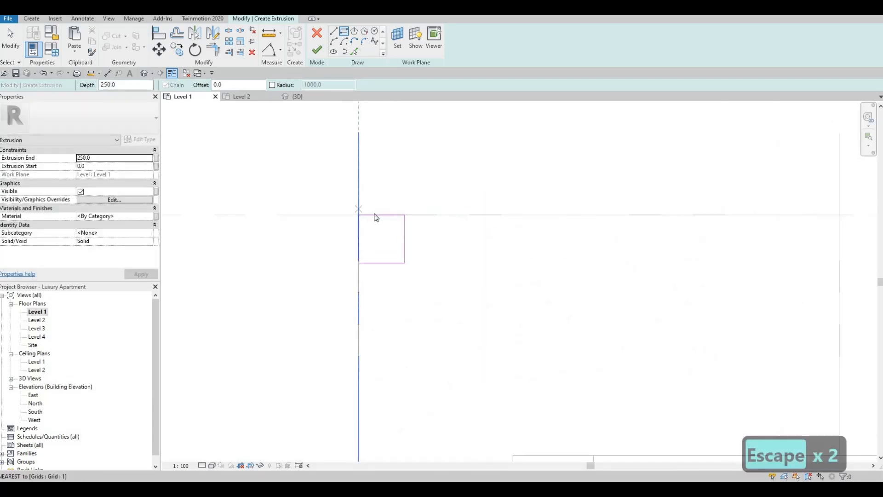
pyautogui.click(380, 215)
pyautogui.scroll(-3, 382, 216)
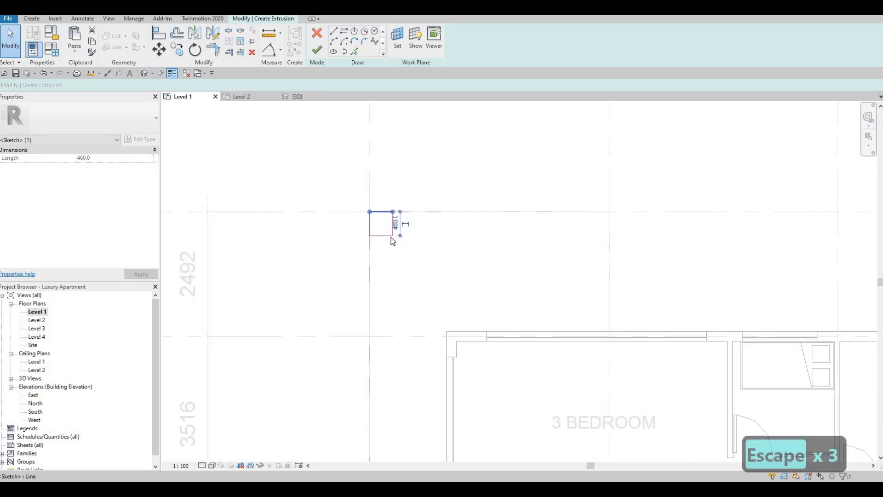
pyautogui.scroll(3, 388, 225)
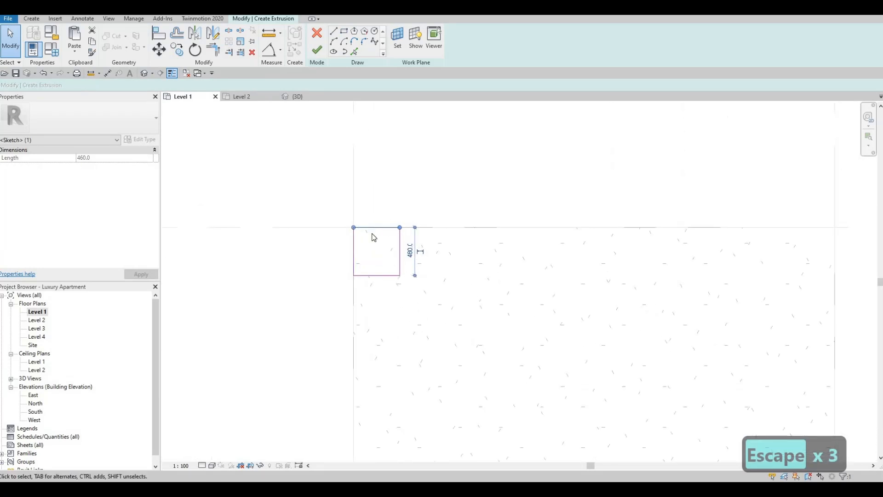
pyautogui.press('Escape')
pyautogui.press('Escape')
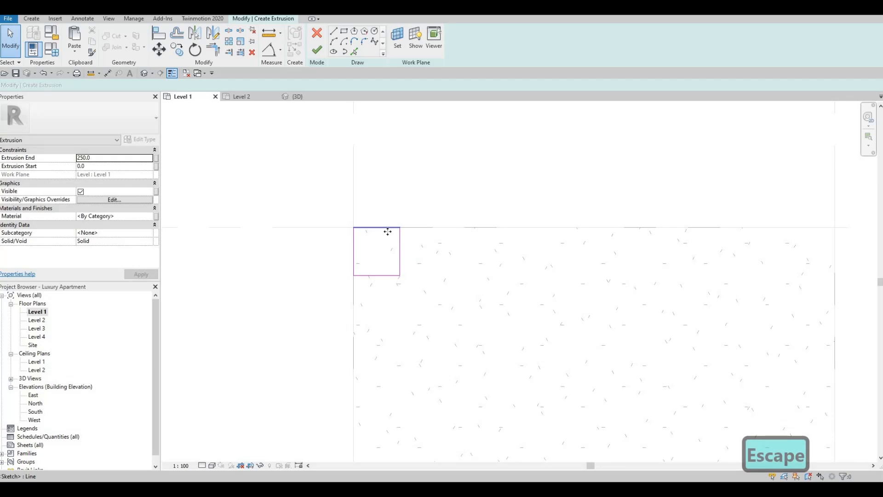
pyautogui.click(389, 228)
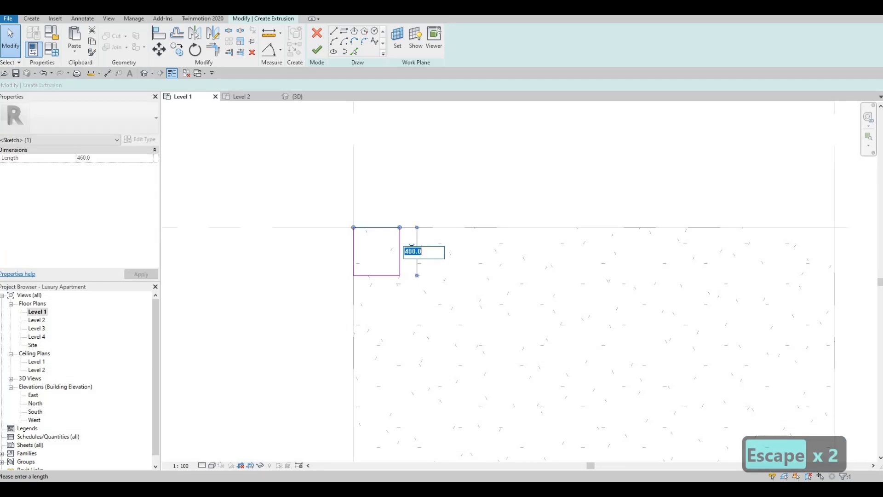
pyautogui.write('400')
pyautogui.press('Return')
pyautogui.press('Escape')
pyautogui.press('Escape')
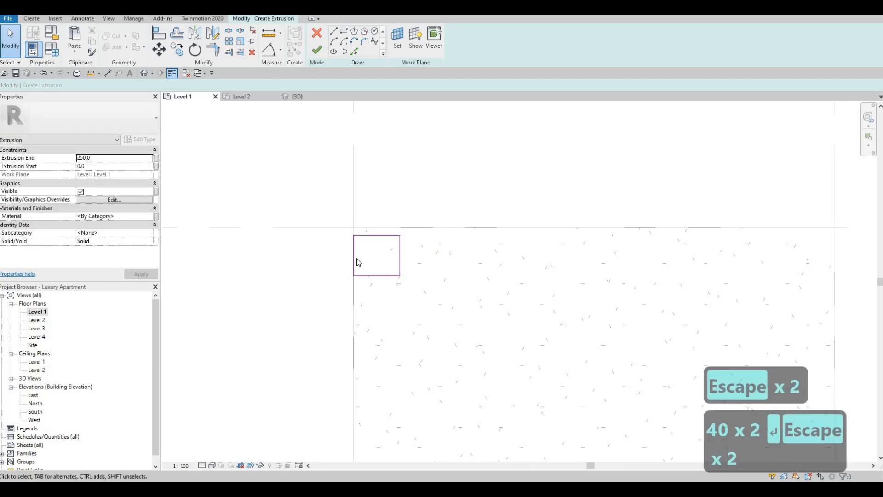
# - Set the rectangle's width to 400 mm by shifting its west edge
pyautogui.click(356, 258)
pyautogui.click(372, 212)
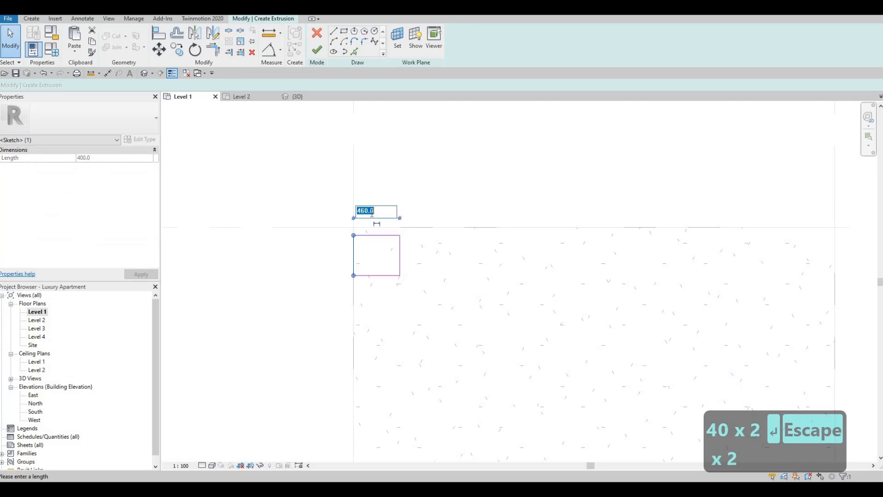
pyautogui.write('400')
pyautogui.press('Return')
pyautogui.press('Escape')
pyautogui.press('Escape')
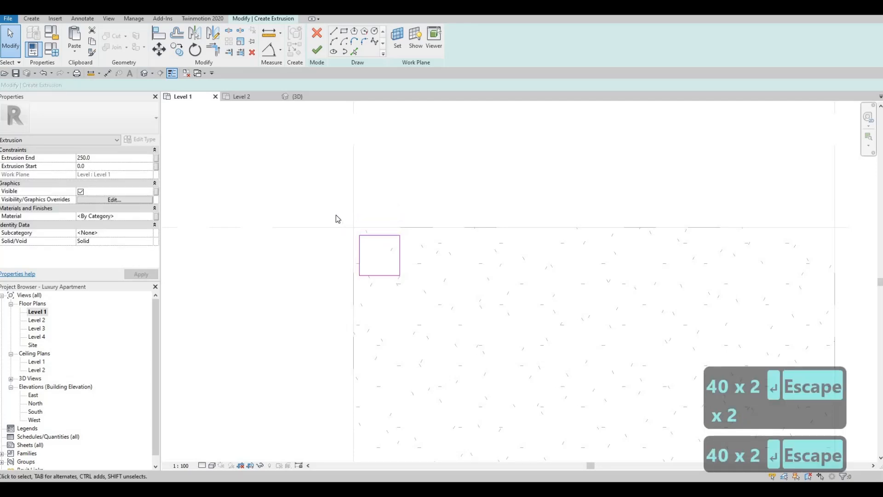
# - Move the whole square by the midpoint of its north edge onto grid 1
pyautogui.moveTo(332, 210); pyautogui.dragTo(429, 295)
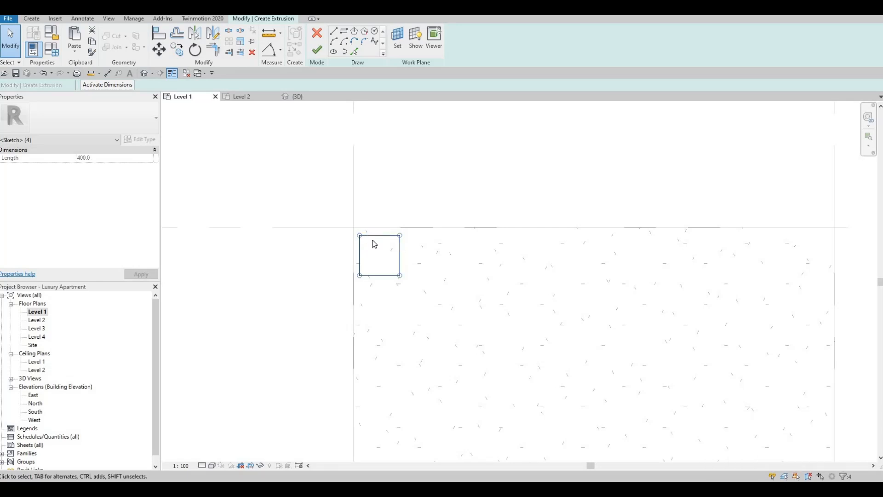
pyautogui.press('m')
pyautogui.press('v')
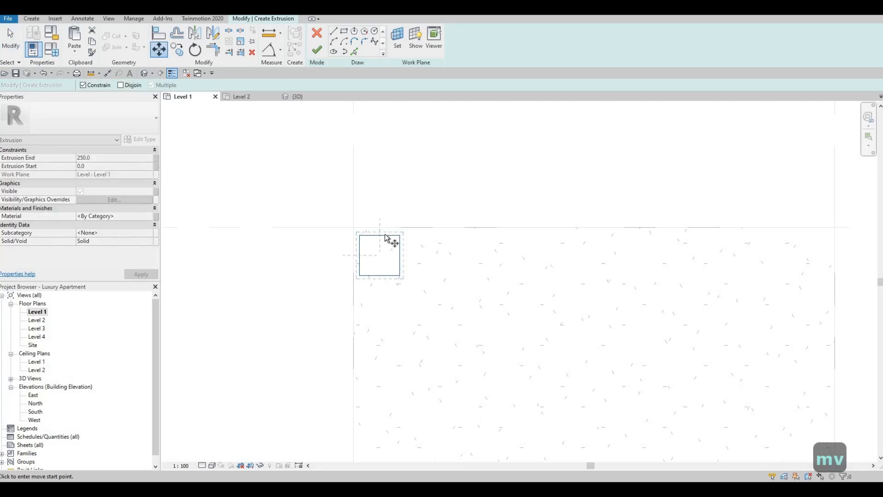
pyautogui.click(380, 235)
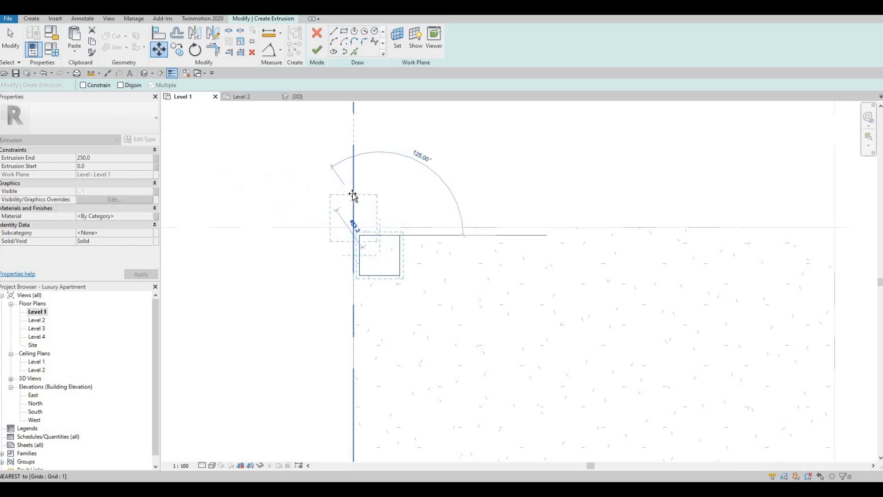
pyautogui.press('Escape')
pyautogui.press('Escape')
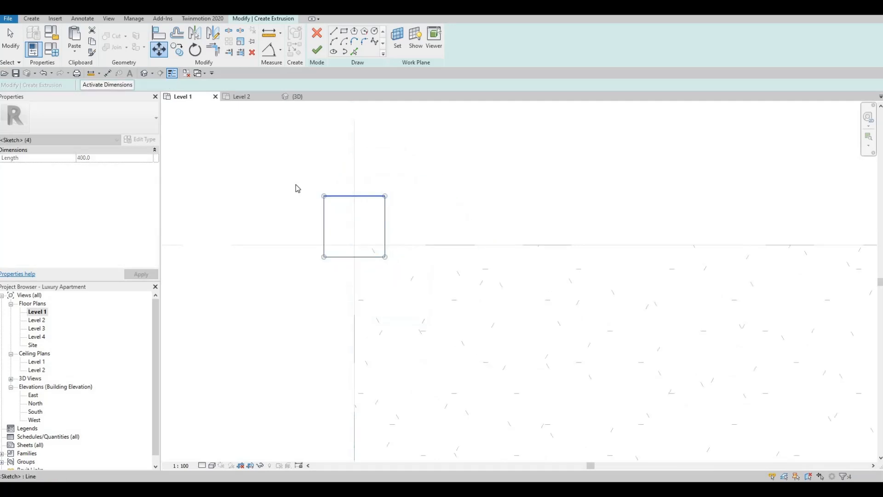
# - Move the whole square by the midpoint of its west edge onto grid A, centring it on the grid intersection
pyautogui.moveTo(413, 279); pyautogui.dragTo(292, 178)
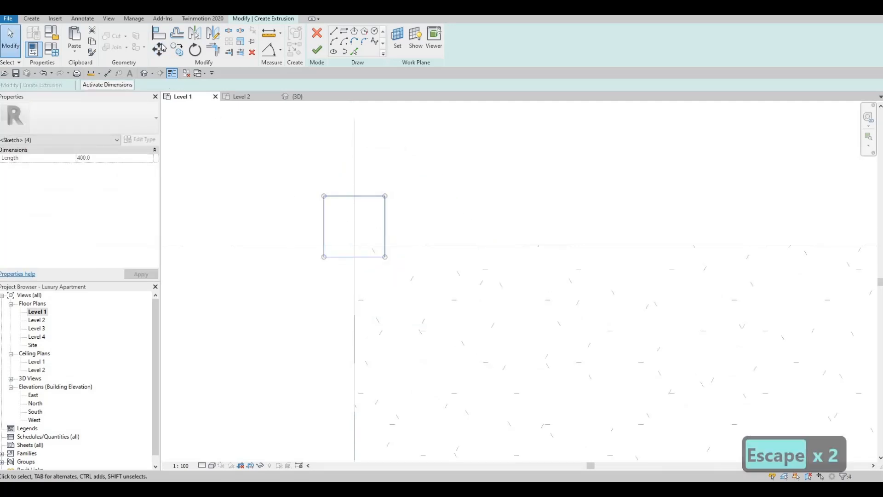
pyautogui.click(324, 235)
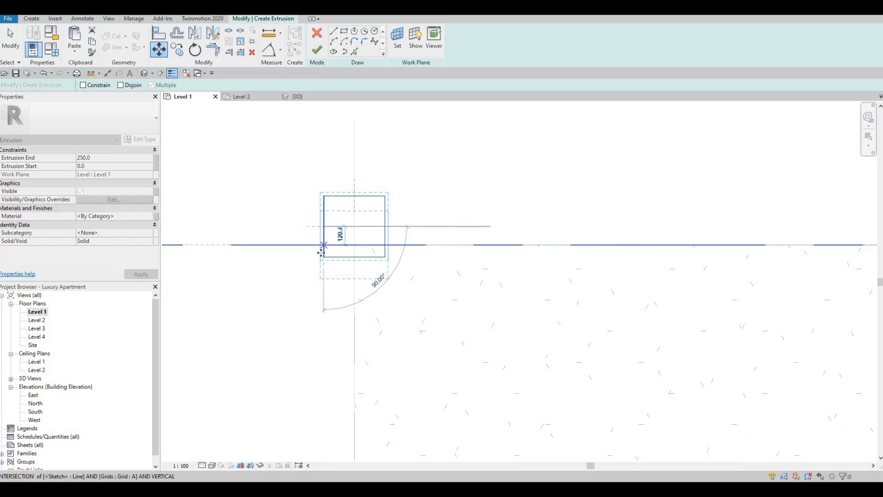
pyautogui.click(319, 251)
pyautogui.scroll(2, 338, 236)
pyautogui.moveTo(347, 230); pyautogui.dragTo(356, 225, button='middle')
pyautogui.scroll(-3, 385, 216)
pyautogui.scroll(-3, 387, 219)
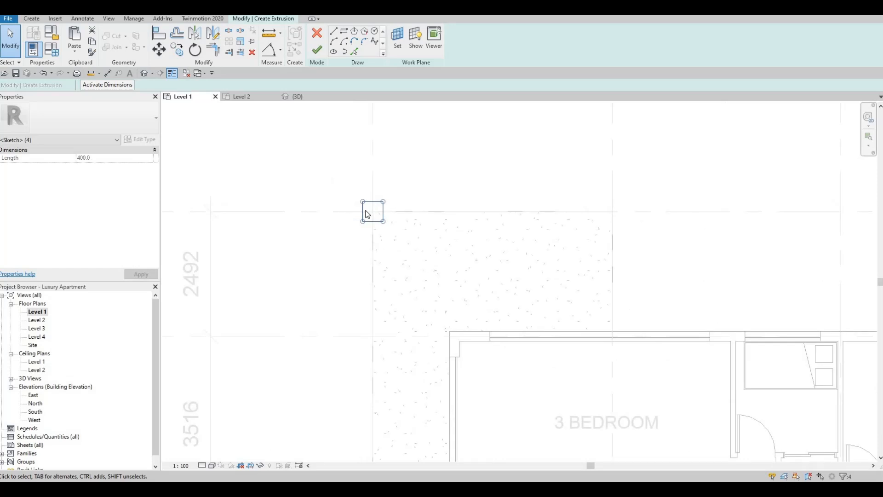
pyautogui.scroll(3, 367, 214)
pyautogui.scroll(-2, 381, 236)
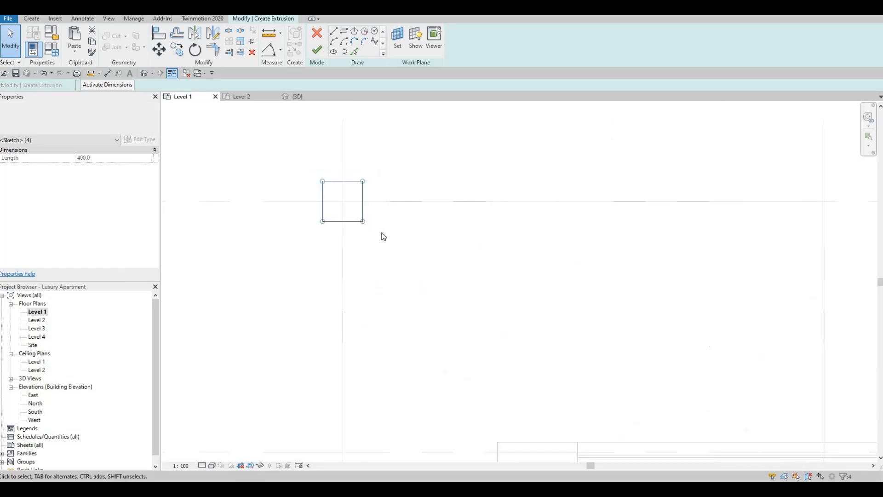
# - Make multiple copies from the square's centre at grids 1 and A, placing the first copy at the balcony corner on grid 2
pyautogui.press('F1')
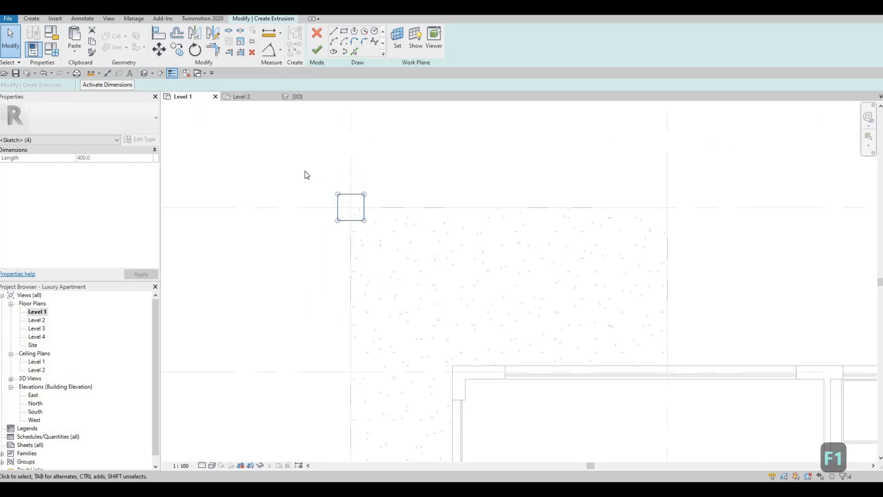
pyautogui.scroll(1, 376, 223)
pyautogui.moveTo(305, 169); pyautogui.dragTo(380, 228)
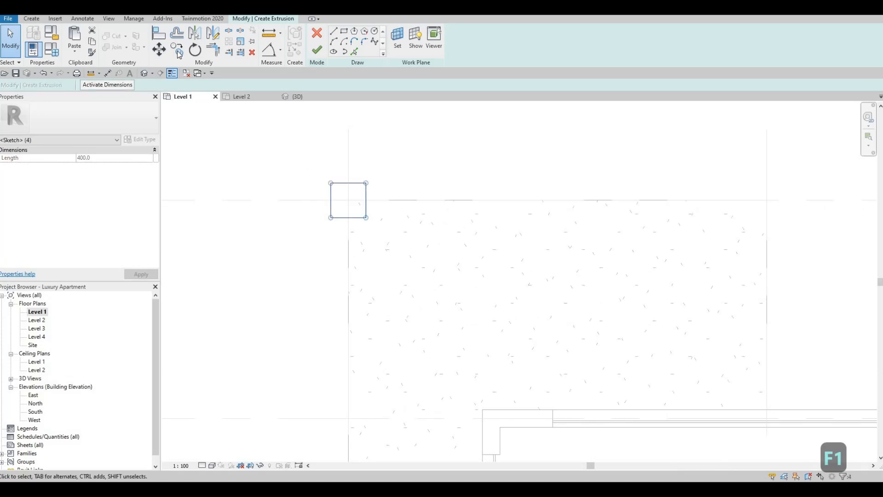
pyautogui.click(151, 84)
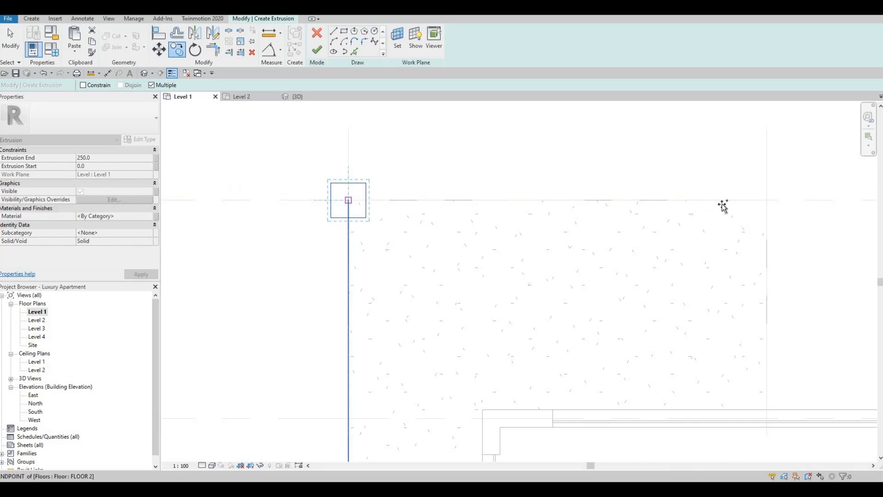
pyautogui.click(767, 200)
# - Place copies of the square on grid A at both outer corners of the second balcony, which starts at grid 4
pyautogui.scroll(-4, 661, 210)
pyautogui.scroll(-3, 670, 179)
pyautogui.moveTo(670, 180); pyautogui.dragTo(401, 153, button='middle')
pyautogui.scroll(2, 704, 162)
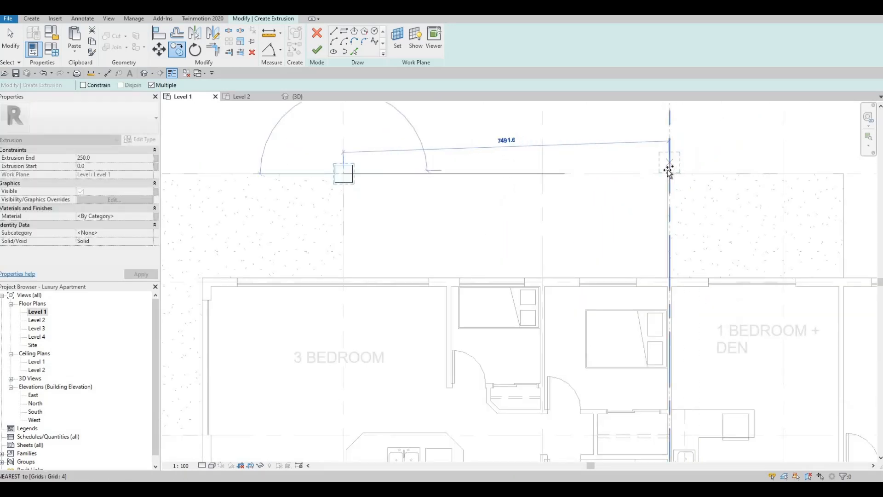
pyautogui.scroll(3, 669, 173)
pyautogui.click(666, 175)
pyautogui.scroll(-3, 678, 157)
pyautogui.moveTo(794, 184); pyautogui.dragTo(512, 217, button='middle')
pyautogui.scroll(3, 595, 199)
pyautogui.click(572, 196)
# - Place copies of the square on grid A at both outer corners of the third balcony, between grids 7 and 8
pyautogui.scroll(-3, 571, 195)
pyautogui.scroll(-2, 529, 216)
pyautogui.moveTo(685, 203); pyautogui.dragTo(466, 208, button='middle')
pyautogui.scroll(3, 322, 212)
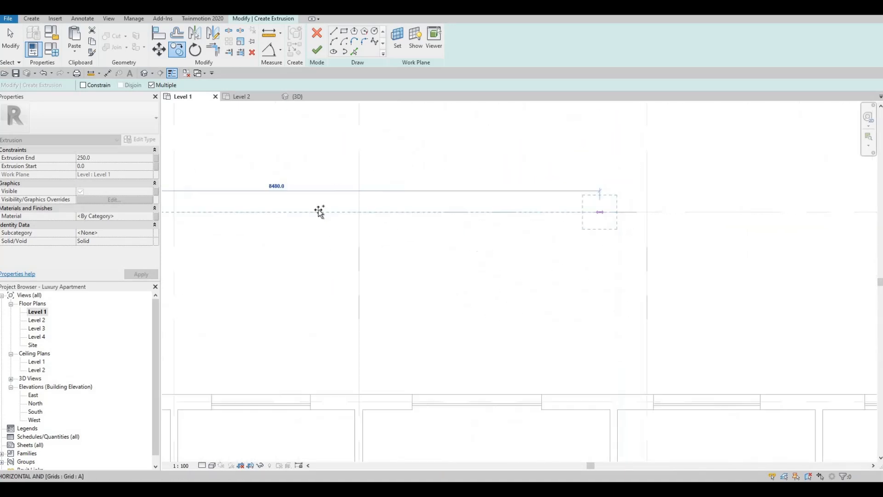
pyautogui.moveTo(825, 216); pyautogui.dragTo(501, 217, button='middle')
pyautogui.scroll(-4, 503, 195)
pyautogui.scroll(-2, 690, 202)
pyautogui.moveTo(777, 199); pyautogui.dragTo(352, 190, button='middle')
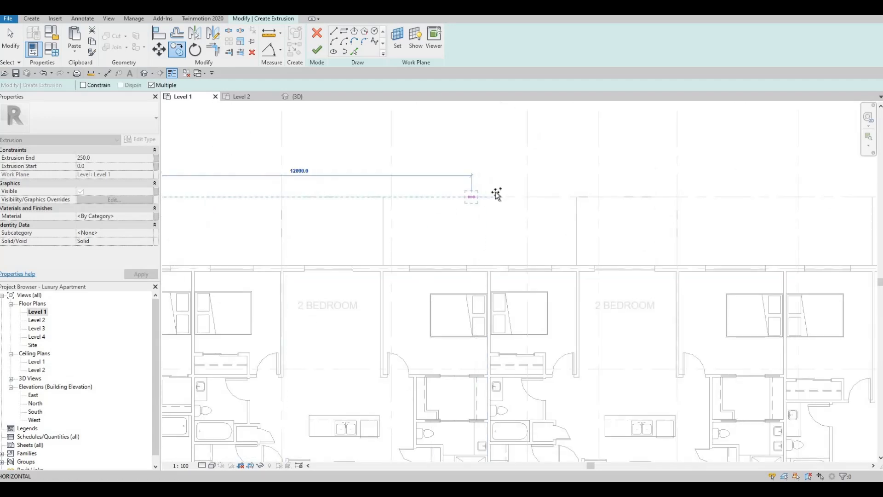
# - Place copies of the square on grid A at both outer corners of the fourth balcony, which starts at grid 9
pyautogui.scroll(5, 460, 196)
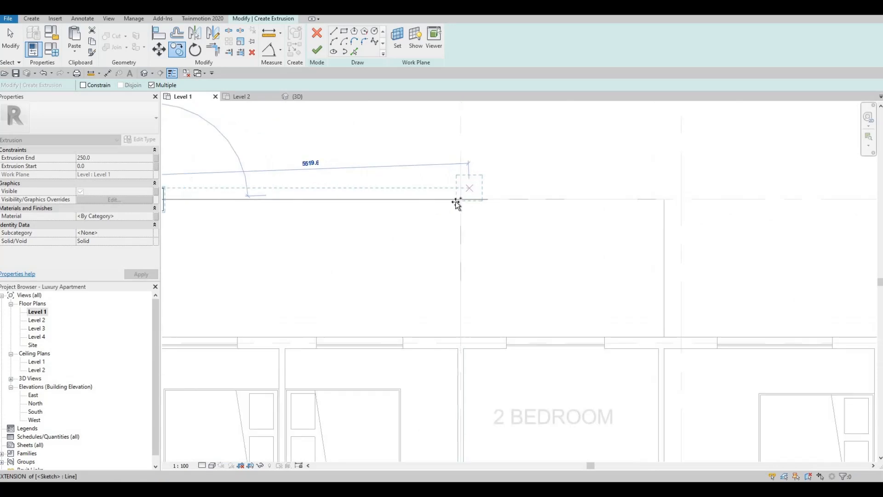
pyautogui.scroll(2, 459, 204)
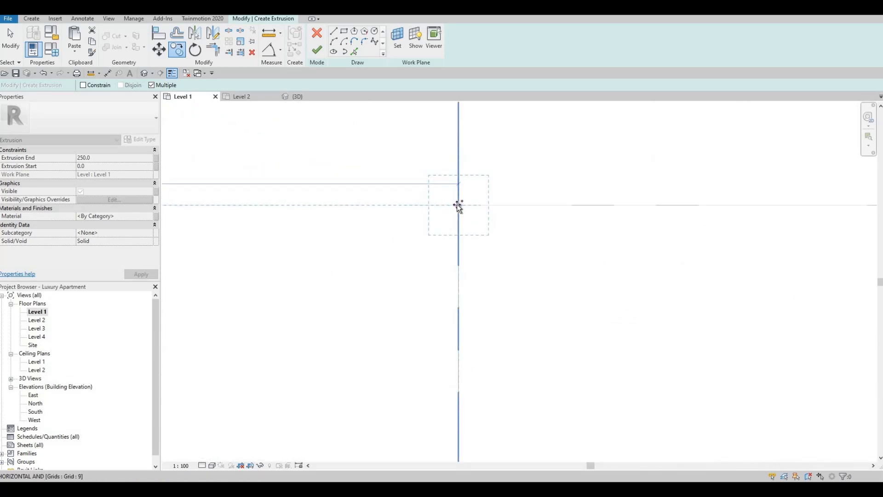
pyautogui.scroll(-2, 723, 198)
pyautogui.click(730, 201)
# - Place copies of the square on grid A at both outer corners of the fifth balcony
pyautogui.scroll(-2, 644, 227)
pyautogui.scroll(3, 593, 184)
pyautogui.scroll(2, 579, 208)
pyautogui.click(576, 205)
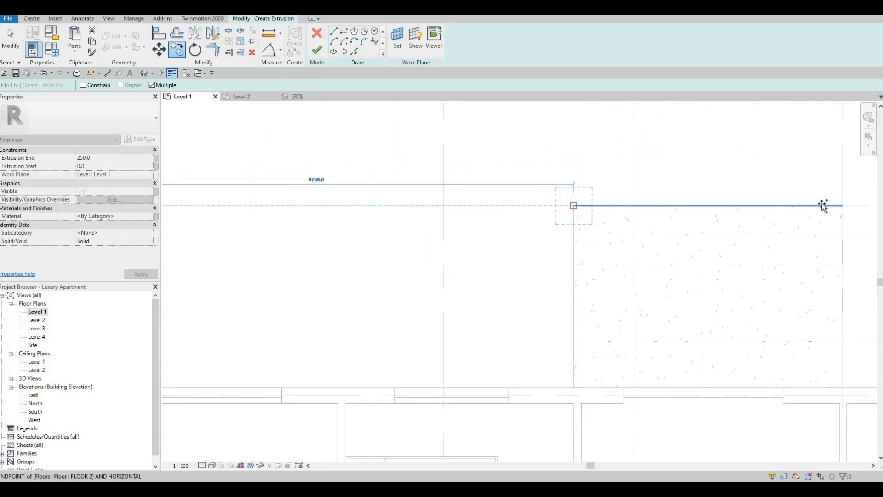
pyautogui.click(844, 207)
# - Place copies of the square on grid A at both outer corners of the last north balcony, ending at grid 15
pyautogui.moveTo(864, 212); pyautogui.dragTo(649, 185, button='middle')
pyautogui.scroll(-3, 575, 187)
pyautogui.scroll(-2, 581, 197)
pyautogui.scroll(6, 539, 197)
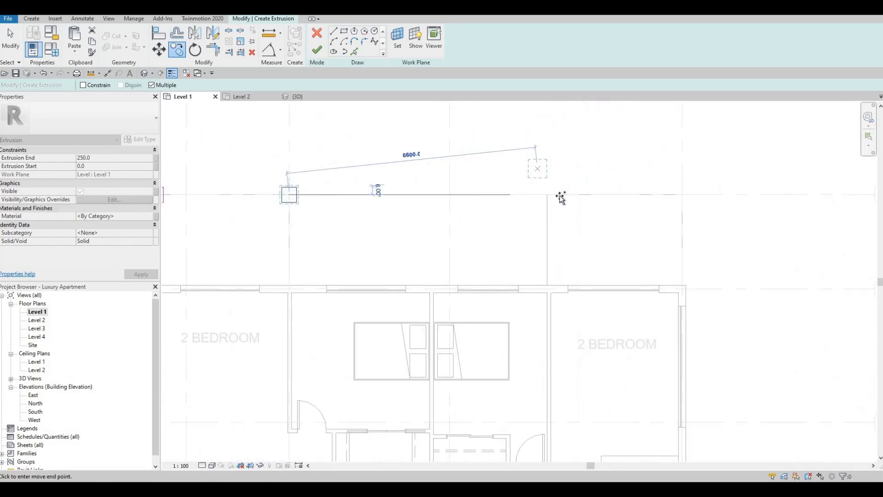
pyautogui.click(555, 205)
pyautogui.moveTo(659, 196); pyautogui.dragTo(367, 194, button='middle')
pyautogui.click(621, 204)
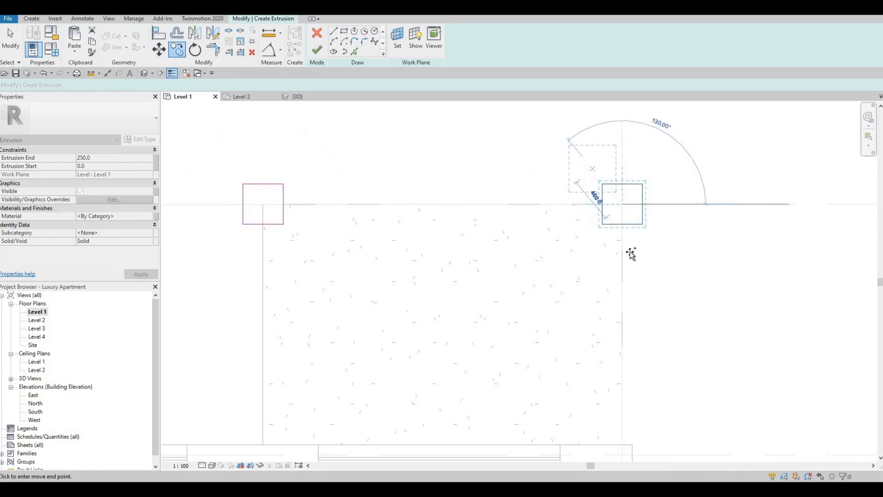
# - Copy the square along grid 15 down to grid H, and add another copy at that southeast balcony's west corner
pyautogui.scroll(-4, 587, 161)
pyautogui.moveTo(630, 253); pyautogui.dragTo(639, 62, button='middle')
pyautogui.moveTo(648, 281); pyautogui.dragTo(662, 113, button='middle')
pyautogui.scroll(-1, 648, 317)
pyautogui.moveTo(646, 327); pyautogui.dragTo(676, 232, button='middle')
pyautogui.scroll(7, 656, 308)
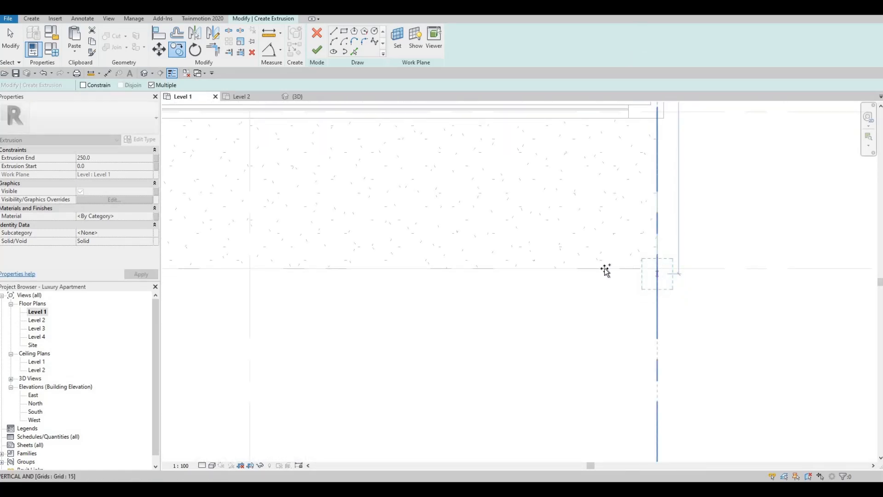
pyautogui.click(657, 268)
pyautogui.moveTo(321, 268); pyautogui.dragTo(704, 235, button='middle')
pyautogui.moveTo(386, 236); pyautogui.dragTo(522, 238, button='middle')
pyautogui.scroll(2, 494, 237)
pyautogui.click(508, 236)
# - Place copies of the square on grid H at both outer corners of the south balcony around grid 10
pyautogui.moveTo(311, 244); pyautogui.dragTo(855, 225, button='middle')
pyautogui.scroll(-2, 732, 274)
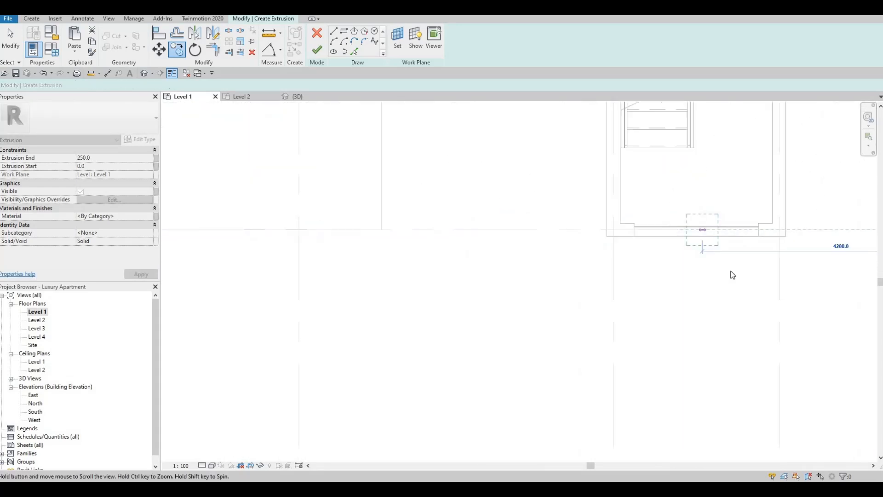
pyautogui.moveTo(452, 245); pyautogui.dragTo(617, 267, button='middle')
pyautogui.scroll(2, 609, 249)
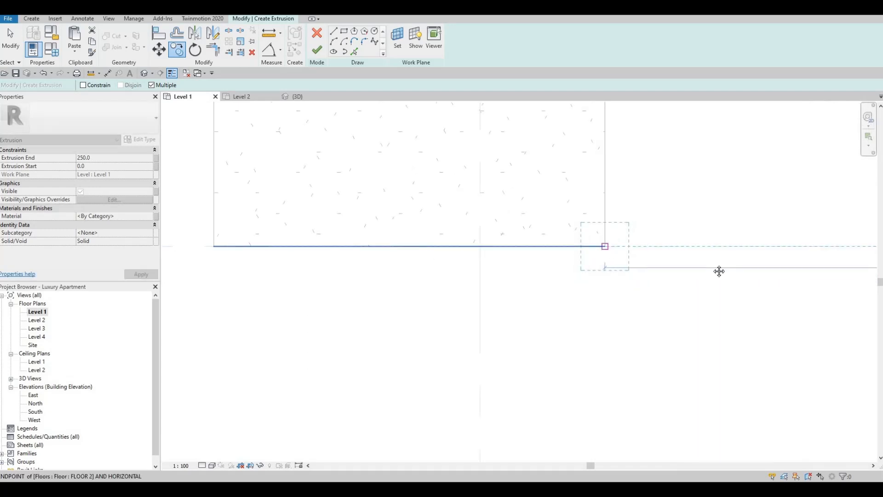
pyautogui.moveTo(316, 254); pyautogui.dragTo(684, 264, button='middle')
pyautogui.scroll(2, 609, 258)
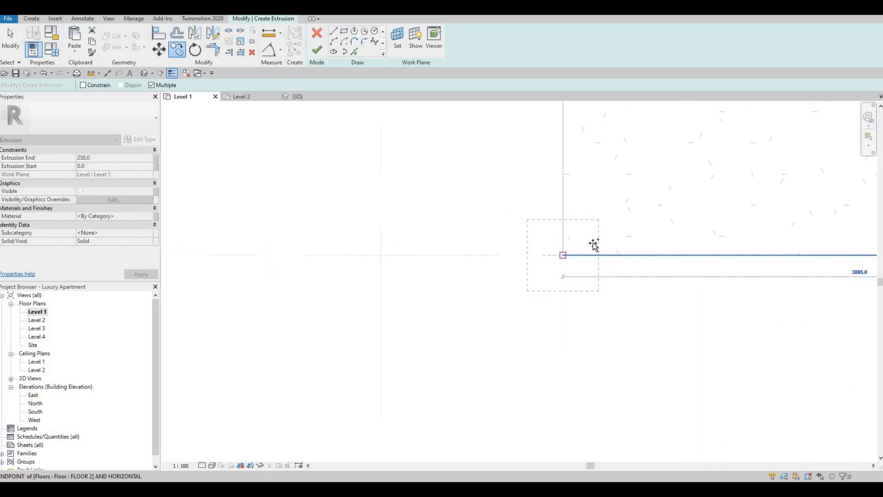
# - Place copies of the square on grid H at the corners of the south balcony between grids 8 and 7
pyautogui.scroll(-4, 559, 262)
pyautogui.moveTo(491, 248); pyautogui.dragTo(837, 266, button='middle')
pyautogui.scroll(-1, 605, 256)
pyautogui.moveTo(657, 254); pyautogui.dragTo(691, 256, button='middle')
pyautogui.scroll(-1, 621, 254)
pyautogui.moveTo(619, 252); pyautogui.dragTo(731, 254, button='middle')
pyautogui.scroll(3, 609, 271)
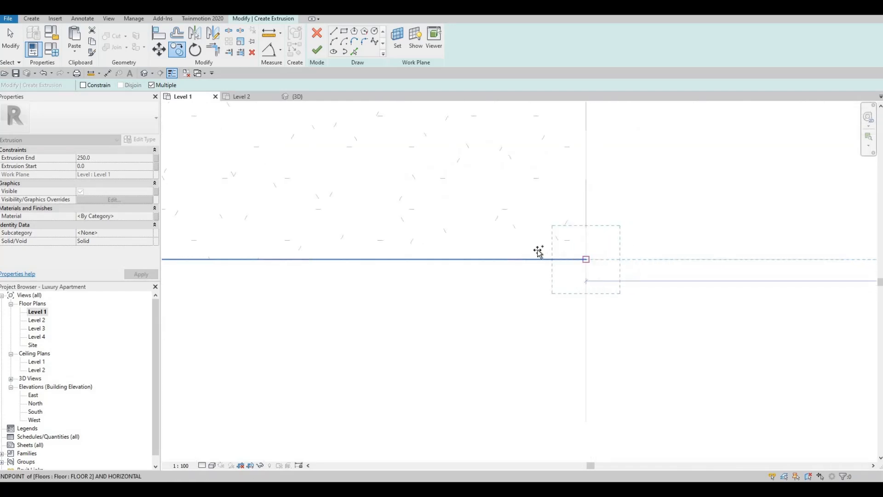
pyautogui.moveTo(659, 259); pyautogui.dragTo(708, 259, button='middle')
pyautogui.scroll(3, 586, 259)
pyautogui.click(584, 258)
pyautogui.scroll(-5, 578, 257)
pyautogui.moveTo(487, 257); pyautogui.dragTo(792, 258, button='middle')
pyautogui.scroll(4, 609, 260)
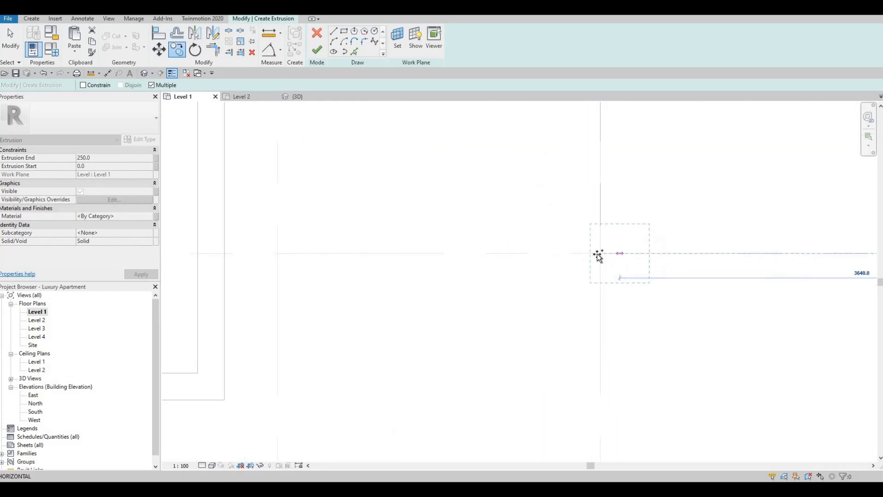
pyautogui.click(598, 251)
# - Copy the square to the intersection of grids 3 and H
pyautogui.scroll(-3, 649, 242)
pyautogui.moveTo(540, 254); pyautogui.dragTo(823, 221, button='middle')
pyautogui.scroll(-1, 630, 232)
pyautogui.moveTo(585, 225); pyautogui.dragTo(801, 294, button='middle')
pyautogui.scroll(5, 622, 293)
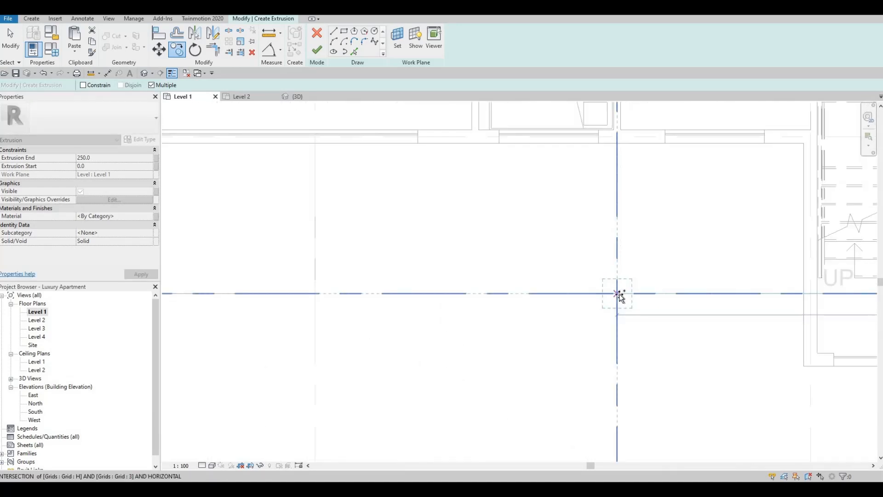
pyautogui.click(617, 291)
# - Place copies of the square on grid H at the southwest balcony's corners on grids 2 and 1
pyautogui.moveTo(492, 291); pyautogui.dragTo(788, 292, button='middle')
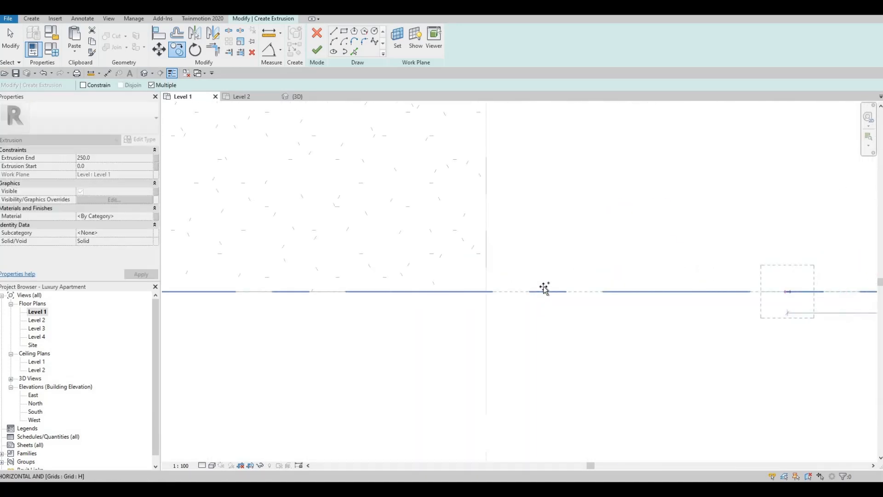
pyautogui.scroll(-3, 657, 297)
pyautogui.moveTo(508, 291); pyautogui.dragTo(648, 293, button='middle')
pyautogui.scroll(3, 649, 293)
pyautogui.moveTo(165, 293); pyautogui.dragTo(525, 280, button='middle')
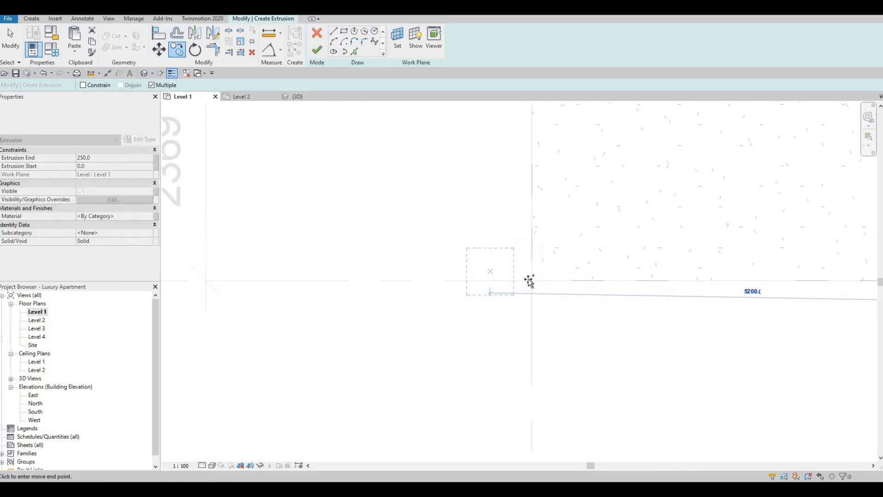
pyautogui.click(532, 280)
# - Copy the square up grid 1 to its intersections with grid F and grid C, at the ends of the west balconies
pyautogui.scroll(-5, 562, 176)
pyautogui.moveTo(562, 175); pyautogui.dragTo(544, 329, button='middle')
pyautogui.scroll(4, 527, 197)
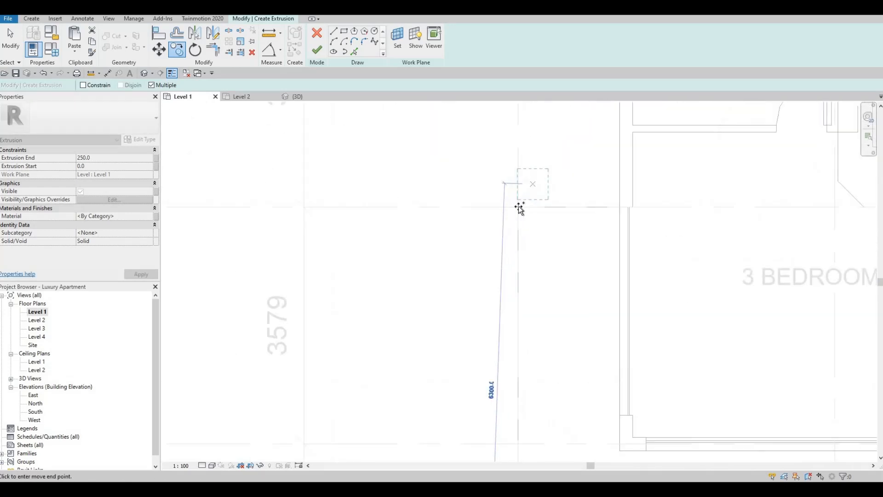
pyautogui.scroll(-5, 537, 305)
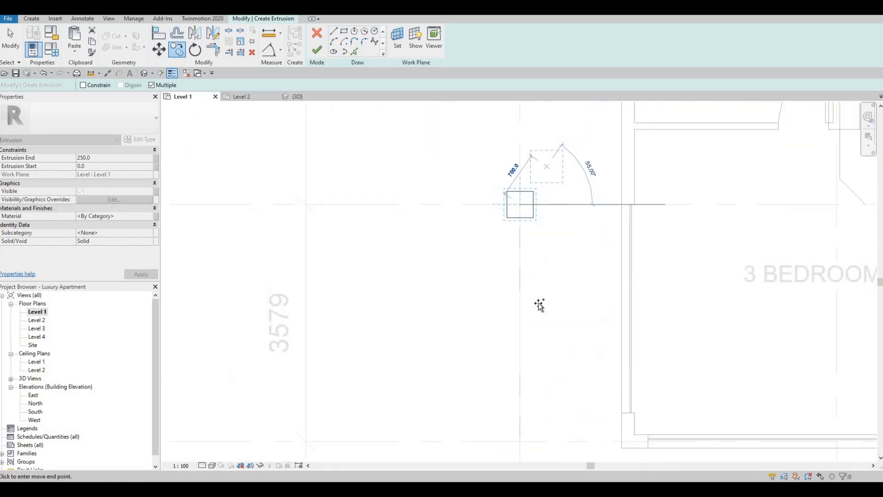
pyautogui.moveTo(523, 144); pyautogui.dragTo(499, 309, button='middle')
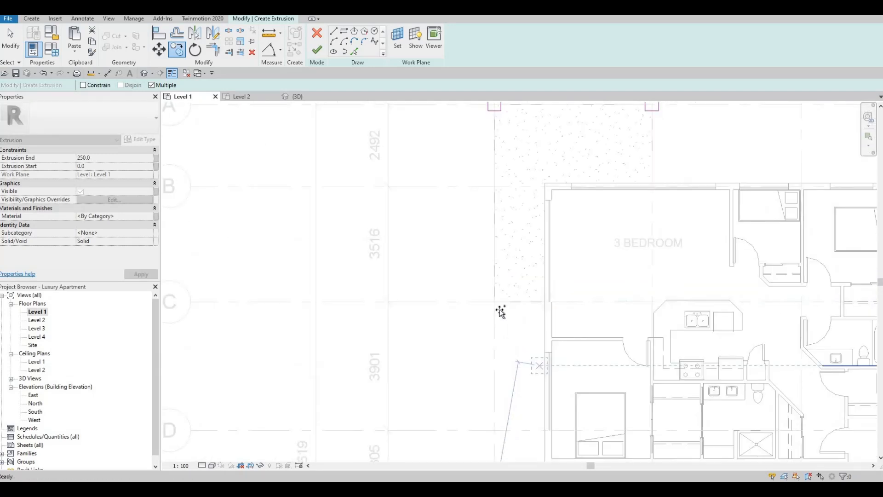
pyautogui.scroll(2, 504, 305)
pyautogui.click(483, 300)
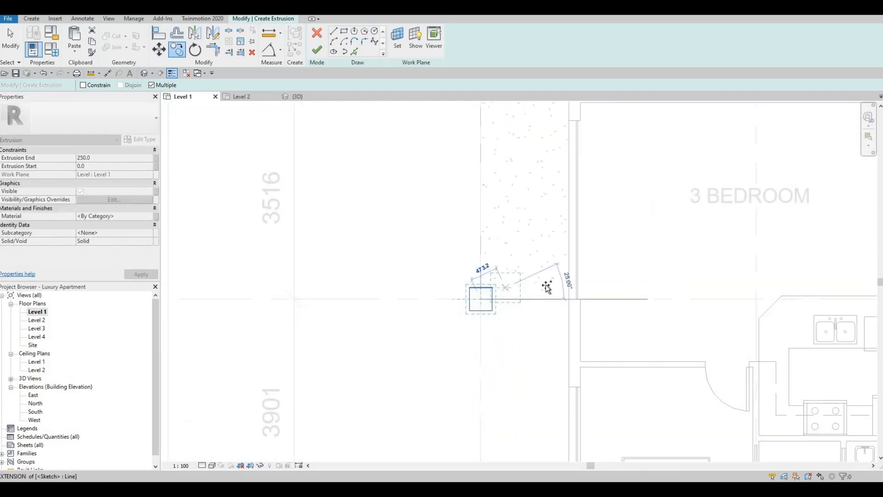
# - End the copying and delete the stray square at the intersection of grids 3 and H
pyautogui.scroll(-6, 589, 184)
pyautogui.scroll(2, 677, 289)
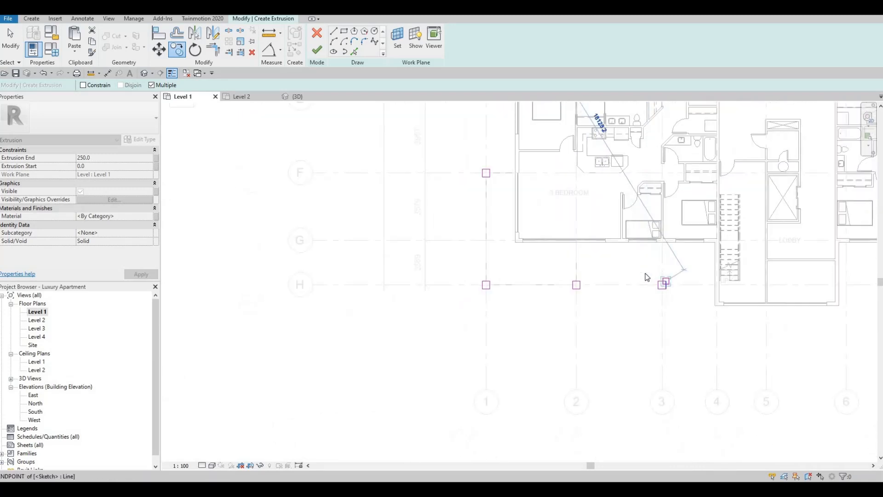
pyautogui.press('Escape')
pyautogui.press('Escape')
pyautogui.press('Escape')
pyautogui.scroll(2, 665, 311)
pyautogui.moveTo(660, 307); pyautogui.dragTo(661, 307)
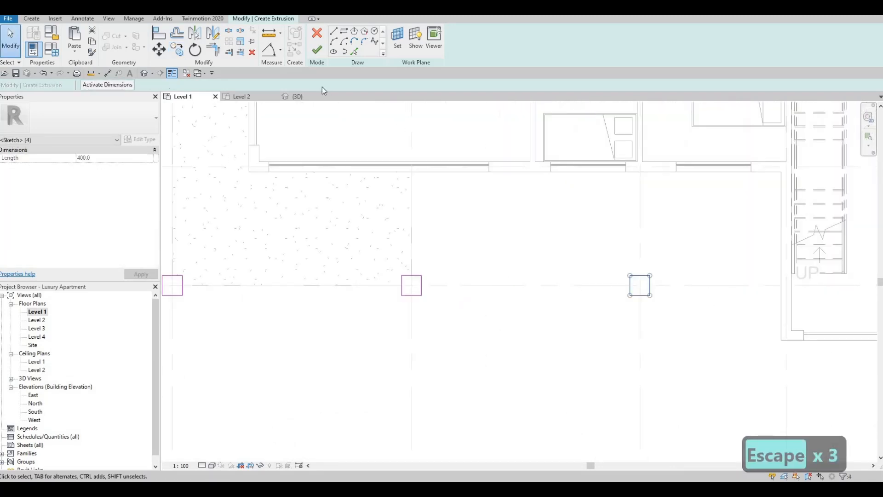
pyautogui.press('Delete')
# - Assign the Stone material from the AEC Materials library's Stone category to the column extrusion
pyautogui.click(148, 216)
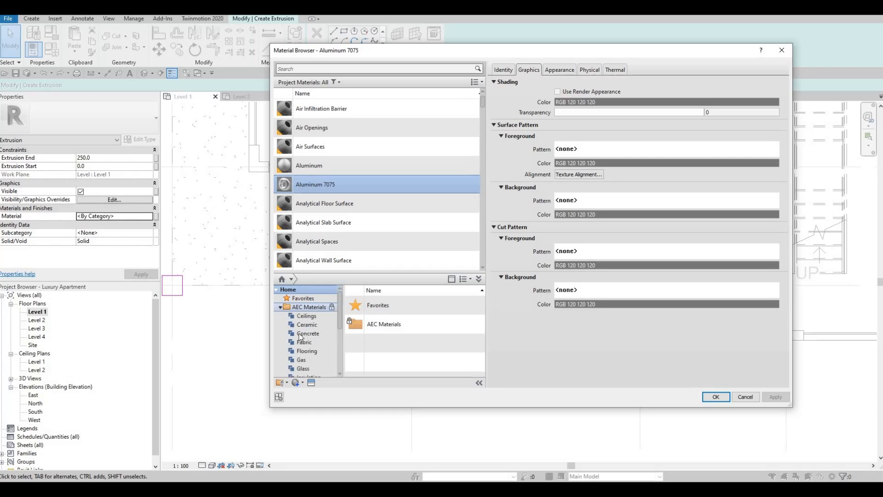
pyautogui.scroll(-2, 300, 337)
pyautogui.click(310, 367)
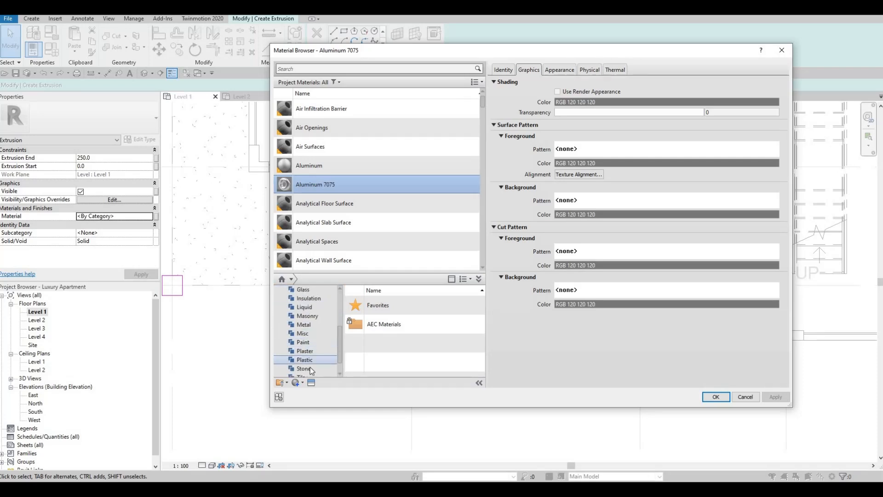
pyautogui.scroll(-1, 433, 343)
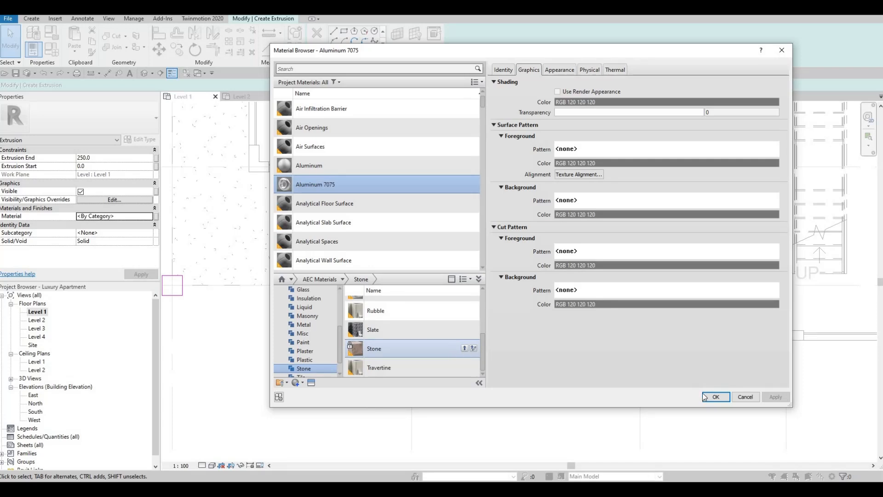
pyautogui.click(781, 398)
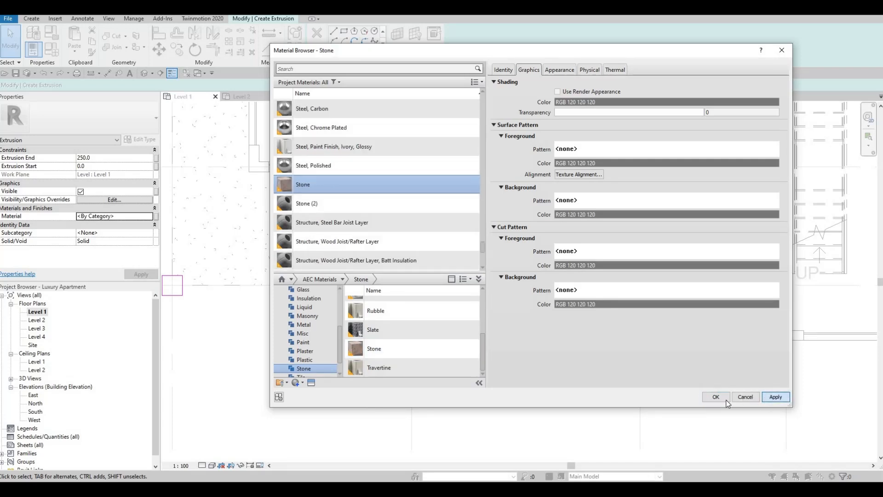
pyautogui.click(716, 397)
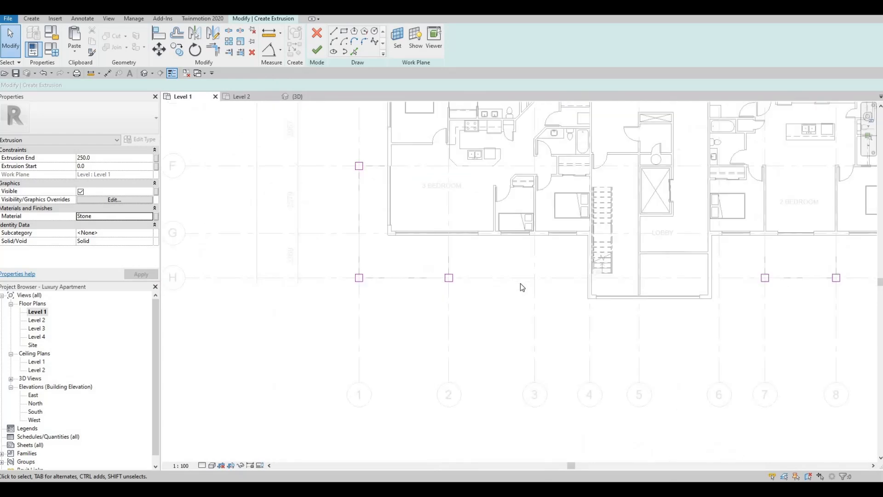
# - Finish the column sketch and, in the 3D view, stretch the top of the column extrusion up to about 2617 mm
pyautogui.scroll(-2, 539, 289)
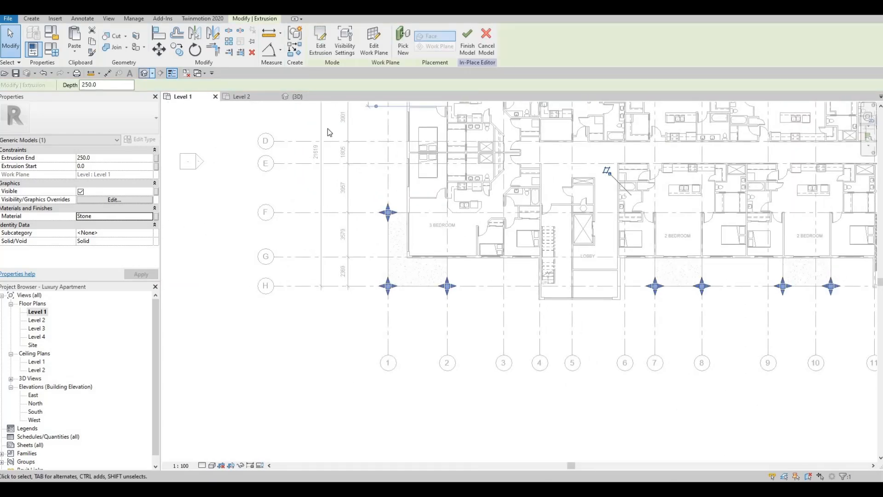
pyautogui.moveTo(530, 312); pyautogui.dragTo(505, 323, button='middle')
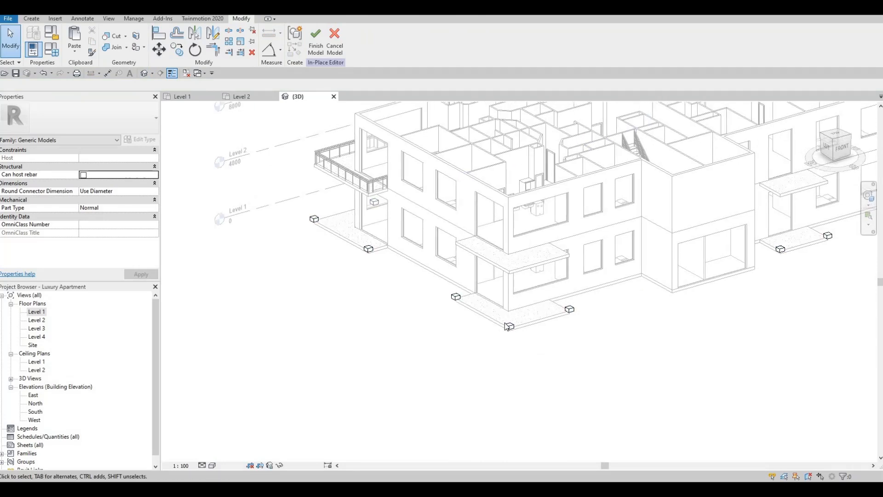
pyautogui.click(508, 326)
pyautogui.scroll(2, 511, 325)
pyautogui.scroll(-5, 507, 273)
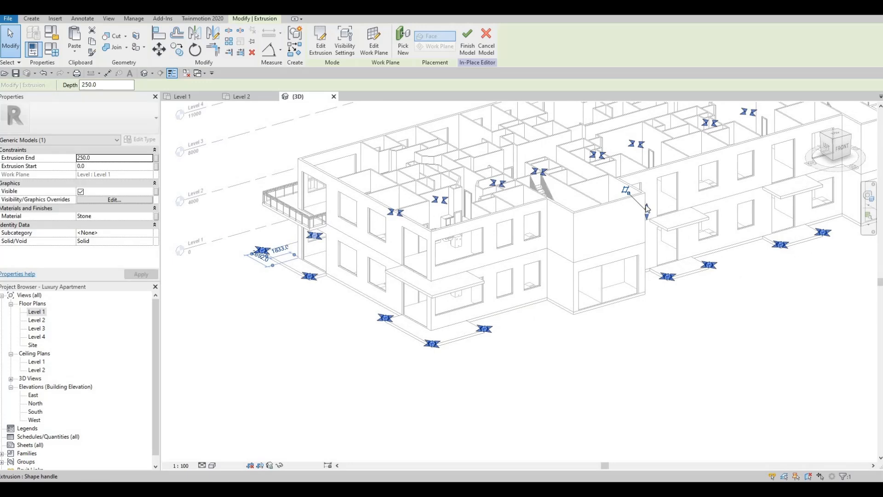
pyautogui.moveTo(647, 193); pyautogui.dragTo(646, 164)
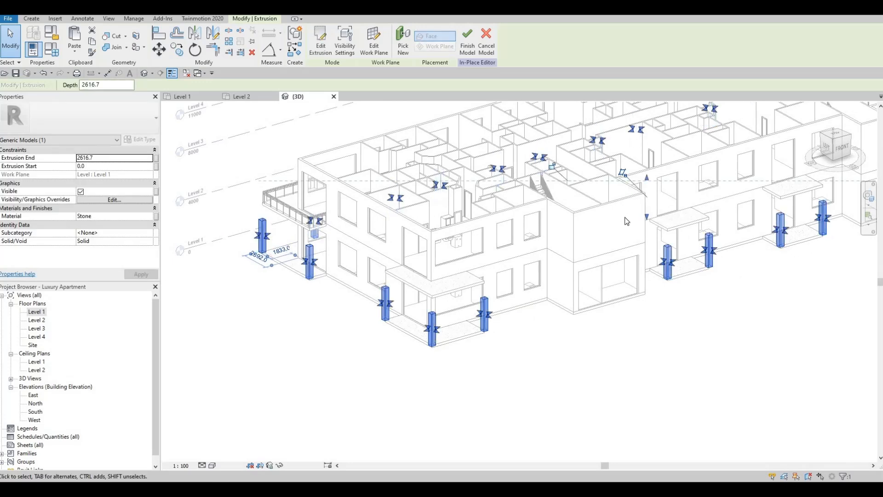
# - Finish the in-place model of the stone balcony columns
pyautogui.press('Escape')
pyautogui.press('Escape')
pyautogui.moveTo(603, 266); pyautogui.dragTo(547, 312, button='middle')
pyautogui.scroll(5, 458, 285)
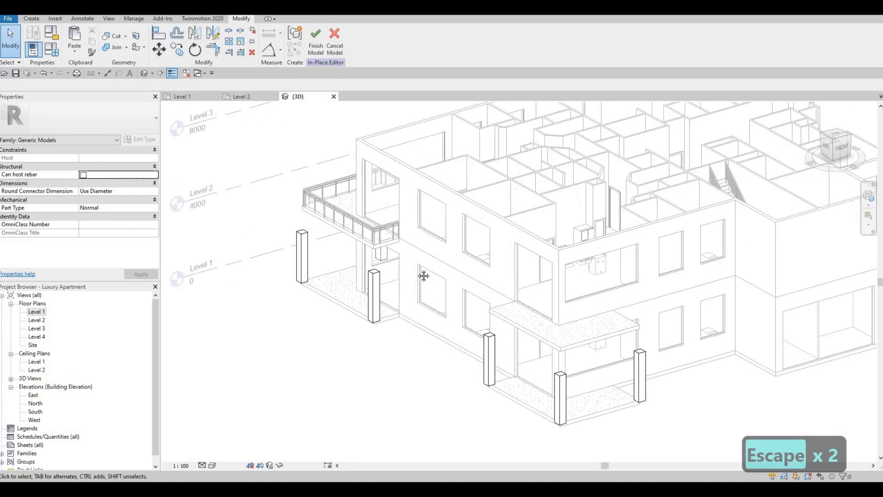
pyautogui.moveTo(430, 303); pyautogui.dragTo(458, 299, button='middle')
pyautogui.scroll(-2, 517, 331)
pyautogui.moveTo(721, 355); pyautogui.dragTo(503, 331, button='middle')
pyautogui.moveTo(702, 280); pyautogui.dragTo(626, 298, button='middle')
pyautogui.moveTo(434, 278); pyautogui.dragTo(712, 284, button='middle')
pyautogui.scroll(2, 430, 278)
pyautogui.press('Escape')
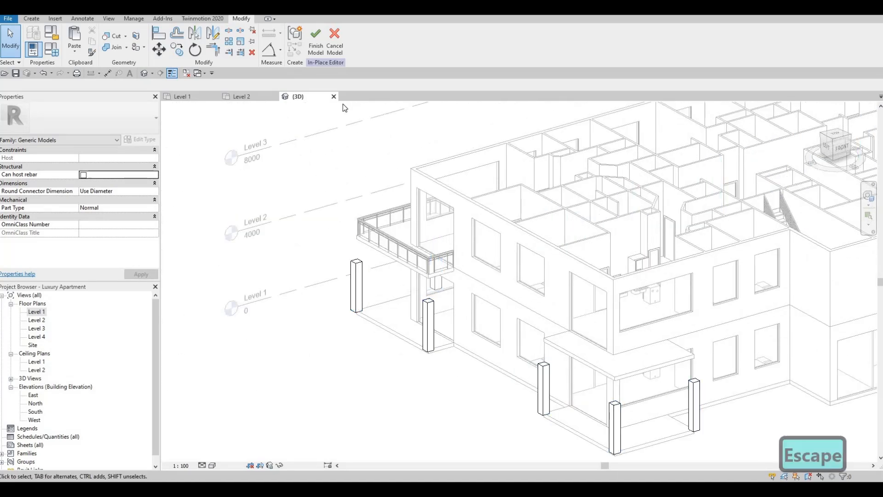
pyautogui.click(319, 50)
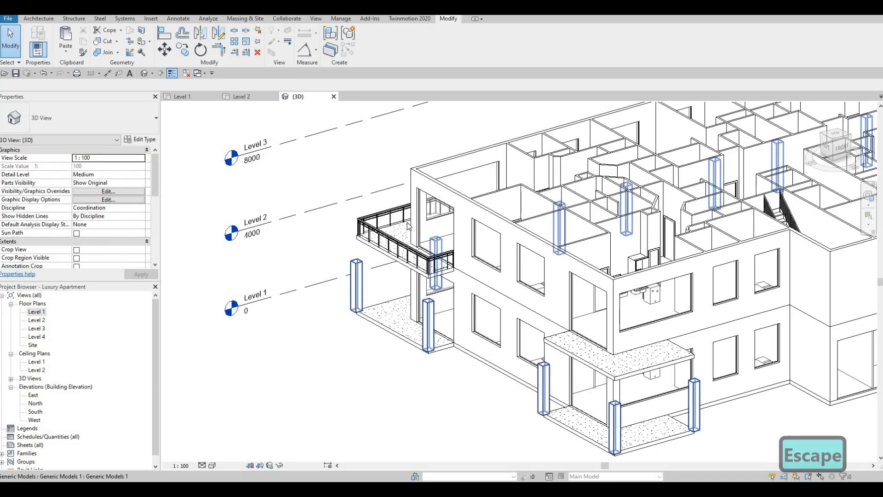
# - Examine the glass railing around the Level 2 west balcony and how its corners sit above the columns
pyautogui.scroll(3, 406, 228)
pyautogui.click(407, 229)
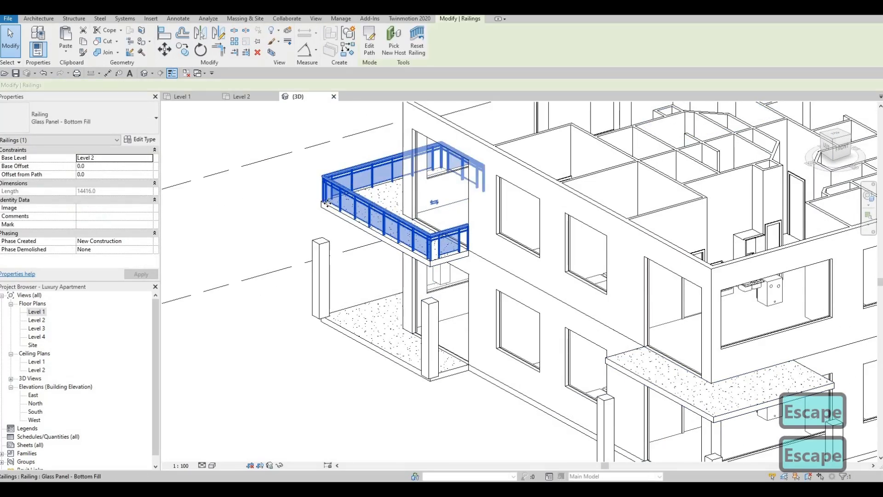
pyautogui.scroll(2, 340, 256)
pyautogui.scroll(1, 340, 264)
pyautogui.scroll(-1, 394, 210)
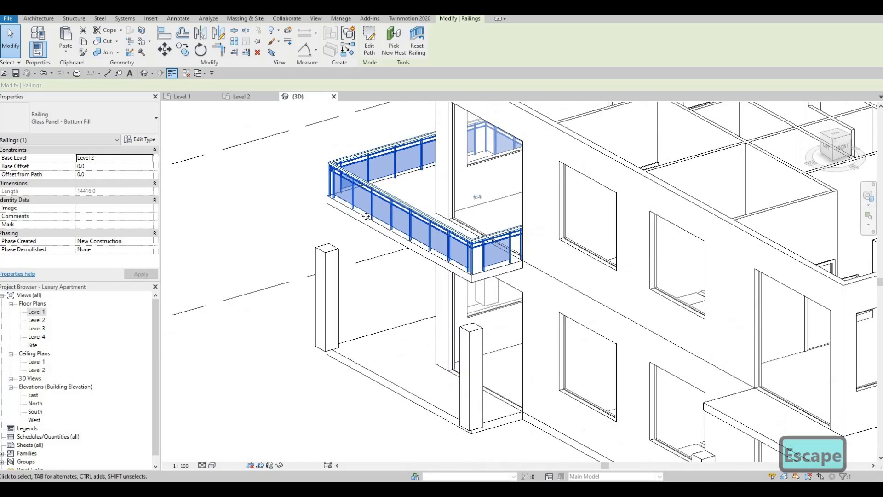
pyautogui.scroll(2, 394, 210)
pyautogui.moveTo(459, 231)
pyautogui.mouseDown(button='middle')
pyautogui.moveTo(459, 253)
pyautogui.moveTo(460, 244)
pyautogui.mouseUp(button='middle')
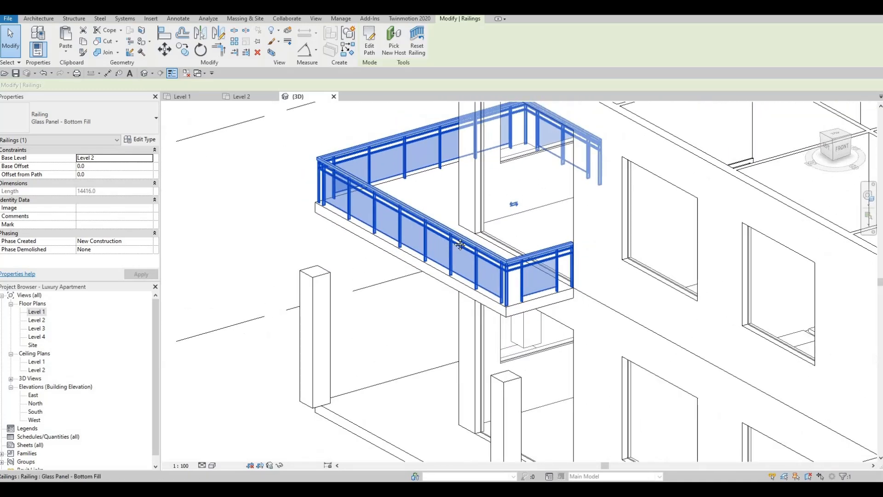
pyautogui.moveTo(537, 272); pyautogui.dragTo(491, 239, button='middle')
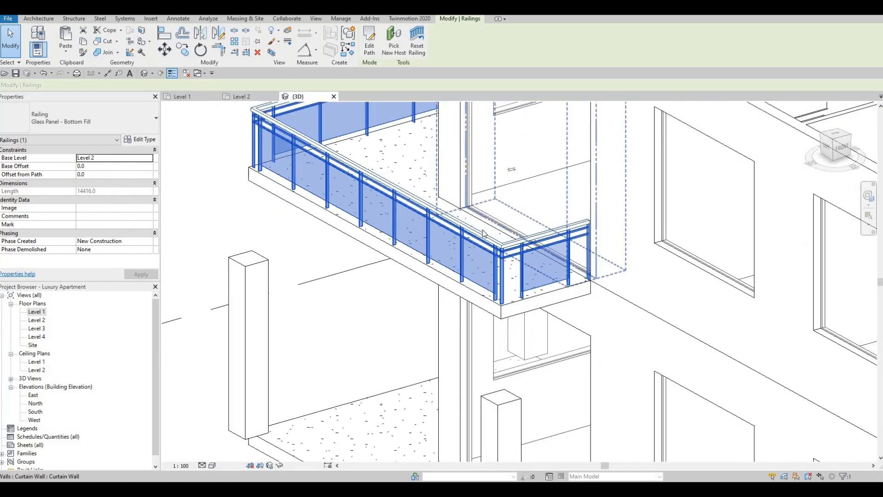
# - Change the Level 2 west balcony railing to the type Glass Panel - Bottom Fill 2
pyautogui.press('Escape')
pyautogui.press('Escape')
pyautogui.keyDown('shift'); pyautogui.moveTo(503, 350); pyautogui.dragTo(663, 272, button='middle'); pyautogui.keyUp('shift')
pyautogui.scroll(2, 658, 275)
pyautogui.click(644, 272)
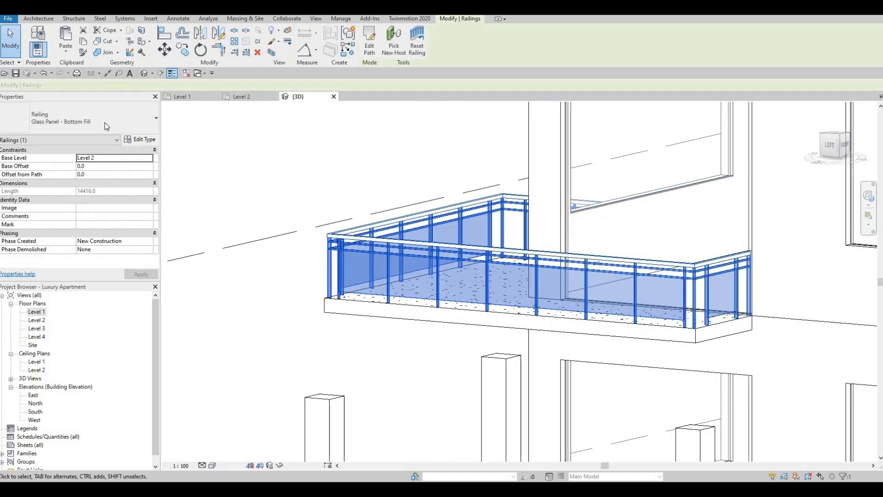
pyautogui.click(103, 124)
pyautogui.click(69, 192)
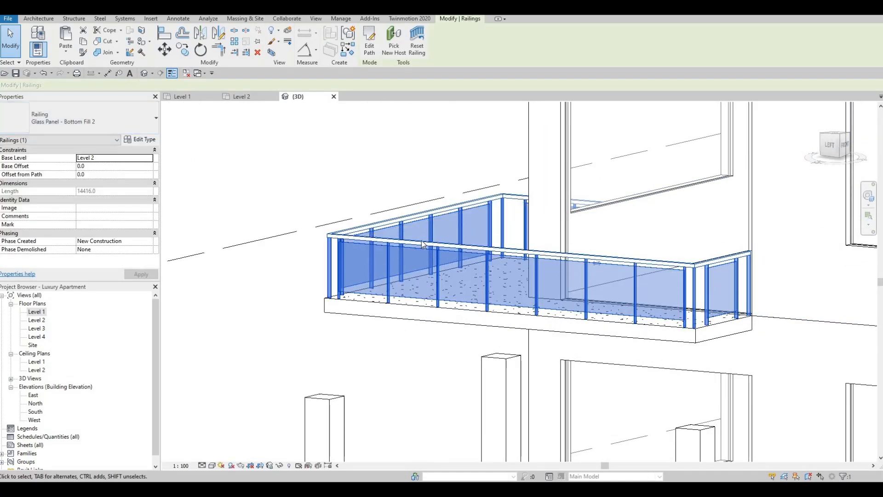
pyautogui.press('Escape')
pyautogui.press('Escape')
pyautogui.keyDown('shift'); pyautogui.moveTo(496, 309); pyautogui.dragTo(465, 278, button='middle'); pyautogui.keyUp('shift')
pyautogui.scroll(-4, 460, 267)
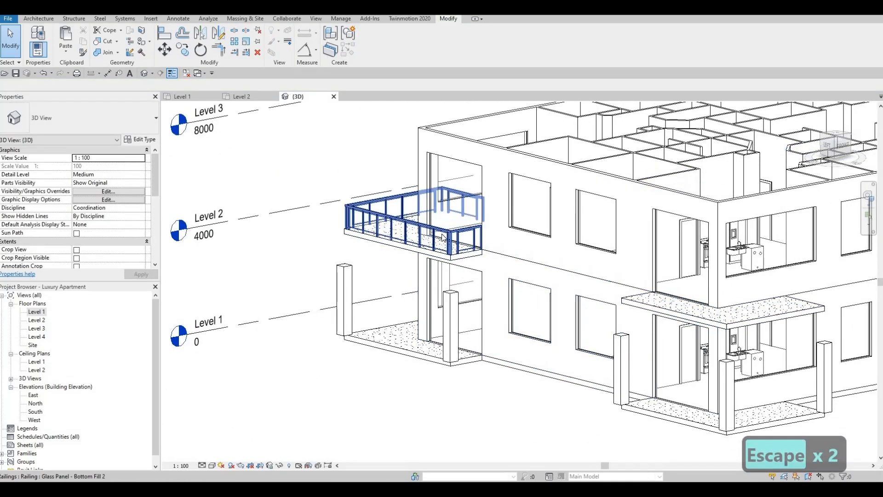
# - Delete the glass railing from the Level 2 west balcony
pyautogui.press('Escape')
pyautogui.click(443, 238)
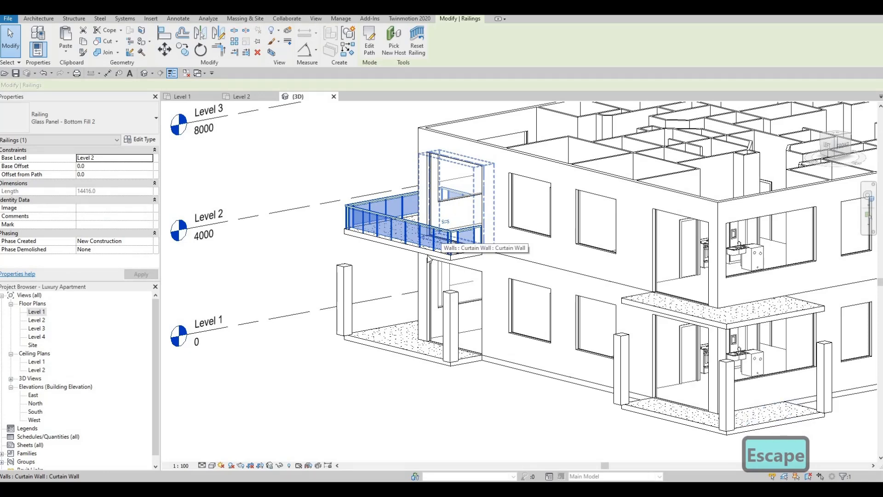
pyautogui.press('Delete')
# - Open the Level 1 floor plan at the L-shaped corner balcony of the north-west 3 bedroom unit
pyautogui.doubleClick(39, 313)
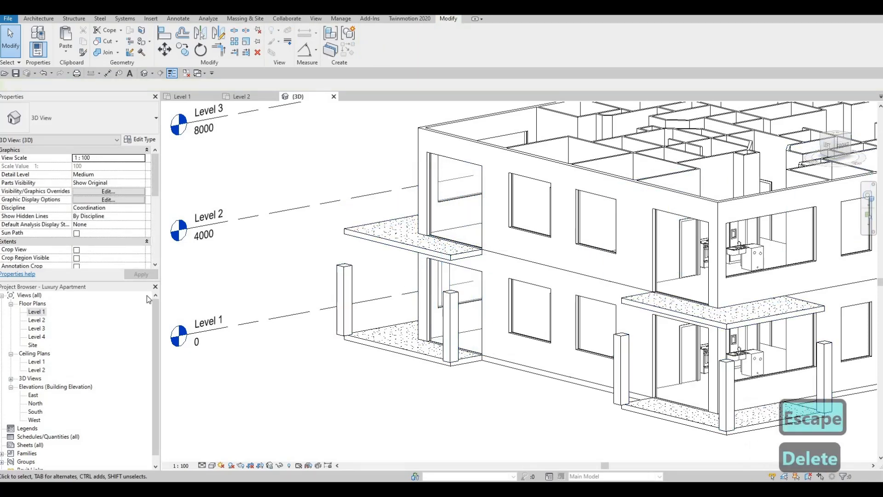
pyautogui.moveTo(434, 294); pyautogui.dragTo(442, 386, button='middle')
pyautogui.scroll(-1, 441, 387)
pyautogui.moveTo(437, 254); pyautogui.dragTo(434, 291, button='middle')
pyautogui.scroll(3, 393, 175)
pyautogui.scroll(3, 382, 188)
pyautogui.moveTo(382, 188); pyautogui.dragTo(327, 275, button='middle')
pyautogui.scroll(1, 328, 275)
pyautogui.moveTo(534, 316); pyautogui.dragTo(557, 242, button='middle')
pyautogui.scroll(-3, 558, 242)
pyautogui.moveTo(564, 197)
pyautogui.mouseDown(button='middle')
pyautogui.moveTo(555, 241)
pyautogui.moveTo(574, 231)
pyautogui.moveTo(562, 246)
pyautogui.mouseUp(button='middle')
pyautogui.scroll(5, 558, 238)
pyautogui.scroll(-1, 570, 234)
pyautogui.scroll(-1, 574, 236)
pyautogui.scroll(-1, 498, 185)
pyautogui.moveTo(499, 185); pyautogui.dragTo(516, 152, button='middle')
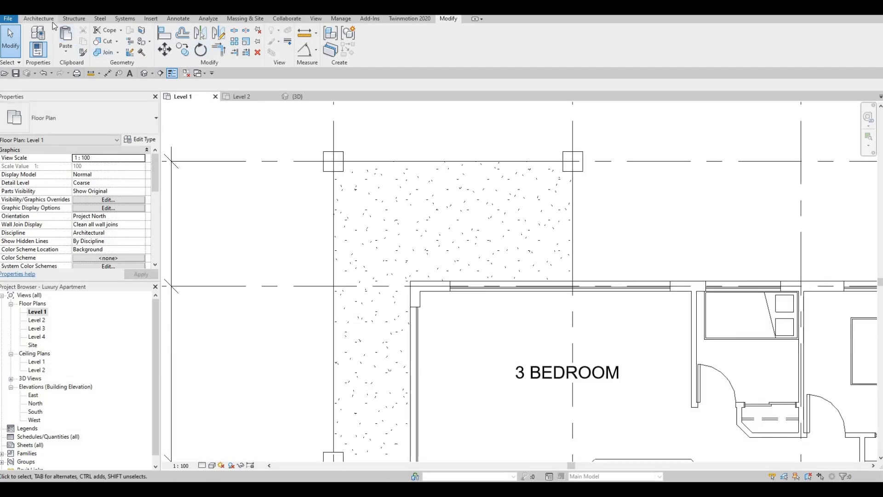
# - Start a Glass Panel - Bottom Fill 2 railing path by picking the corner balcony's east edge with a 50 mm offset
pyautogui.click(50, 19)
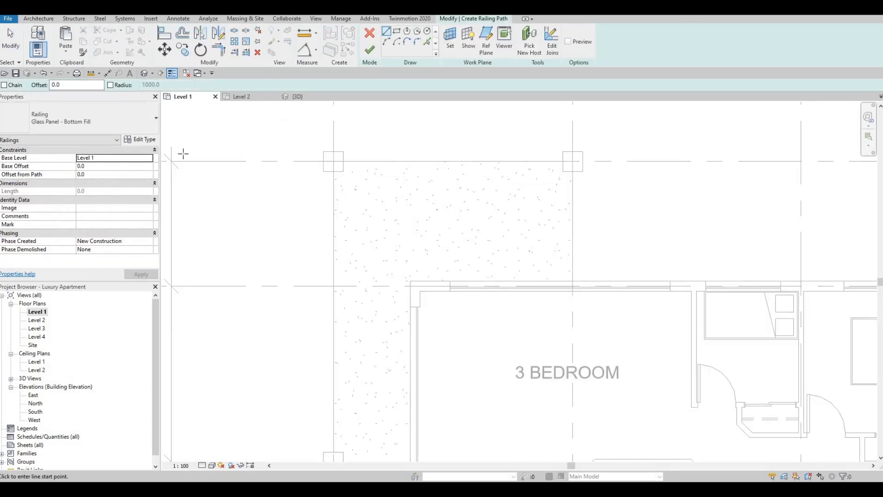
pyautogui.click(123, 130)
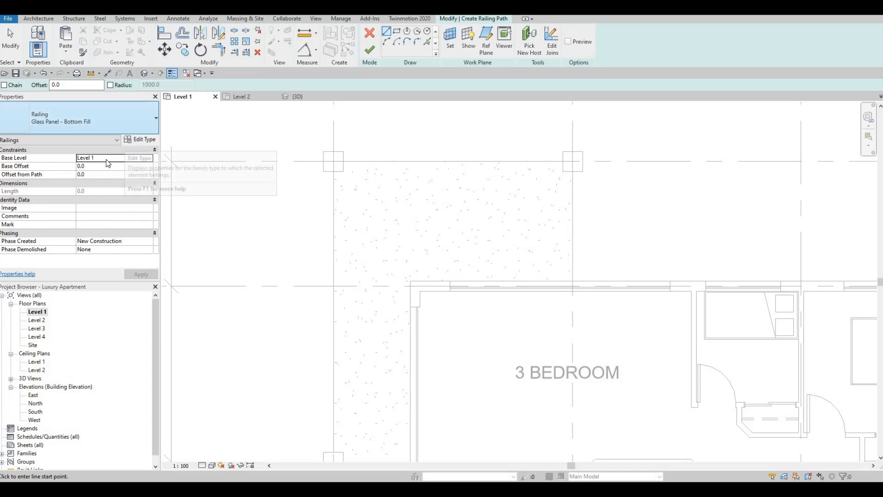
pyautogui.click(41, 194)
pyautogui.click(427, 42)
pyautogui.scroll(1, 566, 211)
pyautogui.scroll(1, 559, 217)
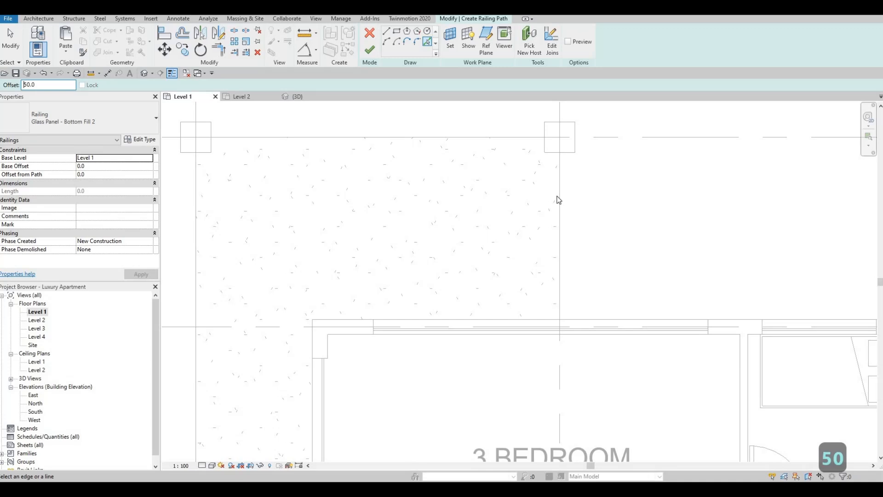
pyautogui.scroll(-2, 496, 170)
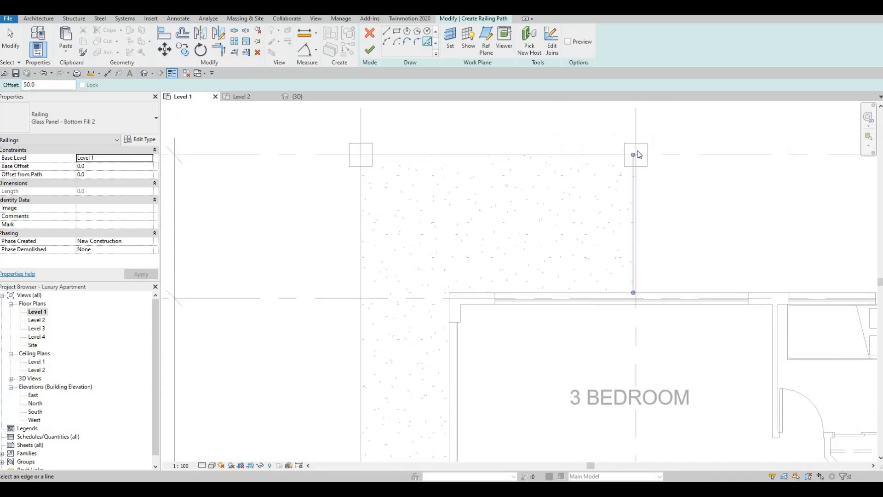
pyautogui.scroll(1, 638, 155)
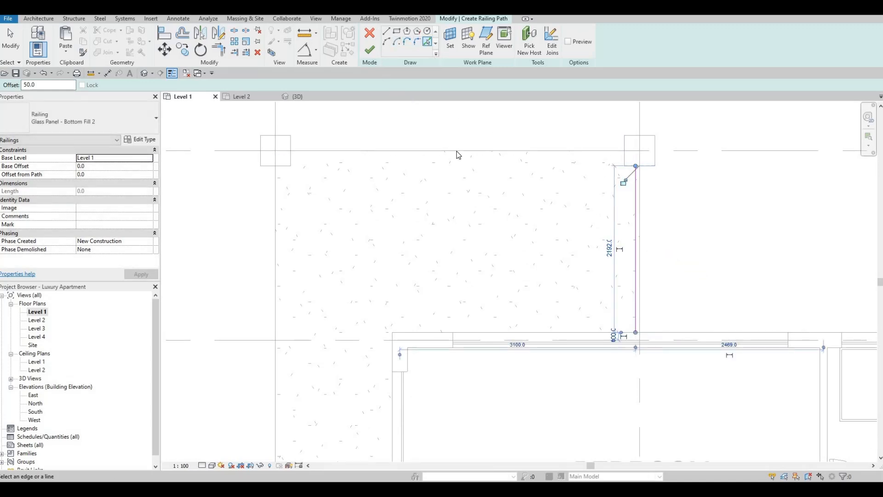
# - Try to finish the railing after adding a north edge line and trimming its ends to the column faces
pyautogui.press('Escape')
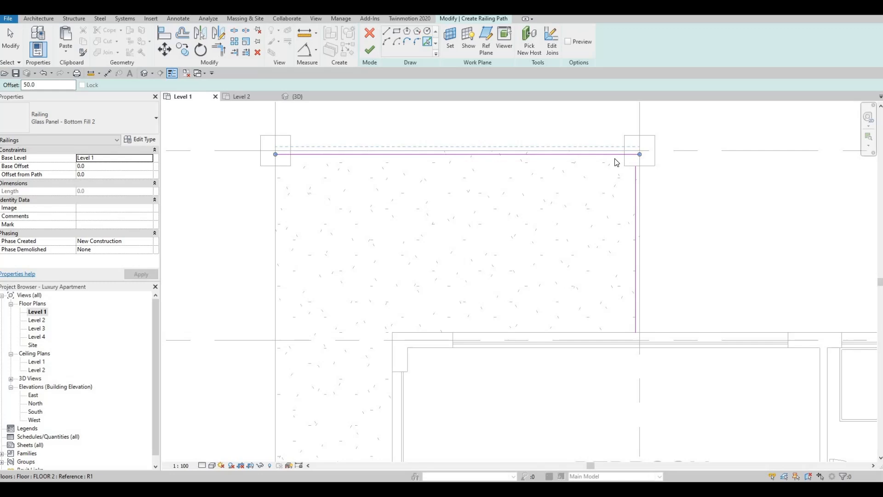
pyautogui.press('Escape')
pyautogui.press('Escape')
pyautogui.click(635, 155)
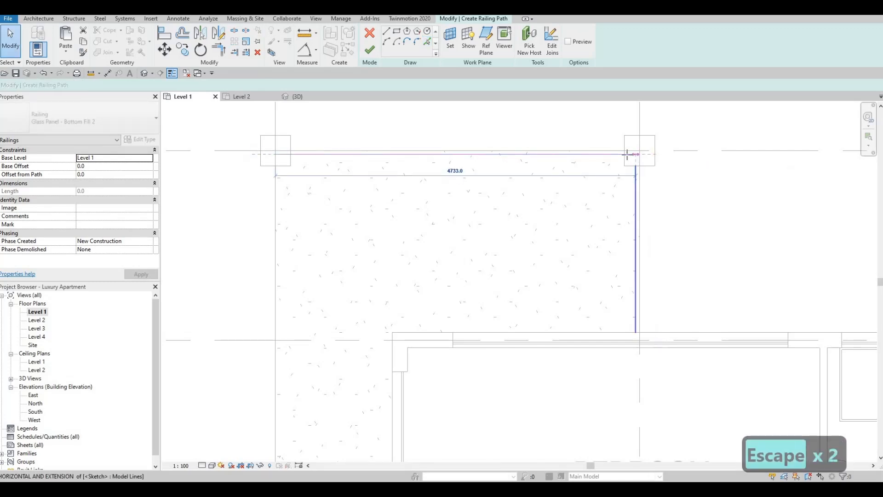
pyautogui.moveTo(627, 154); pyautogui.dragTo(573, 159)
pyautogui.moveTo(271, 158); pyautogui.dragTo(291, 154)
pyautogui.press('Escape')
pyautogui.click(370, 49)
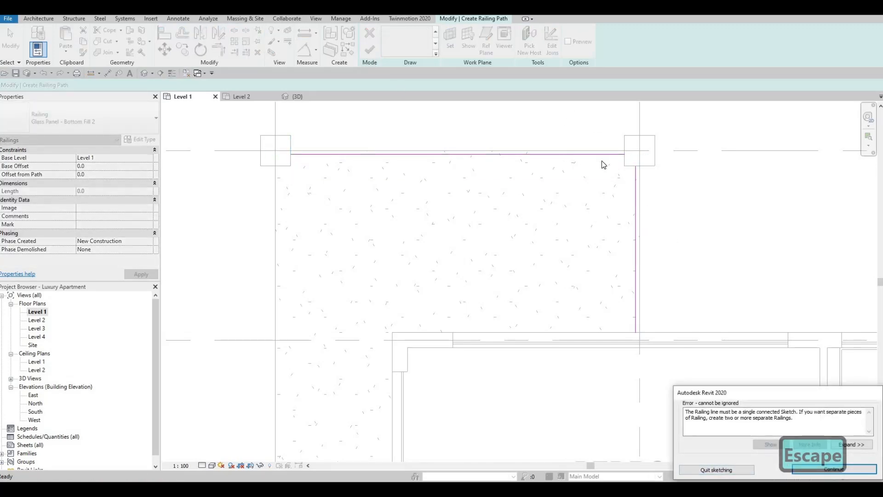
# - Discard the railing sketch with the separate north and east lines
pyautogui.press('Escape')
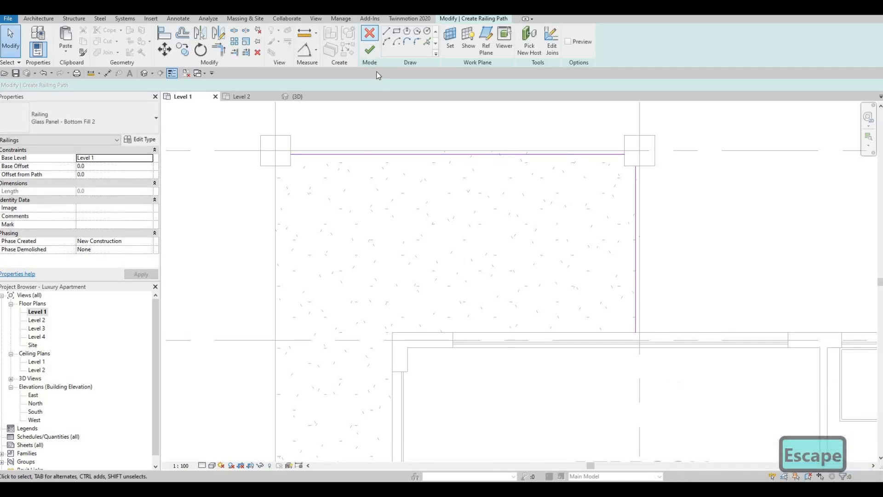
pyautogui.click(371, 34)
pyautogui.click(463, 250)
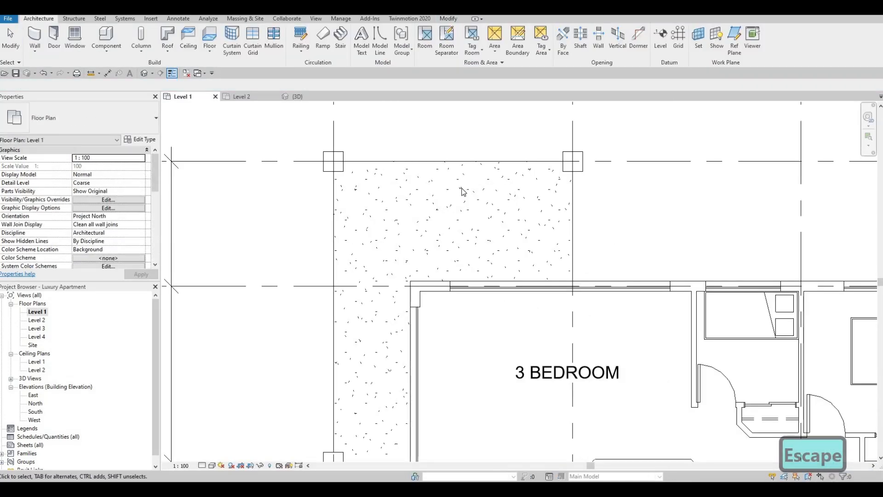
# - Examine the columns and edges of the north-west balconies in the Level 1 plan
pyautogui.scroll(-5, 501, 164)
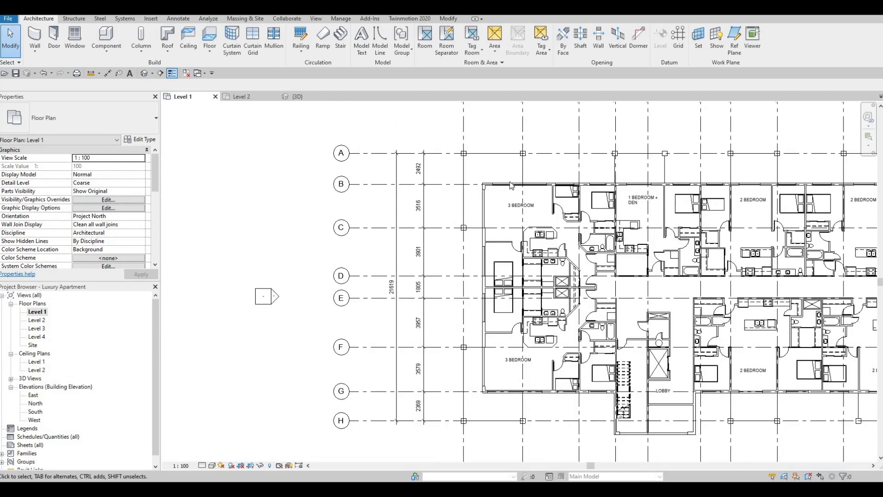
pyautogui.scroll(5, 514, 198)
pyautogui.scroll(-4, 479, 216)
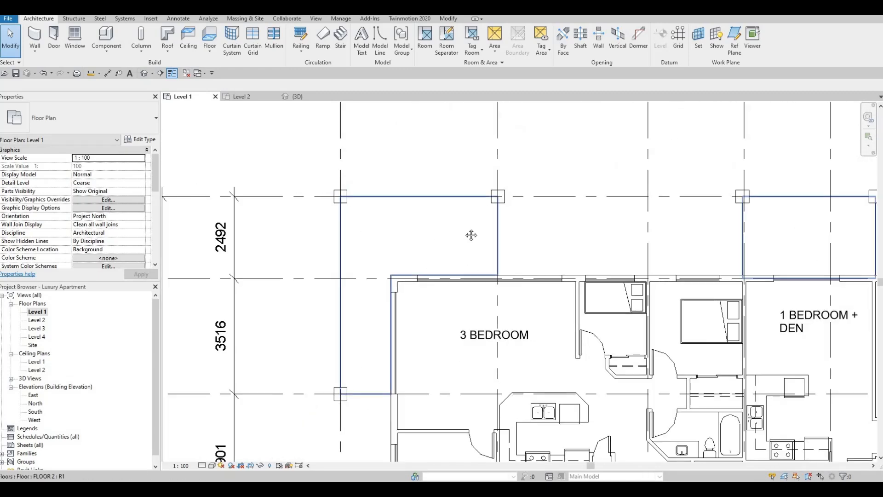
pyautogui.scroll(3, 427, 222)
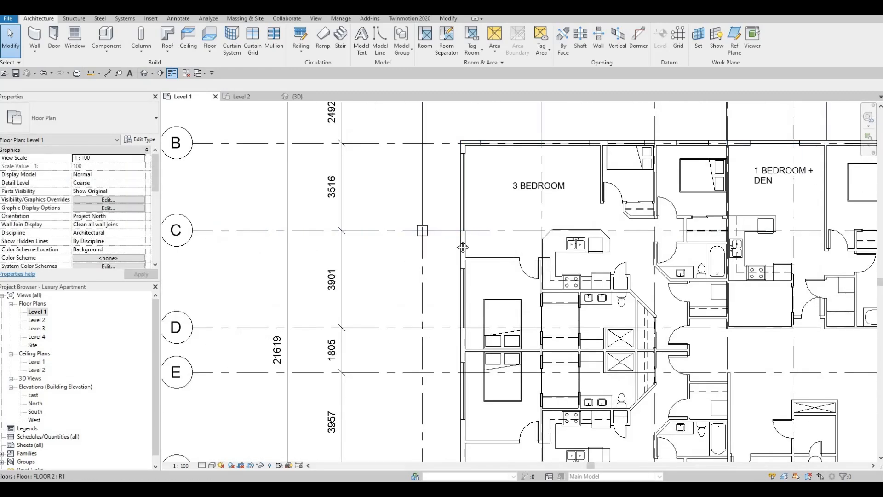
pyautogui.scroll(-2, 485, 208)
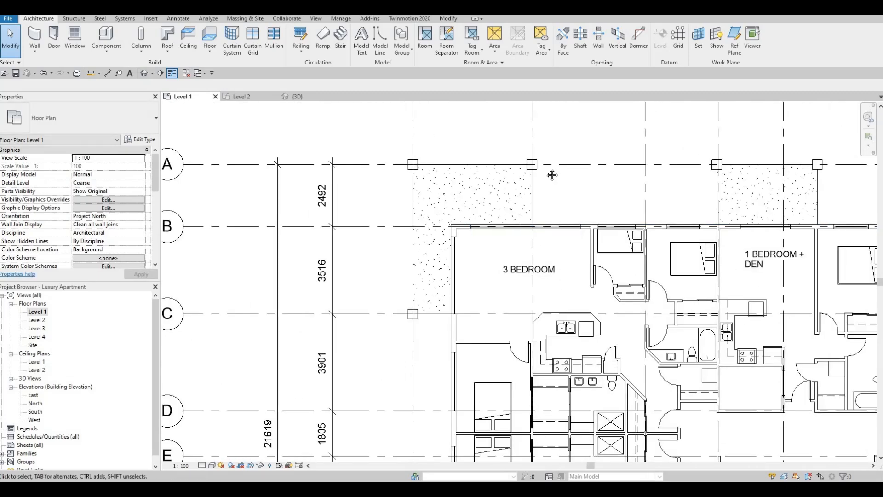
pyautogui.scroll(-5, 552, 175)
pyautogui.scroll(5, 240, 171)
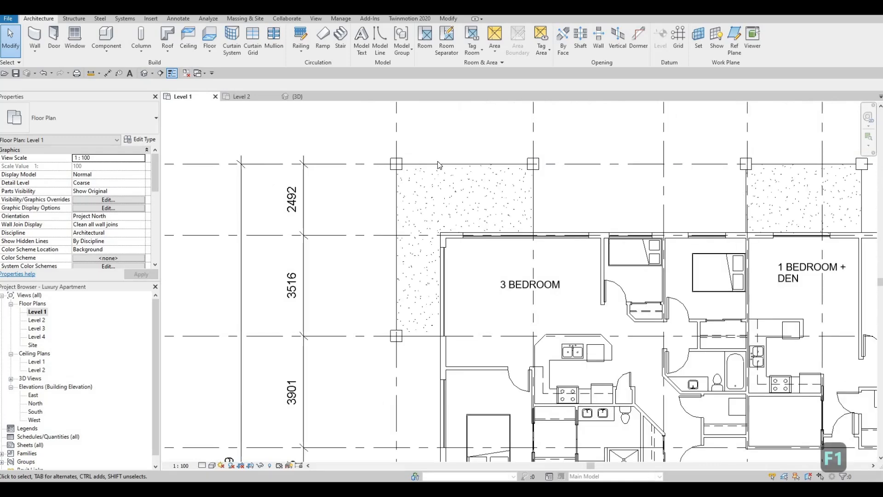
pyautogui.moveTo(438, 187); pyautogui.dragTo(429, 223, button='middle')
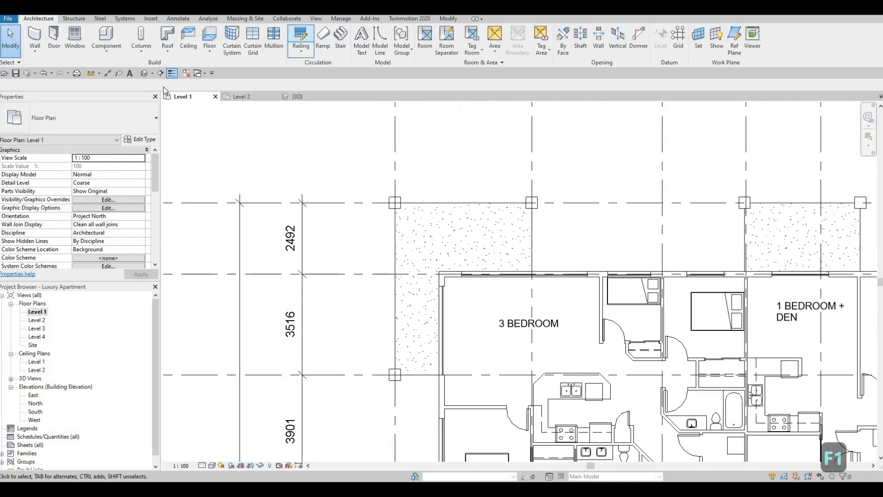
# - Start a Glass Panel - Bottom Fill 2 railing and pick only the corner balcony's east edge as path, offset 50 mm
pyautogui.click(129, 123)
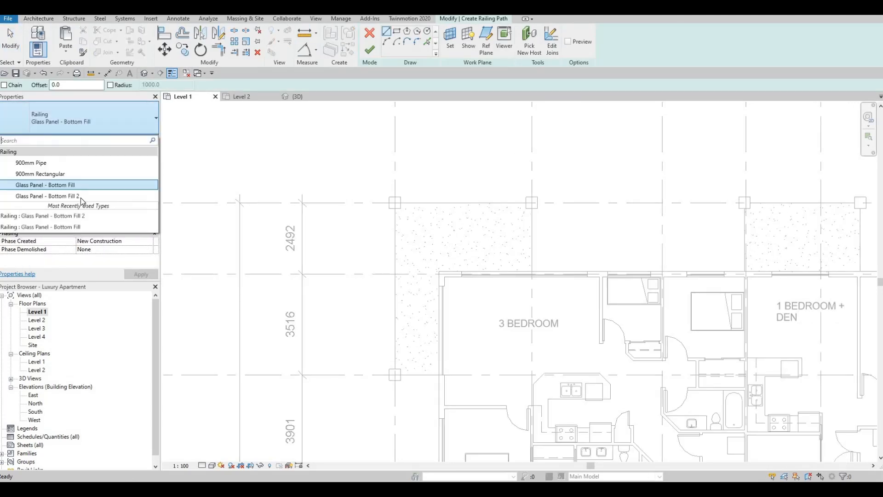
pyautogui.click(81, 198)
pyautogui.click(531, 386)
pyautogui.click(427, 41)
pyautogui.doubleClick(28, 85)
pyautogui.write('50')
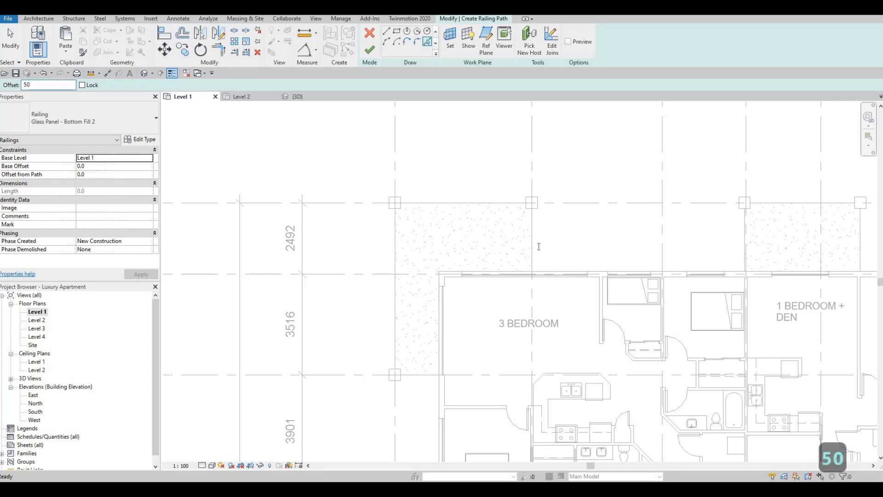
pyautogui.scroll(2, 531, 242)
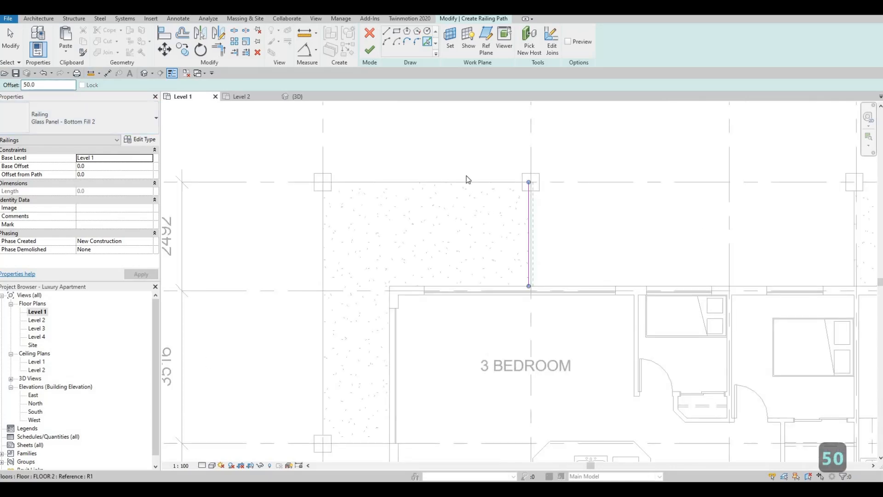
pyautogui.scroll(2, 528, 183)
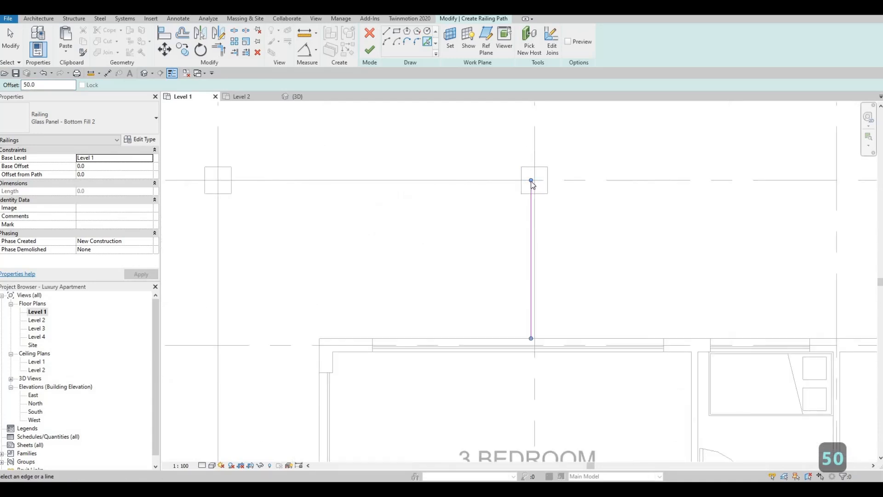
# - Remove the duplicate path line and finish the east railing with its remaining line shortened to the column's face
pyautogui.press('Escape')
pyautogui.press('Escape')
pyautogui.press('Escape')
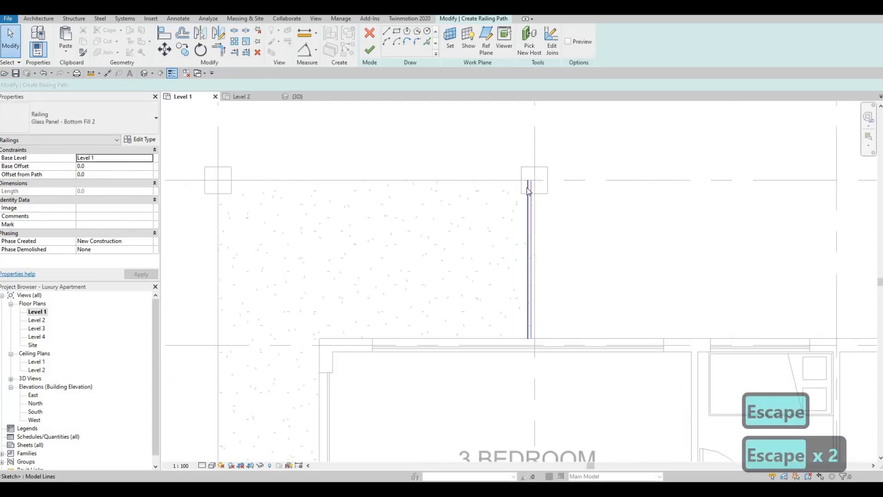
pyautogui.click(529, 191)
pyautogui.press('Delete')
pyautogui.click(529, 191)
pyautogui.moveTo(530, 191); pyautogui.dragTo(531, 194)
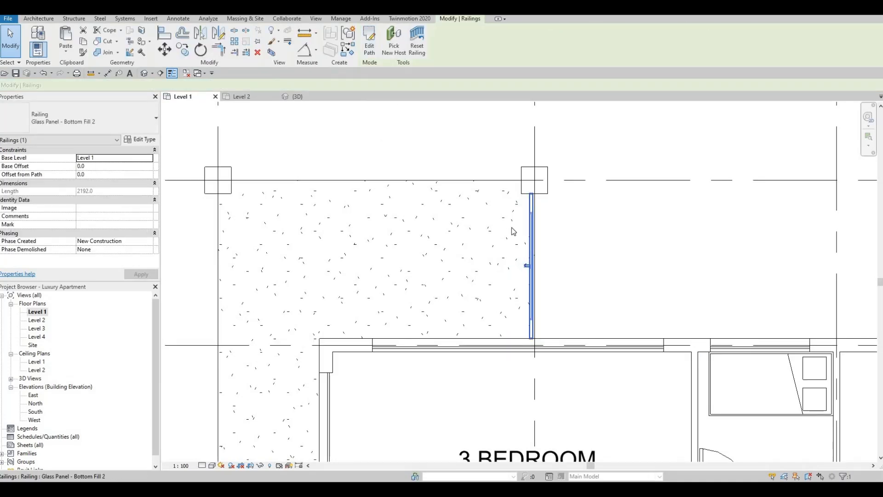
# - Start another Glass Panel - Bottom Fill 2 railing and pick the corner balcony's north edge as path, offset 50 mm inward
pyautogui.press('c')
pyautogui.press('s')
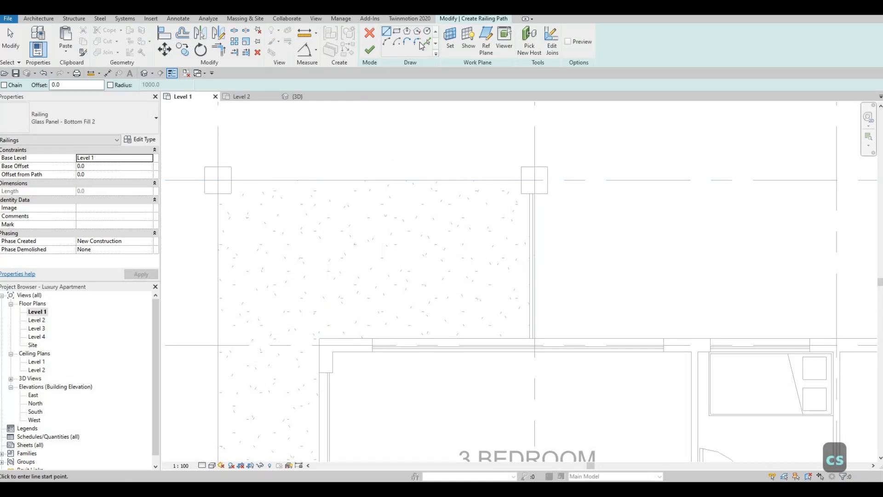
pyautogui.click(426, 42)
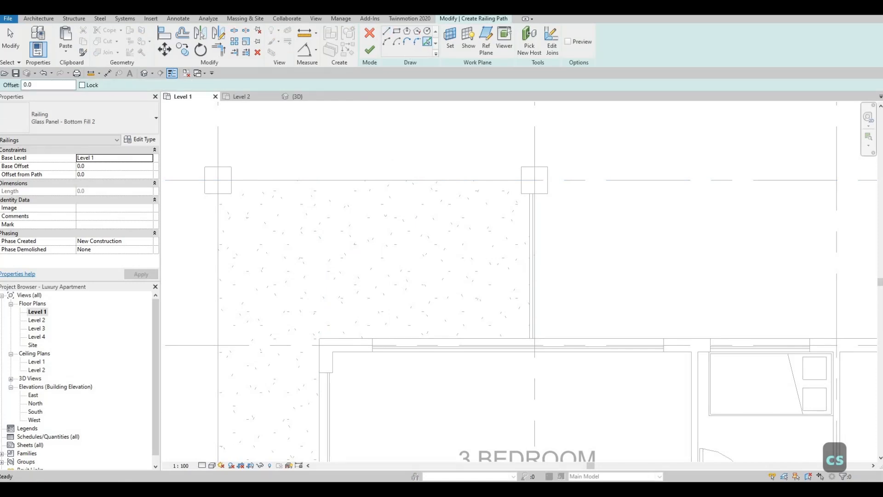
pyautogui.doubleClick(69, 85)
pyautogui.write('50')
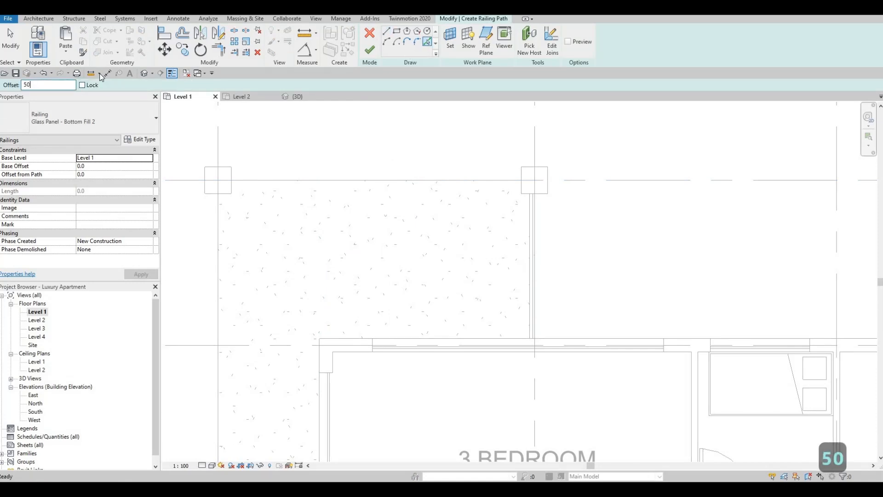
pyautogui.click(334, 183)
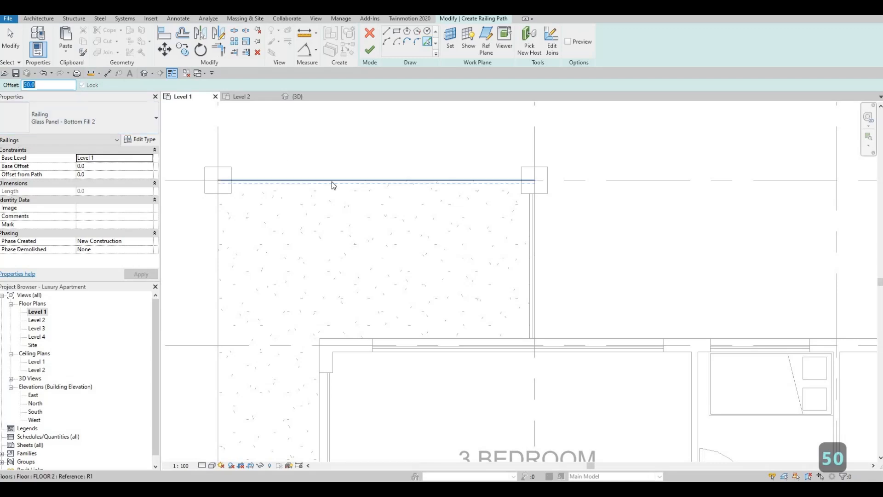
pyautogui.click(261, 193)
pyautogui.press('Escape')
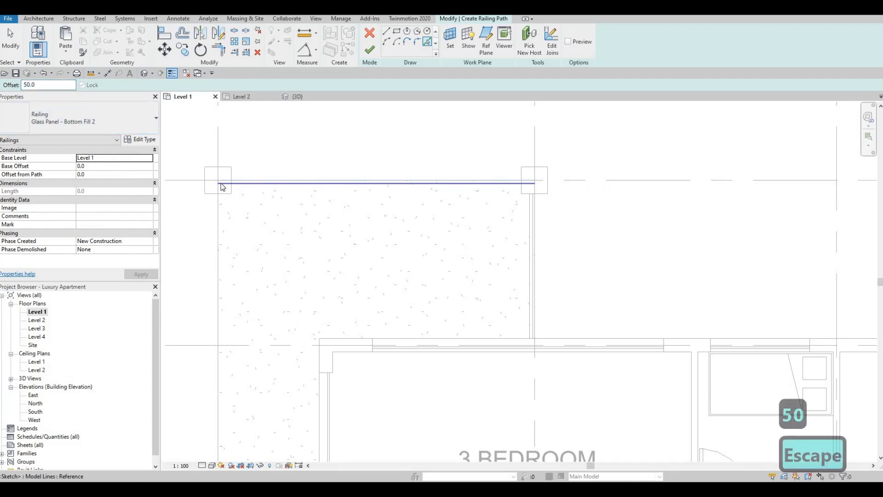
# - Shorten both ends of the north path line to the column faces and finish the railing
pyautogui.scroll(2, 222, 187)
pyautogui.press('Escape')
pyautogui.click(236, 184)
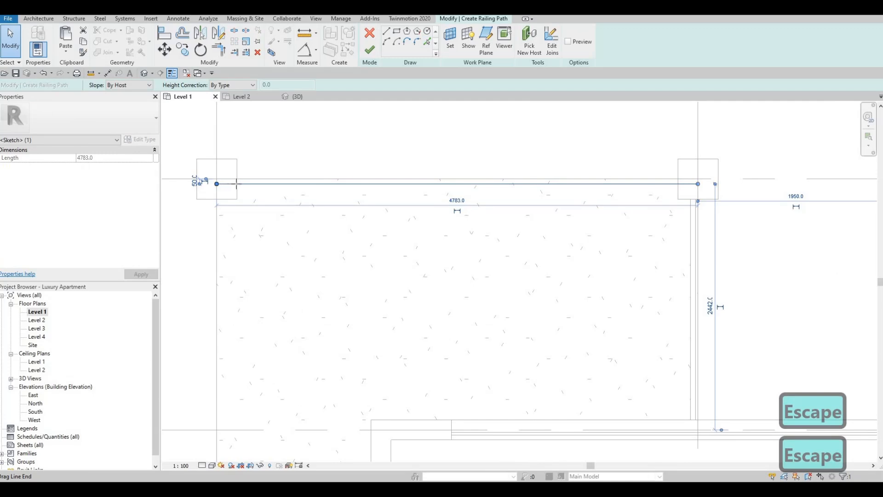
pyautogui.click(699, 184)
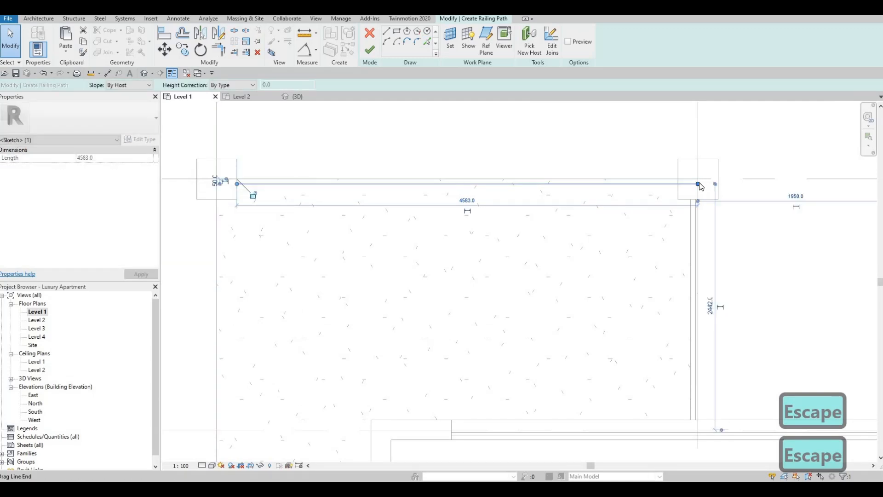
pyautogui.moveTo(683, 184); pyautogui.dragTo(679, 184)
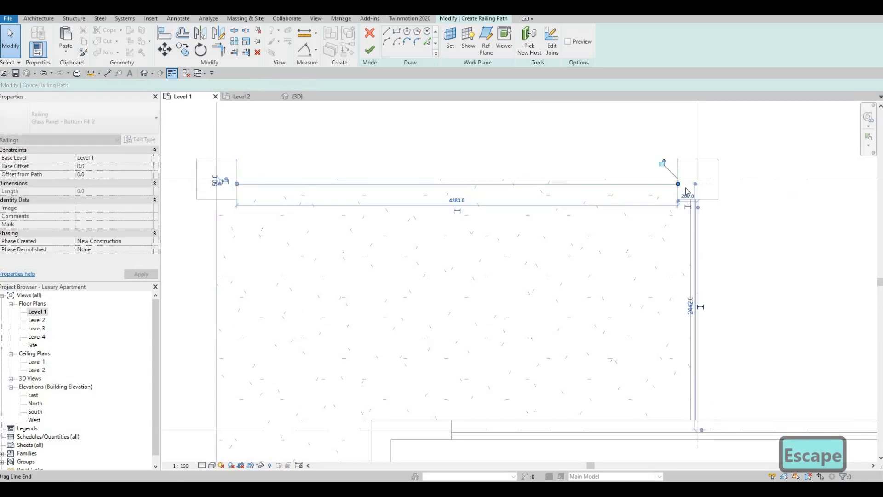
pyautogui.click(560, 217)
pyautogui.moveTo(649, 189); pyautogui.dragTo(693, 175, button='middle')
pyautogui.scroll(-1, 752, 181)
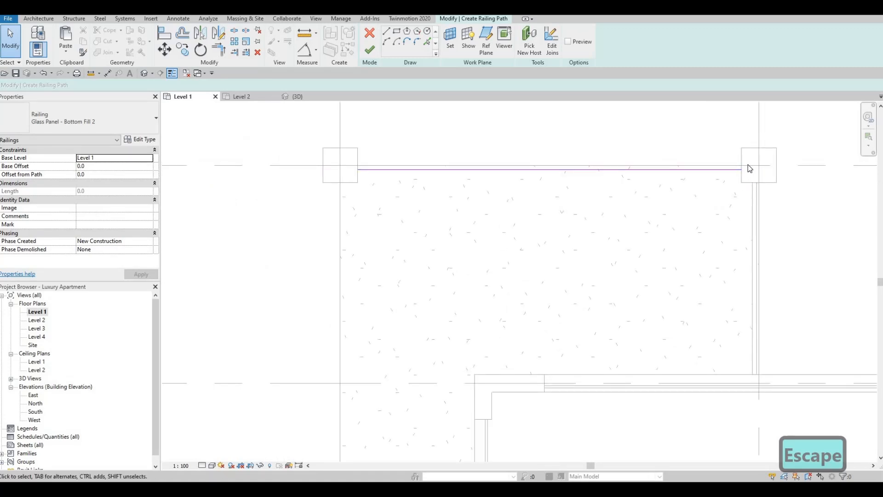
pyautogui.moveTo(512, 106); pyautogui.dragTo(547, 98, button='middle')
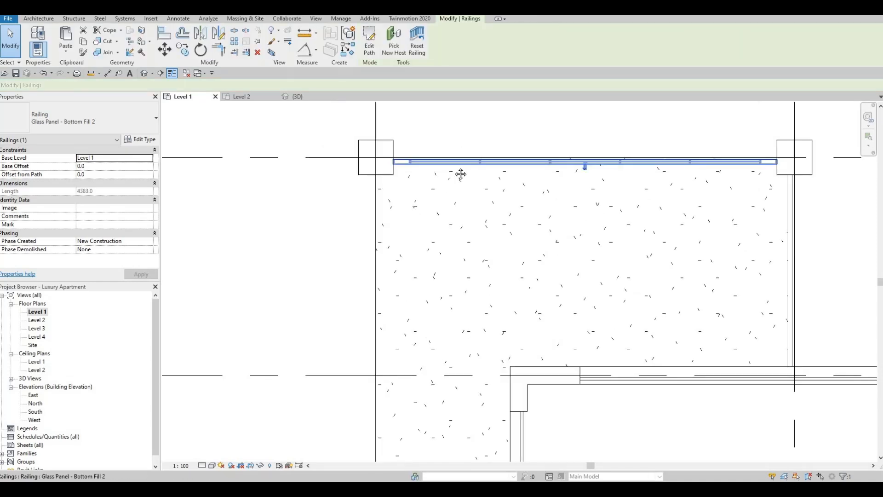
pyautogui.moveTo(451, 165); pyautogui.dragTo(473, 149, button='middle')
pyautogui.press('Escape')
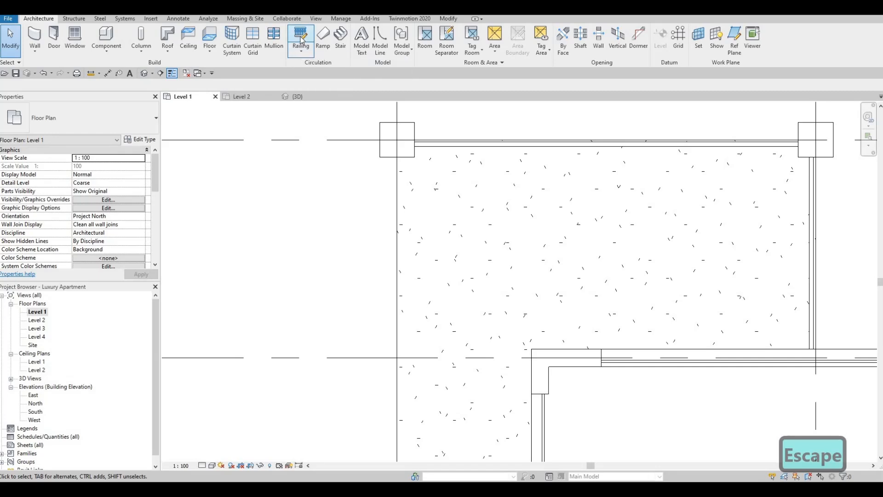
# - Start a new Glass Panel - Bottom Fill 2 railing and pick the corner balcony's west edge as path, offset 50 mm inward
pyautogui.click(301, 39)
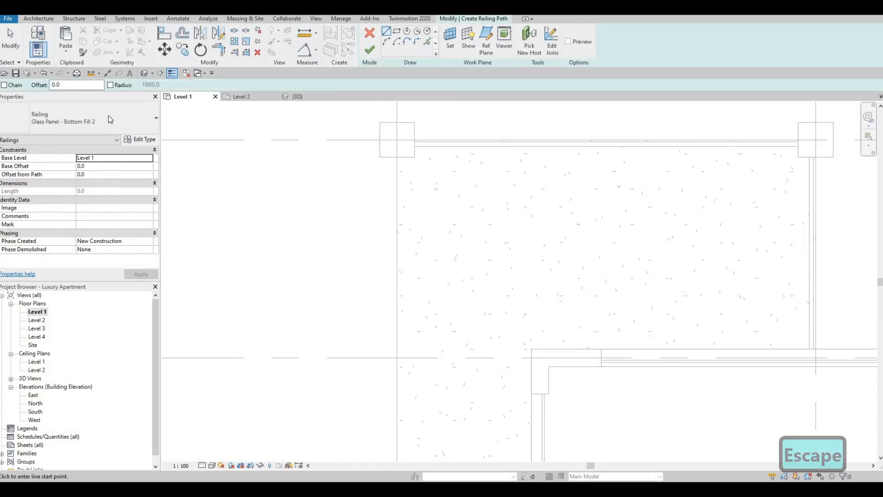
pyautogui.click(427, 41)
pyautogui.moveTo(349, 267); pyautogui.dragTo(353, 213, button='middle')
pyautogui.moveTo(38, 85); pyautogui.dragTo(25, 85)
pyautogui.write('50')
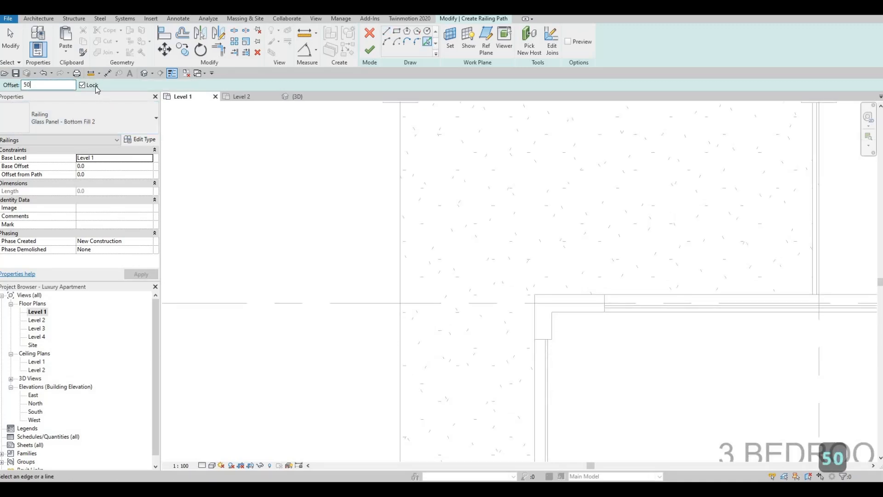
pyautogui.press('Return')
pyautogui.click(401, 145)
pyautogui.moveTo(416, 294); pyautogui.dragTo(395, 177, button='middle')
pyautogui.scroll(-1, 395, 177)
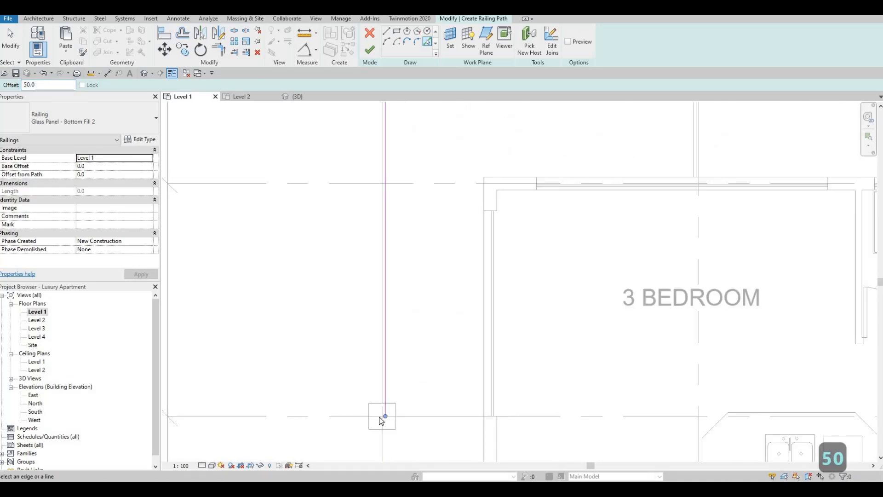
# - Shorten the south end of the west path line to the face of the column there
pyautogui.press('Escape')
pyautogui.scroll(1, 388, 419)
pyautogui.press('Escape')
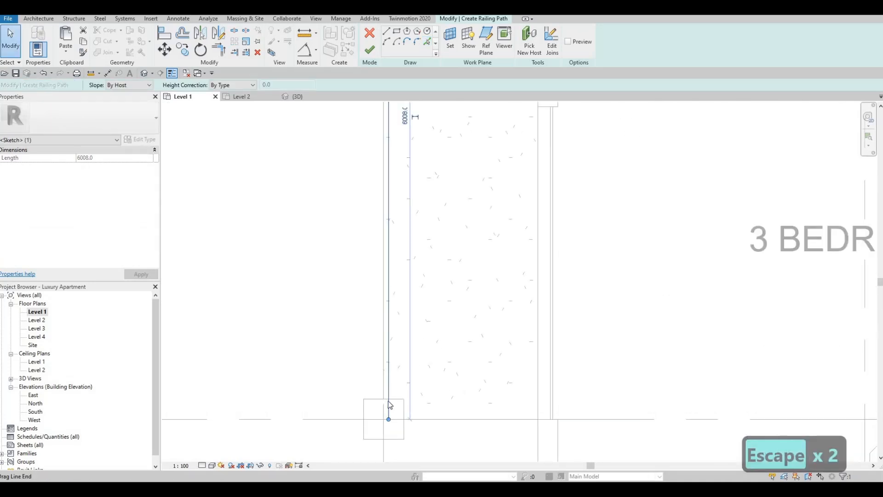
pyautogui.press('Escape')
# - Shorten the north end of the west path line to the north-west column's face and finish the railing
pyautogui.moveTo(436, 276); pyautogui.dragTo(433, 399, button='middle')
pyautogui.scroll(-2, 433, 398)
pyautogui.moveTo(420, 231); pyautogui.dragTo(433, 358, button='middle')
pyautogui.scroll(-2, 432, 359)
pyautogui.scroll(3, 415, 228)
pyautogui.click(414, 220)
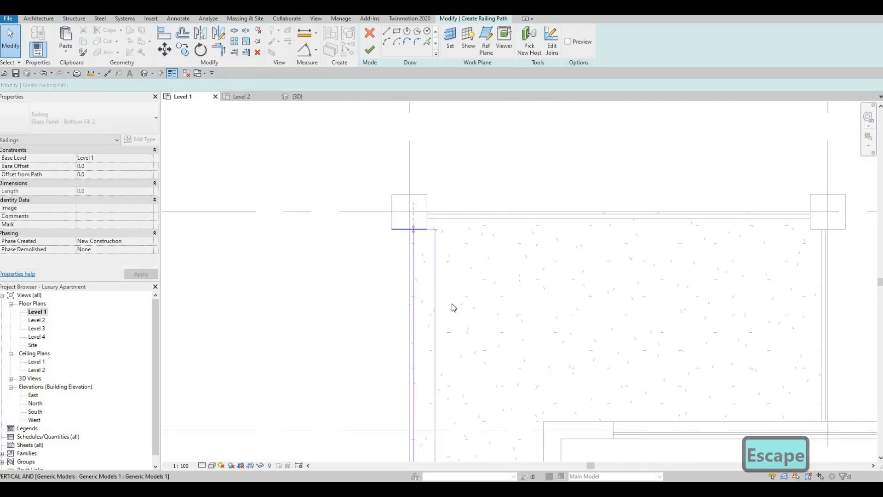
pyautogui.press('Escape')
pyautogui.scroll(-3, 478, 275)
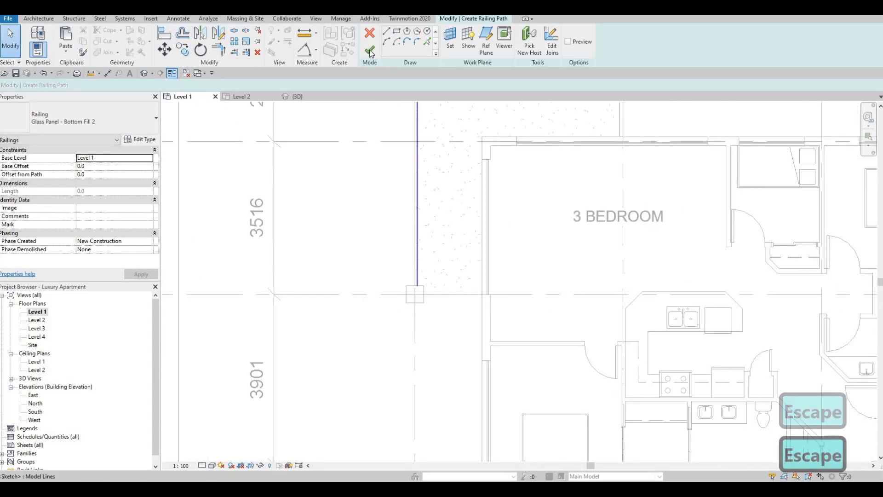
pyautogui.click(369, 50)
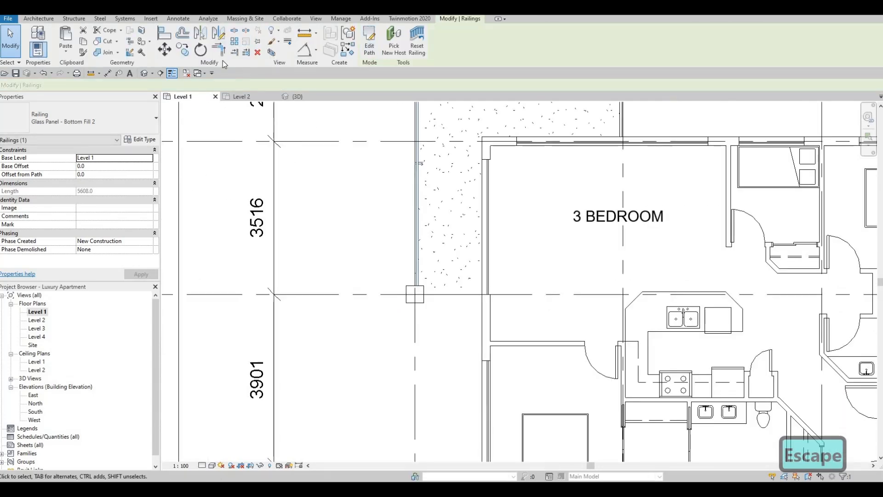
pyautogui.press('Escape')
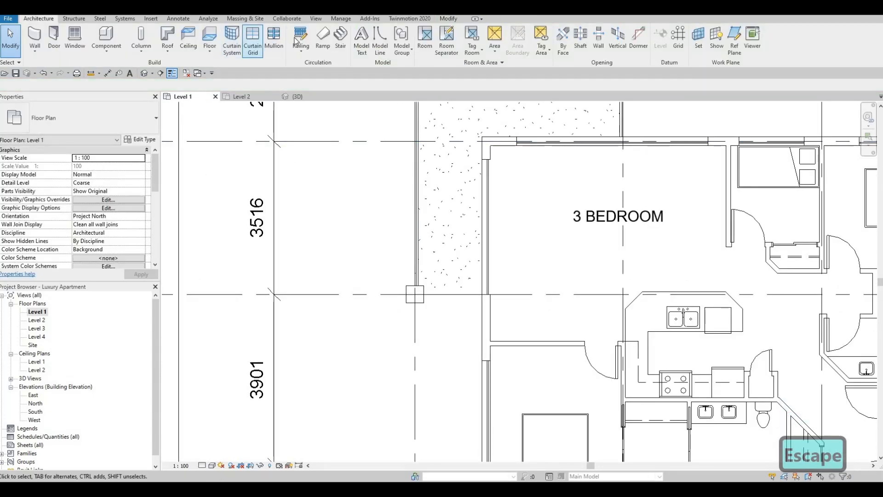
# - Start a new Glass Panel - Bottom Fill 2 railing and pick the corner balcony's south edge as path, offset 50 mm inward
pyautogui.click(300, 37)
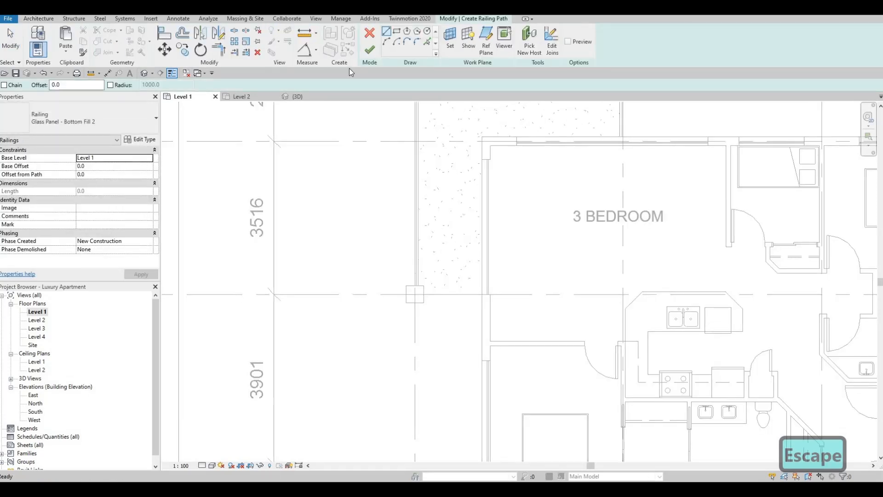
pyautogui.click(427, 42)
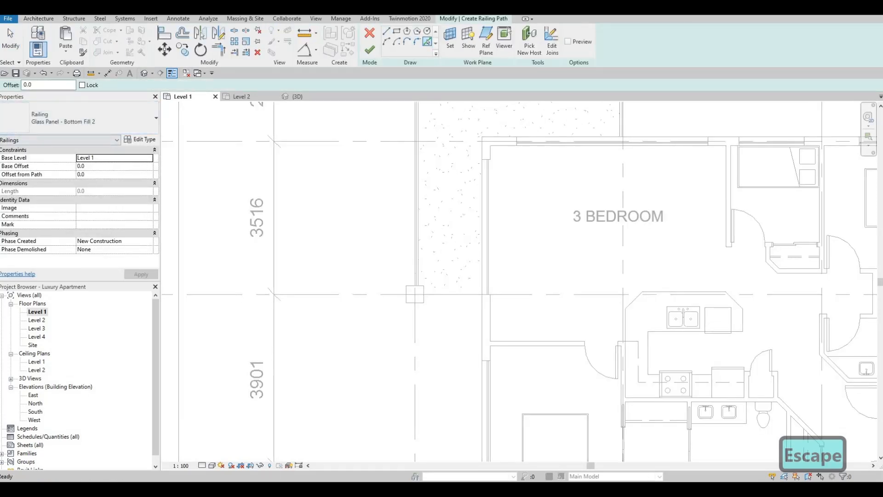
pyautogui.write('50')
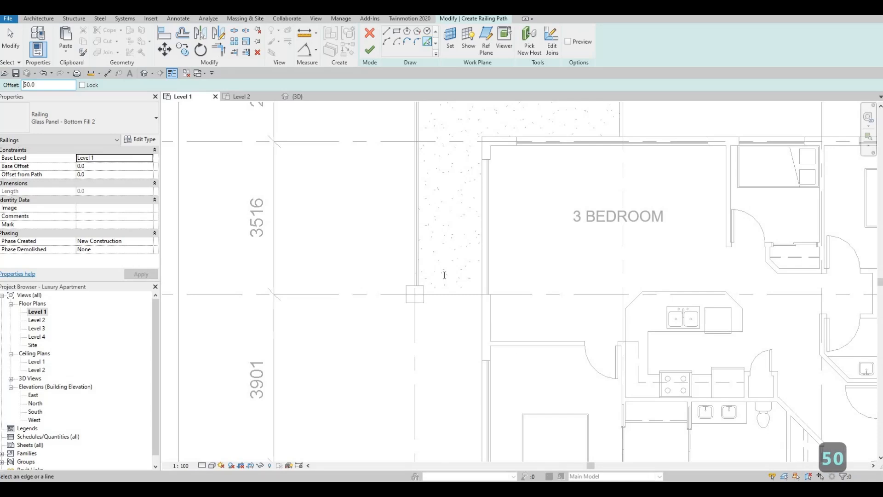
pyautogui.scroll(5, 451, 293)
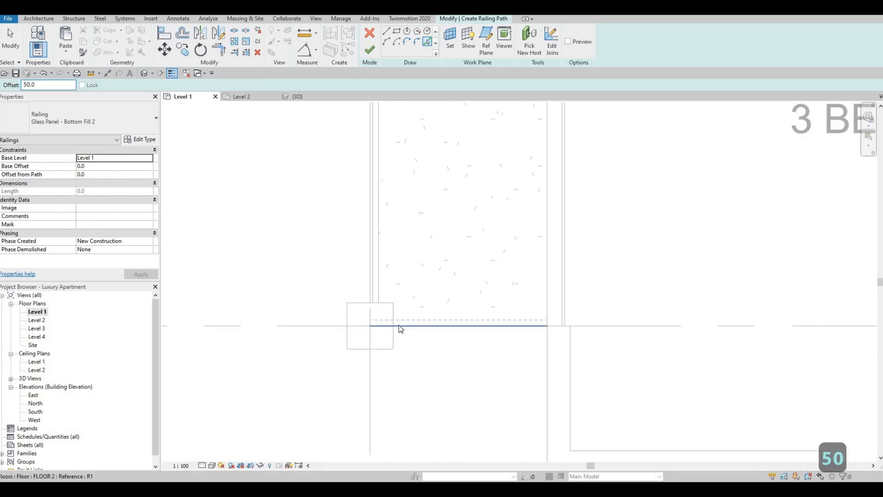
pyautogui.press('Escape')
pyautogui.press('Escape')
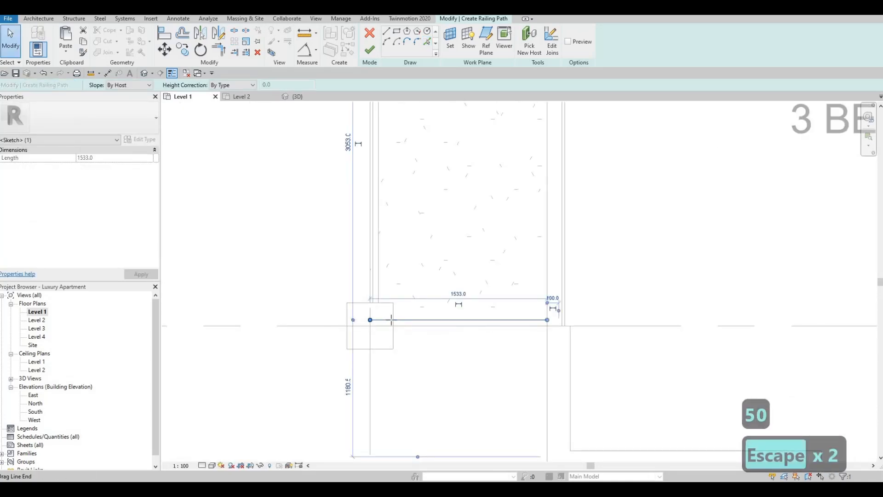
# - Finish the south railing with its path line shortened to the column's face
pyautogui.press('Escape')
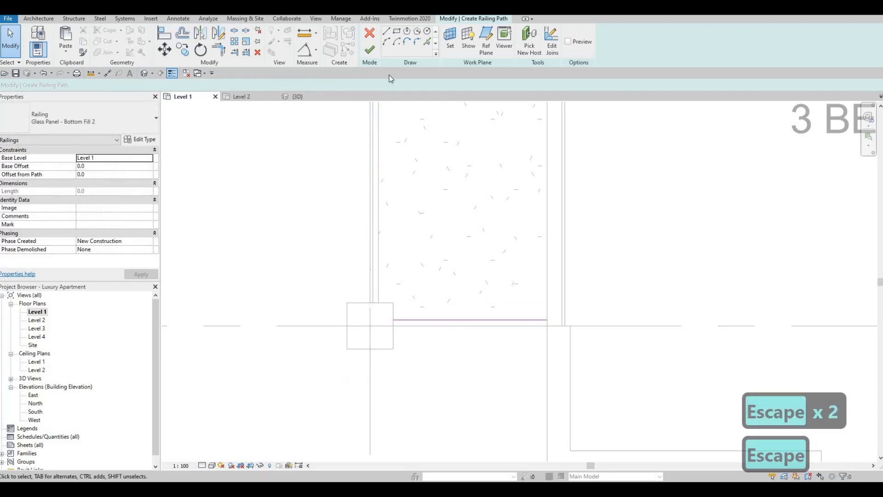
pyautogui.scroll(-2, 401, 273)
pyautogui.press('Escape')
pyautogui.press('Escape')
# - In the 3D view, select all four Glass Panel - Bottom Fill 2 railings of the corner balcony and copy them to the clipboard
pyautogui.click(148, 74)
pyautogui.keyDown('shift'); pyautogui.moveTo(427, 300); pyautogui.dragTo(485, 230, button='middle'); pyautogui.keyUp('shift')
pyautogui.moveTo(280, 381); pyautogui.dragTo(499, 210, button='middle')
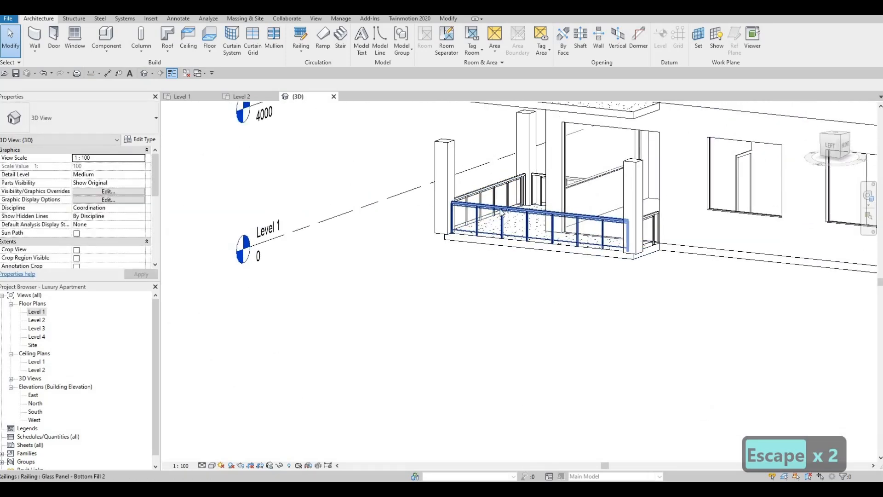
pyautogui.click(499, 210)
pyautogui.press('Escape')
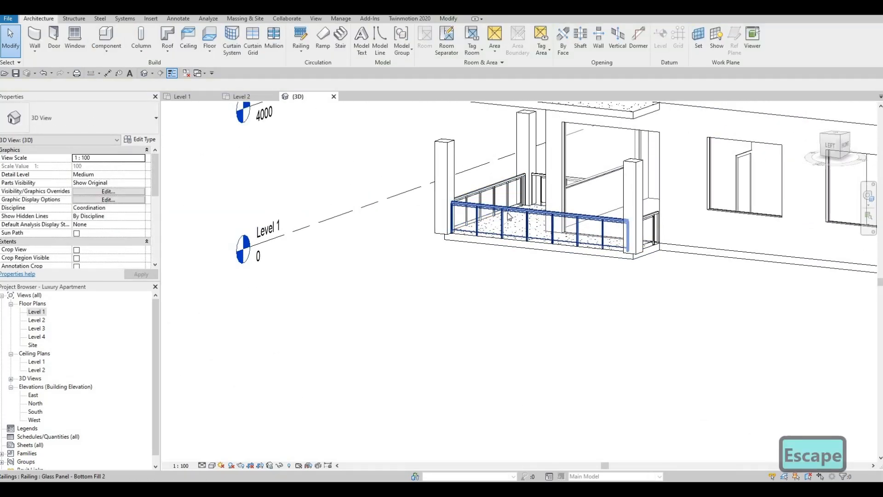
pyautogui.click(499, 212)
pyautogui.rightClick(507, 212)
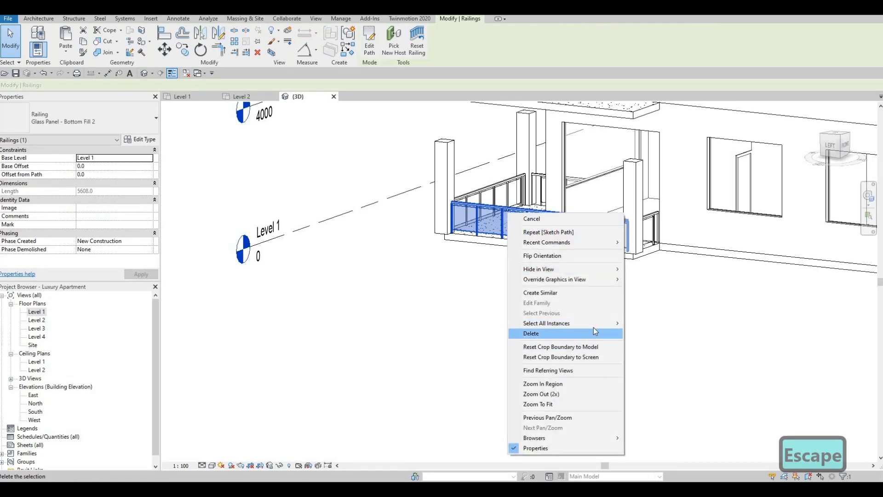
pyautogui.moveTo(607, 323)
pyautogui.click(643, 323)
pyautogui.moveTo(474, 335); pyautogui.dragTo(321, 381, button='middle')
pyautogui.scroll(-1, 322, 380)
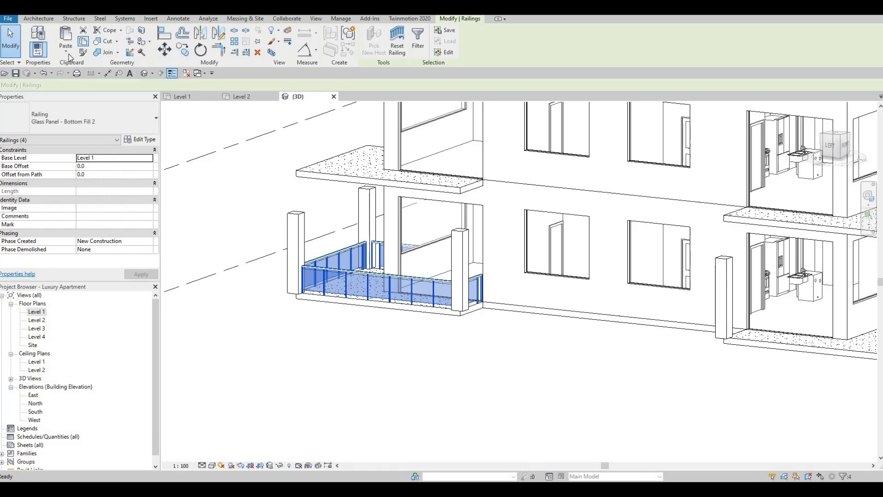
# - Paste the copied balcony railings aligned to Level 2
pyautogui.click(65, 52)
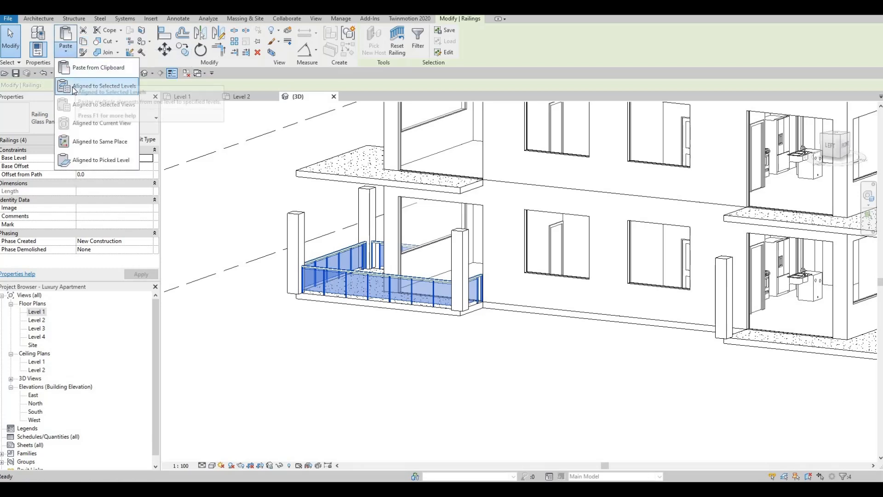
pyautogui.click(123, 94)
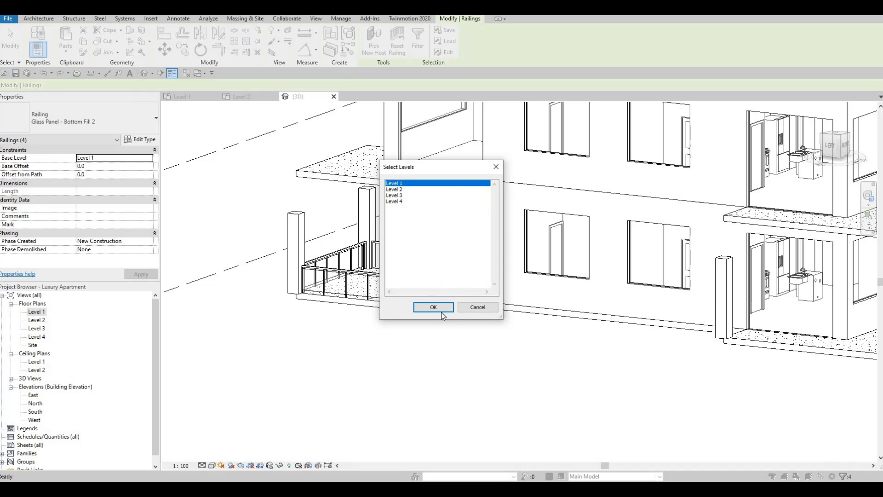
pyautogui.press('Down')
pyautogui.click(433, 307)
pyautogui.press('Escape')
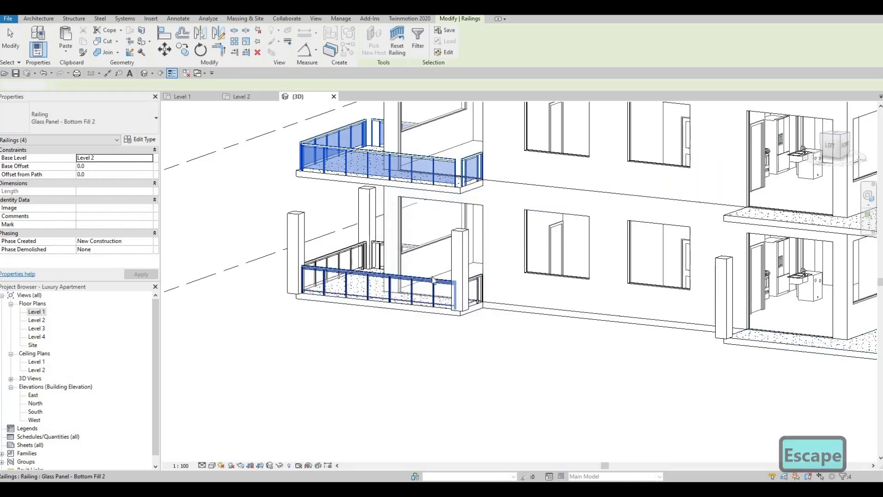
# - Select the in-place column model and examine its columns against the Level 1 and Level 2 balconies in 3D
pyautogui.keyDown('shift'); pyautogui.moveTo(446, 261); pyautogui.dragTo(450, 254, button='middle'); pyautogui.keyUp('shift')
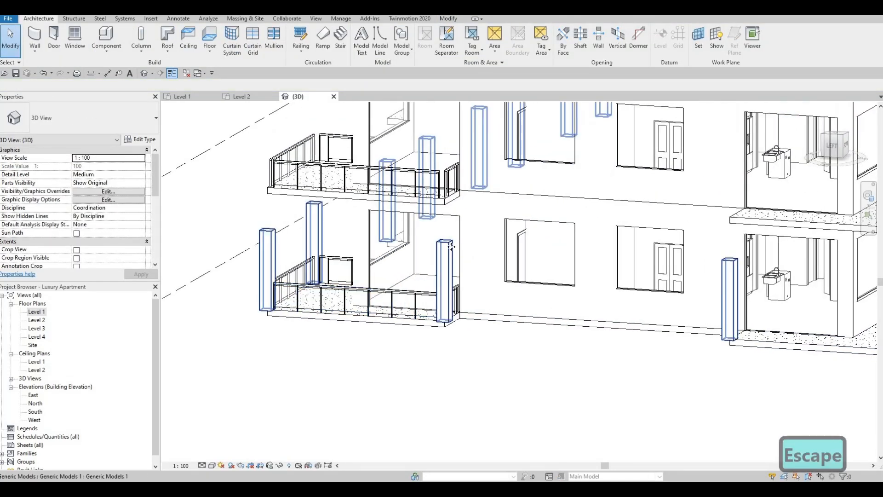
pyautogui.click(451, 247)
pyautogui.moveTo(576, 200); pyautogui.dragTo(508, 295, button='middle')
pyautogui.scroll(-2, 508, 296)
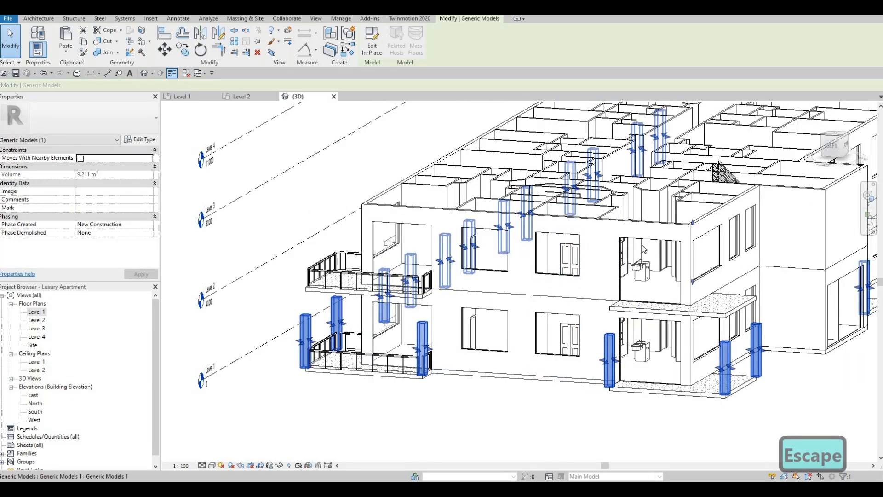
pyautogui.moveTo(644, 249); pyautogui.dragTo(614, 284, button='middle')
pyautogui.keyDown('shift'); pyautogui.moveTo(617, 251); pyautogui.dragTo(515, 313, button='middle'); pyautogui.keyUp('shift')
pyautogui.keyDown('shift'); pyautogui.moveTo(522, 257); pyautogui.dragTo(375, 177, button='middle'); pyautogui.keyUp('shift')
pyautogui.scroll(2, 437, 219)
pyautogui.keyDown('shift'); pyautogui.moveTo(388, 293); pyautogui.dragTo(380, 293, button='middle'); pyautogui.keyUp('shift')
pyautogui.scroll(2, 389, 265)
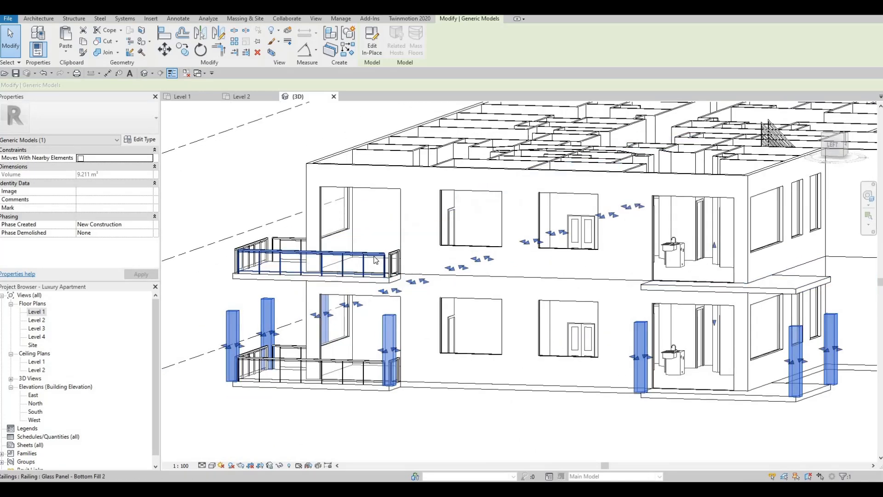
# - Deselect the column model and examine the Level 2 corner balcony railings against the columns and the whole building in 3D
pyautogui.press('Escape')
pyautogui.moveTo(392, 257); pyautogui.dragTo(399, 241, button='middle')
pyautogui.scroll(4, 399, 242)
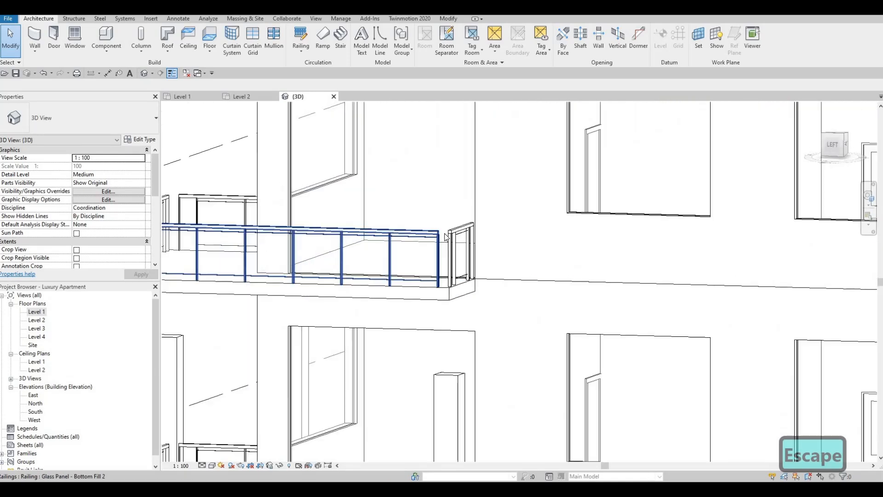
pyautogui.scroll(-1, 451, 297)
pyautogui.moveTo(455, 297); pyautogui.dragTo(376, 303, button='middle')
pyautogui.scroll(-5, 377, 303)
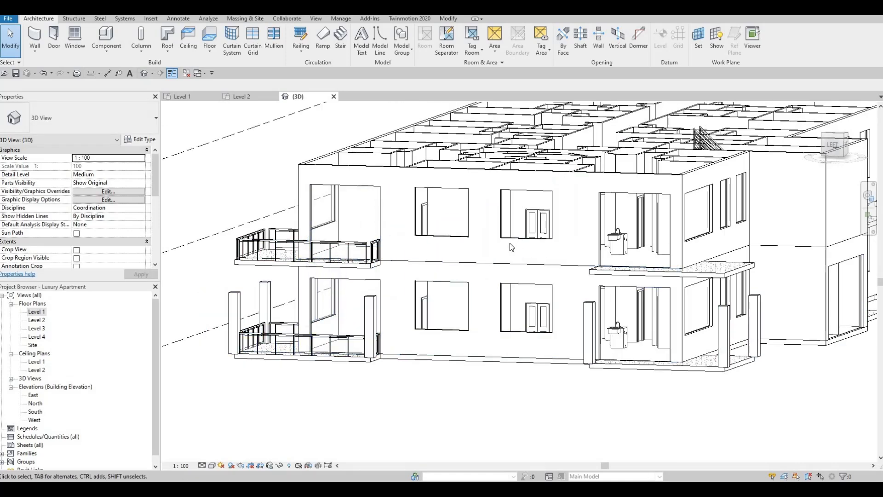
pyautogui.scroll(-6, 511, 247)
pyautogui.scroll(3, 462, 221)
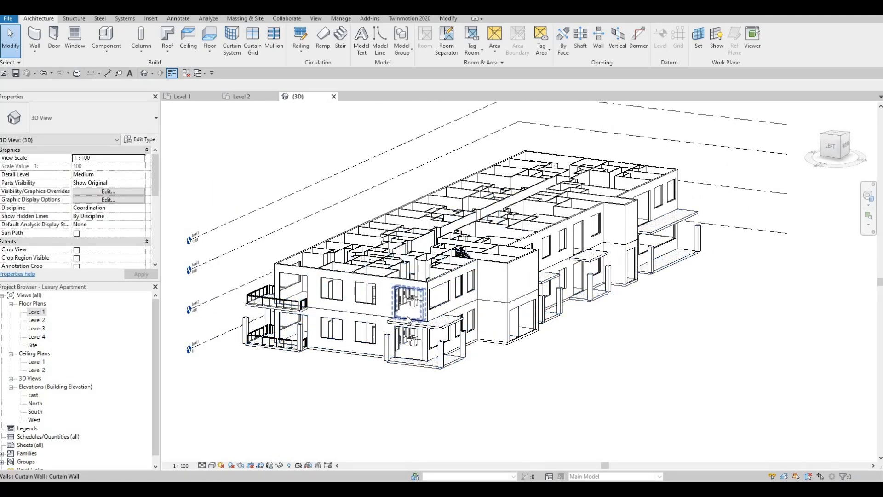
# - Undo the paste of the corner balcony railings on Level 2
pyautogui.scroll(4, 278, 316)
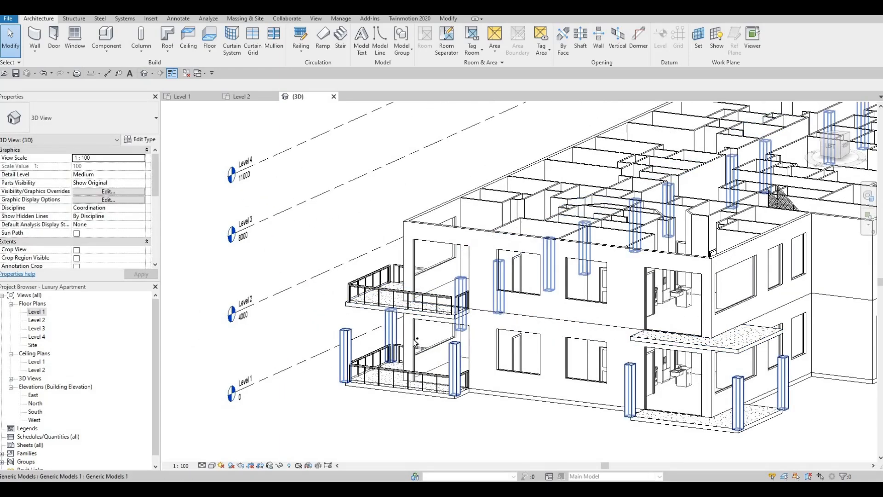
pyautogui.hotkey('ctrl', 'z')
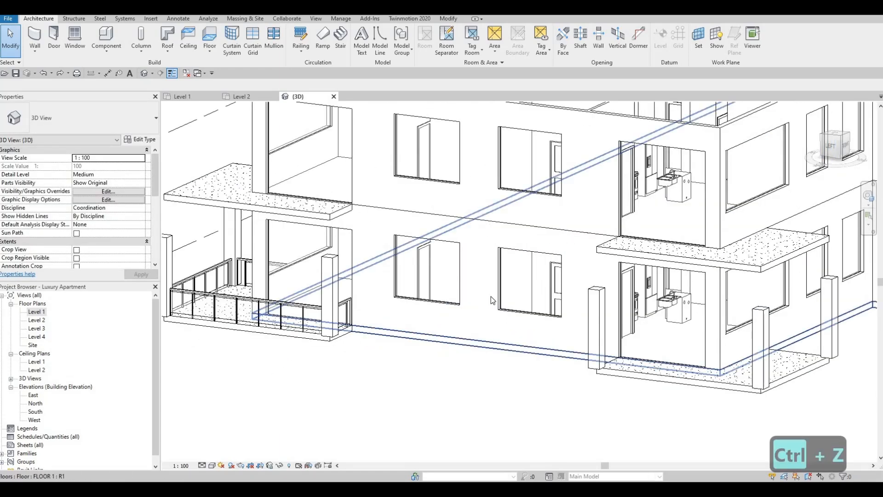
pyautogui.hotkey('ctrl', 'z')
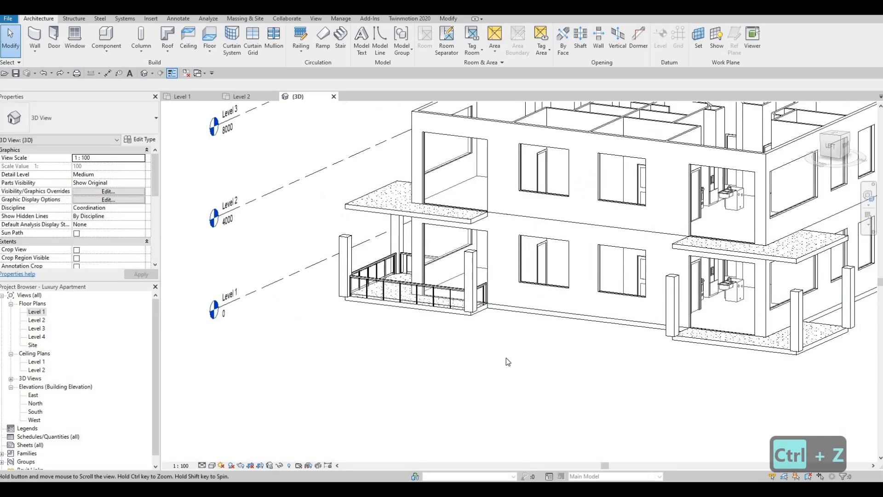
# - Examine the Level 1 corner railings, the columns and the building's other balconies in the 3D view
pyautogui.scroll(-2, 511, 356)
pyautogui.scroll(1, 492, 343)
pyautogui.moveTo(492, 343)
pyautogui.mouseDown(button='middle')
pyautogui.moveTo(489, 361)
pyautogui.moveTo(491, 343)
pyautogui.mouseUp(button='middle')
pyautogui.scroll(-1, 488, 361)
pyautogui.scroll(5, 472, 335)
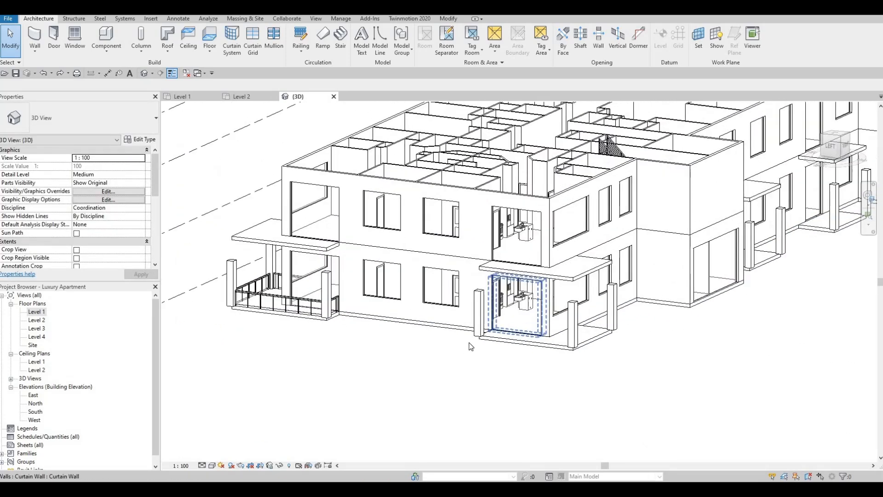
pyautogui.scroll(-2, 486, 329)
pyautogui.moveTo(487, 329); pyautogui.dragTo(491, 341, button='middle')
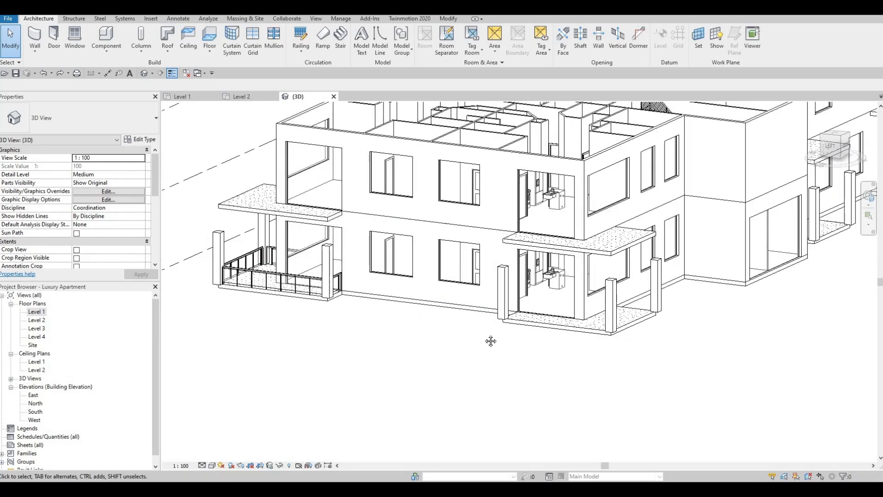
pyautogui.scroll(-4, 481, 351)
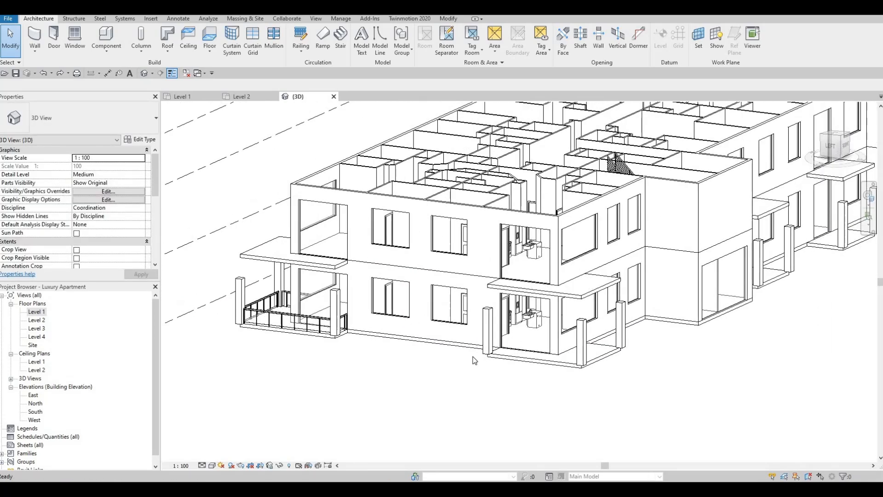
pyautogui.scroll(2, 462, 360)
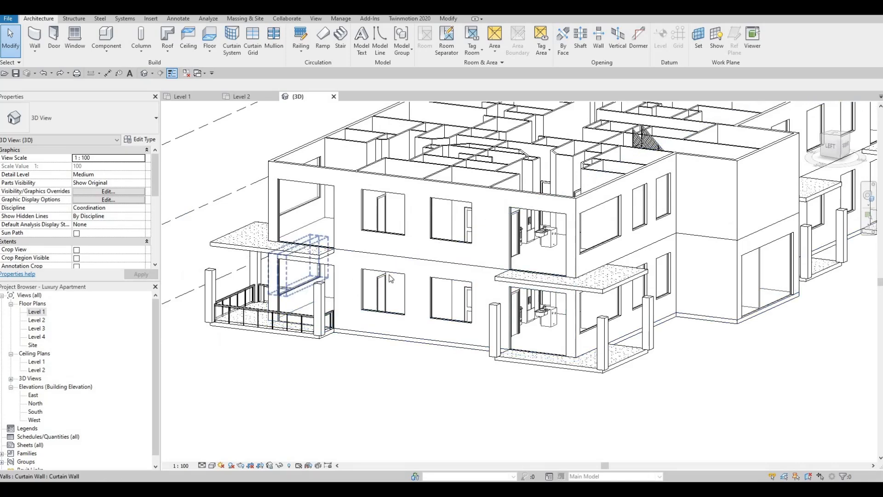
pyautogui.moveTo(499, 357); pyautogui.dragTo(453, 349, button='middle')
pyautogui.scroll(-1, 455, 350)
pyautogui.scroll(-1, 502, 405)
pyautogui.moveTo(501, 405); pyautogui.dragTo(464, 432, button='middle')
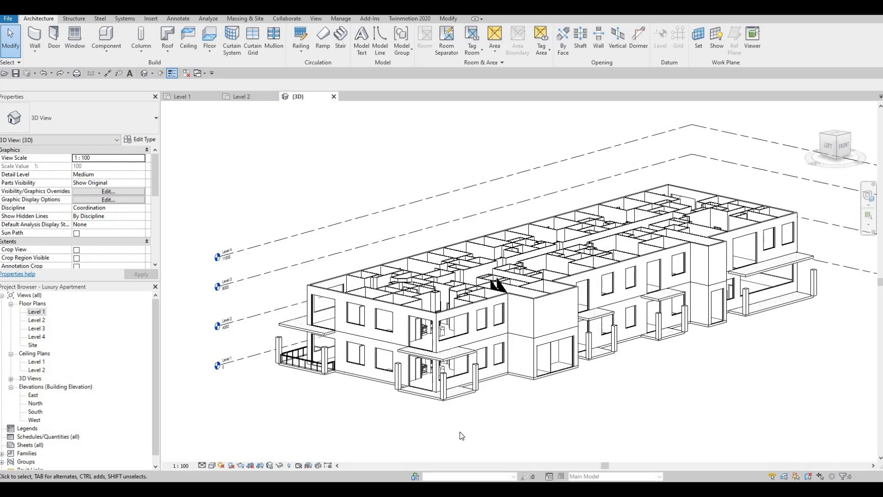